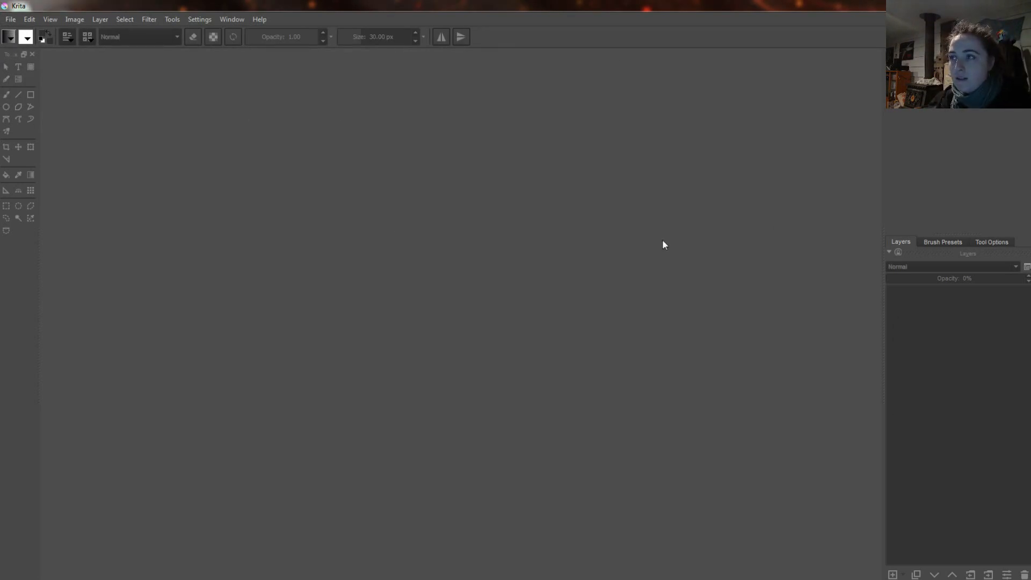
# Open the scanned comic page page_033.jpg and look over the whole page
pyautogui.click(11, 19)
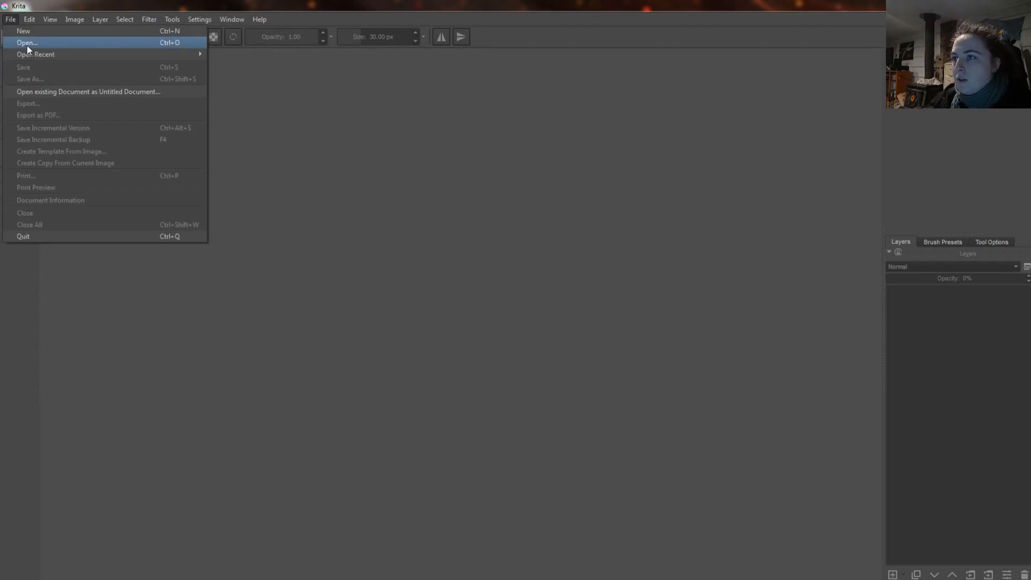
pyautogui.click(24, 48)
pyautogui.click(431, 290)
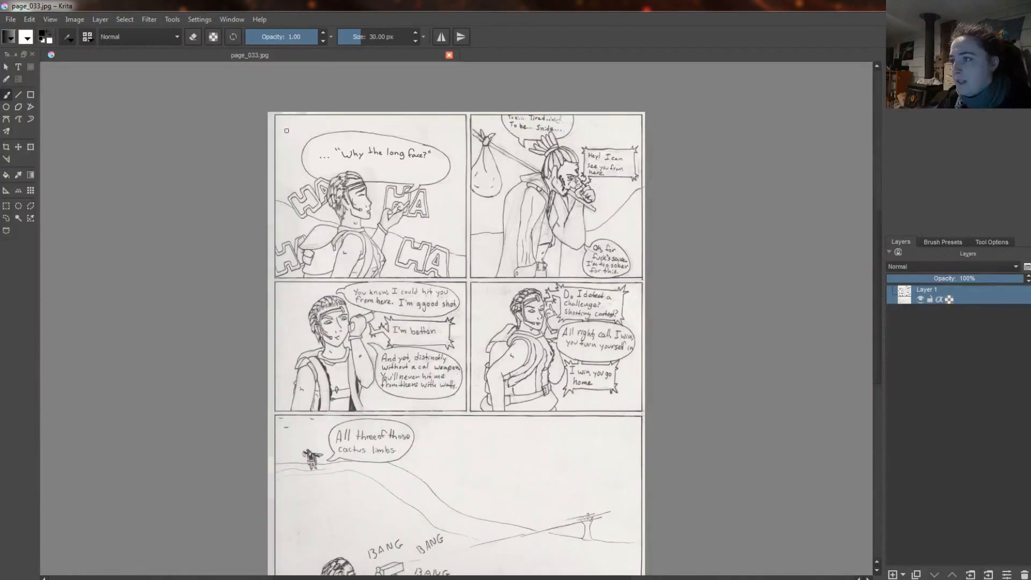
pyautogui.scroll(5, 310, 157)
pyautogui.scroll(3, 484, 183)
pyautogui.scroll(-4, 875, 223)
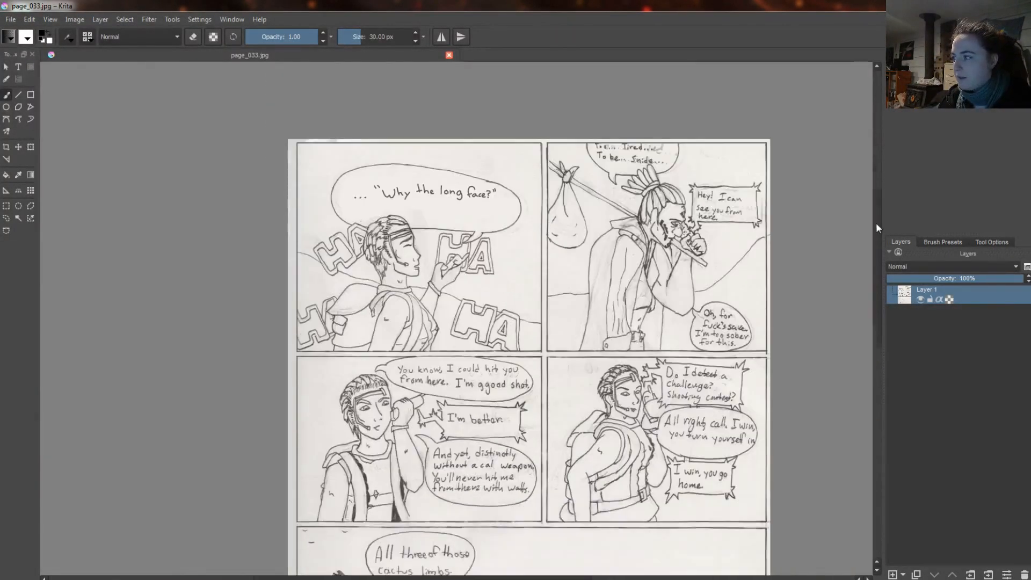
pyautogui.scroll(-3, 865, 311)
pyautogui.scroll(-2, 875, 261)
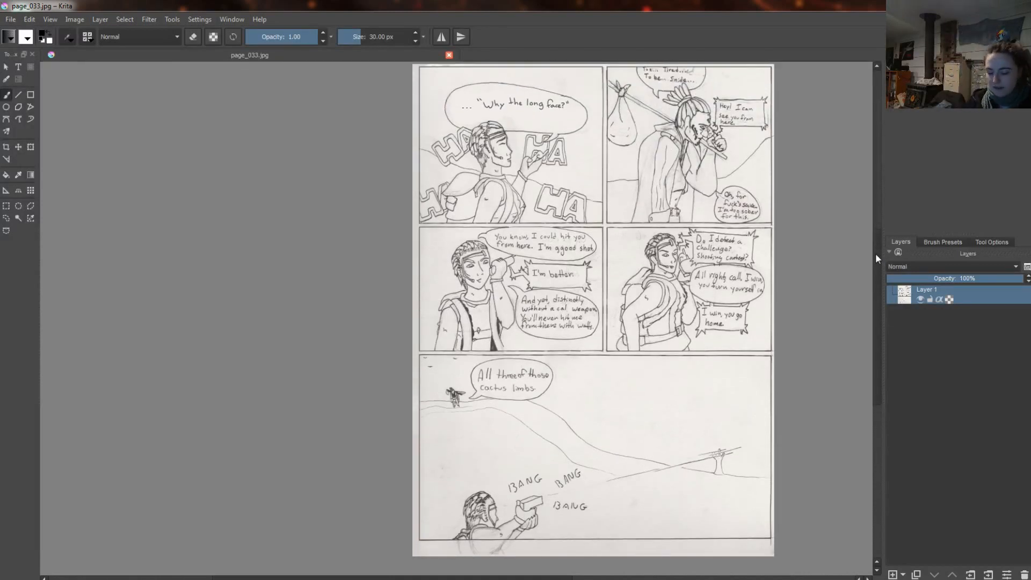
# Open page_032.kra, collapse its Randahl layer group and toggle the visibility of the format group
pyautogui.hotkey('alt', 'Tab')
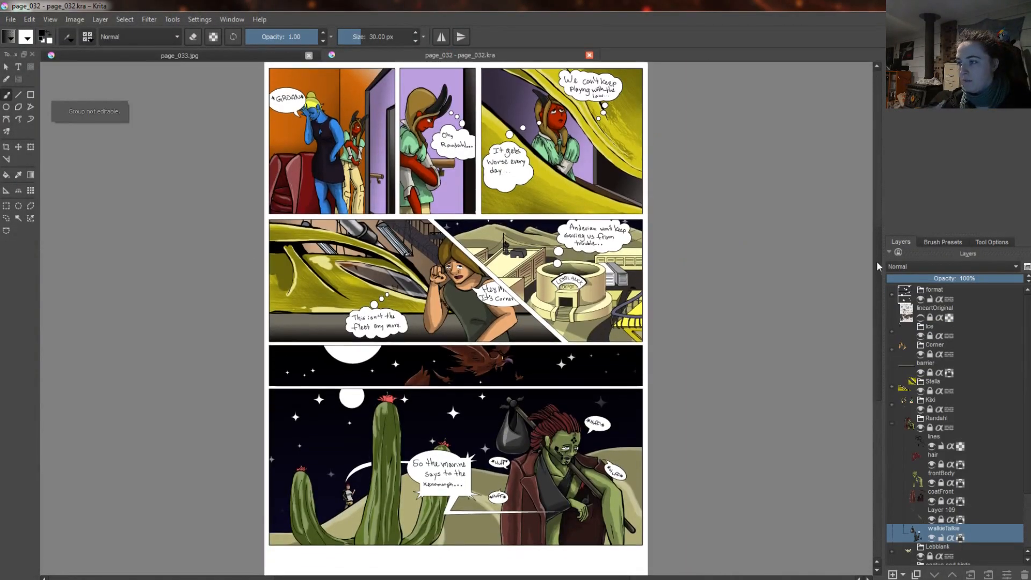
pyautogui.click(892, 424)
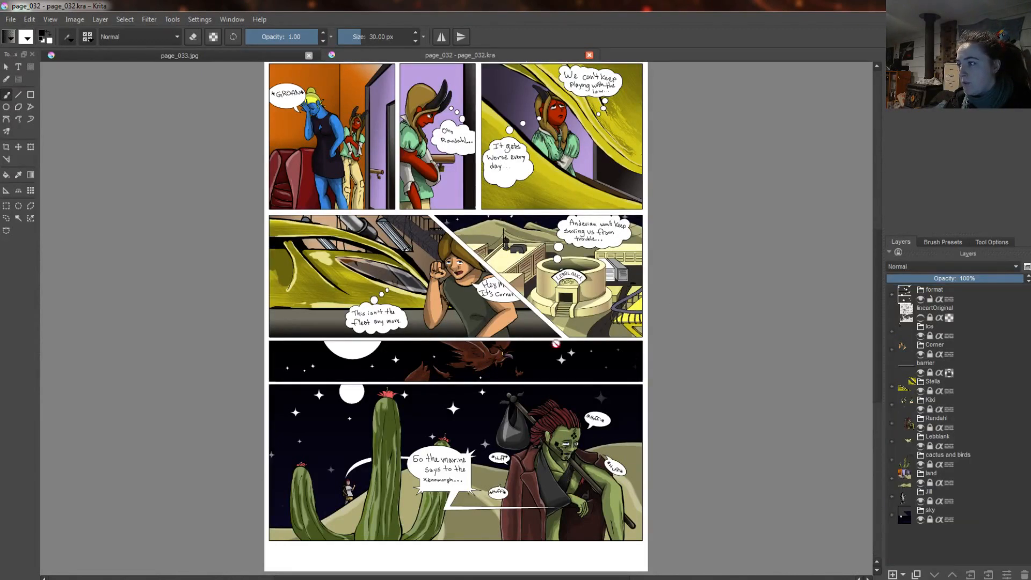
pyautogui.click(920, 299)
pyautogui.click(921, 299)
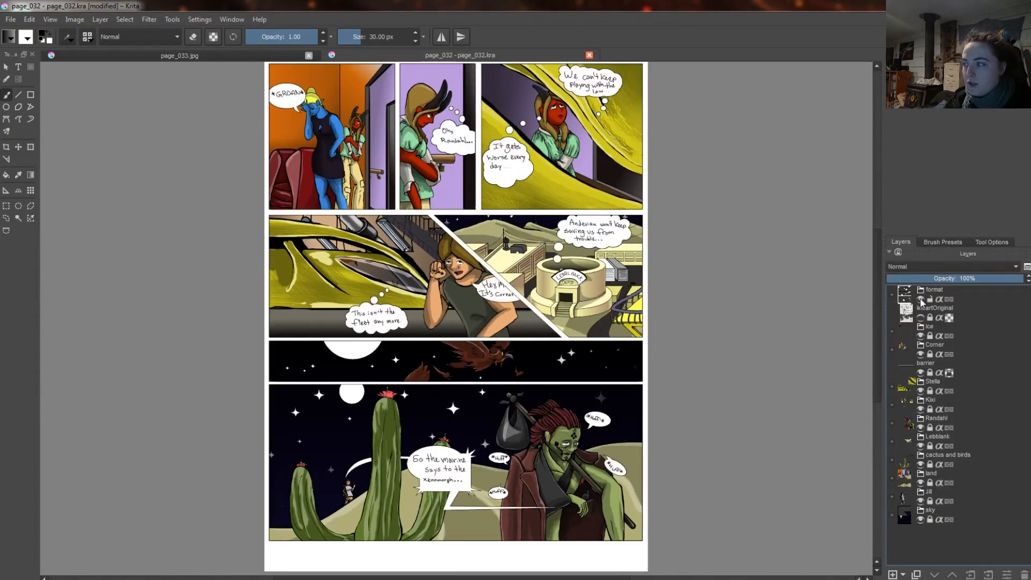
# Move the lineartOriginal layer below the sky group and isolate it
pyautogui.moveTo(923, 321); pyautogui.dragTo(924, 513)
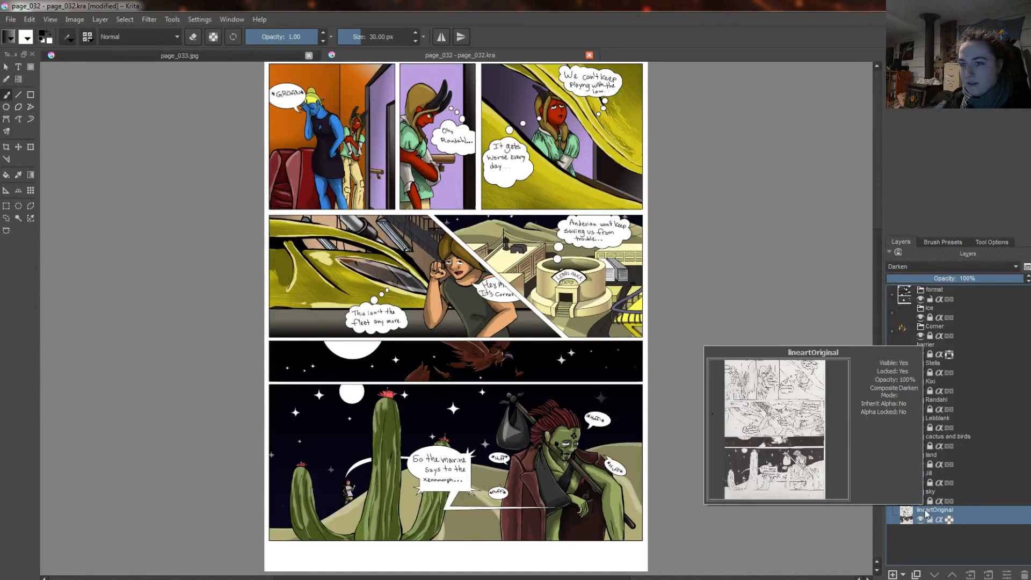
pyautogui.rightClick(926, 514)
pyautogui.click(937, 443)
# Compare the isolated line art of page_032.kra with the scan in page_033.jpg
pyautogui.click(231, 56)
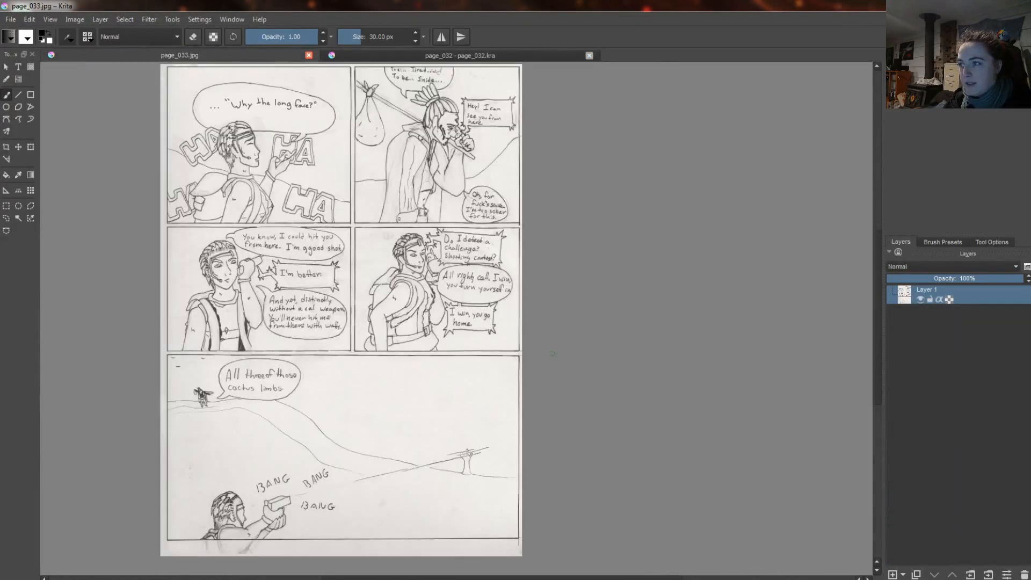
pyautogui.click(459, 55)
pyautogui.scroll(1, 616, 93)
pyautogui.scroll(-1, 563, 93)
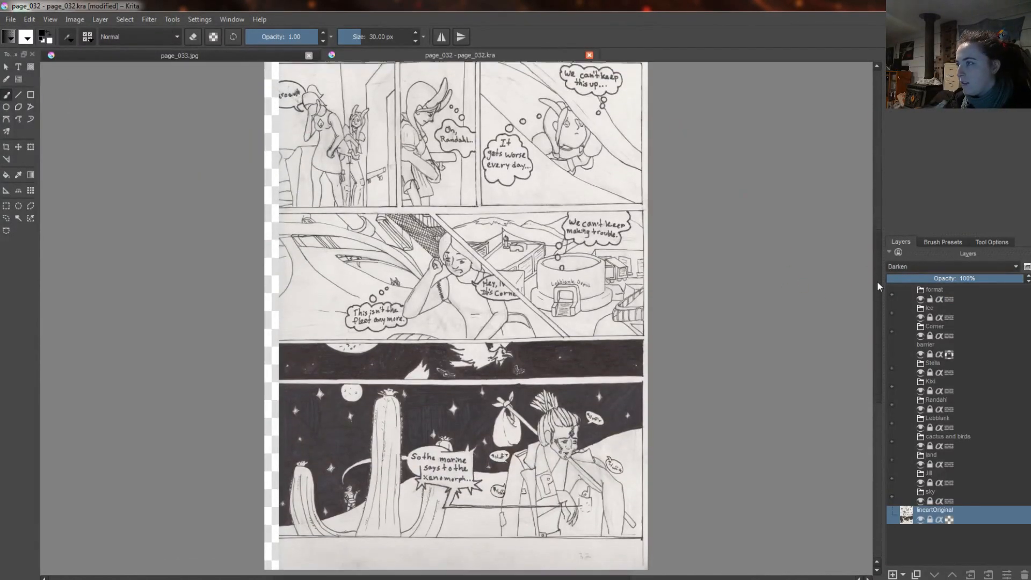
pyautogui.click(180, 55)
pyautogui.click(460, 56)
# Toggle isolation of the lineartOriginal layer to compare the line art with the coloured page
pyautogui.rightClick(926, 514)
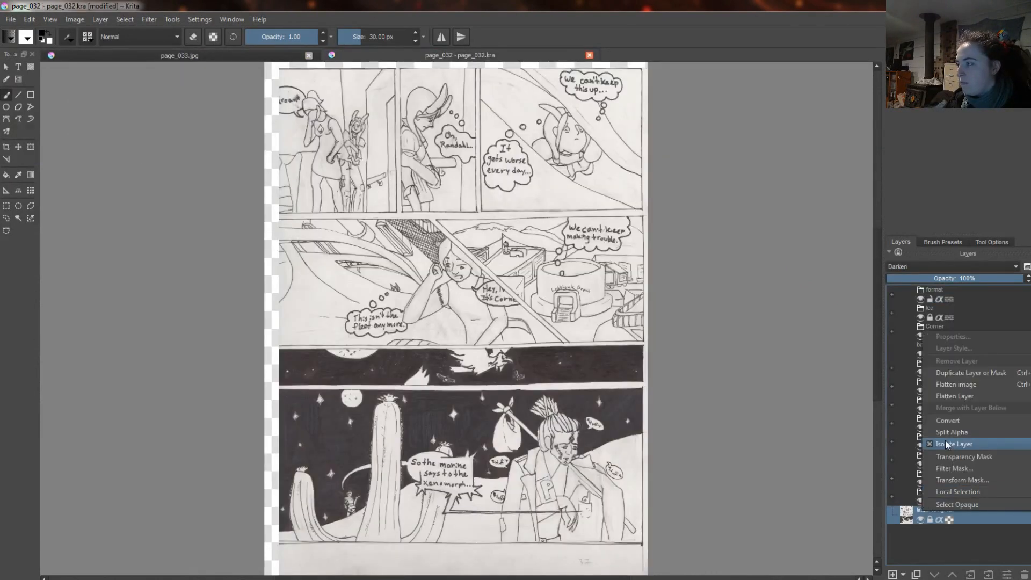
pyautogui.click(937, 443)
pyautogui.rightClick(926, 513)
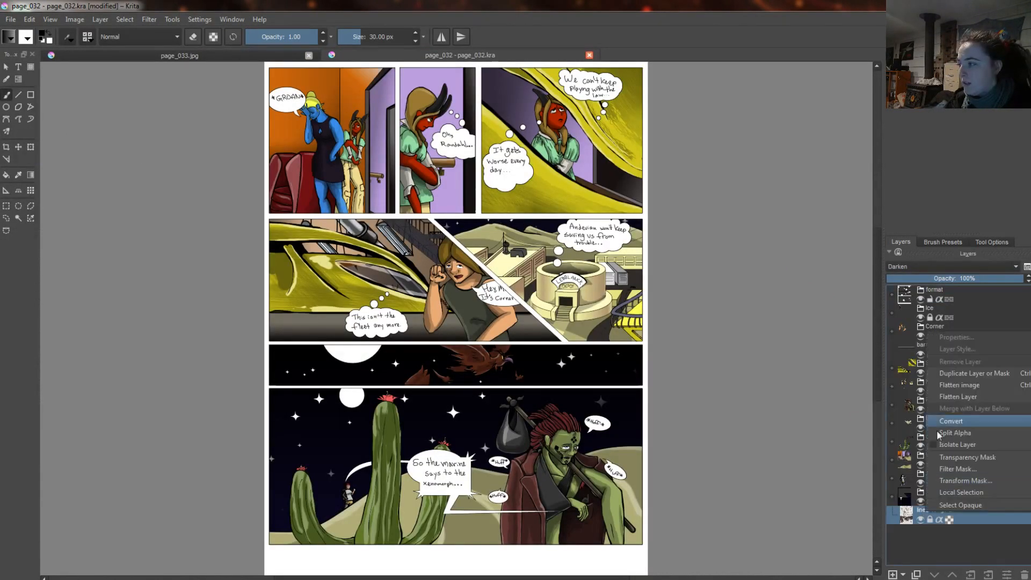
pyautogui.click(937, 443)
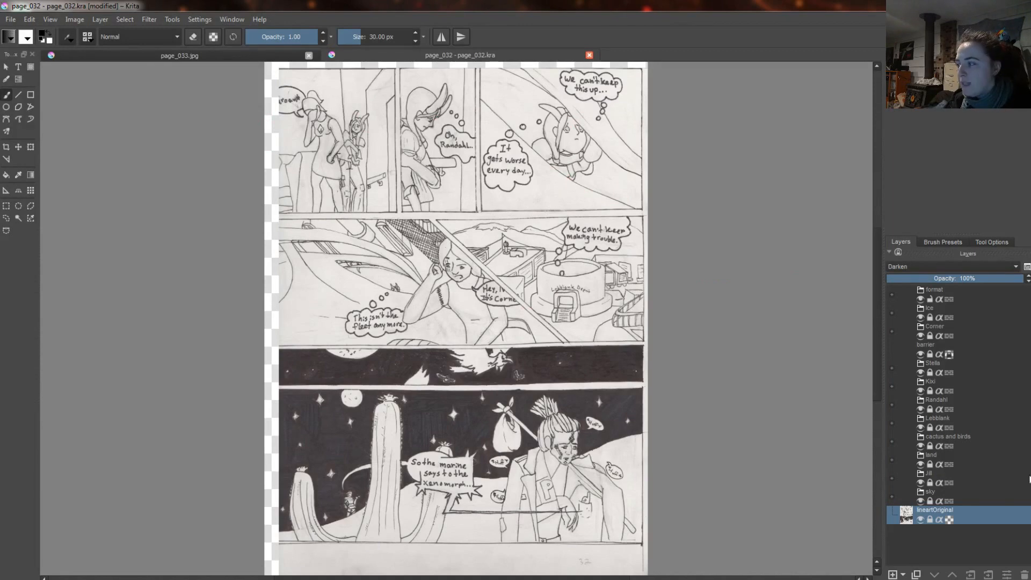
pyautogui.rightClick(906, 480)
pyautogui.click(920, 484)
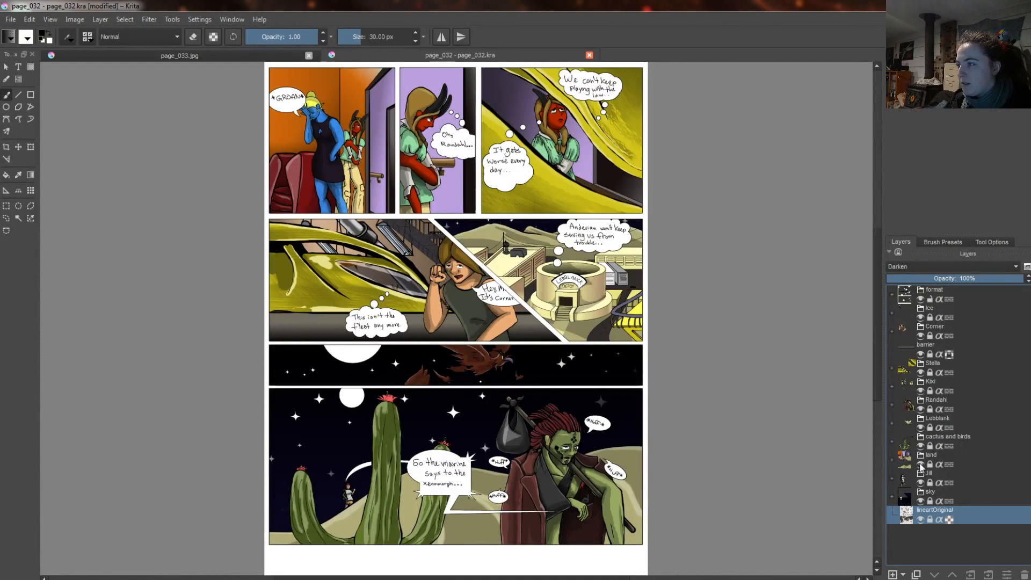
# Check the cactus and birds group by toggling its visibility, and close page_032.kra
pyautogui.click(920, 446)
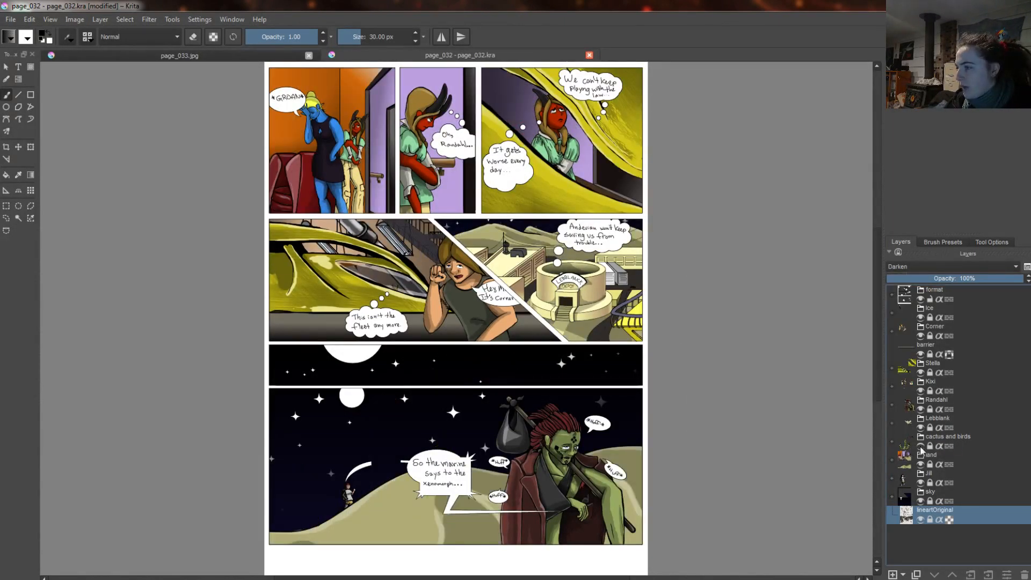
pyautogui.click(920, 446)
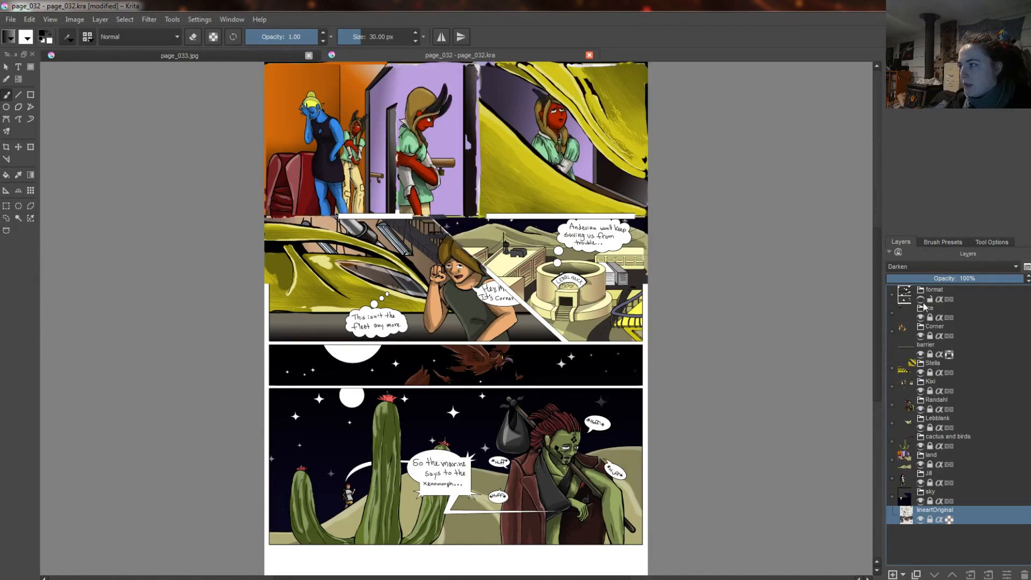
pyautogui.click(589, 55)
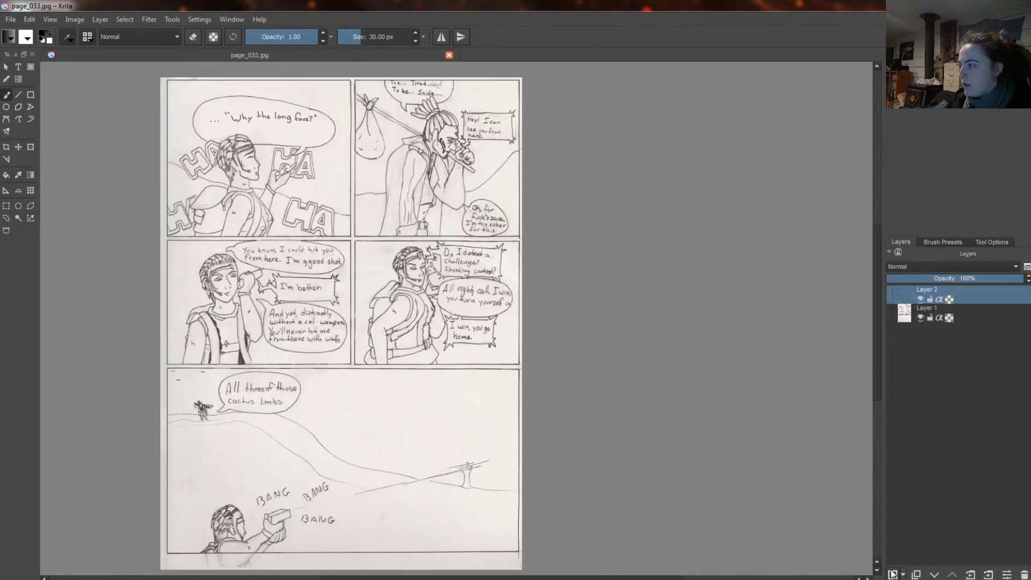
# Rename the scanned page's layer to LineartOriginal and lock it
pyautogui.write('LineartOriginal')
pyautogui.press('Return')
pyautogui.click(929, 318)
pyautogui.click(213, 336)
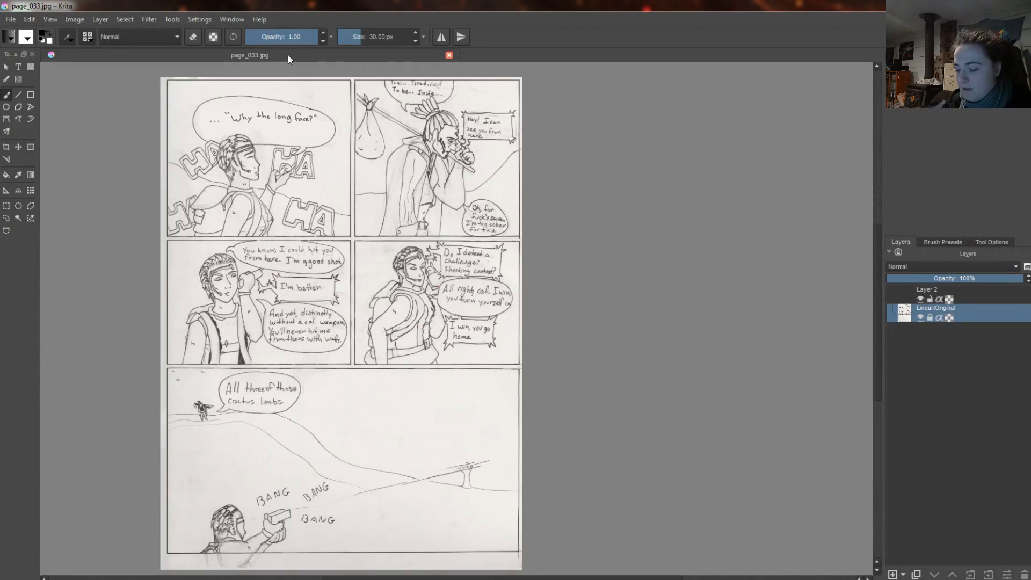
# Scribble a black line across the panels on Layer 2 and remove part of it with an eraser about 219 px wide
pyautogui.click(953, 291)
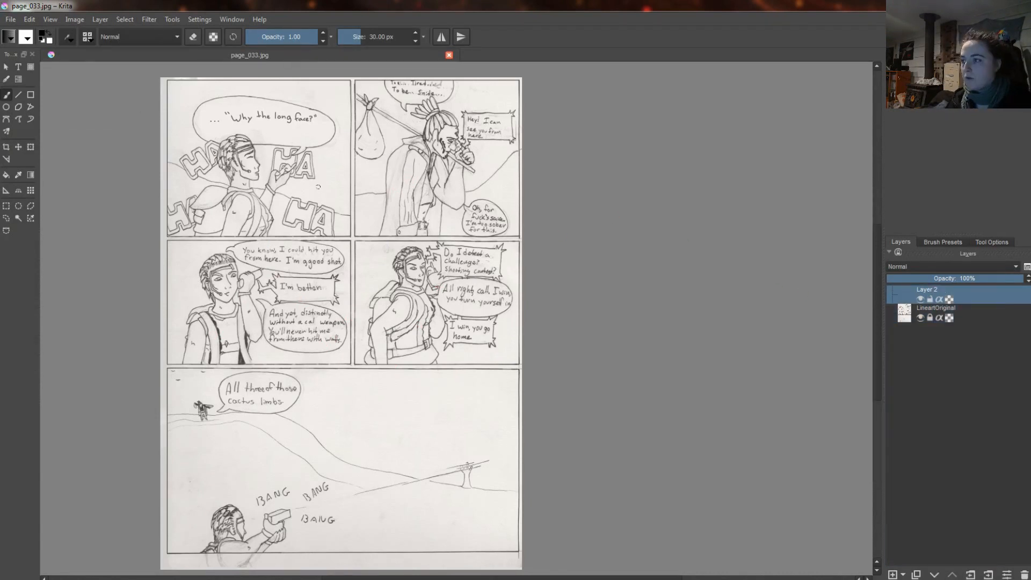
pyautogui.moveTo(290, 178); pyautogui.dragTo(432, 181)
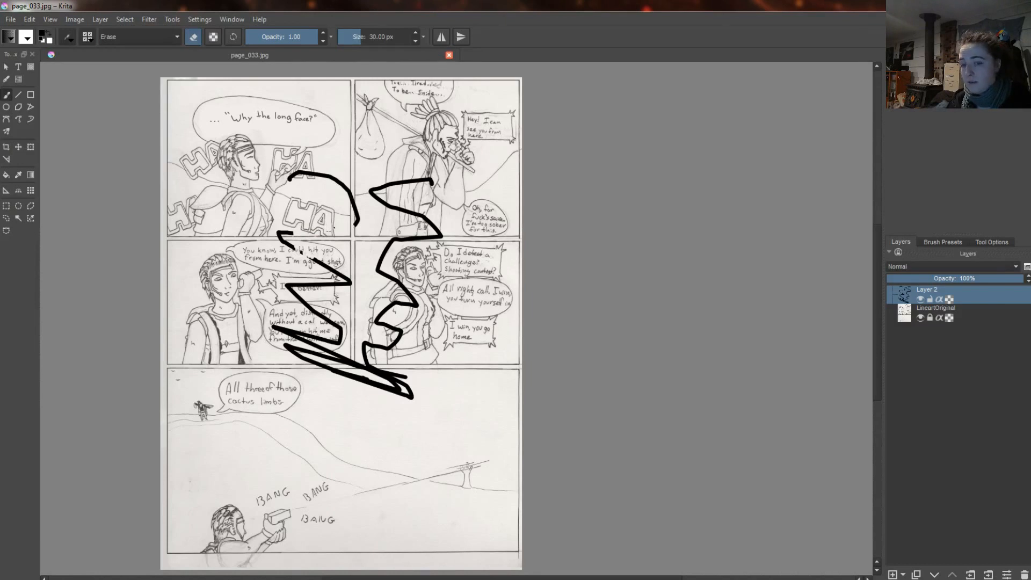
pyautogui.keyDown('shift'); pyautogui.moveTo(238, 277); pyautogui.dragTo(265, 278); pyautogui.keyUp('shift')
pyautogui.moveTo(287, 175); pyautogui.dragTo(317, 347)
# Paint a thick black stroke on the unlocked LineartOriginal layer and toggle Layer 2's visibility to compare
pyautogui.click(929, 317)
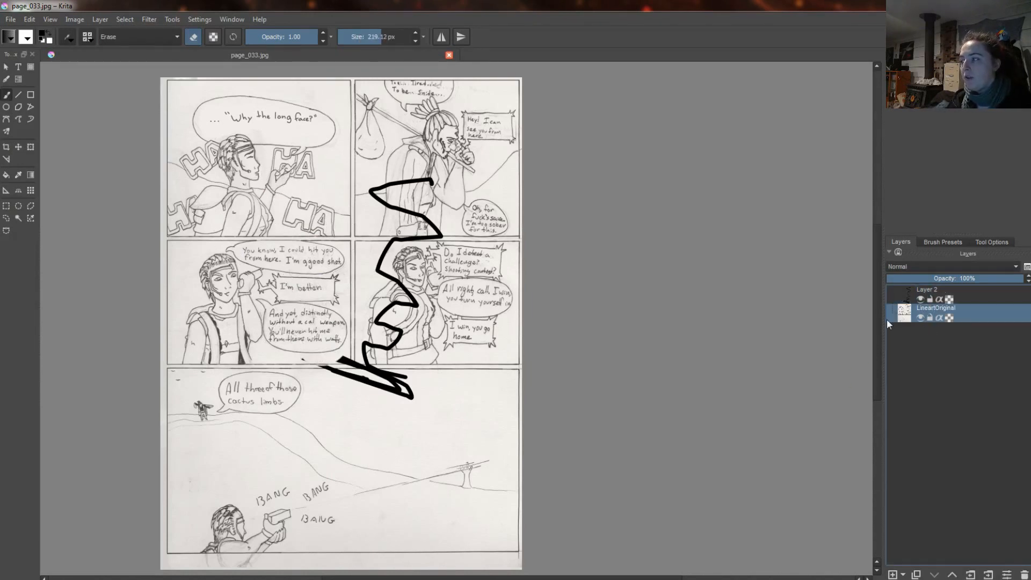
pyautogui.press('e')
pyautogui.moveTo(329, 167)
pyautogui.mouseDown()
pyautogui.moveTo(337, 214)
pyautogui.moveTo(294, 357)
pyautogui.mouseUp()
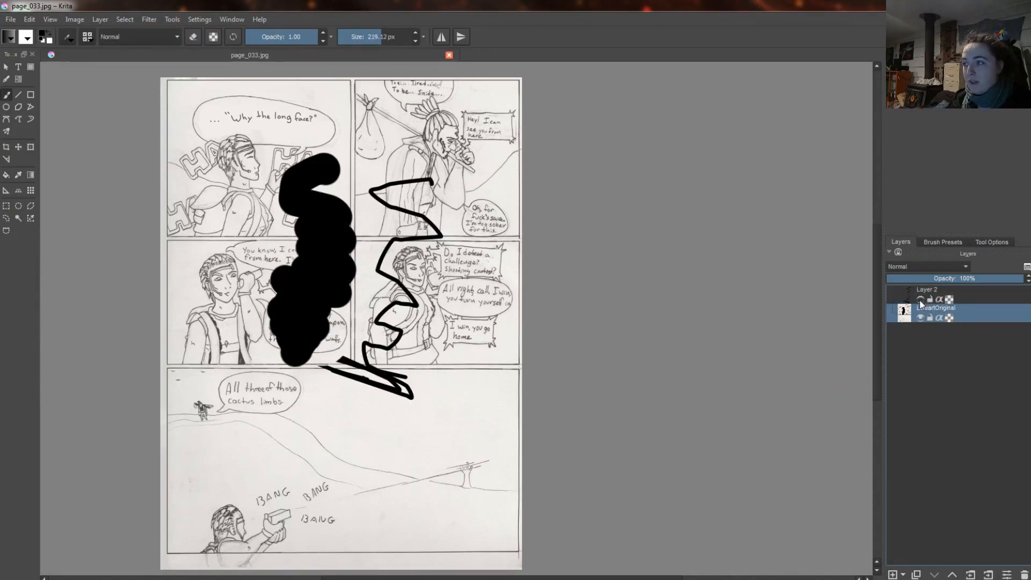
pyautogui.click(920, 299)
pyautogui.click(920, 299)
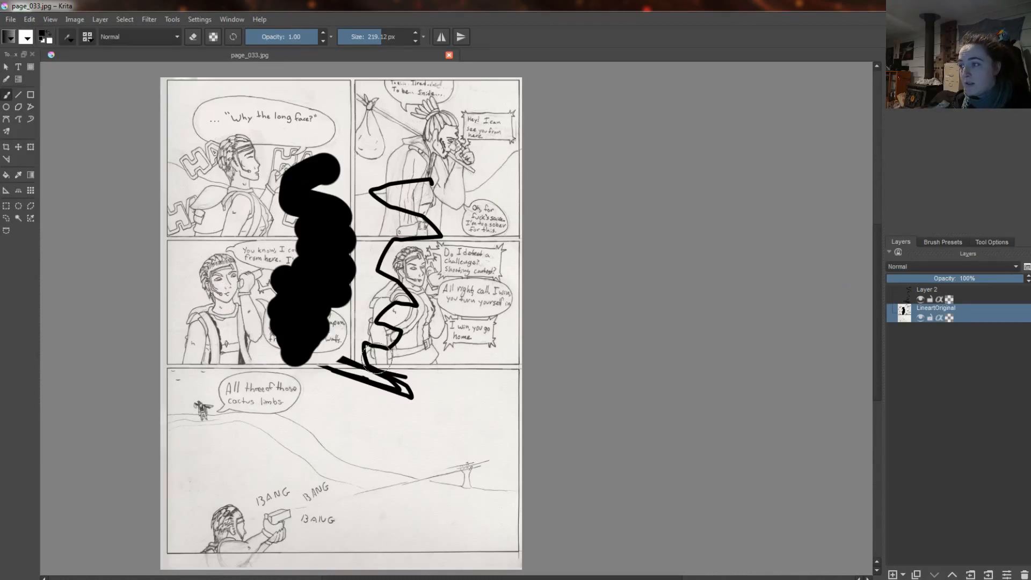
# Undo a trial erasure and the thick stroke on LineartOriginal, and erase the leftover scribble on Layer 2
pyautogui.press('e')
pyautogui.moveTo(236, 252)
pyautogui.mouseDown()
pyautogui.moveTo(231, 311)
pyautogui.moveTo(260, 464)
pyautogui.mouseUp()
pyautogui.hotkey('ctrl', 'z')
pyautogui.hotkey('ctrl', 'z')
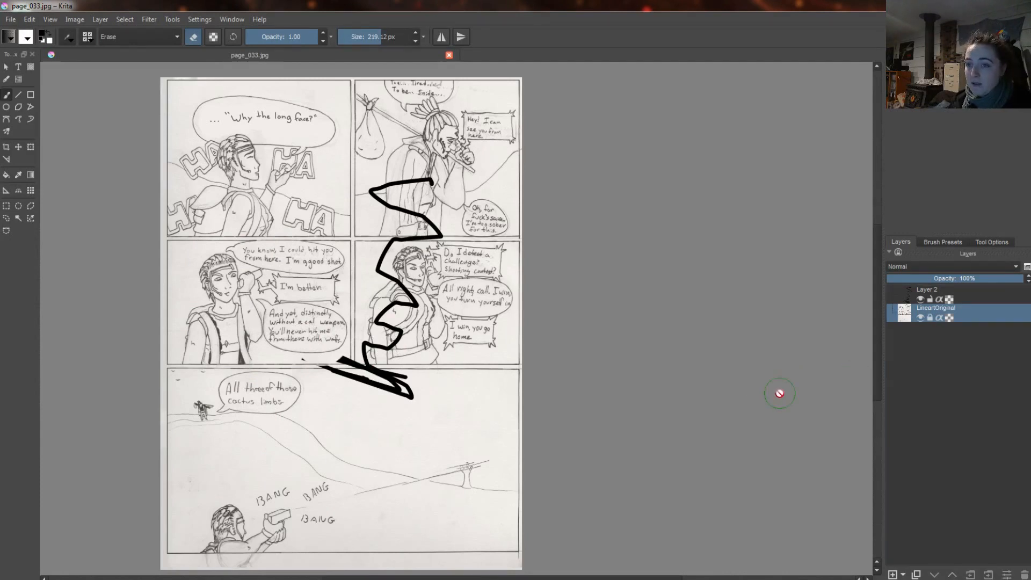
pyautogui.press('pageup')
pyautogui.moveTo(430, 184)
pyautogui.mouseDown()
pyautogui.moveTo(387, 239)
pyautogui.moveTo(338, 358)
pyautogui.moveTo(397, 339)
pyautogui.mouseUp()
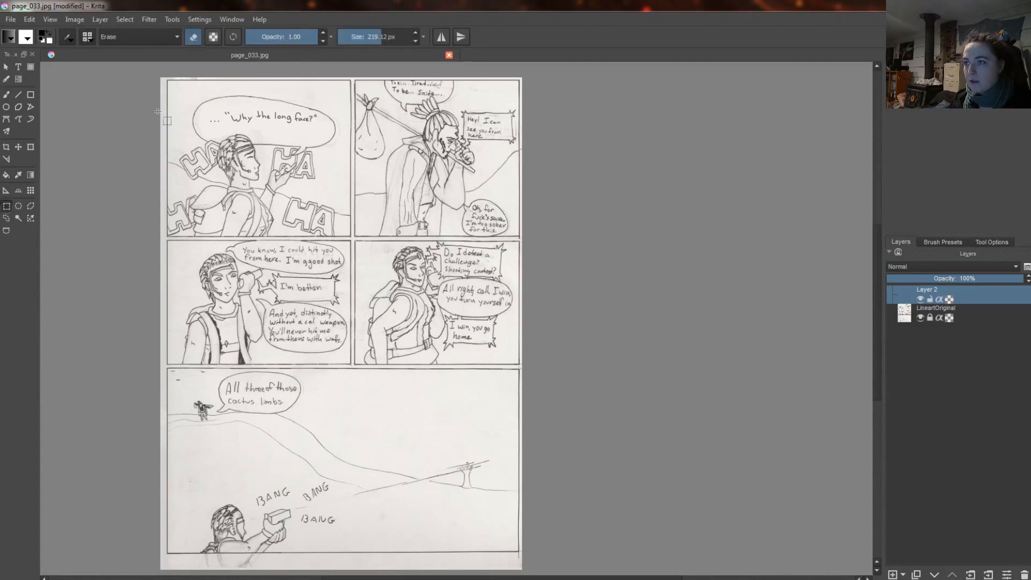
# Make a rectangular selection around the top-left panel and undo a trial brush stroke inside it
pyautogui.moveTo(162, 81); pyautogui.dragTo(352, 236)
pyautogui.click(8, 95)
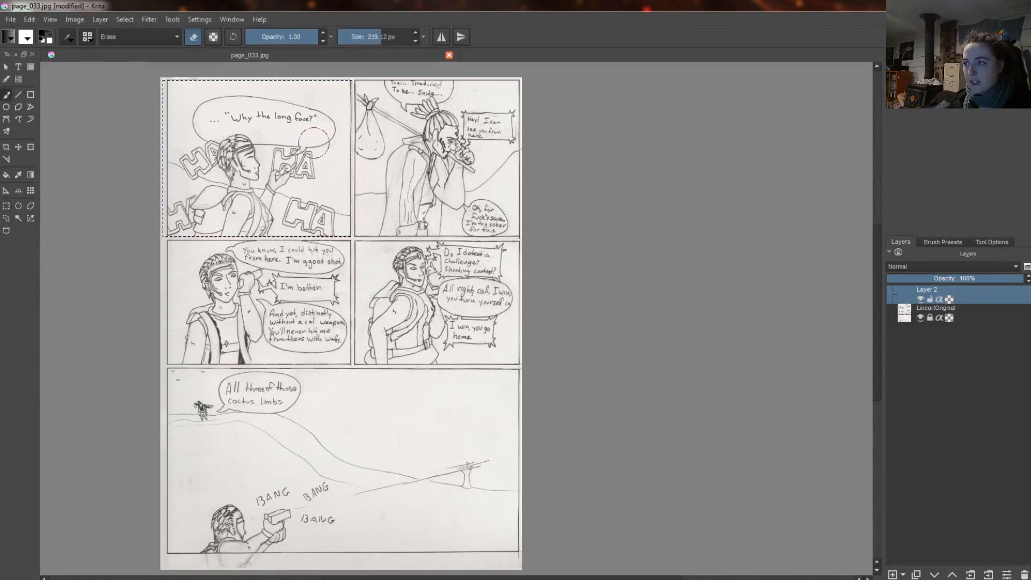
pyautogui.press('e')
pyautogui.moveTo(307, 165); pyautogui.dragTo(448, 214)
pyautogui.hotkey('ctrl', 'z')
# Activate the Gradient tool and pick blue tones for the foreground and background colours
pyautogui.click(31, 175)
pyautogui.click(42, 34)
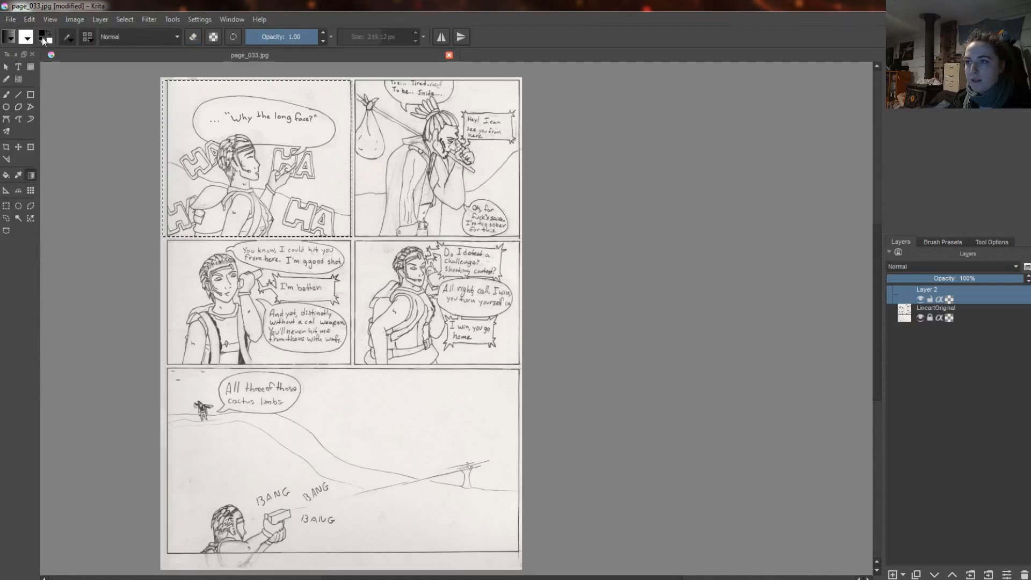
pyautogui.click(516, 236)
pyautogui.click(449, 238)
pyautogui.click(603, 405)
pyautogui.click(48, 34)
pyautogui.click(43, 34)
pyautogui.click(453, 248)
pyautogui.click(599, 408)
# Undo a trial blue gradient in the top-left panel and choose the gradient preset that blends foreground into background colour
pyautogui.moveTo(284, 228); pyautogui.dragTo(304, 101)
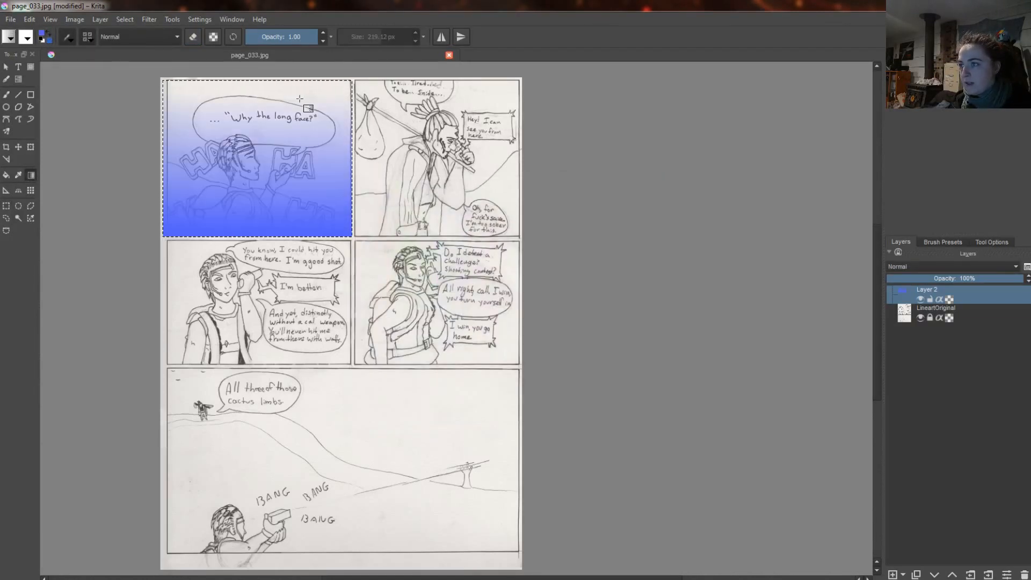
pyautogui.hotkey('ctrl', 'z')
pyautogui.click(9, 36)
pyautogui.click(59, 103)
# Darken the blue foreground colour and set the background colour to a very dark purple
pyautogui.click(42, 34)
pyautogui.click(516, 314)
pyautogui.click(604, 405)
pyautogui.click(49, 40)
pyautogui.click(453, 214)
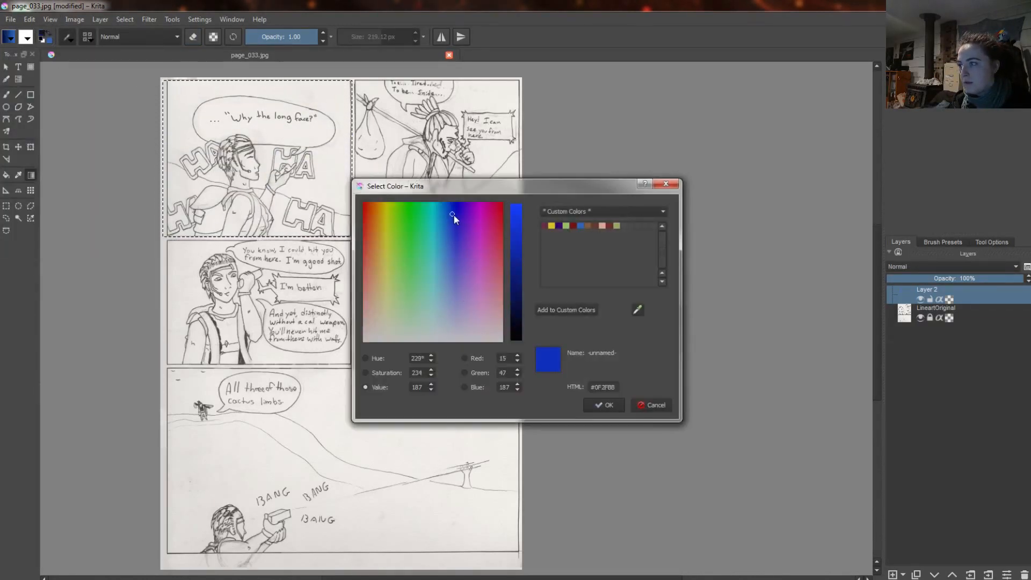
pyautogui.click(453, 208)
pyautogui.click(516, 282)
pyautogui.click(467, 211)
pyautogui.click(603, 405)
# Fill the top-left panel with a vertical gradient from dark blue above to purple below, and check it by toggling Layer 2
pyautogui.moveTo(276, 230); pyautogui.dragTo(302, 230)
pyautogui.hotkey('ctrl', 'z')
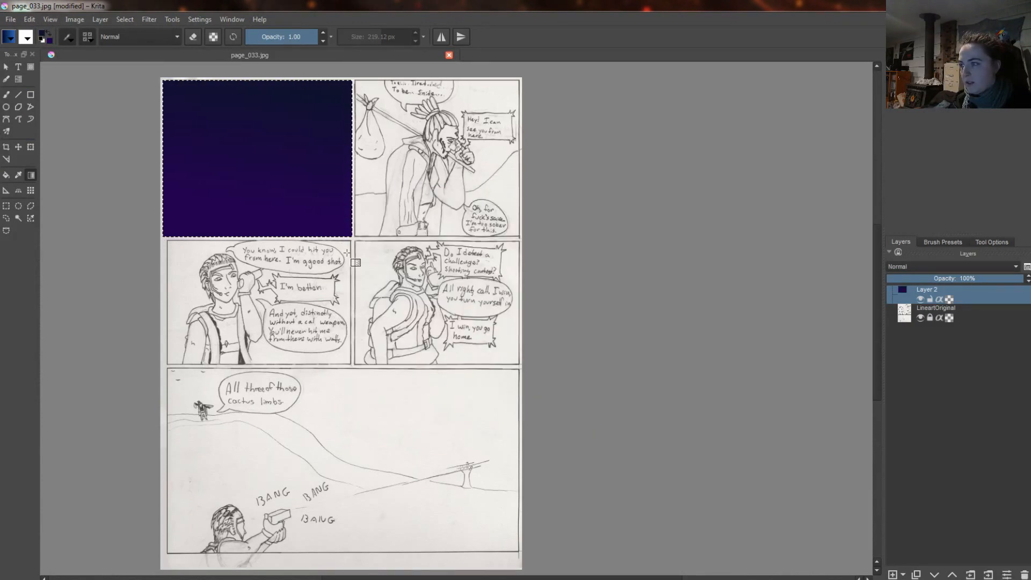
pyautogui.click(921, 301)
pyautogui.click(920, 300)
# Select the top-right panel and fill it with the dark blue to purple gradient
pyautogui.click(7, 206)
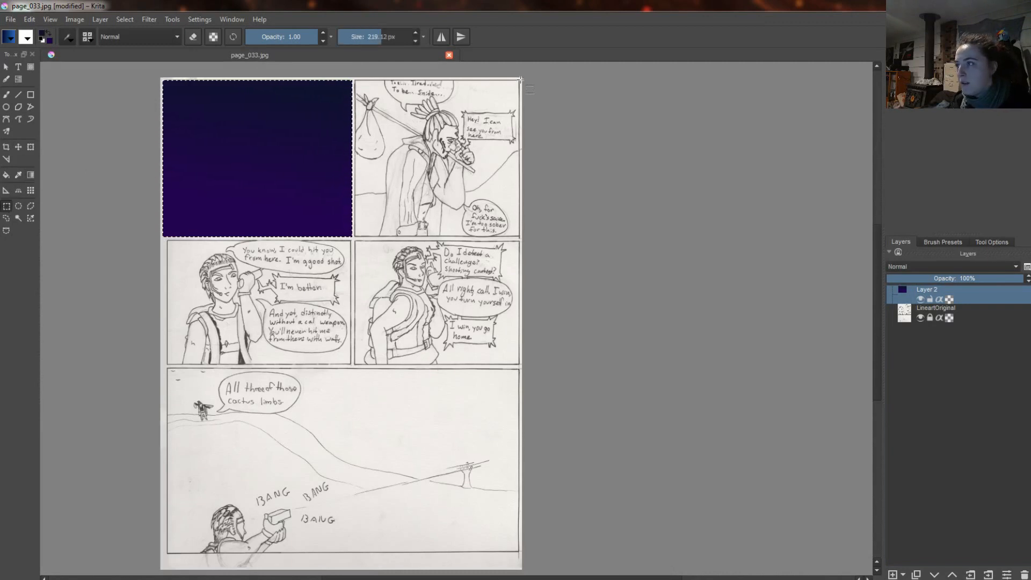
pyautogui.moveTo(355, 80); pyautogui.dragTo(520, 237)
pyautogui.press('g')
# Select the middle-left panel and fill it with the upper, dark blue part of the gradient
pyautogui.click(6, 206)
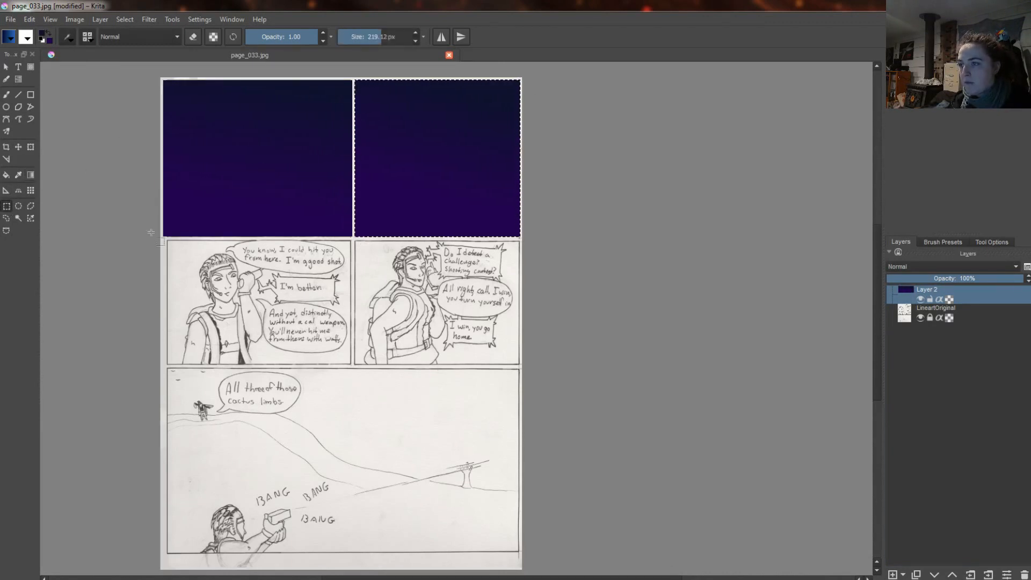
pyautogui.moveTo(163, 239); pyautogui.dragTo(351, 366)
pyautogui.press('g')
pyautogui.moveTo(280, 284); pyautogui.dragTo(252, 473)
# Select the middle-right panel and fill it with a dark blue gradient matching the panel beside it
pyautogui.click(6, 206)
pyautogui.moveTo(353, 239); pyautogui.dragTo(521, 367)
pyautogui.click(920, 299)
pyautogui.hotkey('ctrl', 'z')
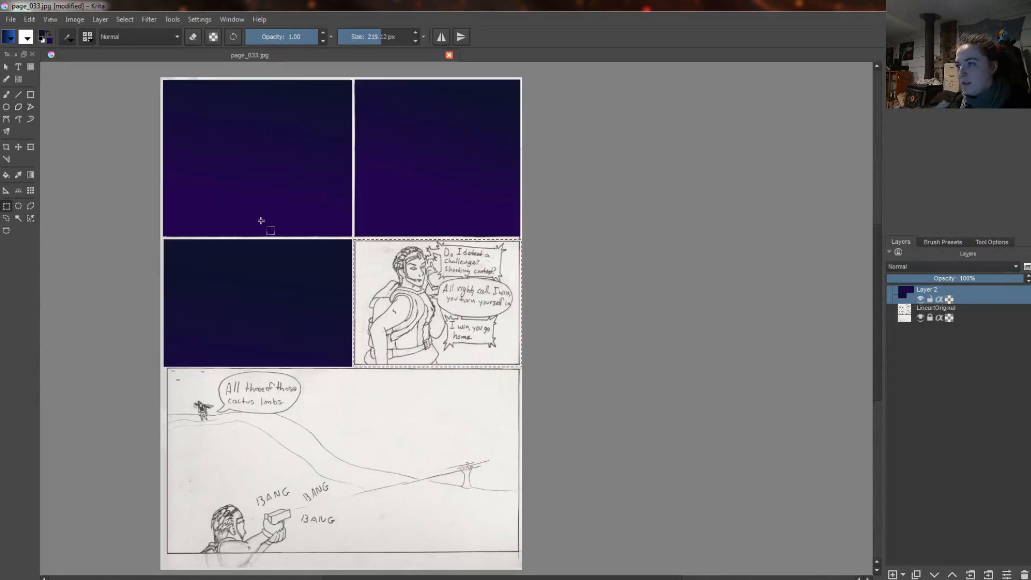
pyautogui.hotkey('ctrl', 'shift', 'z')
pyautogui.press('g')
pyautogui.hotkey('ctrl', 'z')
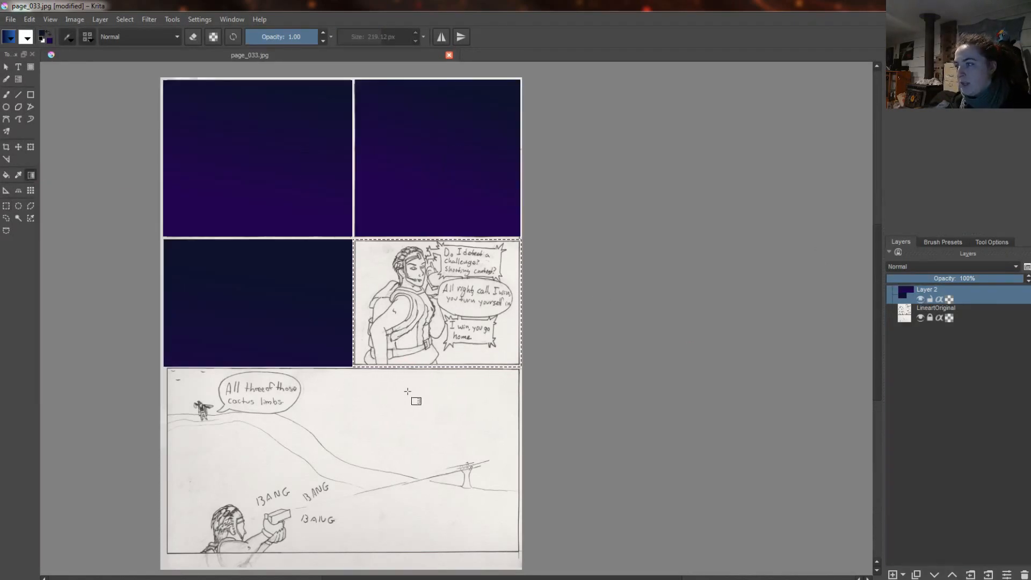
pyautogui.moveTo(438, 272); pyautogui.dragTo(433, 466)
# Select the wide bottom panel, try a vertical gradient in it, and lower Layer 2's opacity to about two thirds
pyautogui.click(6, 206)
pyautogui.moveTo(162, 367); pyautogui.dragTo(520, 561)
pyautogui.click(31, 175)
pyautogui.moveTo(336, 359); pyautogui.dragTo(318, 432)
pyautogui.hotkey('ctrl', 'z')
pyautogui.moveTo(1006, 278); pyautogui.dragTo(979, 279)
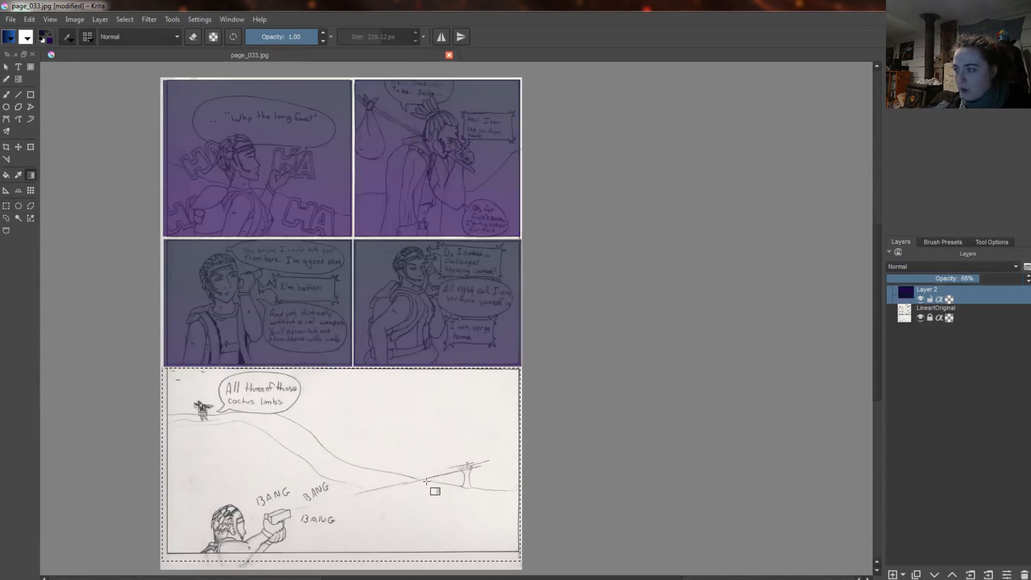
# Fill the bottom panel with a diagonal gradient from dark blue in its upper-right area to purple in its lower-left area
pyautogui.click(10, 38)
pyautogui.click(52, 94)
pyautogui.moveTo(296, 524); pyautogui.dragTo(406, 422)
pyautogui.hotkey('ctrl', 'z')
pyautogui.moveTo(421, 414); pyautogui.dragTo(311, 516)
pyautogui.hotkey('ctrl', 'z')
pyautogui.moveTo(417, 393); pyautogui.dragTo(261, 539)
pyautogui.moveTo(407, 386); pyautogui.dragTo(288, 534)
# Redraw the bottom panel's diagonal gradient with a longer transition and set Layer 2's opacity to 77%
pyautogui.scroll(3, 315, 503)
pyautogui.moveTo(618, 183); pyautogui.dragTo(343, 455)
pyautogui.scroll(-1, 425, 417)
pyautogui.moveTo(993, 278); pyautogui.dragTo(1024, 278)
pyautogui.moveTo(563, 268)
pyautogui.mouseDown()
pyautogui.moveTo(423, 423)
pyautogui.moveTo(466, 465)
pyautogui.mouseUp()
pyautogui.click(47, 34)
pyautogui.click(991, 278)
# Set the brush's foreground colour to the brighter purple #330A76
pyautogui.click(6, 95)
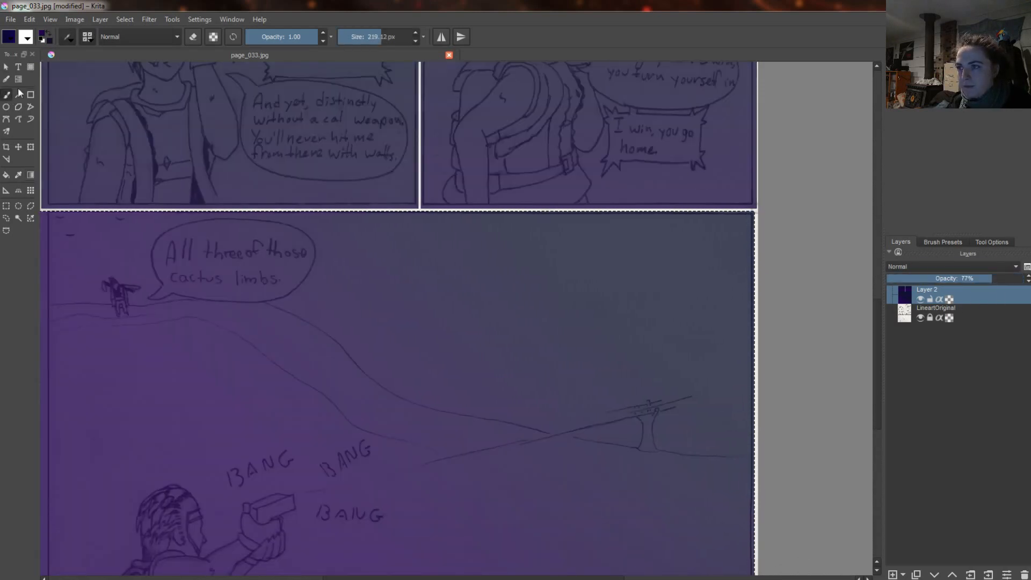
pyautogui.click(9, 36)
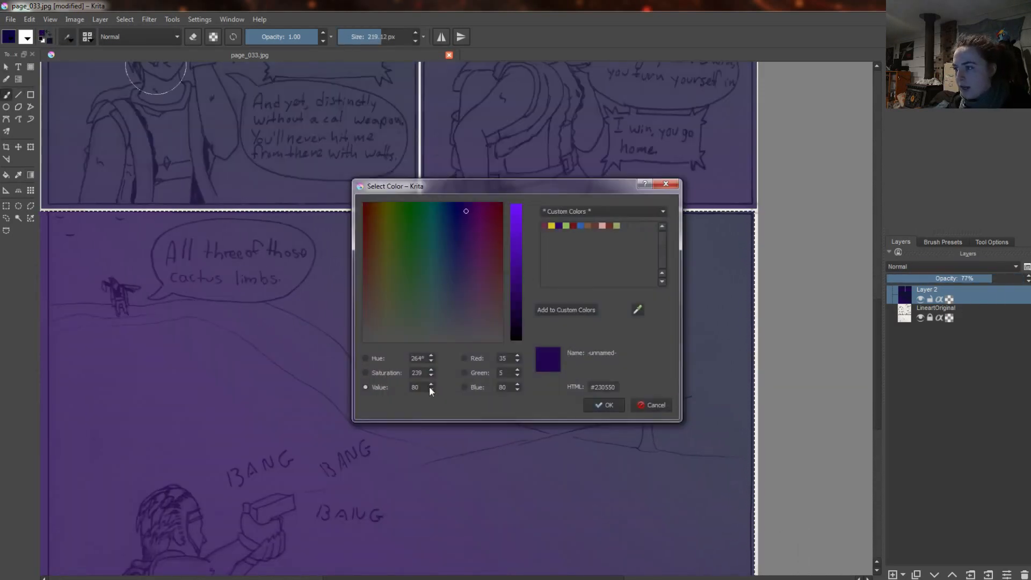
pyautogui.click(518, 277)
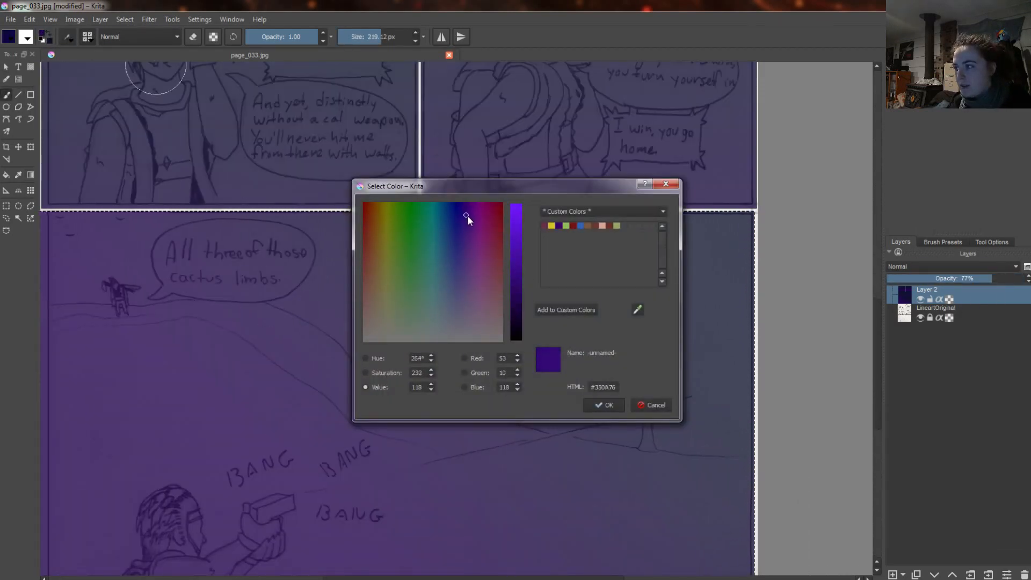
pyautogui.click(604, 405)
# Airbrush a soft purple glow along the bottom panel's horizon at 300 px and 0.20 opacity, and restore Layer 2 to 100% opacity
pyautogui.click(283, 37)
pyautogui.click(68, 36)
pyautogui.click(212, 64)
pyautogui.moveTo(585, 161)
pyautogui.mouseDown()
pyautogui.moveTo(619, 275)
pyautogui.moveTo(603, 271)
pyautogui.moveTo(607, 300)
pyautogui.mouseUp()
pyautogui.click(720, 289)
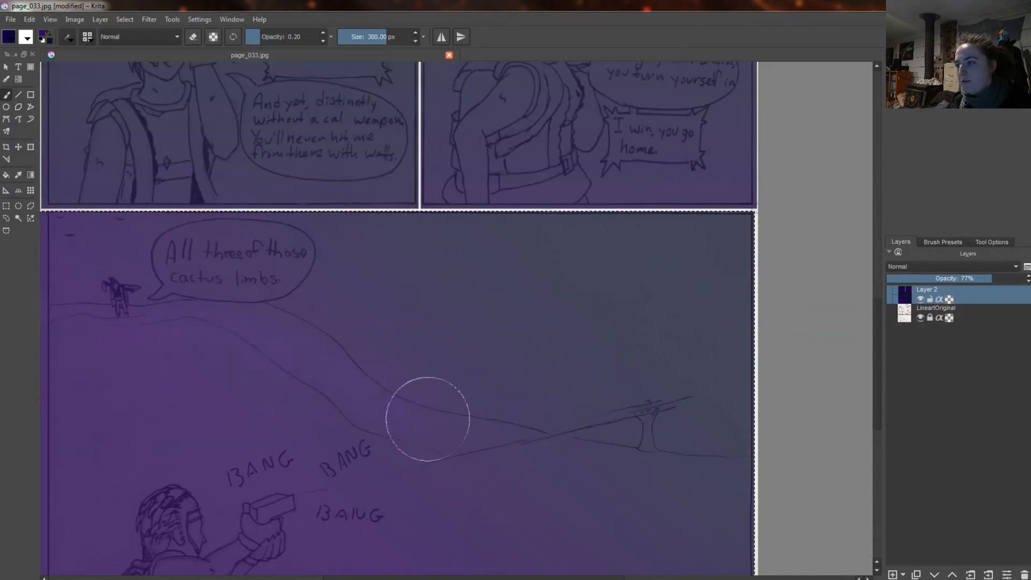
pyautogui.moveTo(427, 419)
pyautogui.mouseDown()
pyautogui.moveTo(276, 356)
pyautogui.moveTo(207, 373)
pyautogui.moveTo(76, 326)
pyautogui.moveTo(117, 333)
pyautogui.mouseUp()
pyautogui.moveTo(985, 278); pyautogui.dragTo(1024, 278)
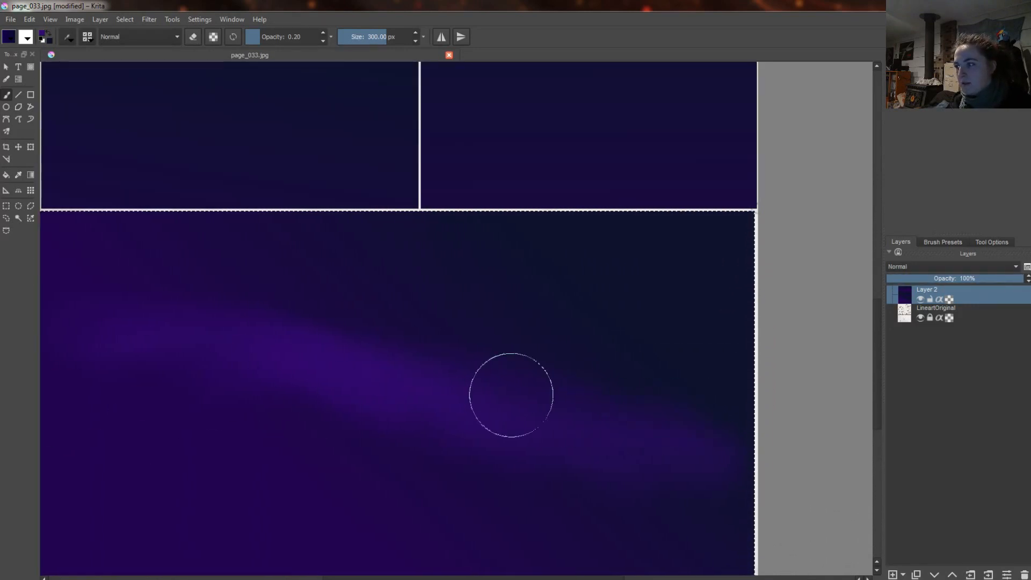
# Move the LineartOriginal layer above Layer 2 and look over the whole page
pyautogui.moveTo(959, 311); pyautogui.dragTo(955, 288)
pyautogui.scroll(-2, 467, 365)
pyautogui.moveTo(468, 365); pyautogui.dragTo(468, 474)
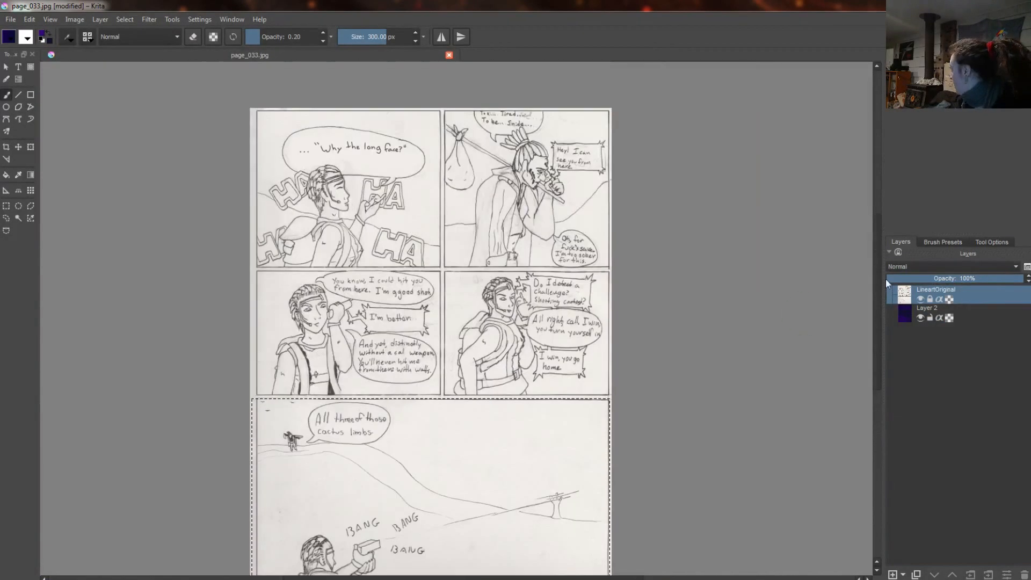
pyautogui.scroll(1, 877, 189)
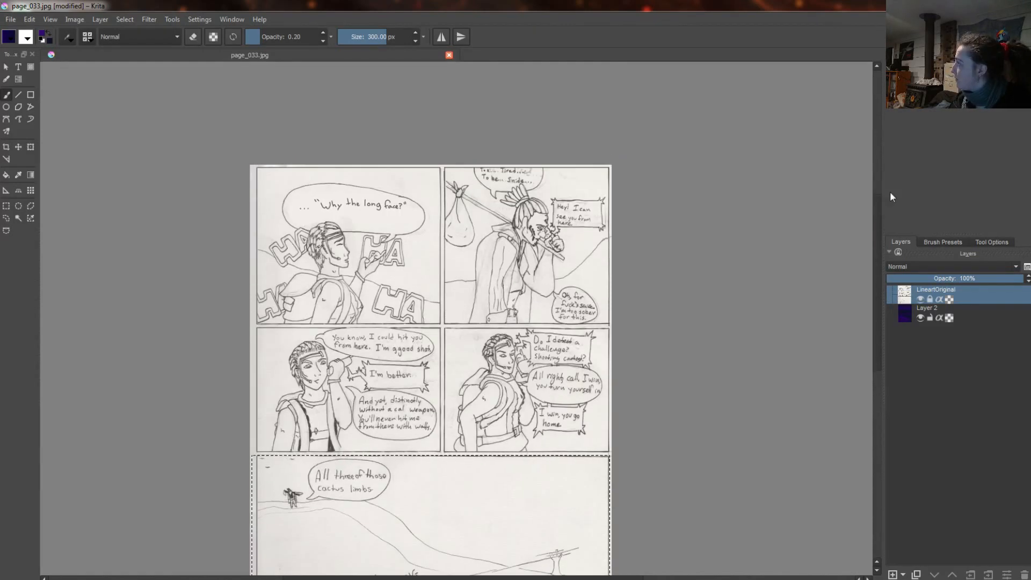
pyautogui.scroll(-2, 877, 285)
# Try several blending modes on the LineartOriginal layer and set it to Difference
pyautogui.click(993, 267)
pyautogui.click(950, 267)
pyautogui.click(913, 313)
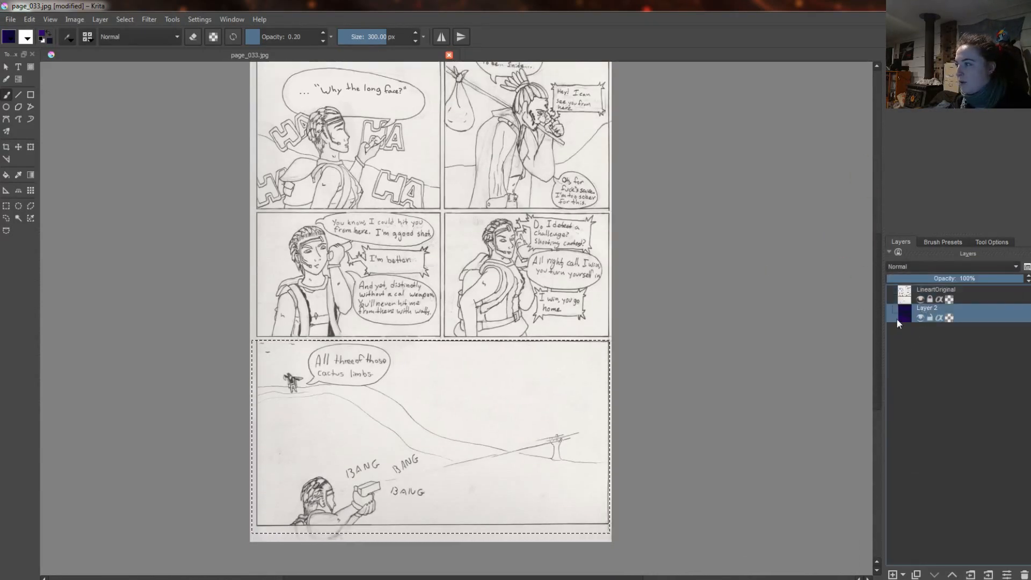
pyautogui.click(950, 293)
pyautogui.click(955, 267)
pyautogui.click(919, 369)
pyautogui.click(950, 267)
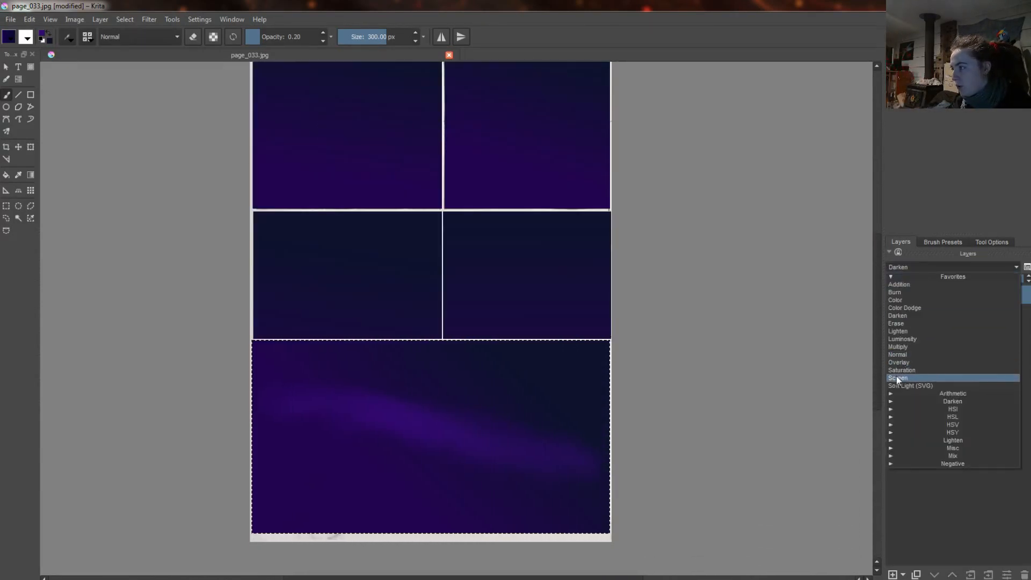
pyautogui.click(918, 463)
pyautogui.click(919, 485)
# Add a new layer between the line art and Layer 2, pick a new brush colour and try a stroke in the bottom panel
pyautogui.press('Insert')
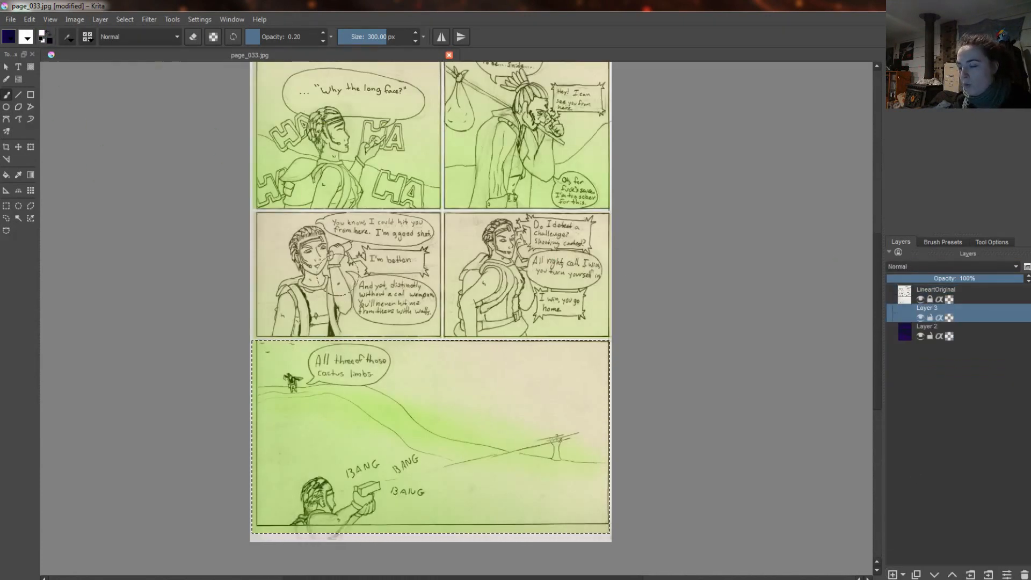
pyautogui.click(42, 33)
pyautogui.click(497, 231)
pyautogui.click(604, 400)
pyautogui.moveTo(421, 354); pyautogui.dragTo(493, 376)
pyautogui.hotkey('ctrl', 'z')
# Hide Layer 2 and move the new Layer 3 above LineartOriginal
pyautogui.click(942, 291)
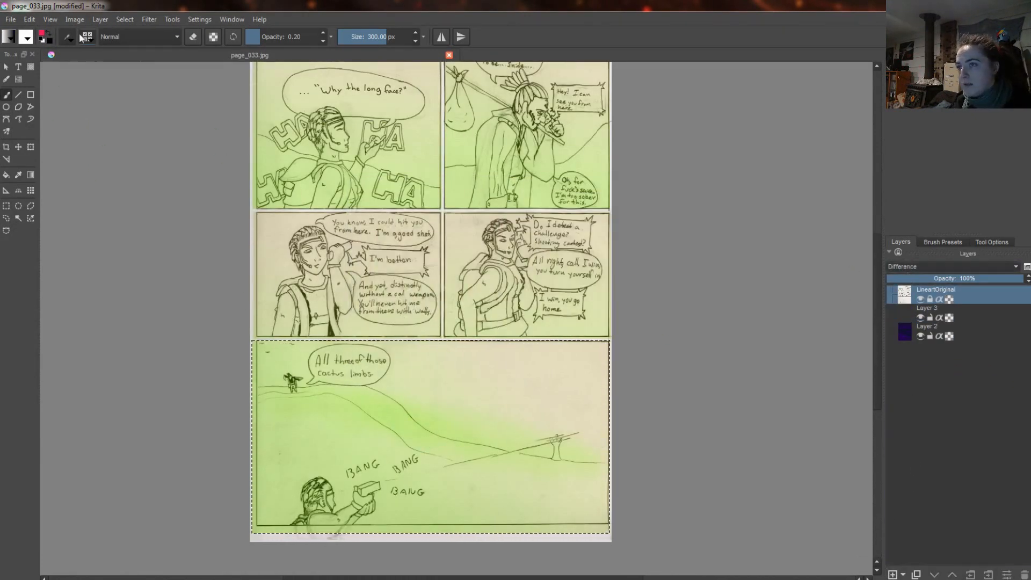
pyautogui.moveTo(955, 278); pyautogui.dragTo(1025, 284)
pyautogui.click(920, 337)
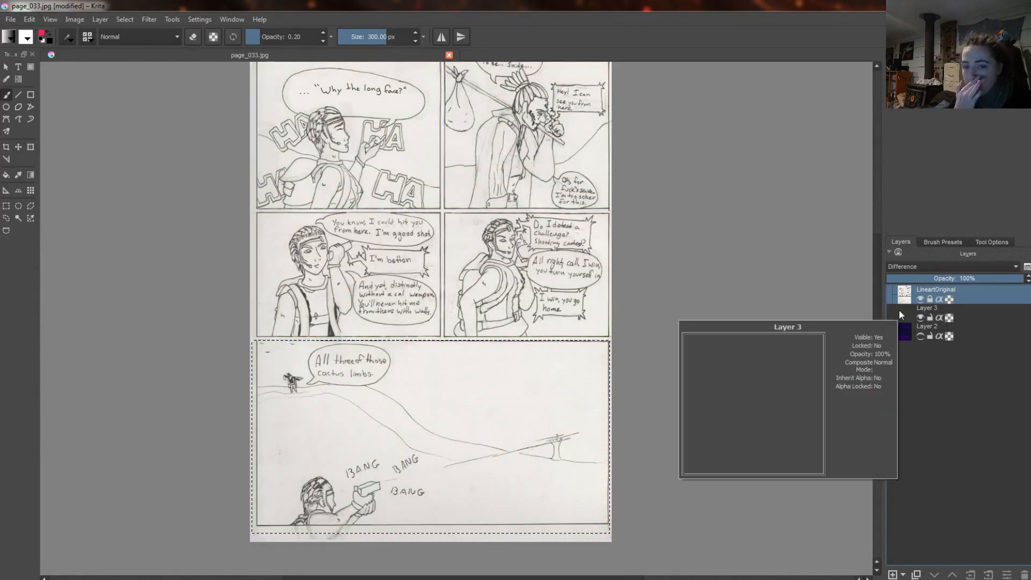
pyautogui.moveTo(899, 309); pyautogui.dragTo(902, 291)
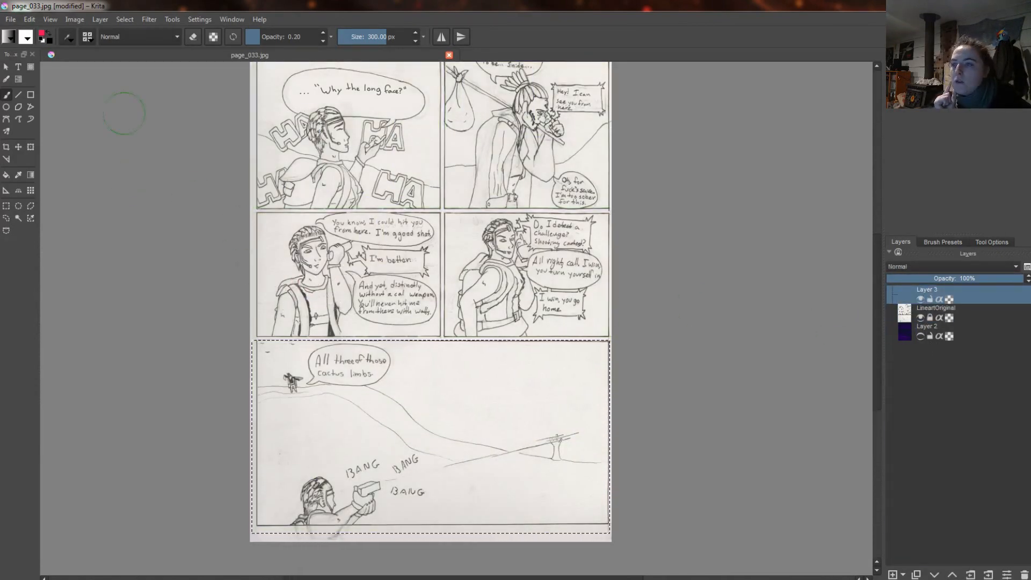
# Change the brush colour for the desert ground and try an airbrush stroke along the bottom panel's hills
pyautogui.click(49, 33)
pyautogui.click(42, 33)
pyautogui.click(587, 227)
pyautogui.click(603, 404)
pyautogui.moveTo(263, 396); pyautogui.dragTo(427, 445)
# Paint a band along the bottom panel's hill line with a harder brush at 1.00 opacity and 513.84 px
pyautogui.moveTo(269, 37); pyautogui.dragTo(345, 44)
pyautogui.click(68, 37)
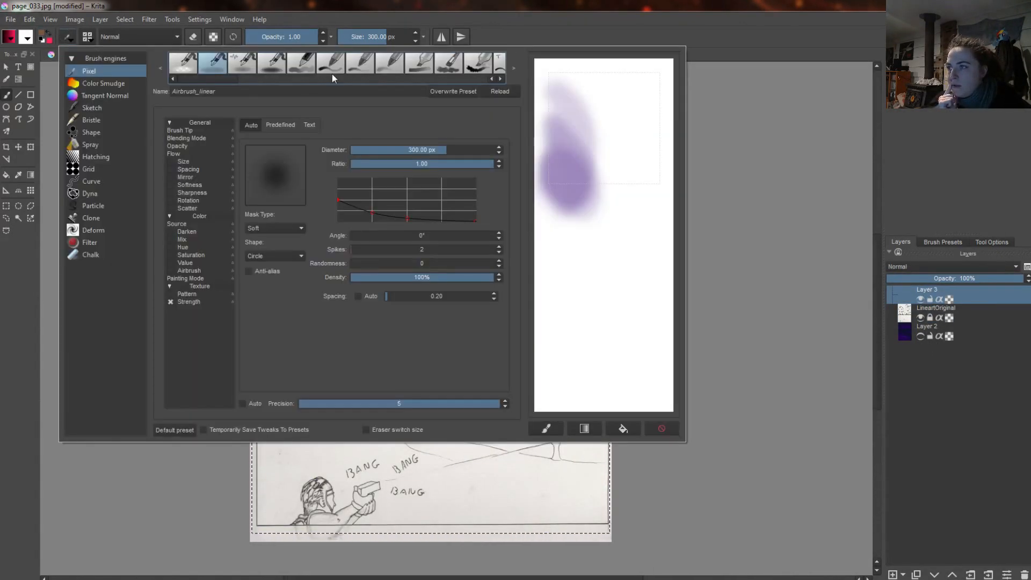
pyautogui.click(331, 65)
pyautogui.moveTo(587, 174); pyautogui.dragTo(625, 382)
pyautogui.click(740, 322)
pyautogui.moveTo(250, 414); pyautogui.dragTo(612, 473)
# Paint brown hills across the lower part of the two top panels, trimming the paint's edge with the eraser
pyautogui.scroll(2, 538, 274)
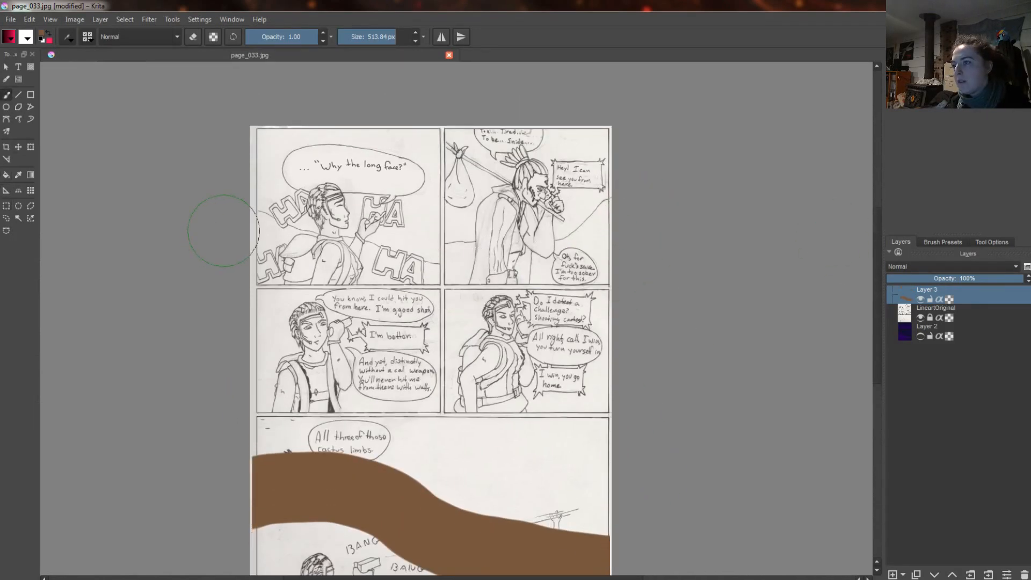
pyautogui.moveTo(223, 231)
pyautogui.mouseDown()
pyautogui.moveTo(451, 281)
pyautogui.moveTo(618, 228)
pyautogui.mouseUp()
pyautogui.moveTo(253, 292); pyautogui.dragTo(247, 294)
pyautogui.press('e')
pyautogui.moveTo(253, 330)
pyautogui.mouseDown()
pyautogui.moveTo(608, 337)
pyautogui.moveTo(465, 324)
pyautogui.mouseUp()
pyautogui.press('e')
pyautogui.moveTo(452, 288); pyautogui.dragTo(566, 283)
# Fill the rest of the bottom panel's ground with brown on Layer 3 and erase its upper edge down to the hill outline
pyautogui.press('pagedown')
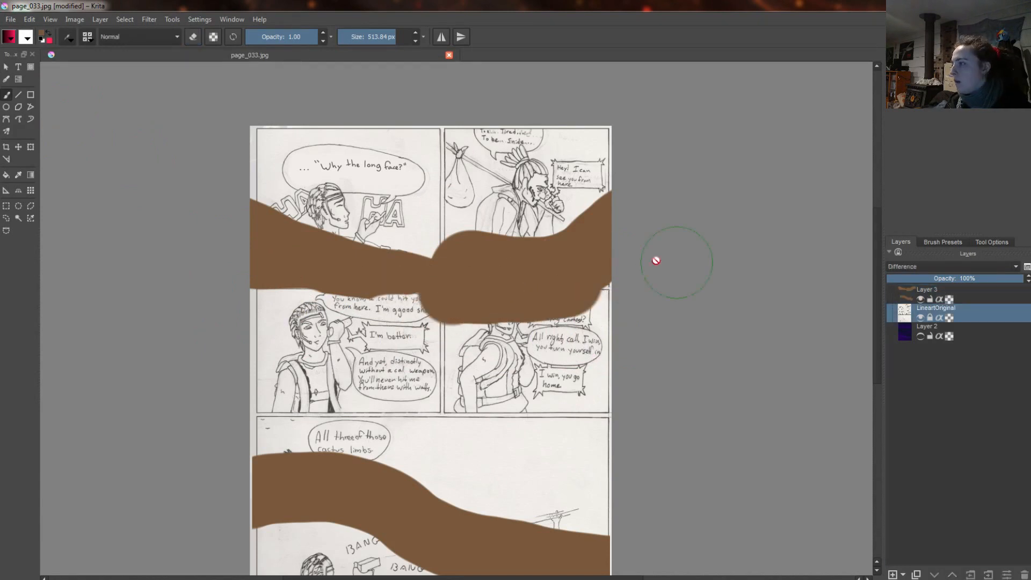
pyautogui.press('pageup')
pyautogui.scroll(-4, 194, 392)
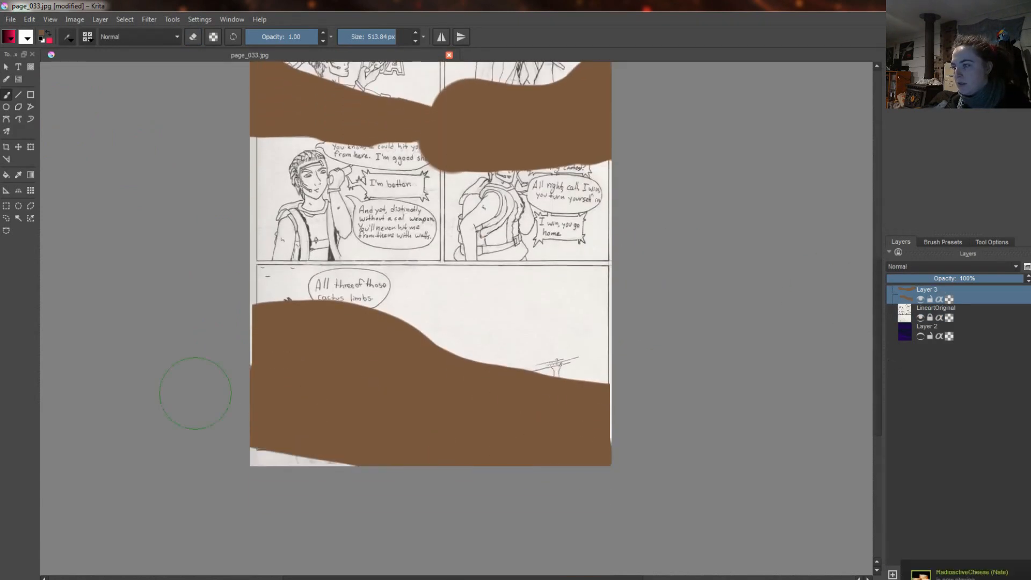
pyautogui.moveTo(231, 341)
pyautogui.mouseDown()
pyautogui.moveTo(656, 412)
pyautogui.moveTo(621, 409)
pyautogui.mouseUp()
pyautogui.press('e')
pyautogui.moveTo(642, 360)
pyautogui.mouseDown()
pyautogui.moveTo(467, 336)
pyautogui.moveTo(313, 267)
pyautogui.mouseUp()
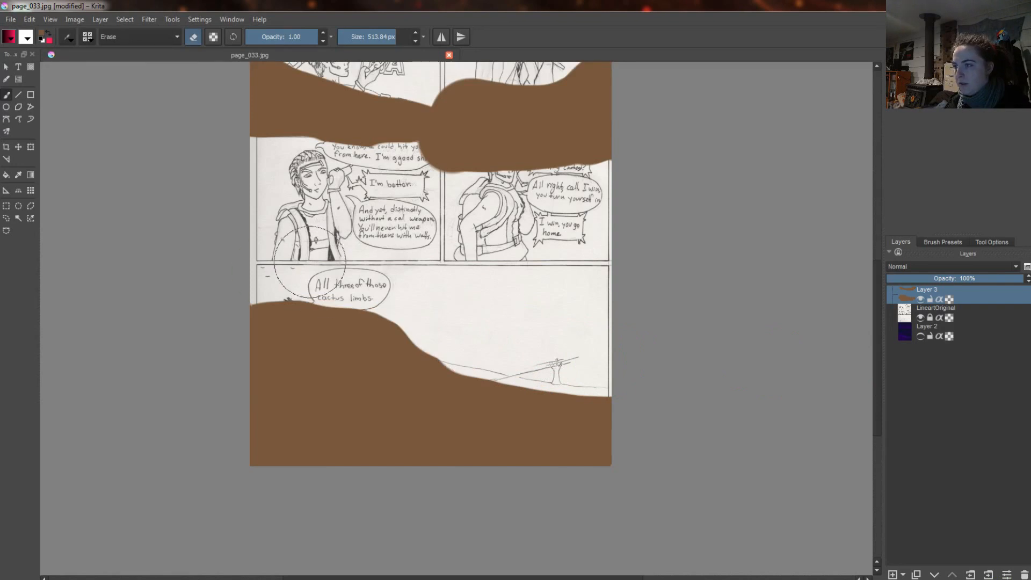
# Show Layer 2 again, place it above LineartOriginal, and select Layer 3
pyautogui.scroll(4, 876, 352)
pyautogui.click(920, 336)
pyautogui.press('pagedown')
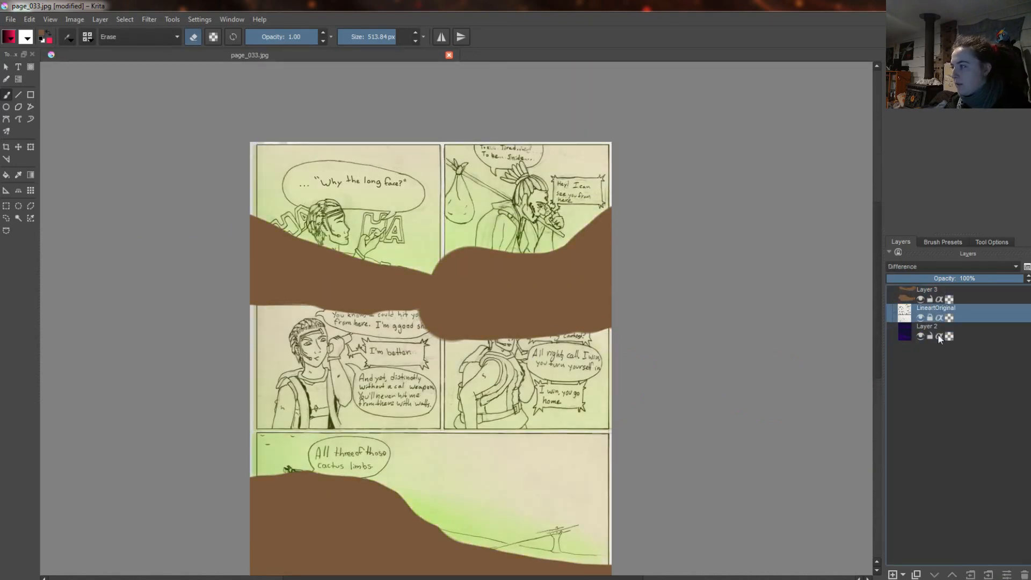
pyautogui.moveTo(938, 334); pyautogui.dragTo(878, 317)
pyautogui.click(927, 292)
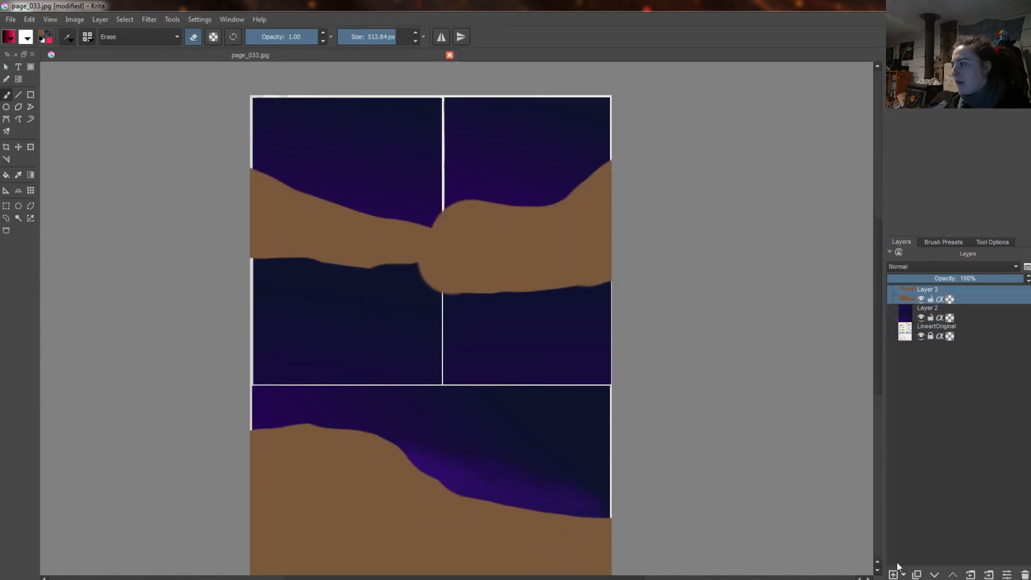
# Create a group layer named Background and move Layer 3 and Layer 2 into it
pyautogui.click(903, 574)
pyautogui.click(913, 492)
pyautogui.write('Background')
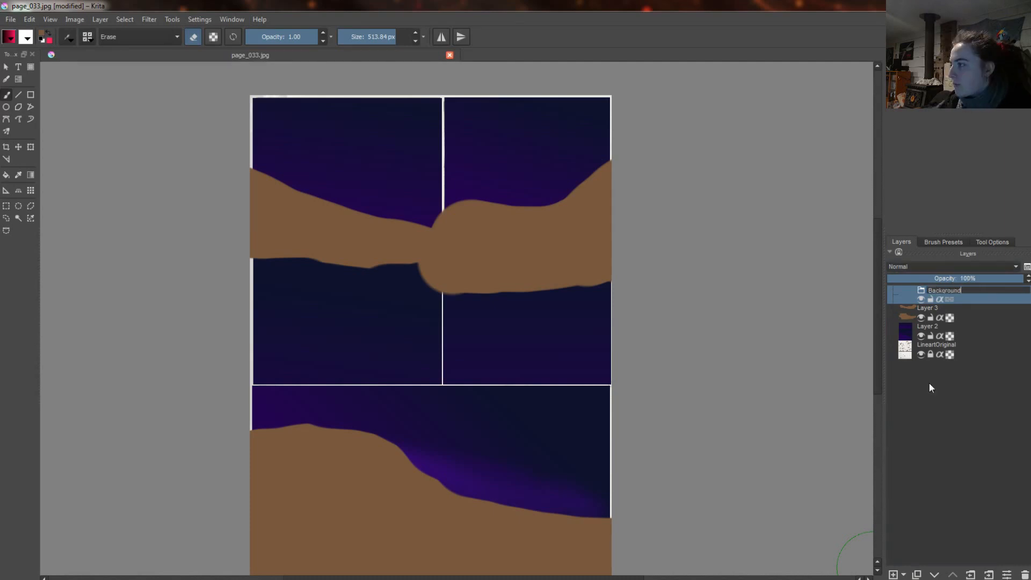
pyautogui.click(928, 382)
pyautogui.moveTo(933, 312); pyautogui.dragTo(937, 295)
pyautogui.moveTo(934, 329); pyautogui.dragTo(907, 290)
# Collapse the Background group and arrange it below the LineartOriginal layer
pyautogui.click(892, 295)
pyautogui.click(899, 299)
pyautogui.click(892, 294)
pyautogui.click(892, 294)
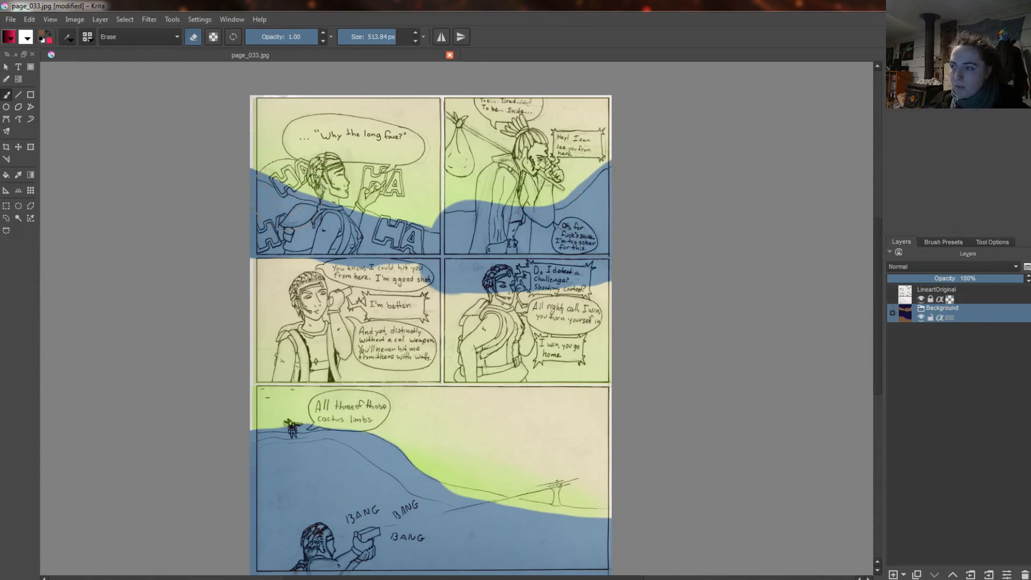
# Try the Darken blending mode on the Background group and return it to Normal
pyautogui.click(997, 267)
pyautogui.click(963, 314)
pyautogui.click(1014, 267)
pyautogui.click(916, 355)
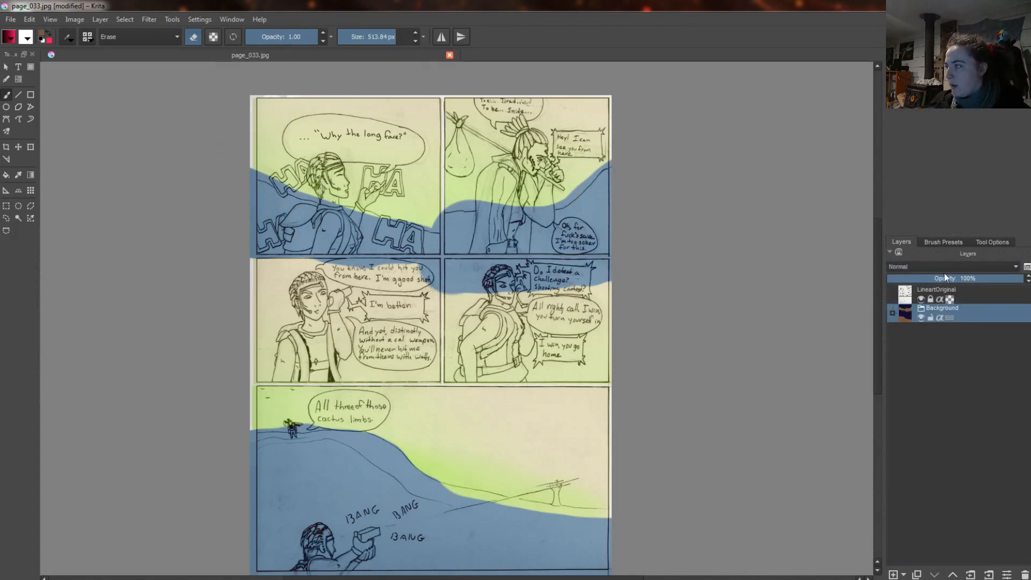
pyautogui.click(943, 267)
pyautogui.click(929, 315)
pyautogui.click(913, 265)
pyautogui.click(919, 354)
# Set LineartOriginal's blending mode to Darken, examine the lines over the brown ground, and try other modes
pyautogui.click(963, 290)
pyautogui.click(951, 267)
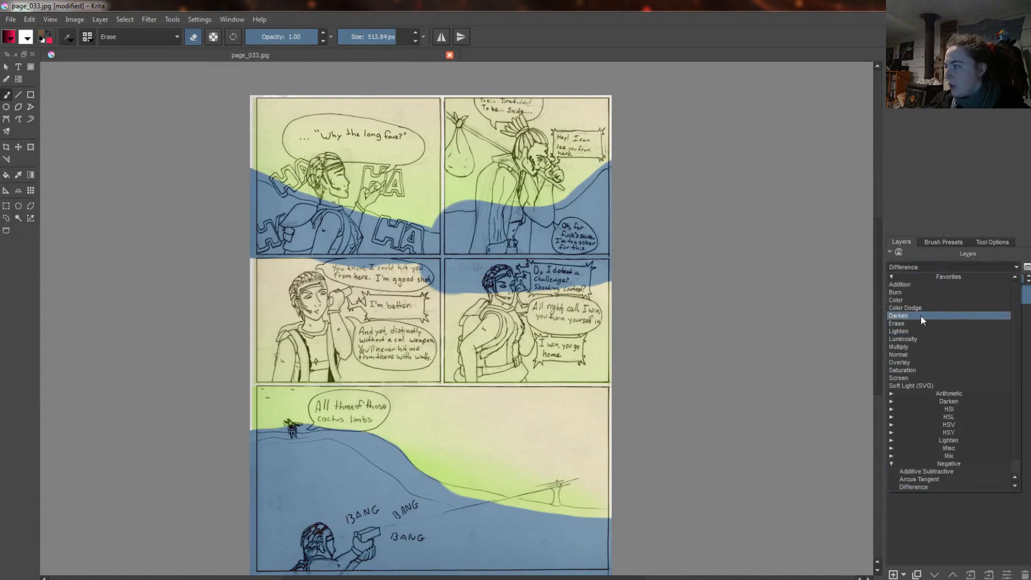
pyautogui.click(920, 316)
pyautogui.scroll(3, 529, 256)
pyautogui.scroll(1, 512, 318)
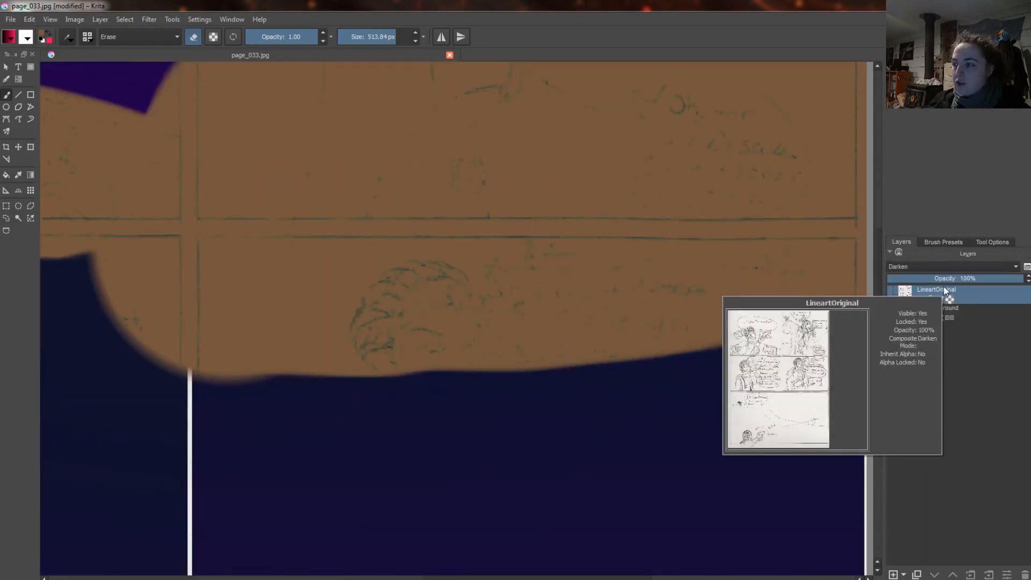
pyautogui.click(930, 268)
pyautogui.click(912, 355)
pyautogui.click(917, 268)
pyautogui.click(917, 284)
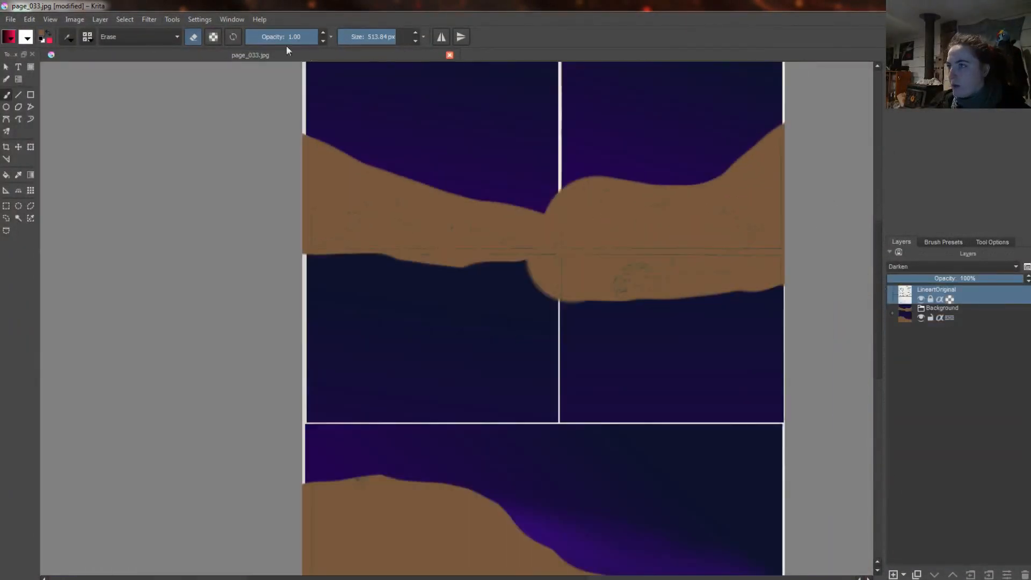
# Add a Color to Alpha filter mask for white with threshold 100 to LineartOriginal, and hide the mask
pyautogui.click(149, 19)
pyautogui.moveTo(172, 78)
pyautogui.click(275, 79)
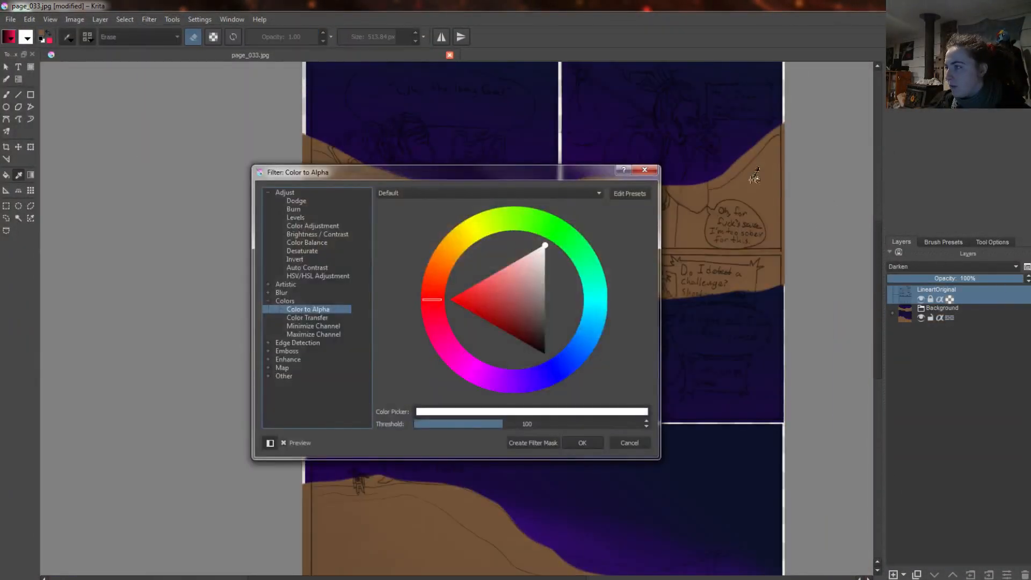
pyautogui.click(481, 442)
pyautogui.click(936, 292)
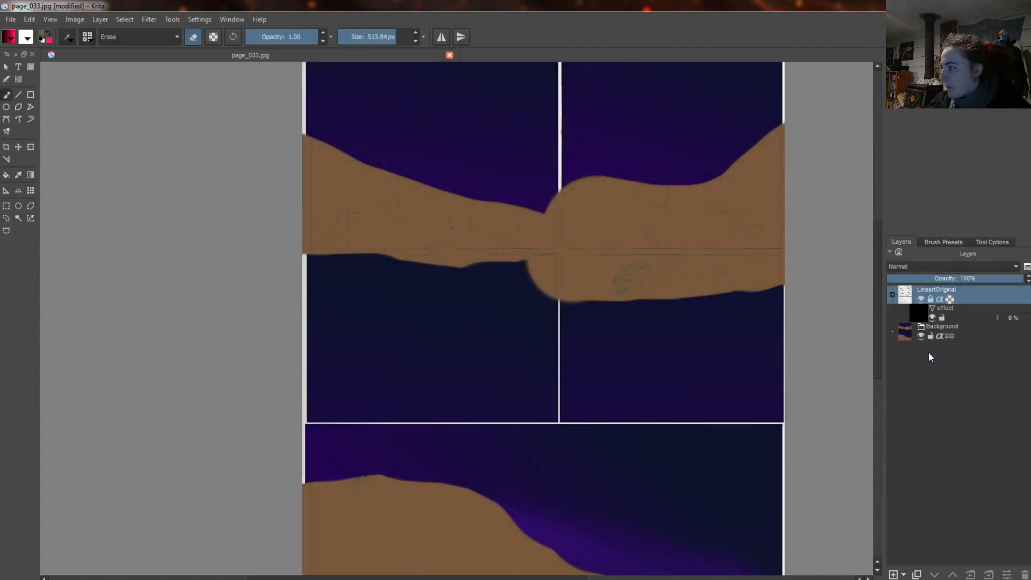
pyautogui.rightClick(939, 309)
pyautogui.press('Escape')
pyautogui.click(932, 318)
pyautogui.click(937, 290)
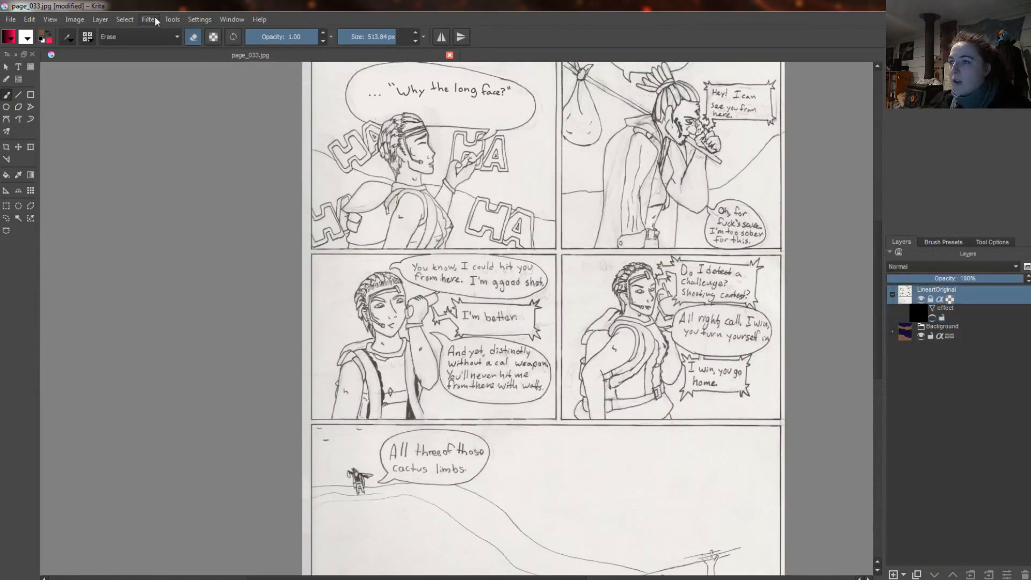
# Add a second Color to Alpha filter mask to LineartOriginal, sampling the paper colour from the bottom panel at threshold 100
pyautogui.click(149, 19)
pyautogui.moveTo(172, 79)
pyautogui.click(275, 79)
pyautogui.moveTo(455, 173); pyautogui.dragTo(301, 163)
pyautogui.click(605, 452)
pyautogui.click(608, 450)
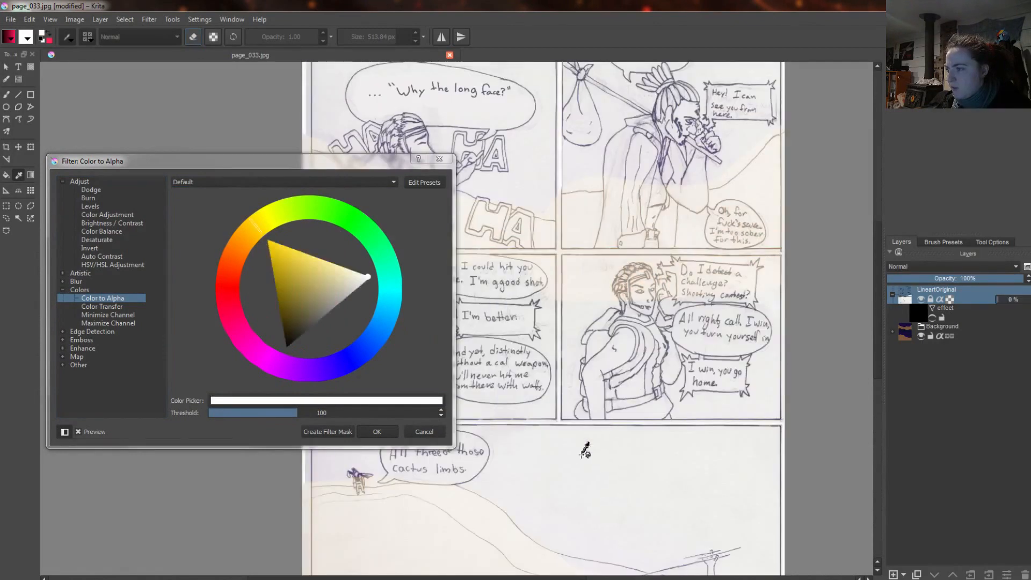
pyautogui.click(327, 432)
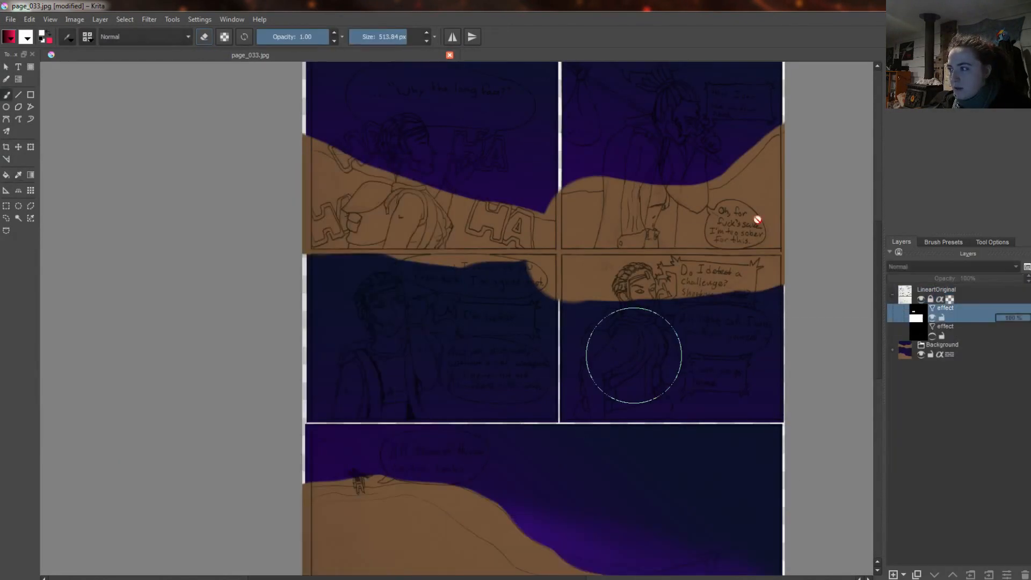
# Delete both Color to Alpha filter masks from the LineartOriginal layer
pyautogui.press('Delete')
pyautogui.click(932, 319)
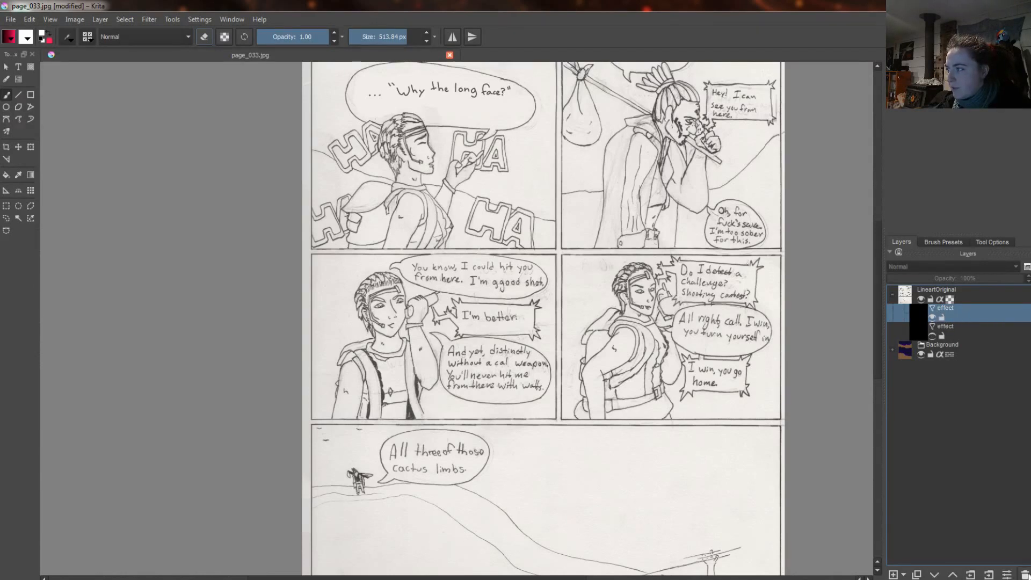
pyautogui.click(1026, 575)
pyautogui.click(1026, 575)
# Duplicate the LineartOriginal layer and keep a locked, hidden copy below the Background group
pyautogui.rightClick(1006, 293)
pyautogui.click(985, 336)
pyautogui.hotkey('ctrl', 'pagedown')
# Apply the Color to Alpha filter directly to the top LineartOriginal layer
pyautogui.click(931, 292)
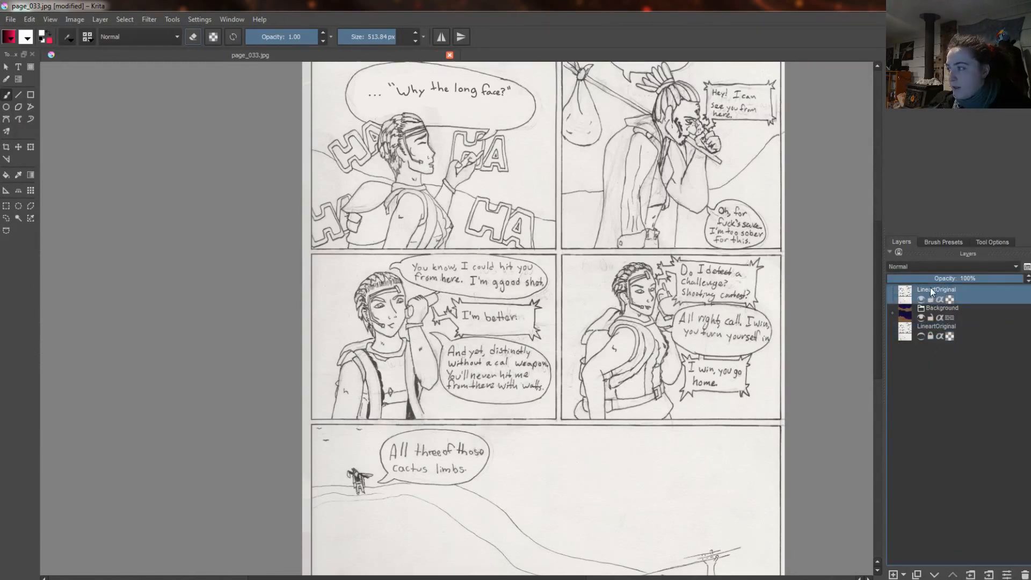
pyautogui.moveTo(149, 19)
pyautogui.moveTo(157, 66)
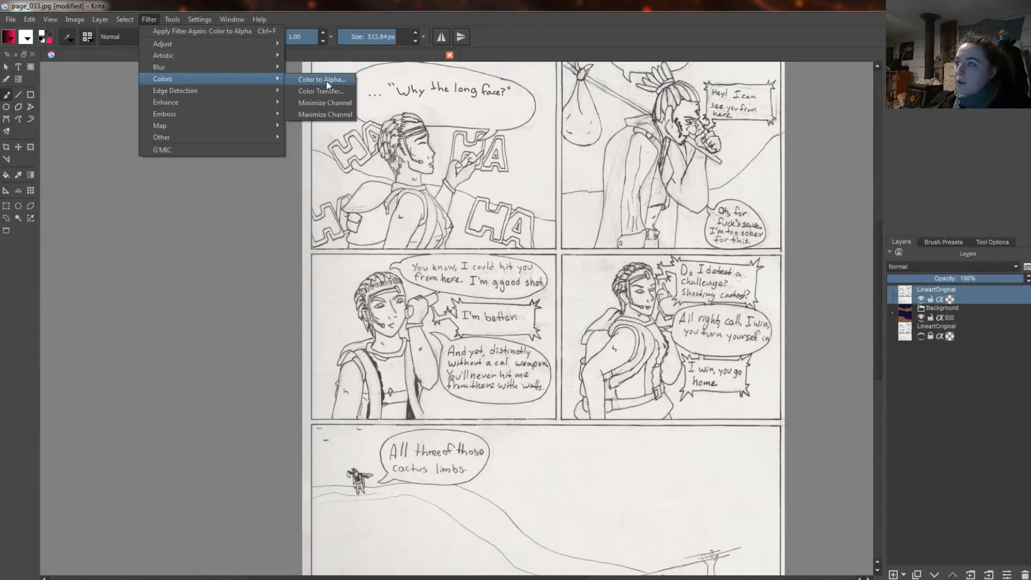
pyautogui.click(314, 66)
pyautogui.press('Return')
# Rename the filtered line art layer LineartAlphas and hide the Background group
pyautogui.scroll(2, 542, 322)
pyautogui.press('F2')
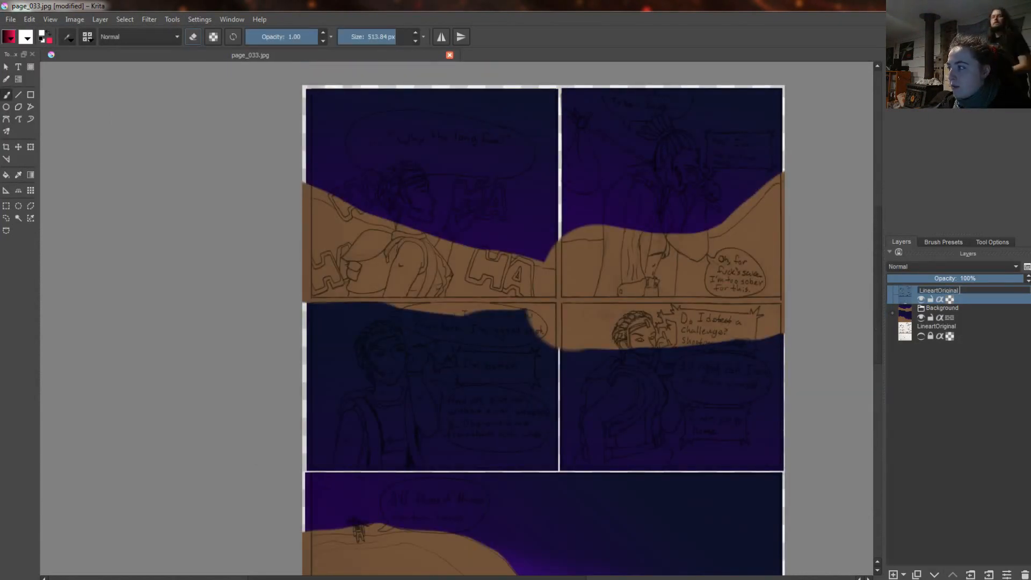
pyautogui.click(944, 329)
pyautogui.click(921, 317)
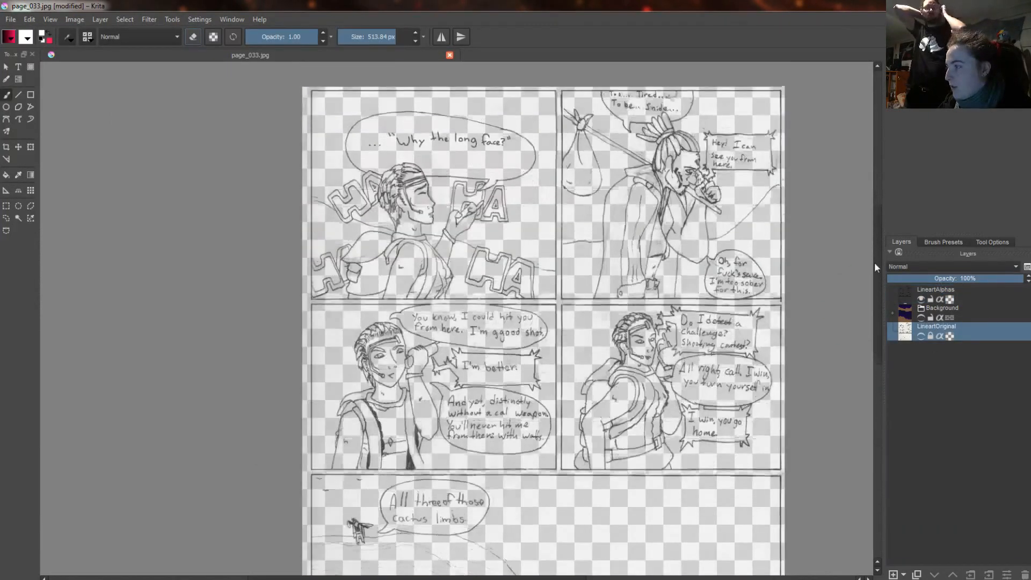
# Add a paint layer between LineartAlphas and the Background group, and set the painting colour to off-white #FFFEF9
pyautogui.scroll(1, 377, 210)
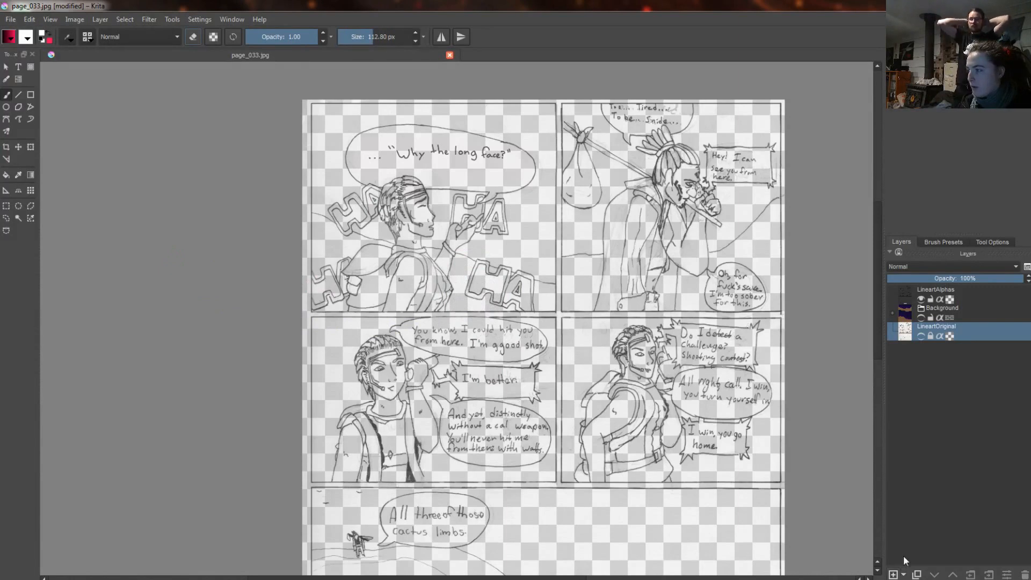
pyautogui.click(904, 574)
pyautogui.click(930, 488)
pyautogui.click(9, 37)
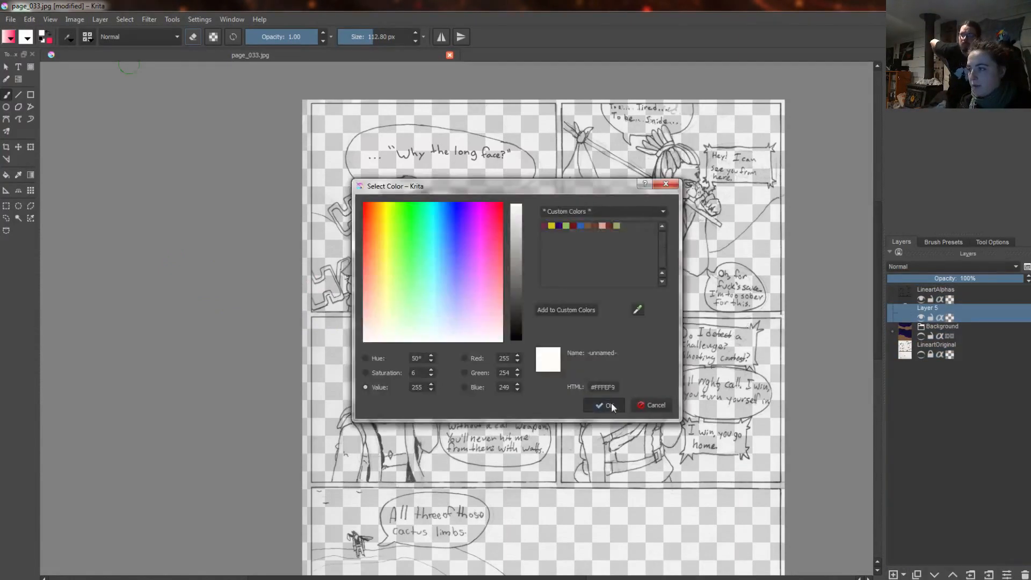
pyautogui.click(606, 406)
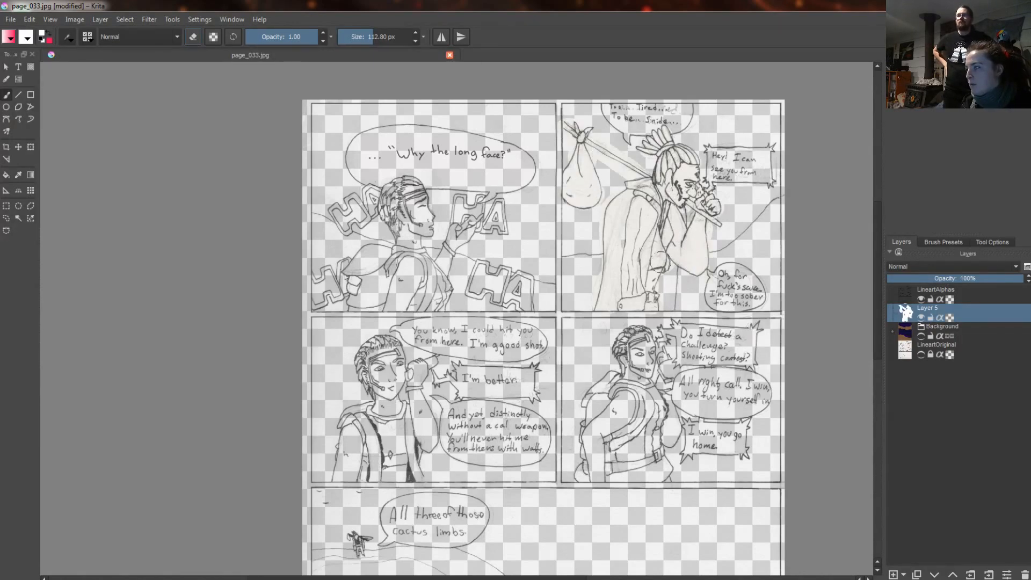
# Paint off-white beneath the man with the bindle and the small distant figure, and name the layer randahl
pyautogui.scroll(-4, 880, 361)
pyautogui.scroll(6, 384, 313)
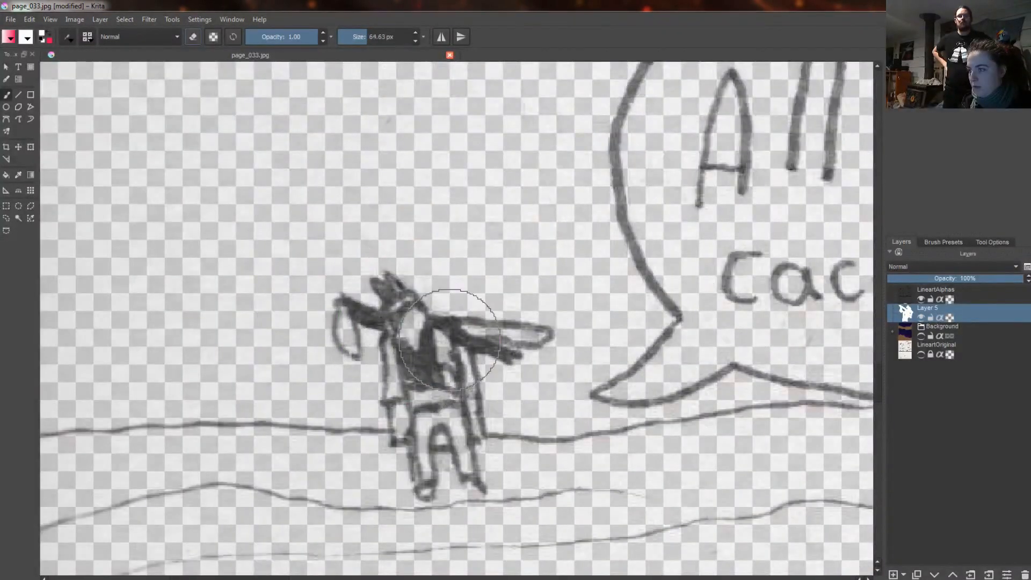
pyautogui.scroll(-6, 385, 313)
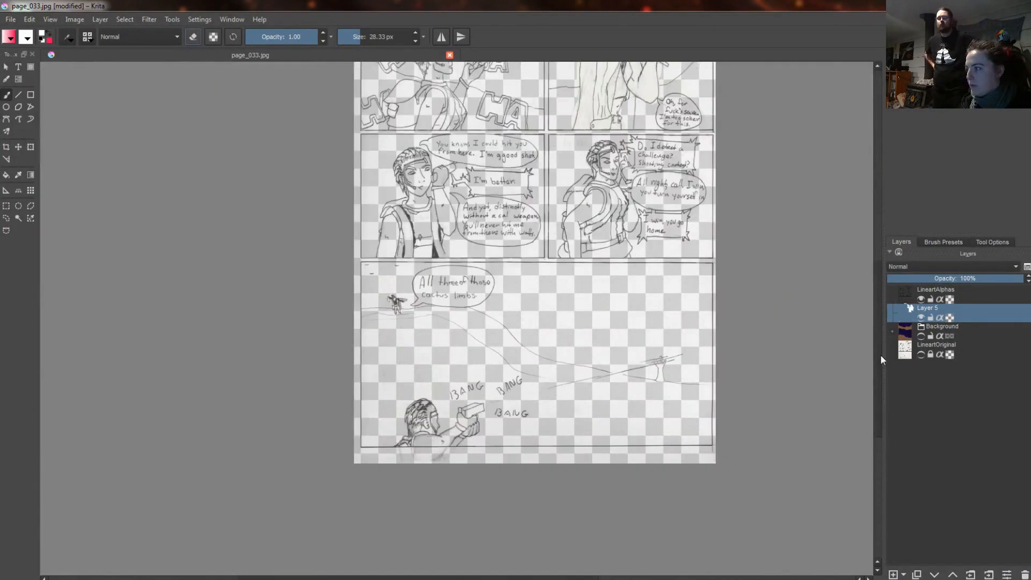
pyautogui.scroll(2, 880, 355)
pyautogui.write('randahl')
pyautogui.press('Return')
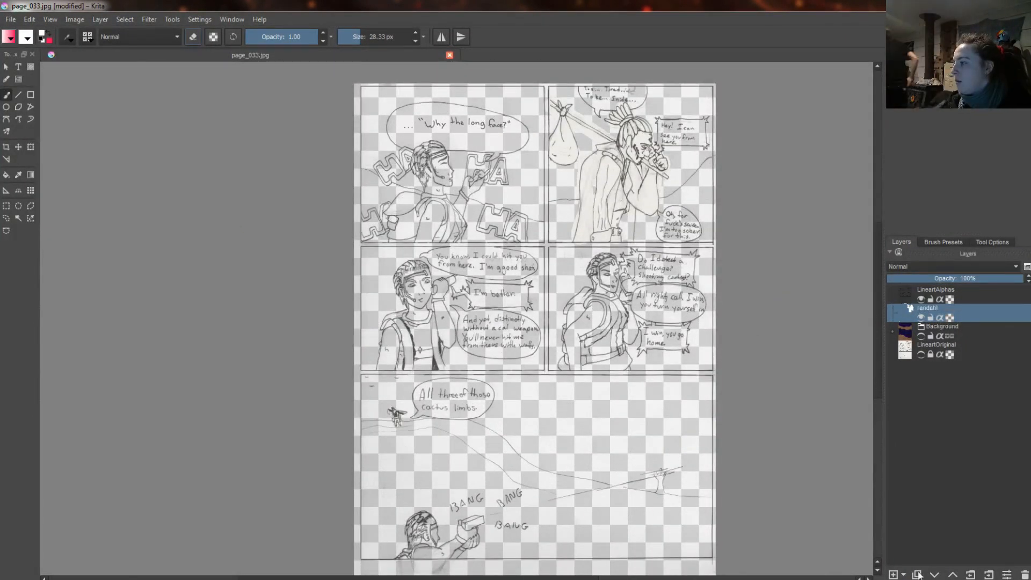
# Add a new paint layer and paint off-white beneath the headband-wearing character in both middle-row panels
pyautogui.press('Insert')
pyautogui.scroll(2, 611, 272)
pyautogui.moveTo(611, 271); pyautogui.dragTo(661, 275)
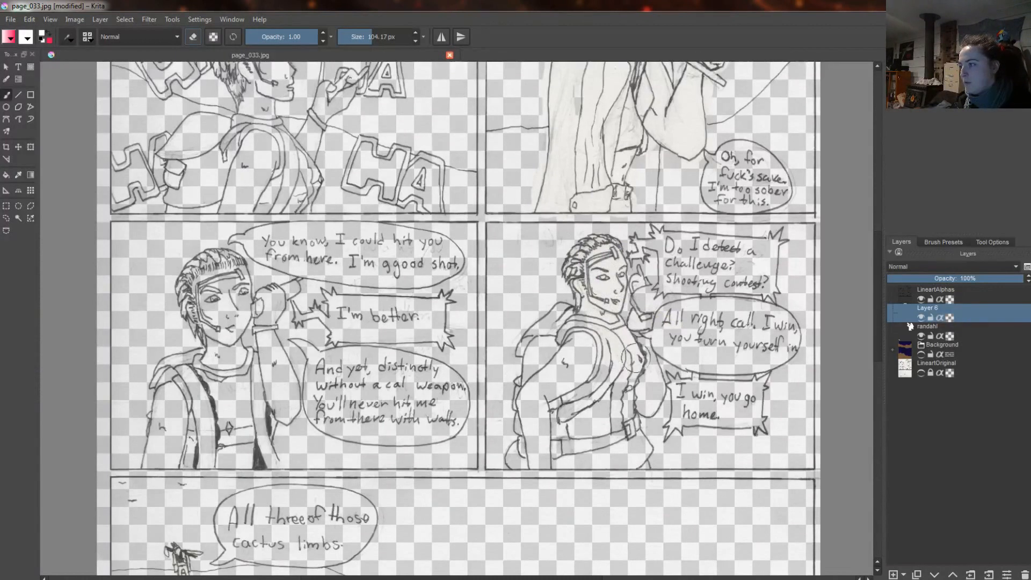
pyautogui.moveTo(633, 357)
pyautogui.mouseDown()
pyautogui.moveTo(647, 374)
pyautogui.moveTo(620, 420)
pyautogui.mouseUp()
pyautogui.moveTo(587, 296)
pyautogui.mouseDown()
pyautogui.moveTo(543, 365)
pyautogui.moveTo(529, 446)
pyautogui.moveTo(607, 460)
pyautogui.moveTo(558, 414)
pyautogui.moveTo(601, 403)
pyautogui.mouseUp()
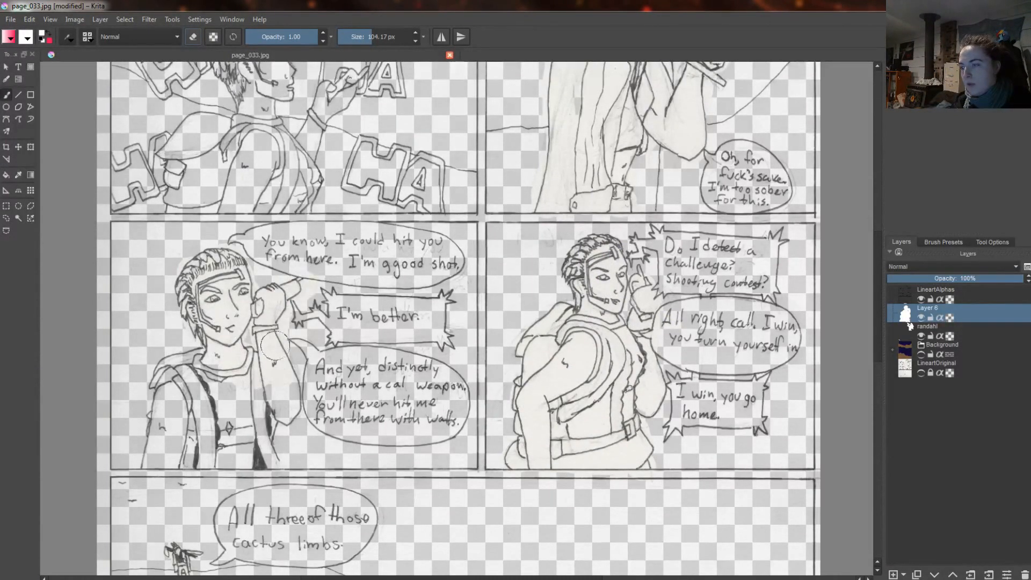
pyautogui.moveTo(275, 346)
pyautogui.mouseDown()
pyautogui.moveTo(283, 395)
pyautogui.moveTo(267, 454)
pyautogui.moveTo(161, 450)
pyautogui.mouseUp()
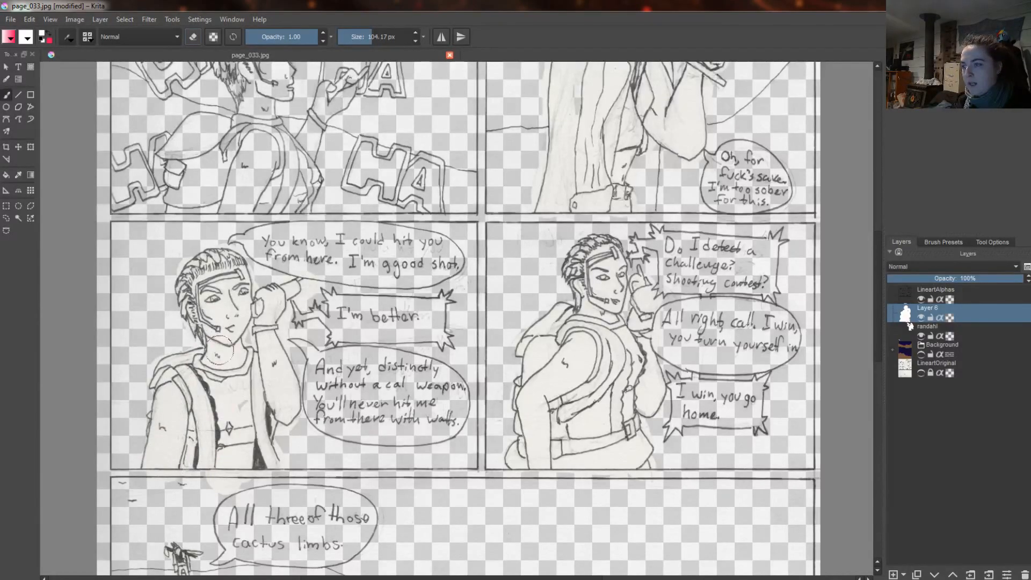
# Paint off-white beneath the shooting character in the bottom panel and name the layer jill
pyautogui.scroll(-7, 254, 454)
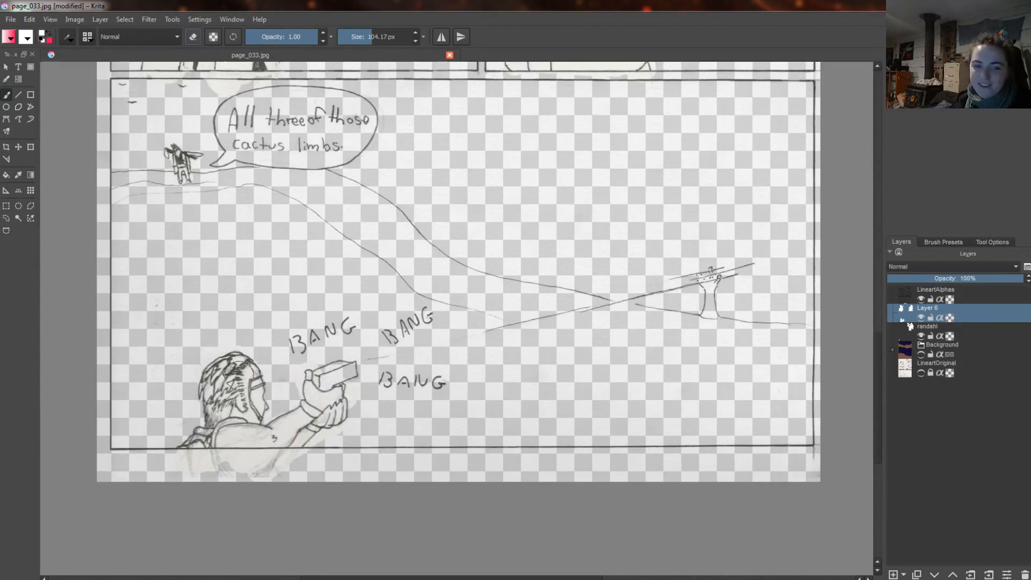
pyautogui.doubleClick(928, 312)
pyautogui.write('jill')
pyautogui.press('Return')
# Add a layer named misc and paint off-white beneath the birds, the cactus and the HA lettering
pyautogui.press('Insert')
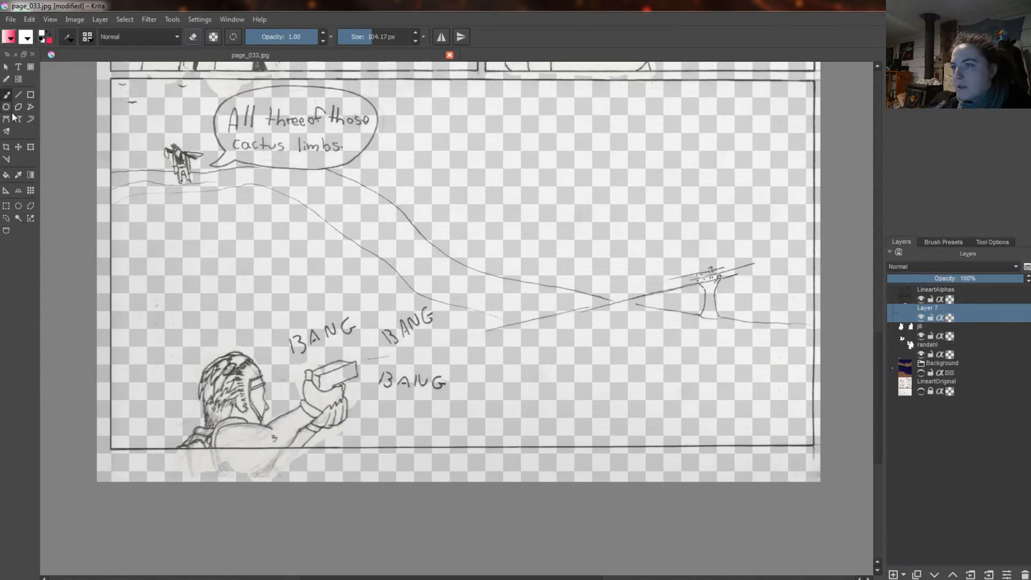
pyautogui.scroll(12, 318, 289)
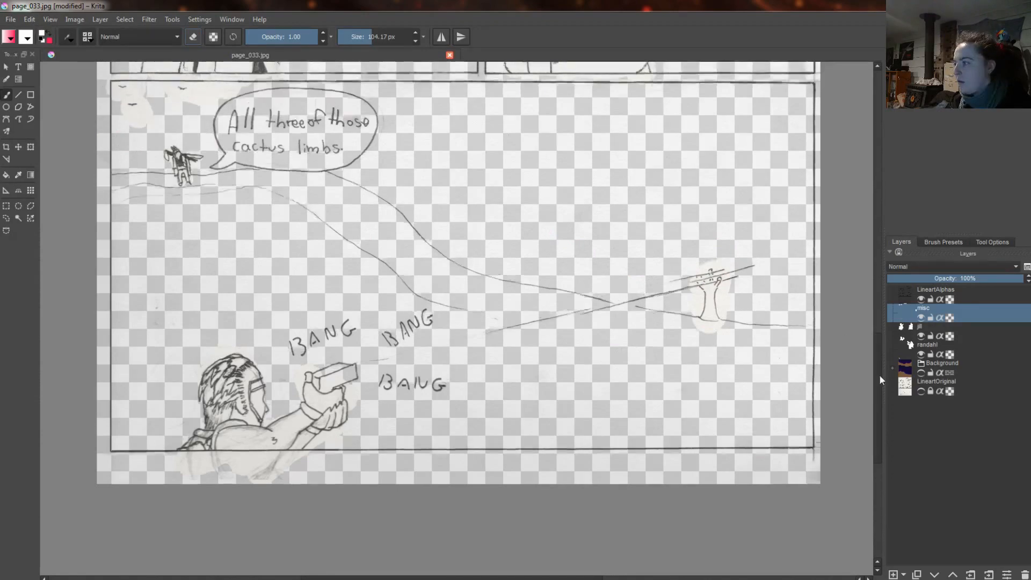
pyautogui.moveTo(350, 415)
pyautogui.mouseDown()
pyautogui.moveTo(380, 401)
pyautogui.moveTo(438, 408)
pyautogui.mouseUp()
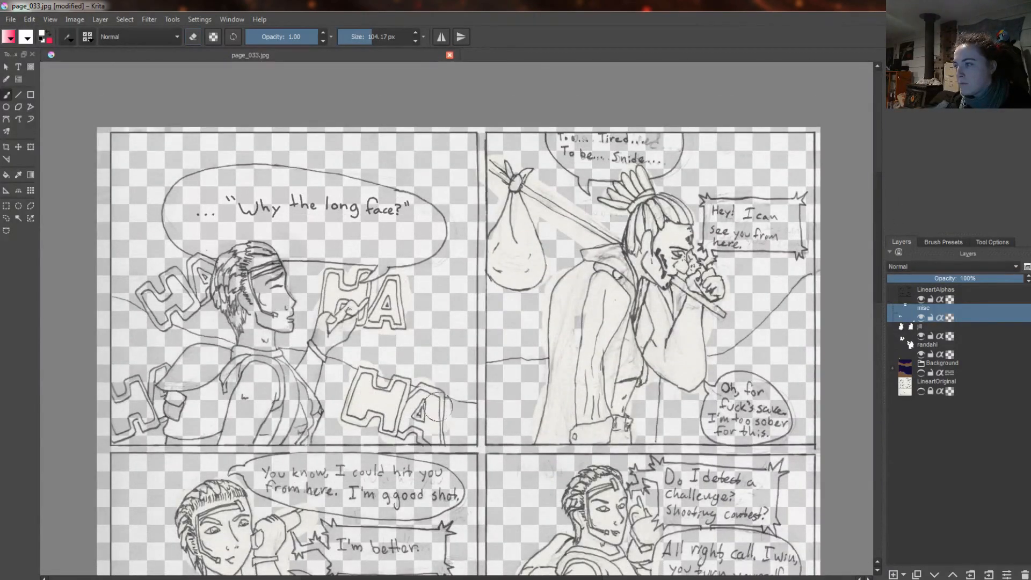
pyautogui.moveTo(164, 322); pyautogui.dragTo(204, 264)
pyautogui.moveTo(164, 369); pyautogui.dragTo(118, 424)
pyautogui.moveTo(877, 267)
pyautogui.mouseDown()
pyautogui.moveTo(877, 420)
pyautogui.moveTo(877, 278)
pyautogui.mouseUp()
# Create a group named Format above LineartAlphas and add a layer named frameBorder inside it
pyautogui.click(935, 292)
pyautogui.scroll(1, 903, 461)
pyautogui.click(945, 310)
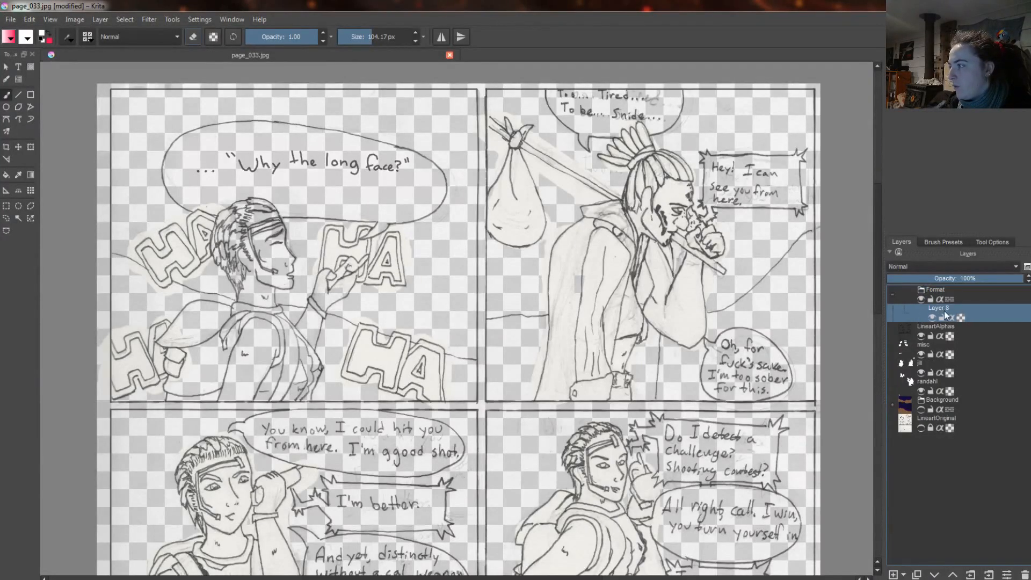
# Add a layer named Word Balloons to the Format group and place it above frameBorder
pyautogui.press('Insert')
pyautogui.click(937, 310)
pyautogui.write('Word Balloons')
pyautogui.press('Return')
pyautogui.moveTo(941, 328); pyautogui.dragTo(941, 308)
pyautogui.click(933, 294)
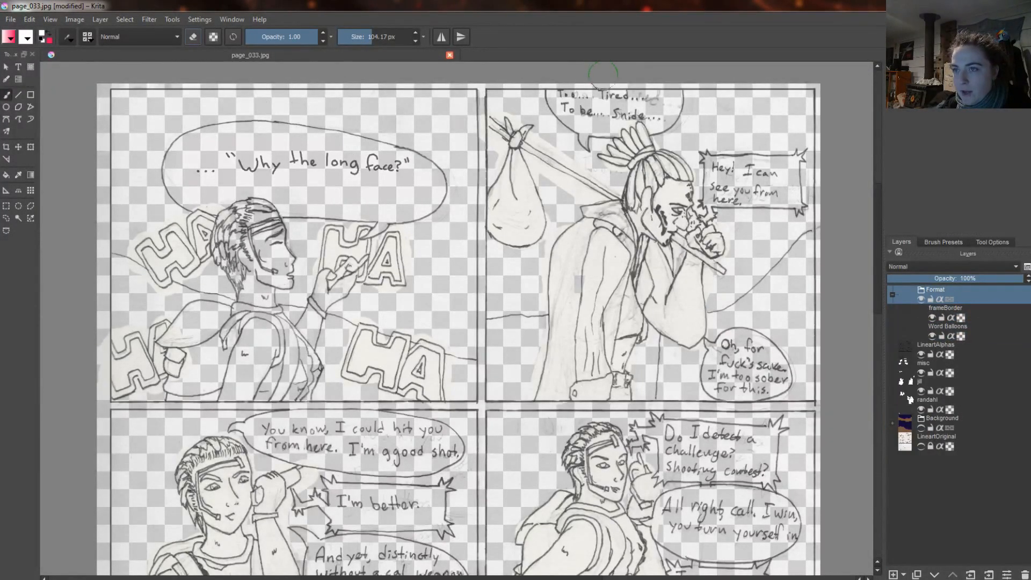
pyautogui.moveTo(946, 329); pyautogui.dragTo(946, 309)
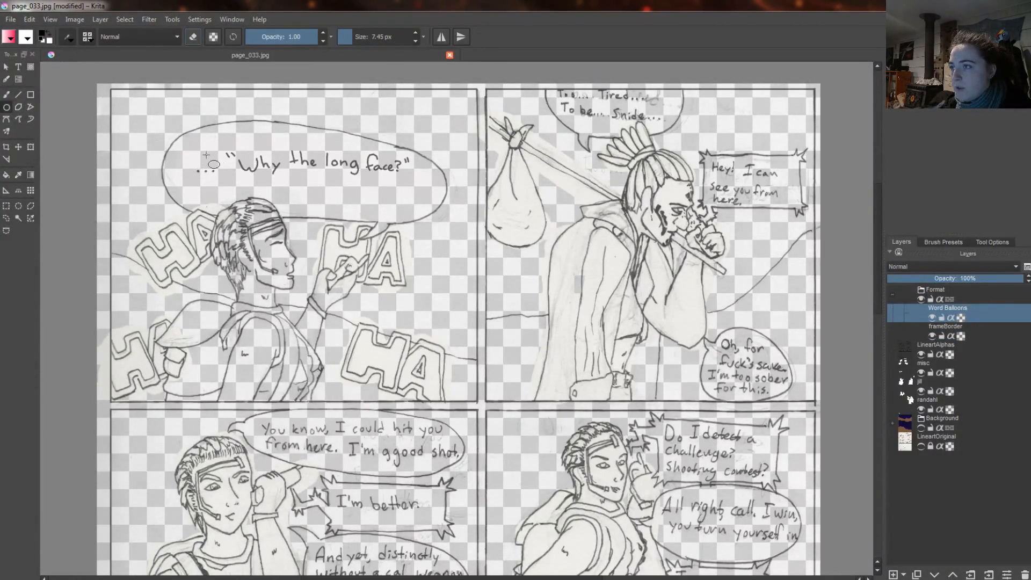
# Draw black ellipses over the round speech balloons in the two upper panels
pyautogui.moveTo(426, 227); pyautogui.dragTo(446, 237)
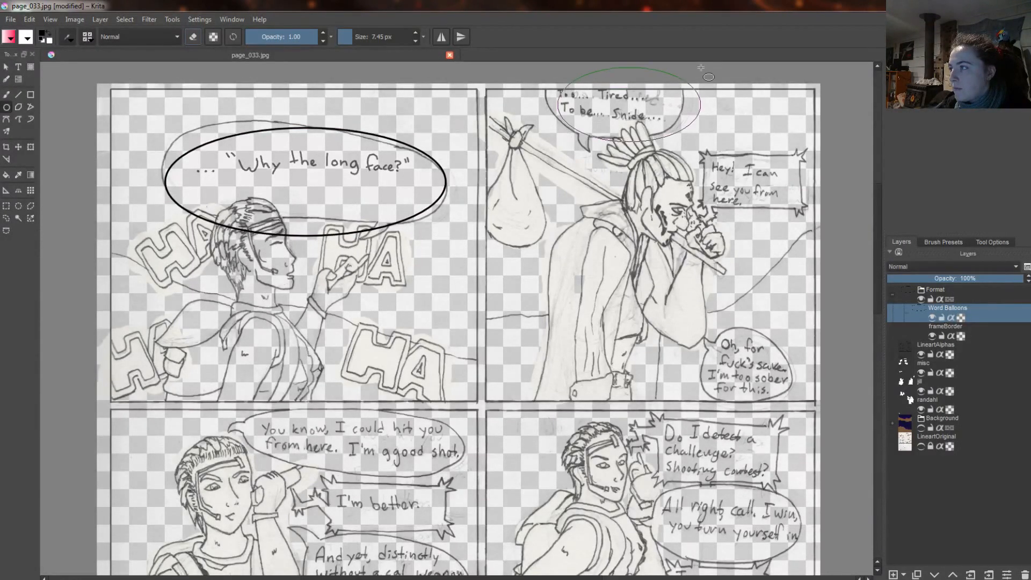
pyautogui.moveTo(520, 144); pyautogui.dragTo(515, 148)
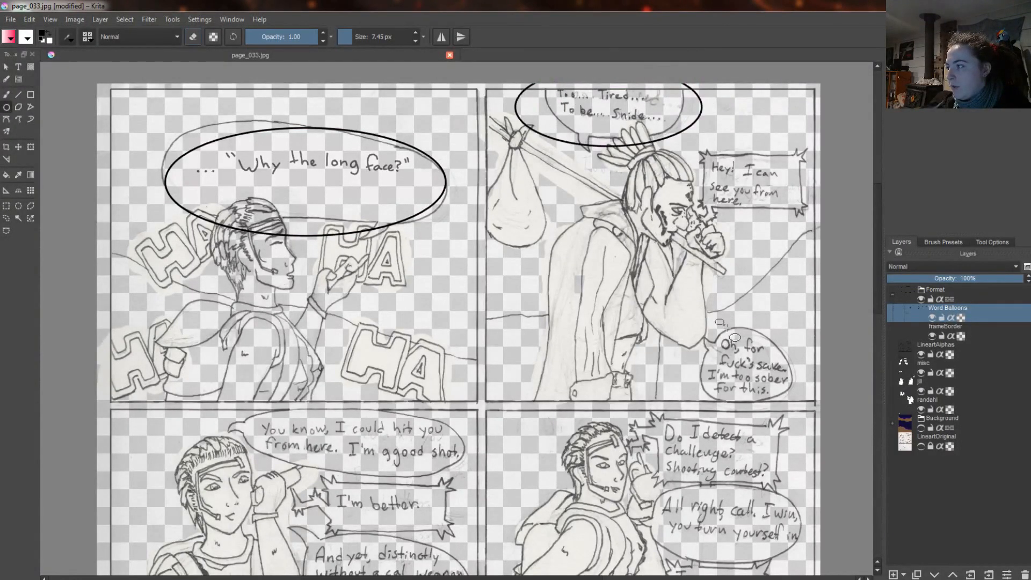
pyautogui.moveTo(695, 320); pyautogui.dragTo(817, 401)
pyautogui.moveTo(879, 276)
pyautogui.mouseDown()
pyautogui.moveTo(880, 292)
pyautogui.moveTo(880, 264)
pyautogui.mouseUp()
# Undo the speech balloon ellipses
pyautogui.hotkey('ctrl', 'z')
pyautogui.hotkey('ctrl', 'z')
pyautogui.hotkey('ctrl', 'z')
pyautogui.hotkey('ctrl', 'z')
pyautogui.hotkey('ctrl', 'z')
pyautogui.hotkey('ctrl', 'shift', 'z')
# Hide Layer 11 in the Format group and delete it
pyautogui.click(934, 317)
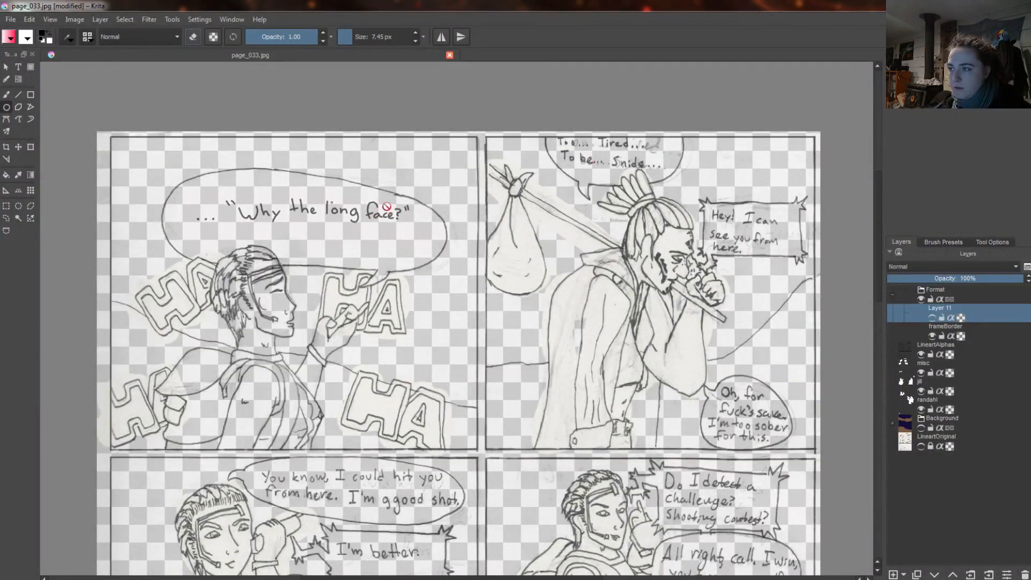
pyautogui.scroll(3, 663, 165)
pyautogui.scroll(-4, 580, 178)
pyautogui.click(921, 405)
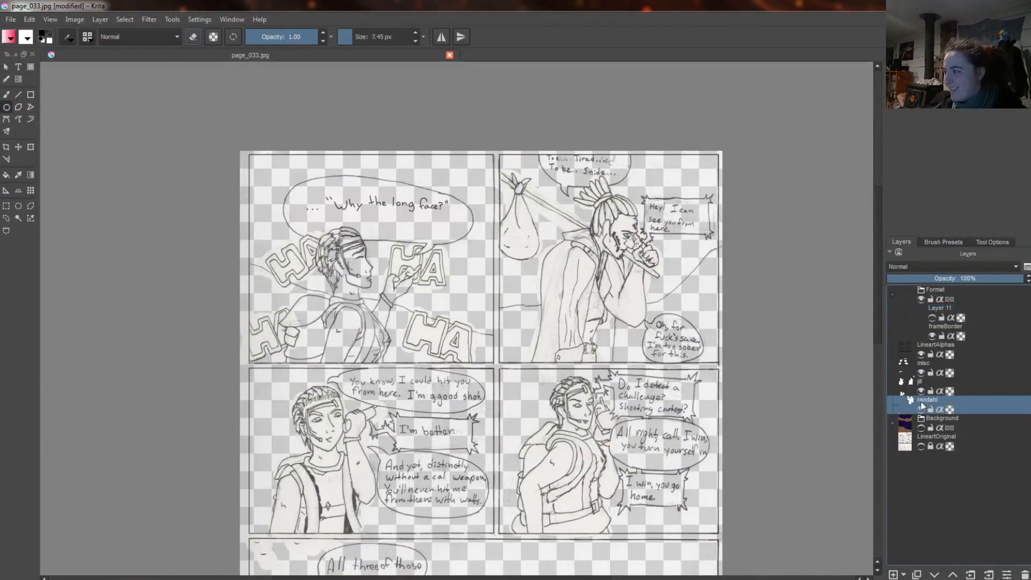
pyautogui.click(944, 310)
pyautogui.hotkey('shift', 'Delete')
# Make a rectangular selection matching the frame of the first panel, with the frameBorder layer active
pyautogui.click(8, 209)
pyautogui.scroll(5, 256, 163)
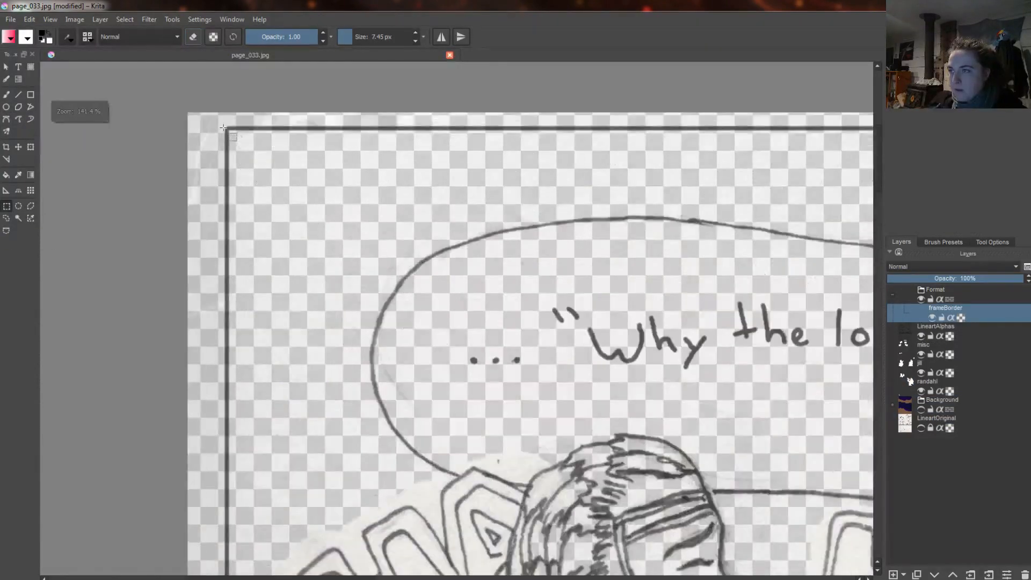
pyautogui.moveTo(227, 127); pyautogui.dragTo(466, 459)
pyautogui.scroll(-4, 398, 320)
pyautogui.scroll(2, 150, 148)
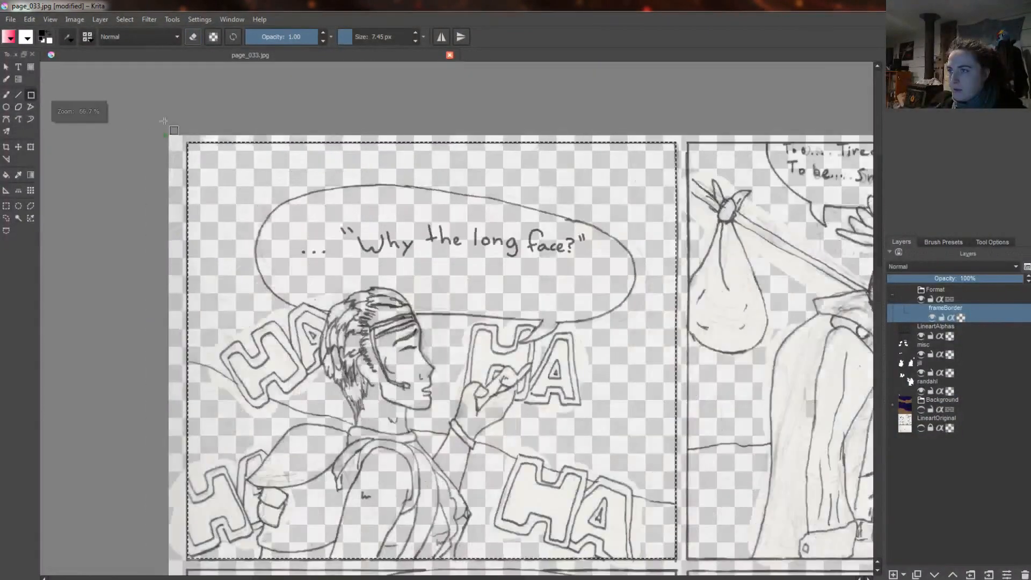
pyautogui.click(31, 95)
pyautogui.press('x')
pyautogui.click(192, 36)
pyautogui.scroll(1, 241, 118)
pyautogui.scroll(-2, 119, 229)
pyautogui.scroll(-1, 121, 231)
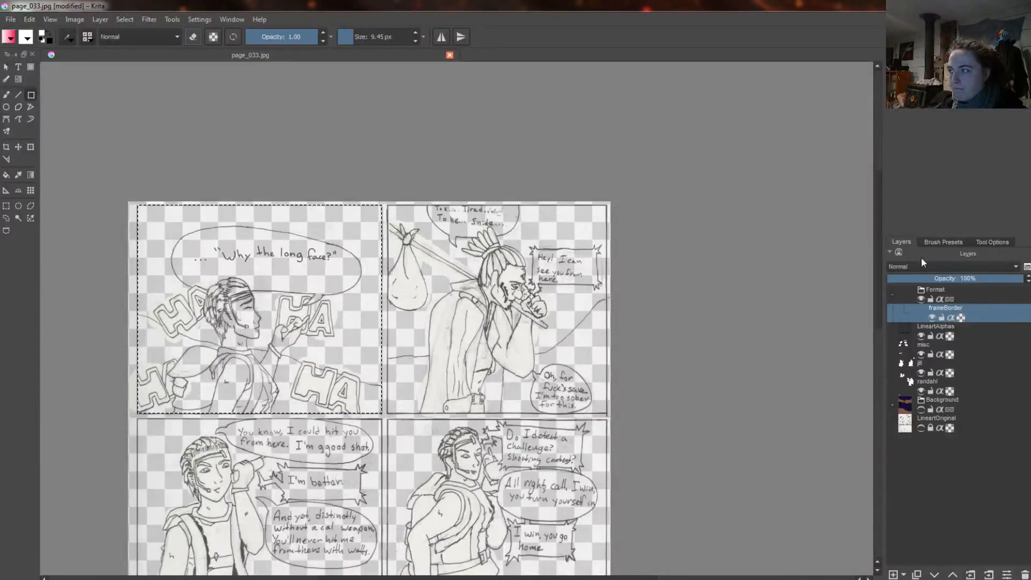
pyautogui.moveTo(877, 225)
pyautogui.mouseDown()
pyautogui.moveTo(880, 303)
pyautogui.moveTo(875, 219)
pyautogui.mouseUp()
# Add the area of the upper-right panel, down to its lower frame line, to the rectangular selection
pyautogui.scroll(2, 436, 221)
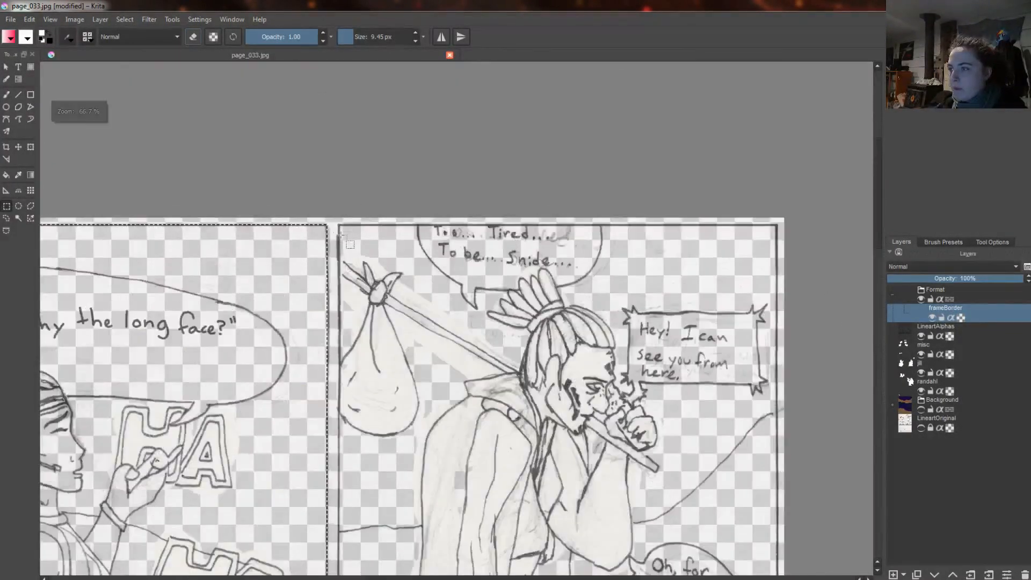
pyautogui.click(7, 206)
pyautogui.moveTo(339, 225); pyautogui.dragTo(777, 574)
pyautogui.moveTo(877, 220); pyautogui.dragTo(877, 276)
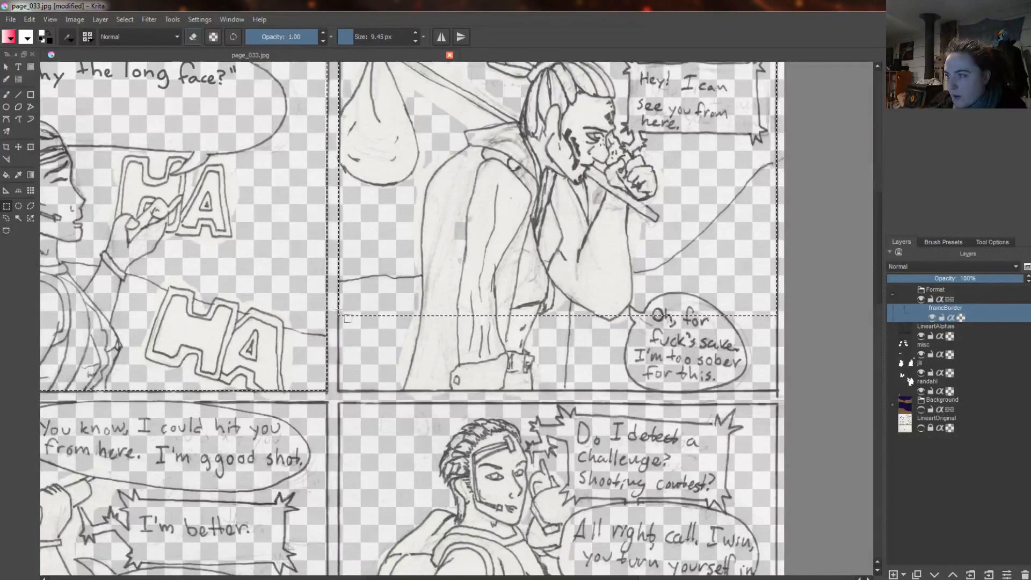
pyautogui.moveTo(339, 308); pyautogui.dragTo(776, 391)
# Add the area of the middle-row panel with the "I win, you go home" balloon to the selection
pyautogui.moveTo(339, 403); pyautogui.dragTo(777, 480)
pyautogui.scroll(-4, 485, 309)
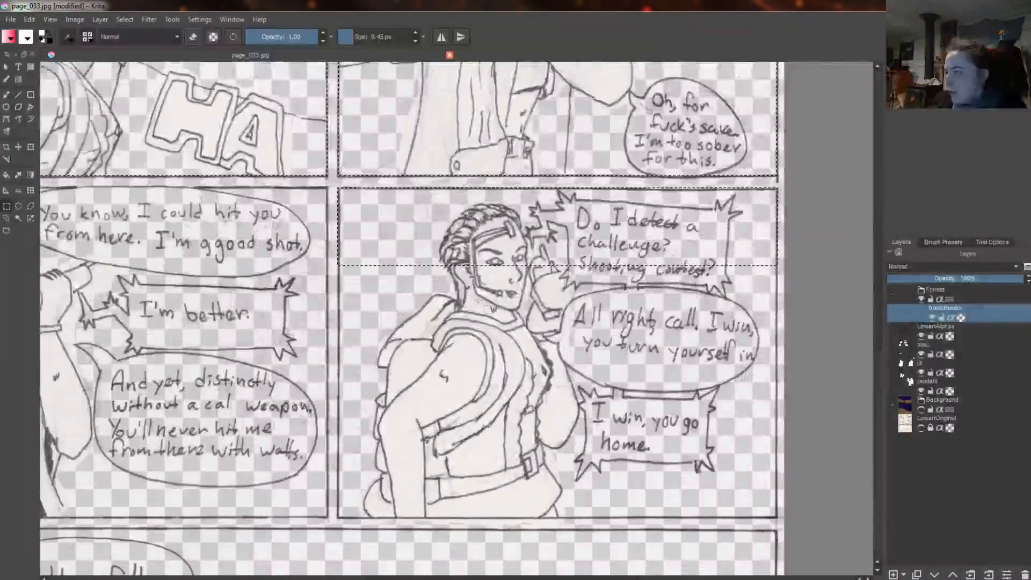
pyautogui.moveTo(303, 238); pyautogui.dragTo(337, 559)
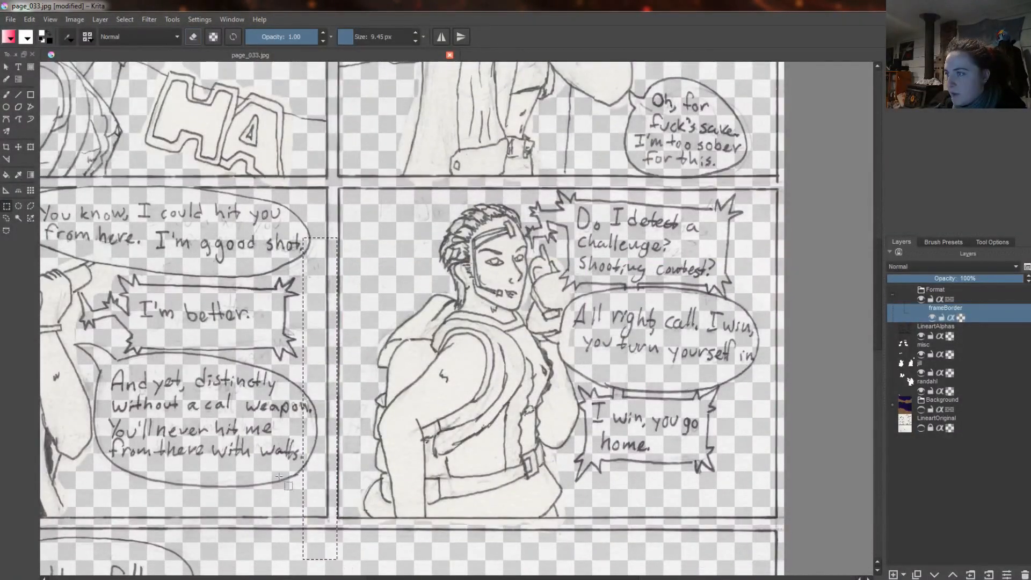
pyautogui.press('d')
# Add the middle-row panel with the "I'm better" balloon and the wide bottom panel to the selection, matching their frames
pyautogui.hscroll(-6, 230, 188)
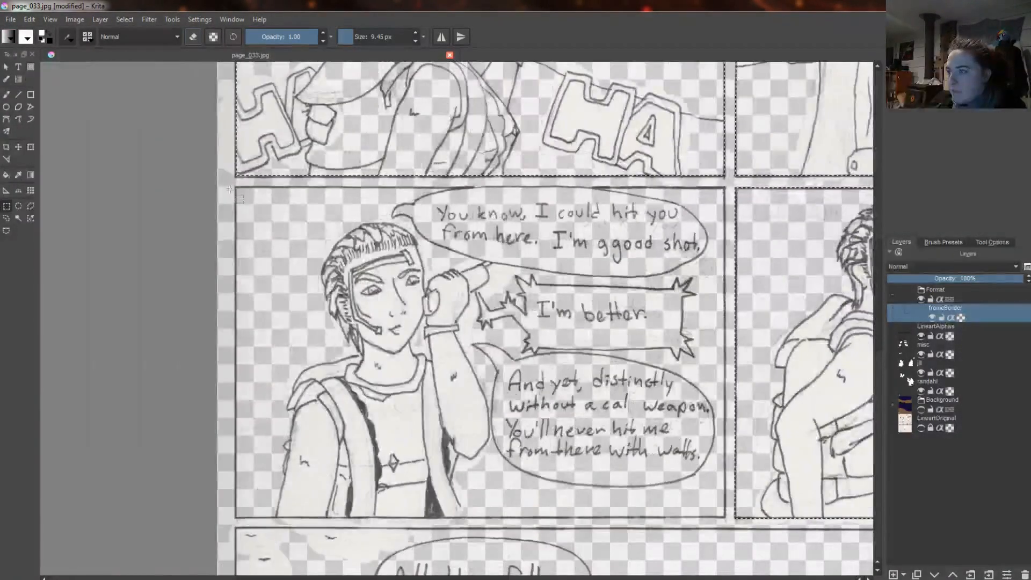
pyautogui.press('-')
pyautogui.press('-')
pyautogui.press('-')
pyautogui.scroll(-3, 875, 378)
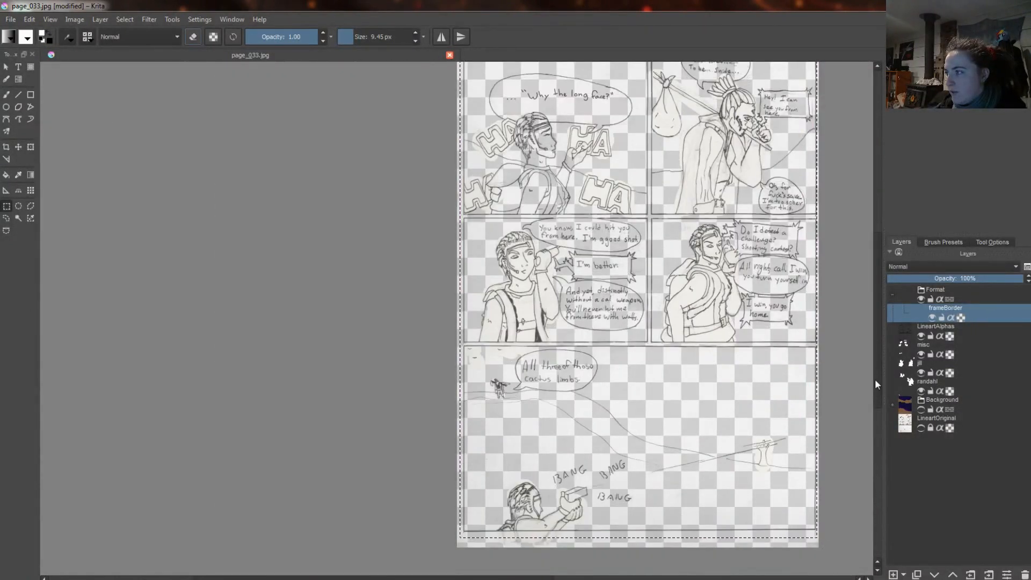
pyautogui.press('+')
pyautogui.press('+')
pyautogui.press('+')
pyautogui.hscroll(6, 456, 317)
pyautogui.scroll(10, 456, 317)
pyautogui.moveTo(504, 577); pyautogui.dragTo(287, 342)
pyautogui.hscroll(-8, 380, 402)
pyautogui.scroll(-15, 483, 456)
pyautogui.hscroll(8, 603, 508)
pyautogui.scroll(7, 602, 509)
pyautogui.hscroll(15, 602, 508)
pyautogui.hscroll(-8, 602, 508)
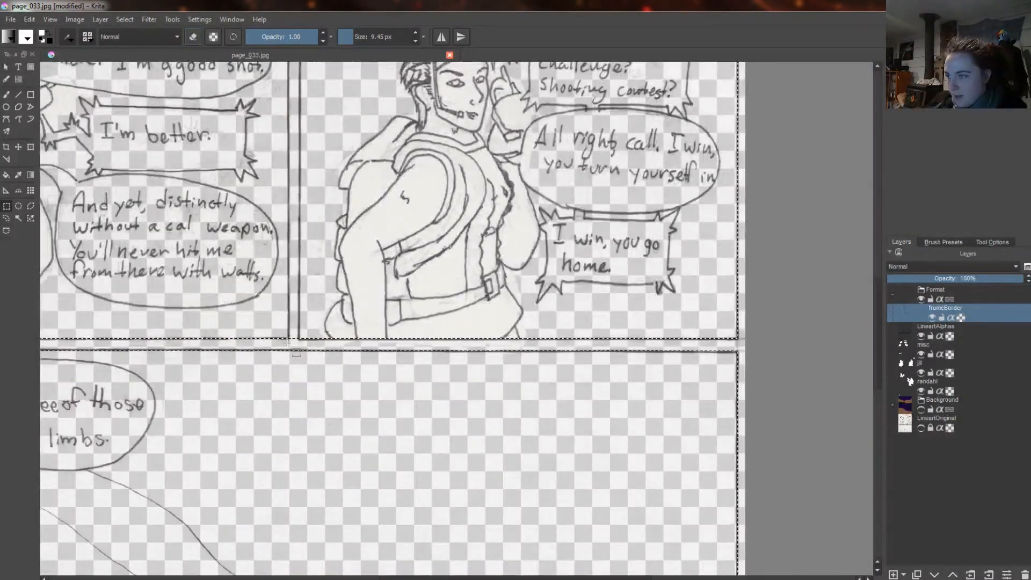
pyautogui.press('-')
pyautogui.press('-')
pyautogui.press('+')
pyautogui.press('-')
pyautogui.press('-')
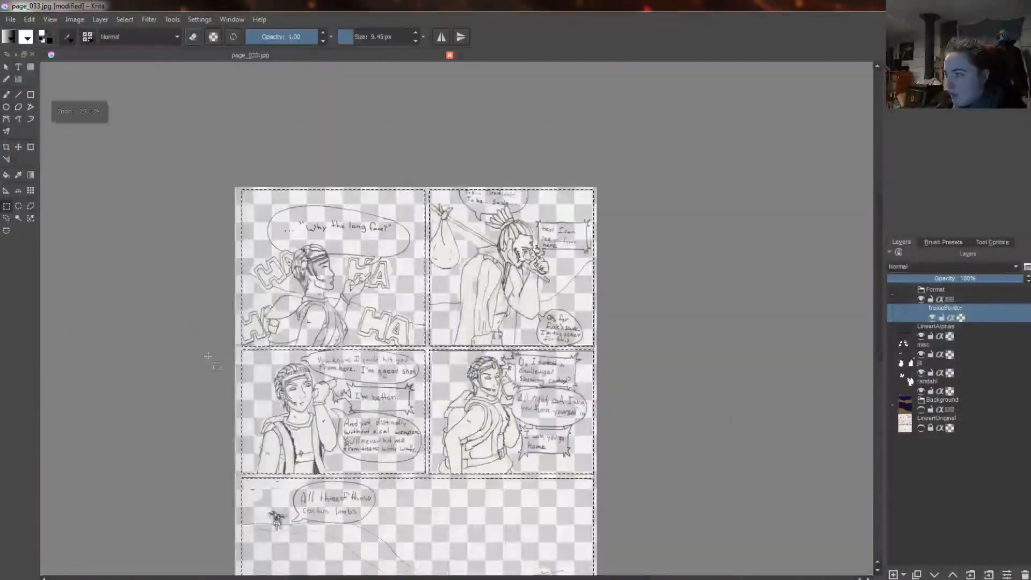
# Invert the panel selection, paint the page margins and gutters white on the frameBorder layer, and deselect
pyautogui.scroll(-5, 208, 355)
pyautogui.press('b')
pyautogui.moveTo(252, 183); pyautogui.dragTo(380, 192)
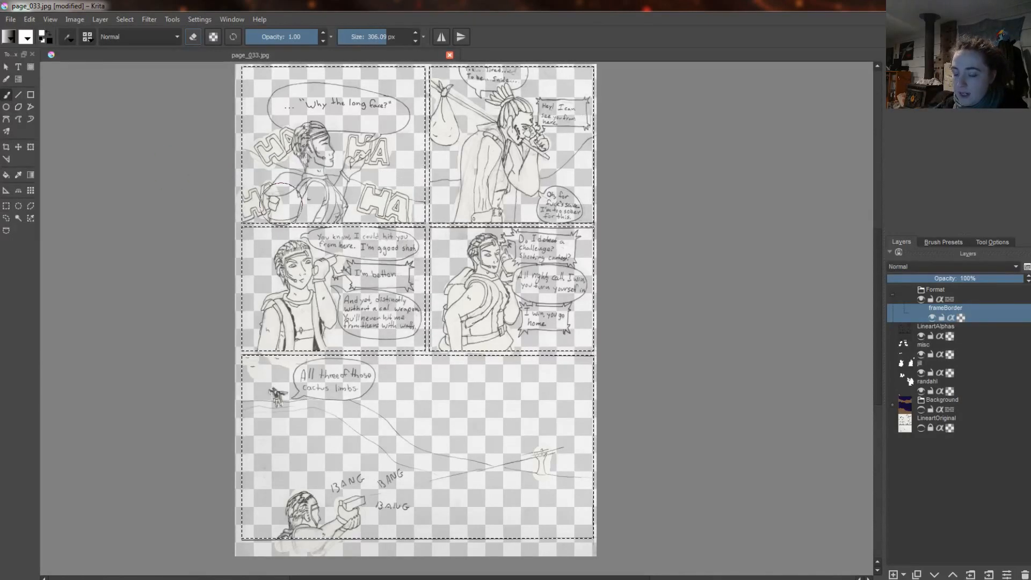
pyautogui.hotkey('ctrl', 'i')
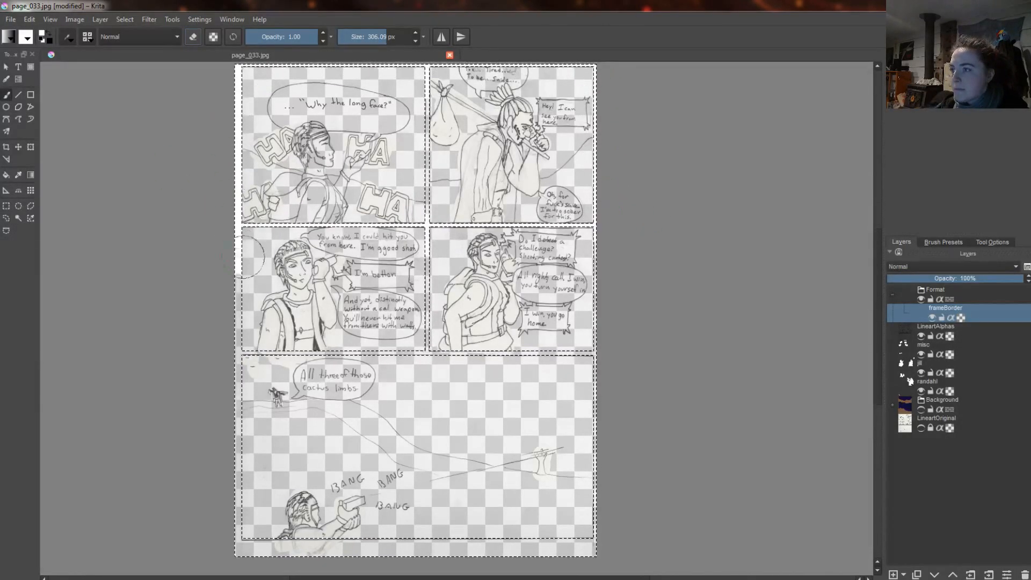
pyautogui.moveTo(244, 257)
pyautogui.mouseDown()
pyautogui.moveTo(234, 510)
pyautogui.moveTo(454, 543)
pyautogui.moveTo(589, 409)
pyautogui.moveTo(592, 223)
pyautogui.moveTo(433, 252)
pyautogui.moveTo(558, 352)
pyautogui.mouseUp()
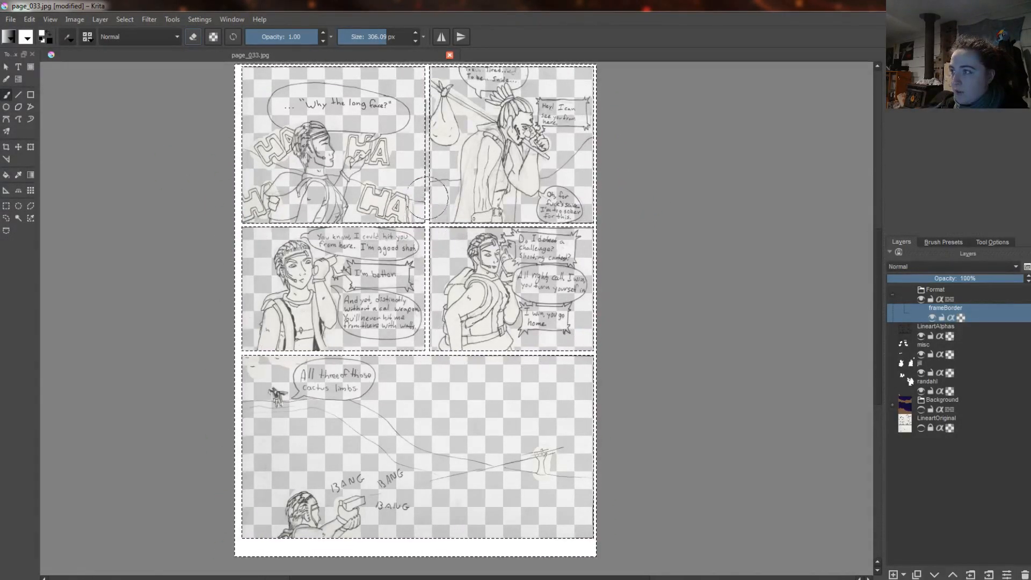
pyautogui.scroll(2, 483, 269)
pyautogui.hotkey('ctrl', 'r')
pyautogui.hotkey('ctrl', 'shift', 'a')
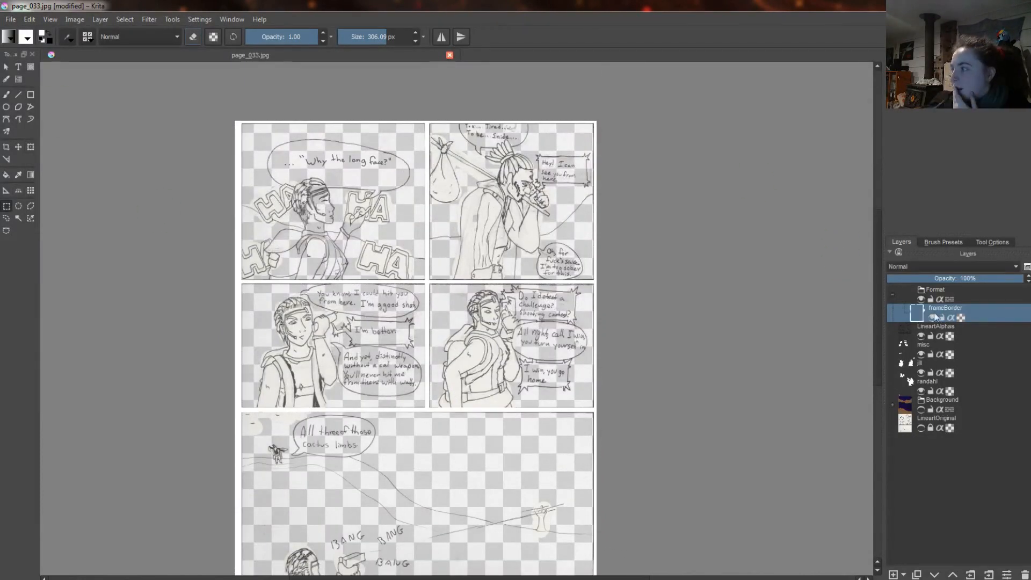
# Select the painted contents of the frameBorder layer and grow the selection by 3 pixels
pyautogui.moveTo(376, 322); pyautogui.dragTo(317, 273)
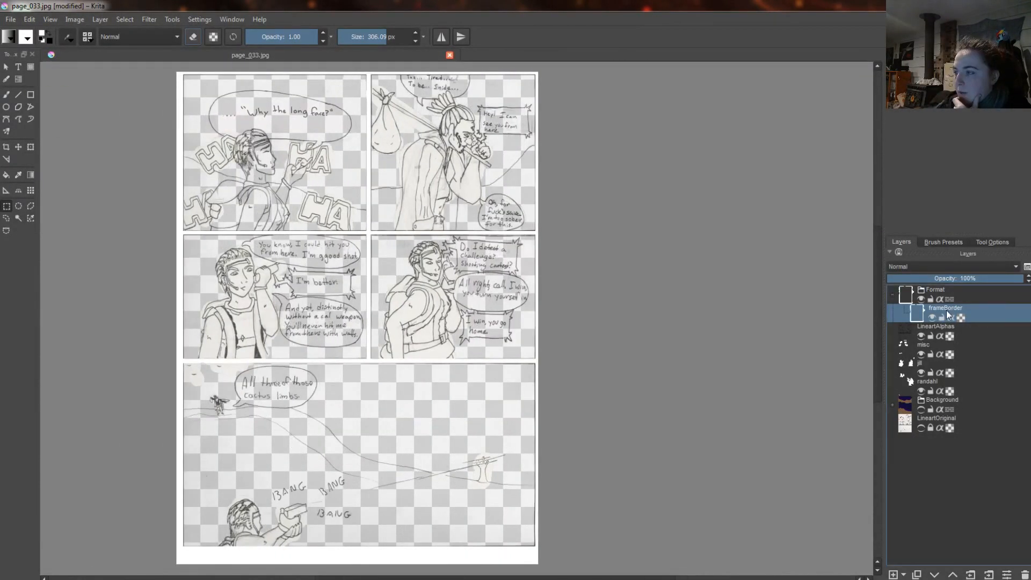
pyautogui.keyDown('ctrl'); pyautogui.click(917, 313); pyautogui.keyUp('ctrl')
pyautogui.click(124, 20)
pyautogui.click(149, 187)
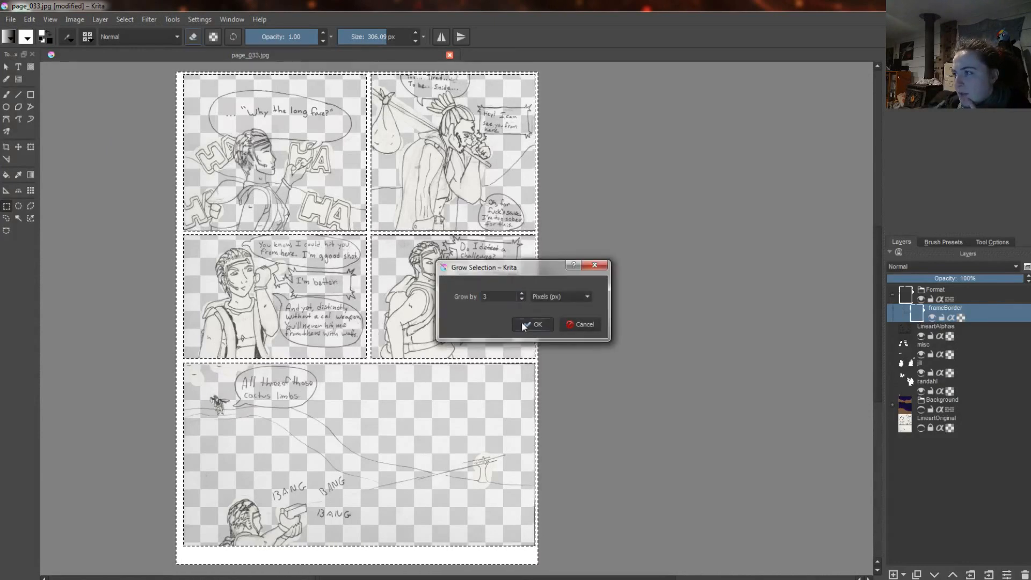
pyautogui.click(526, 325)
pyautogui.scroll(8, 533, 324)
pyautogui.scroll(-7, 601, 322)
# Add a new paint layer in the Format group and paint the grown selection black with a large brush
pyautogui.click(893, 575)
pyautogui.click(49, 33)
pyautogui.scroll(-2, 200, 200)
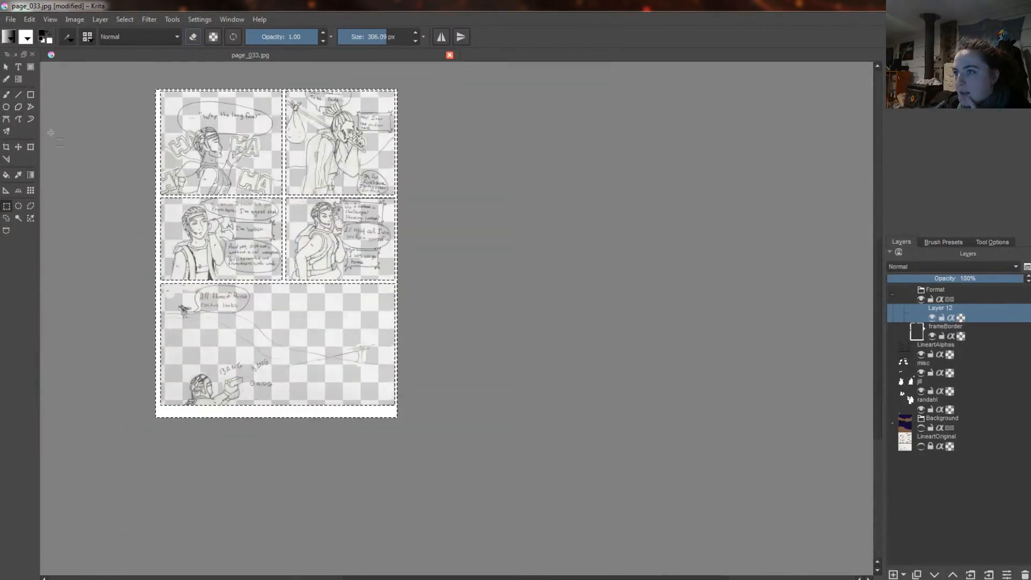
pyautogui.click(7, 95)
pyautogui.moveTo(116, 156); pyautogui.dragTo(322, 156)
pyautogui.moveTo(129, 118)
pyautogui.mouseDown()
pyautogui.moveTo(144, 166)
pyautogui.moveTo(154, 413)
pyautogui.moveTo(178, 270)
pyautogui.moveTo(268, 279)
pyautogui.mouseUp()
# Place the frameBorder layer above the black layer and clear the selection
pyautogui.moveTo(945, 327); pyautogui.dragTo(940, 306)
pyautogui.scroll(2, 391, 215)
pyautogui.scroll(-2, 367, 177)
pyautogui.click(6, 206)
pyautogui.click(515, 182)
pyautogui.scroll(2, 550, 182)
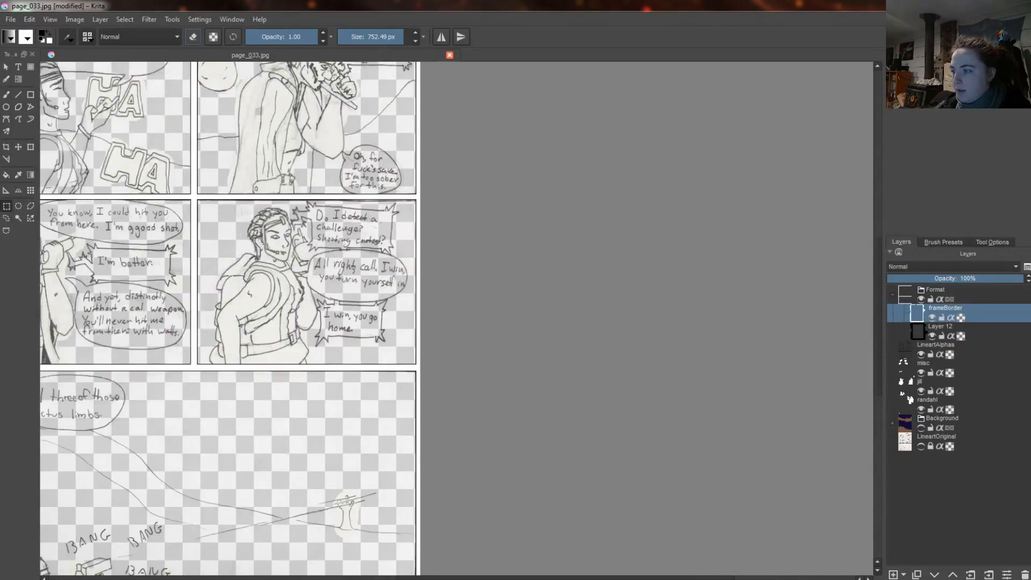
pyautogui.moveTo(551, 183); pyautogui.dragTo(672, 182)
# Hide the LineartAlphas layer and show the Background group to check the black panel outlines
pyautogui.click(921, 354)
pyautogui.scroll(2, 655, 209)
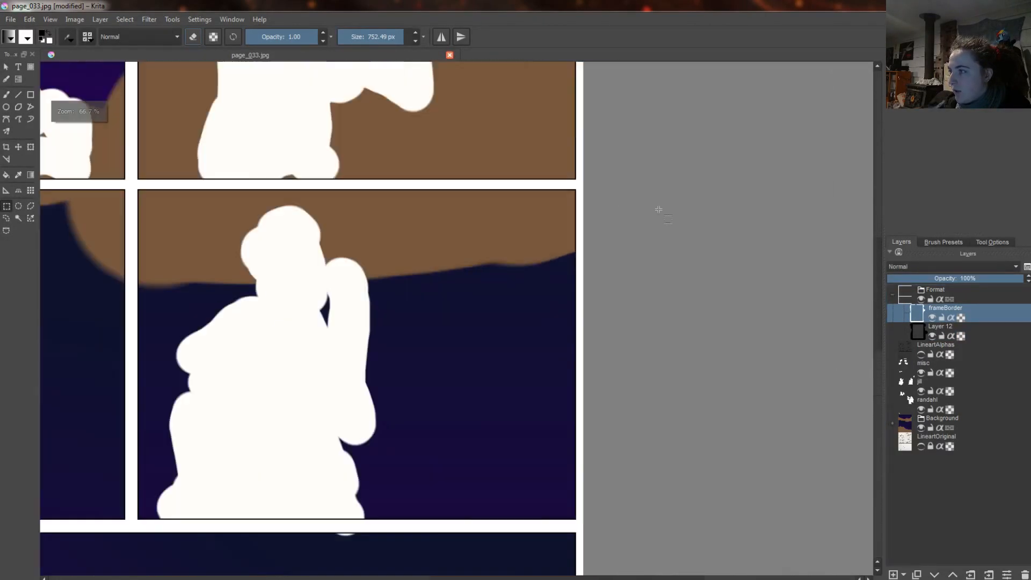
pyautogui.scroll(-3, 656, 209)
pyautogui.scroll(2, 876, 284)
# Collapse the Format group and show the LineartAlphas layer again
pyautogui.click(893, 294)
pyautogui.moveTo(882, 350); pyautogui.dragTo(877, 366)
pyautogui.click(921, 318)
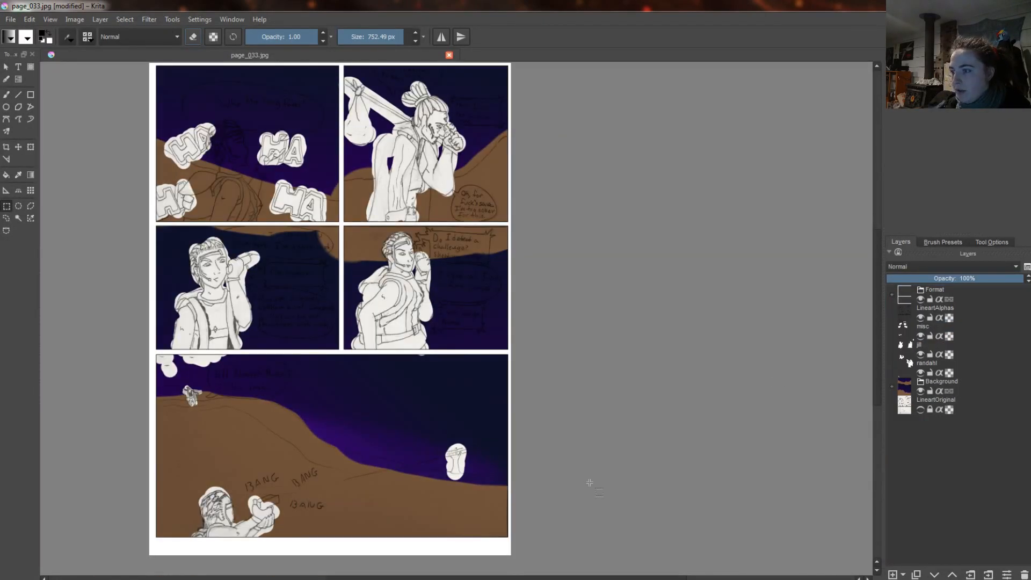
pyautogui.moveTo(589, 578); pyautogui.dragTo(547, 578)
pyautogui.moveTo(877, 390); pyautogui.dragTo(877, 362)
# Paint white behind the figure in the first panel on the jil layer with a 394.89 px brush
pyautogui.click(934, 346)
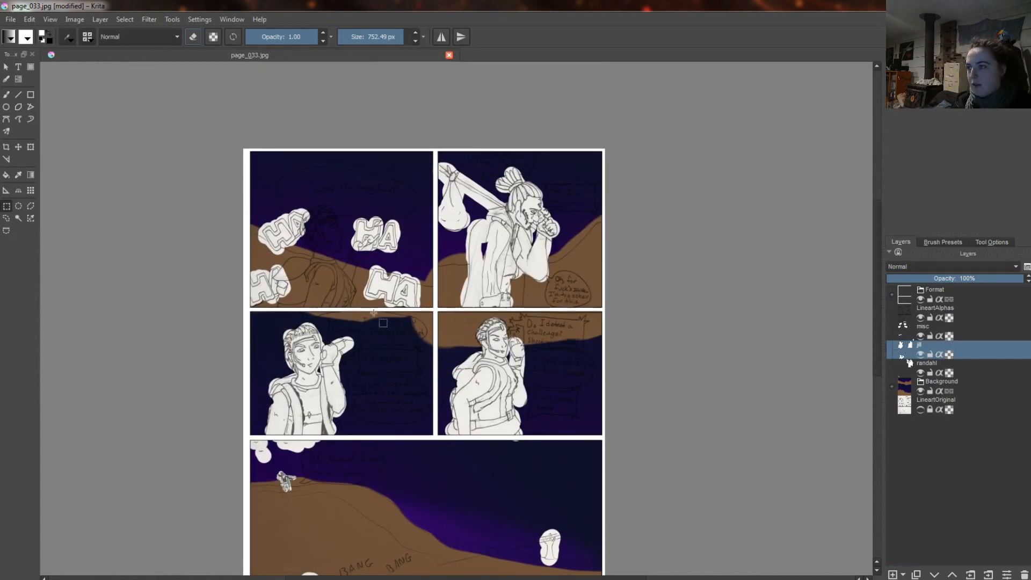
pyautogui.scroll(2, 336, 281)
pyautogui.press('b')
pyautogui.moveTo(303, 198)
pyautogui.keyDown('shift'); pyautogui.mouseDown()
pyautogui.moveTo(284, 221)
pyautogui.moveTo(172, 225)
pyautogui.mouseUp(); pyautogui.keyUp('shift')
pyautogui.moveTo(312, 168)
pyautogui.mouseDown()
pyautogui.moveTo(273, 295)
pyautogui.moveTo(242, 263)
pyautogui.mouseUp()
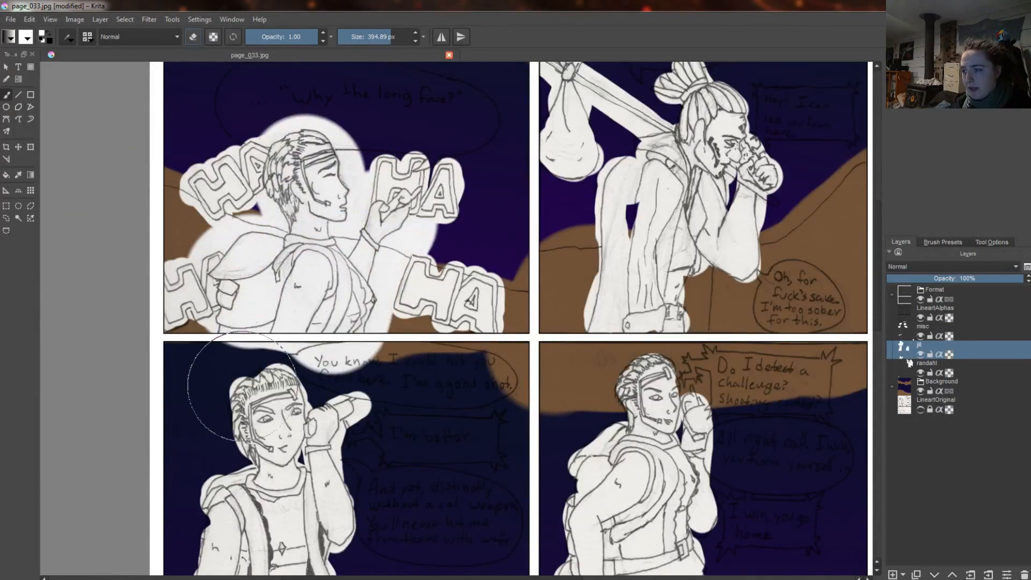
# Paint white behind the heads and bodies of the figures in both middle-row panels and the gun-holding figure in the bottom panel
pyautogui.moveTo(268, 411); pyautogui.dragTo(274, 411)
pyautogui.moveTo(660, 405); pyautogui.dragTo(672, 409)
pyautogui.moveTo(877, 316); pyautogui.dragTo(877, 353)
pyautogui.moveTo(612, 355)
pyautogui.mouseDown()
pyautogui.moveTo(610, 417)
pyautogui.moveTo(660, 266)
pyautogui.moveTo(648, 261)
pyautogui.mouseUp()
pyautogui.moveTo(277, 317); pyautogui.dragTo(240, 423)
pyautogui.moveTo(877, 324); pyautogui.dragTo(877, 419)
pyautogui.moveTo(280, 408)
pyautogui.mouseDown()
pyautogui.moveTo(379, 398)
pyautogui.moveTo(268, 438)
pyautogui.mouseUp()
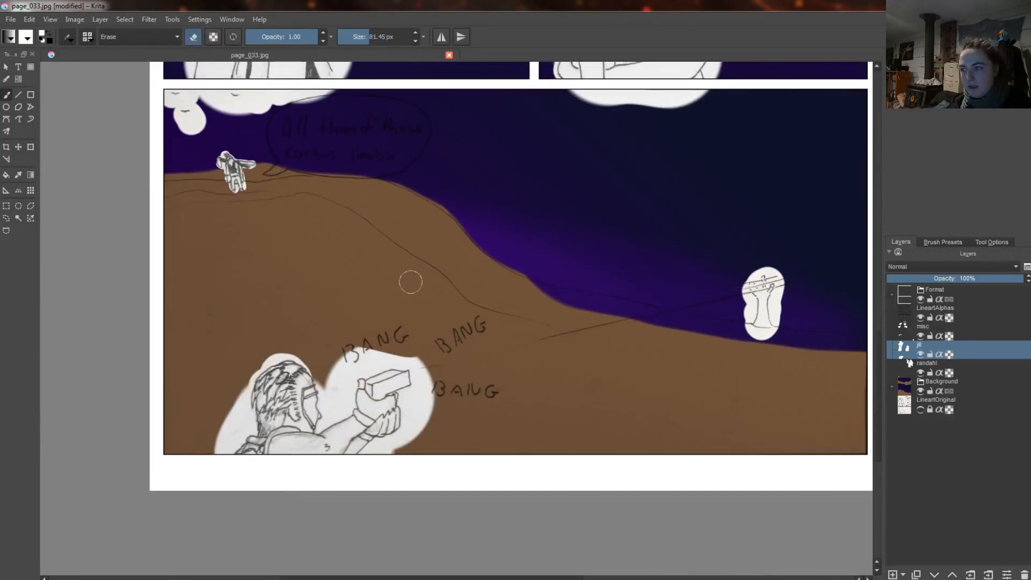
# Erase the white below the gun barrel and along the trigger finger in the bottom panel with a fine eraser
pyautogui.scroll(4, 274, 463)
pyautogui.keyDown('shift'); pyautogui.moveTo(685, 393); pyautogui.dragTo(638, 394); pyautogui.keyUp('shift')
pyautogui.moveTo(365, 578); pyautogui.dragTo(394, 577)
pyautogui.click(651, 177)
pyautogui.keyDown('shift'); pyautogui.moveTo(684, 235); pyautogui.dragTo(656, 235); pyautogui.keyUp('shift')
pyautogui.click(68, 37)
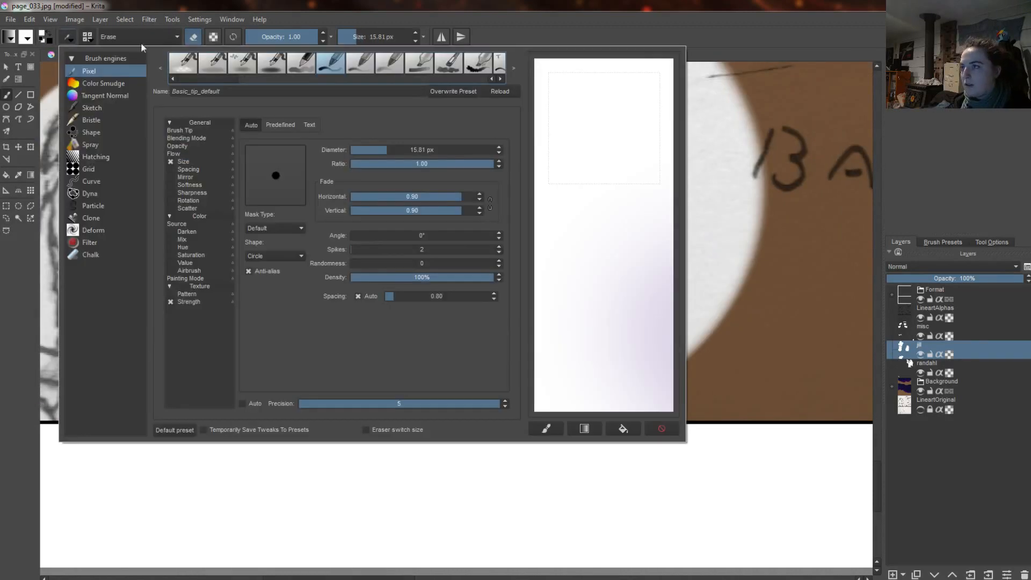
pyautogui.click(142, 44)
pyautogui.moveTo(642, 168)
pyautogui.mouseDown()
pyautogui.moveTo(618, 172)
pyautogui.moveTo(671, 112)
pyautogui.mouseUp()
pyautogui.scroll(2, 624, 180)
pyautogui.press('e')
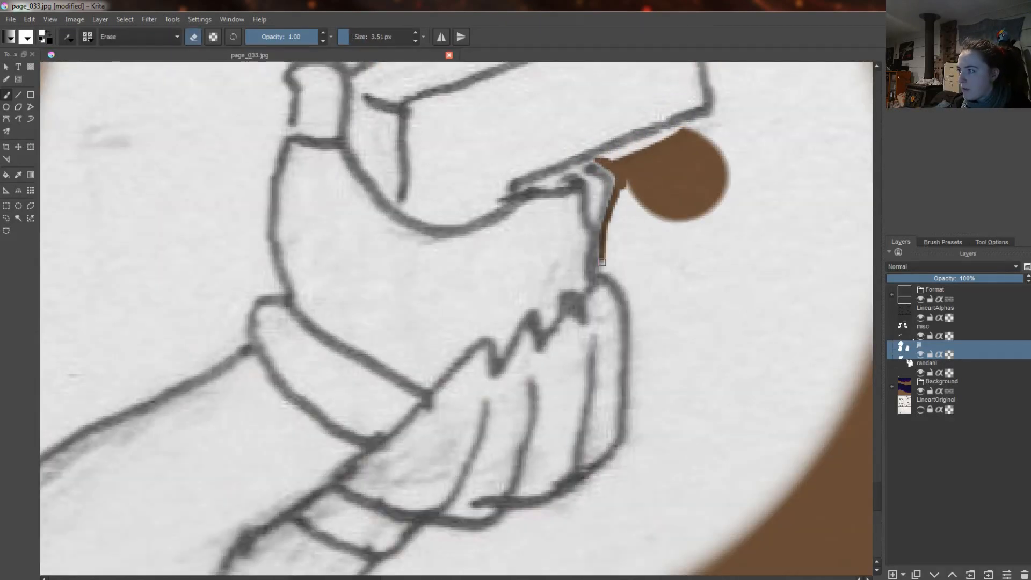
# Erase a band of white around the gun's muzzle, underside and top edge with an 8.31 px eraser
pyautogui.scroll(4, 700, 159)
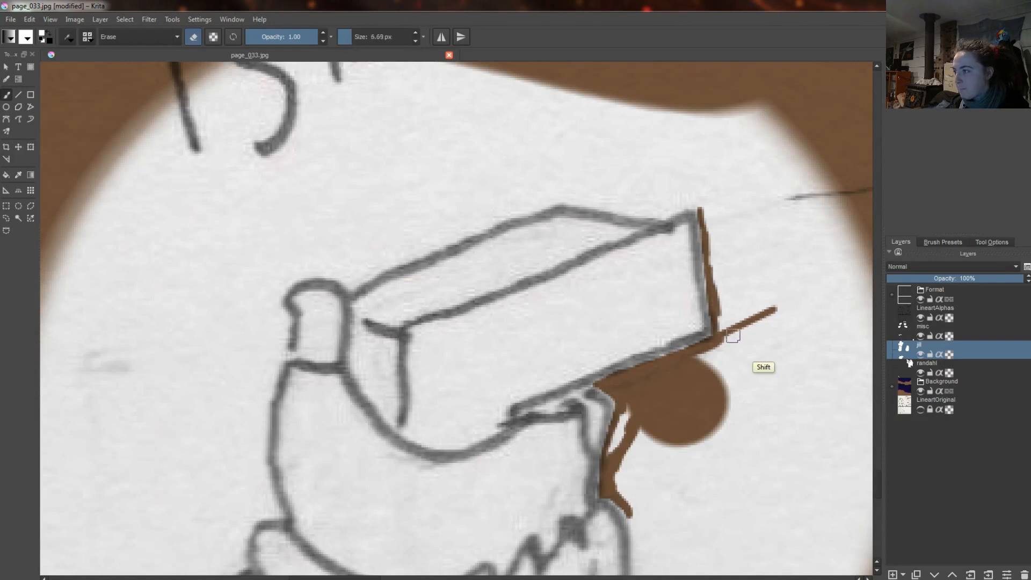
pyautogui.moveTo(711, 210); pyautogui.dragTo(740, 367)
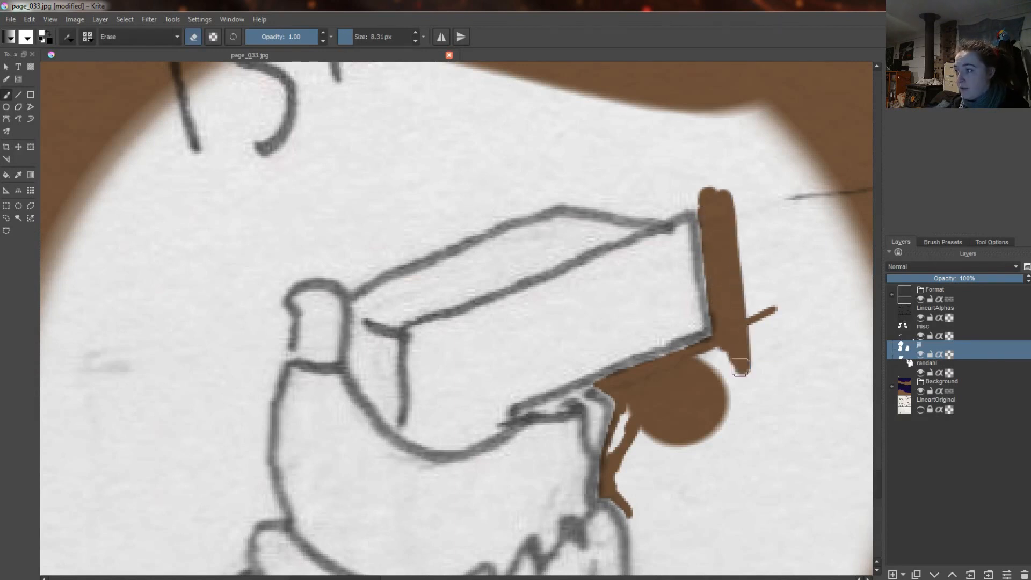
pyautogui.moveTo(615, 476)
pyautogui.mouseDown()
pyautogui.moveTo(636, 418)
pyautogui.moveTo(639, 471)
pyautogui.moveTo(678, 455)
pyautogui.mouseUp()
pyautogui.moveTo(699, 200); pyautogui.dragTo(556, 163)
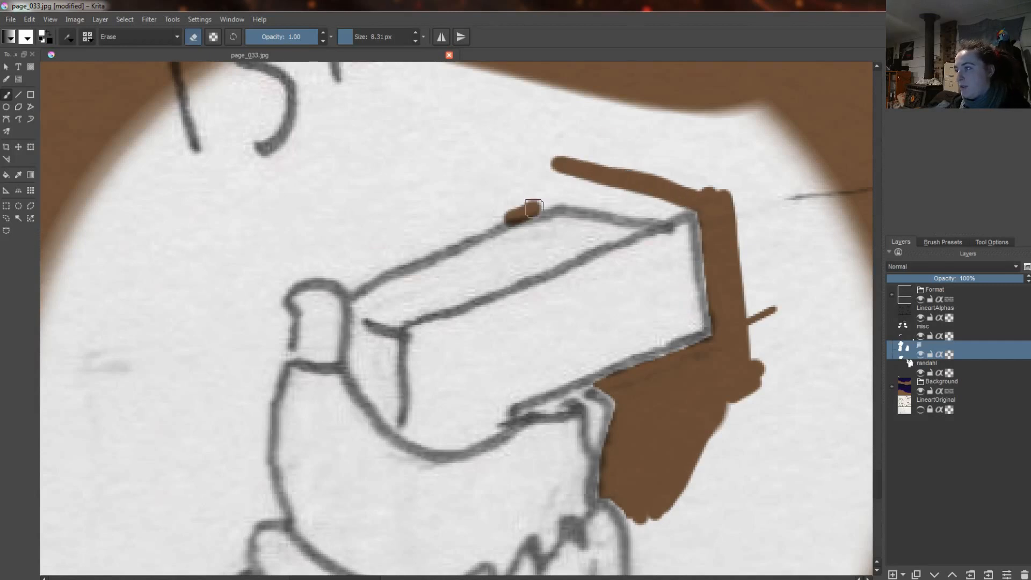
pyautogui.moveTo(533, 208)
pyautogui.mouseDown()
pyautogui.moveTo(612, 145)
pyautogui.moveTo(643, 167)
pyautogui.mouseUp()
pyautogui.moveTo(356, 291)
pyautogui.mouseDown()
pyautogui.moveTo(373, 260)
pyautogui.moveTo(407, 265)
pyautogui.mouseUp()
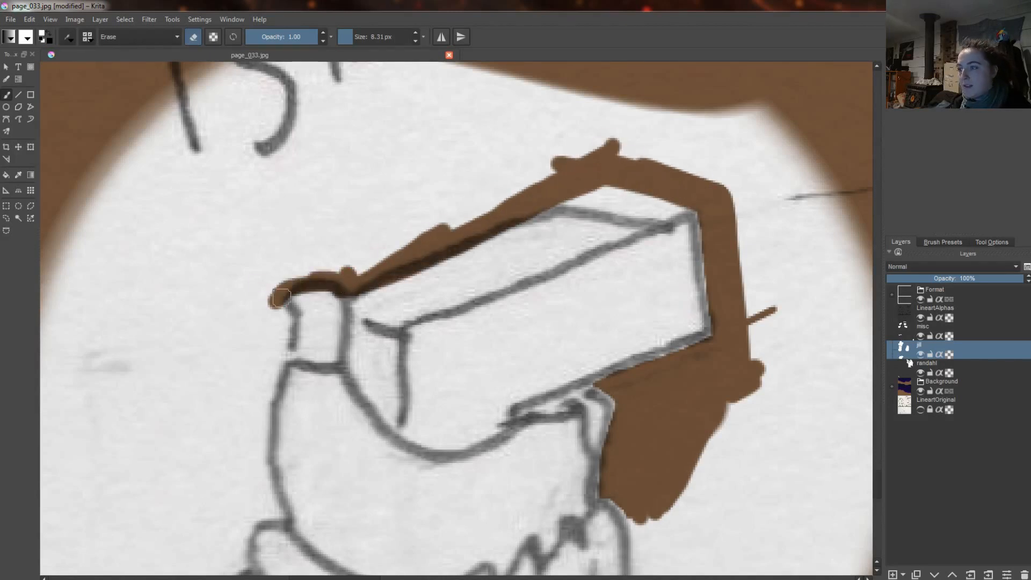
# Erase the white around the rear of the gun and down the back of the hand to the wrist
pyautogui.moveTo(282, 298); pyautogui.dragTo(289, 312)
pyautogui.scroll(1, 281, 344)
pyautogui.moveTo(214, 345)
pyautogui.mouseDown()
pyautogui.moveTo(198, 345)
pyautogui.moveTo(214, 363)
pyautogui.mouseUp()
pyautogui.moveTo(258, 297)
pyautogui.mouseDown()
pyautogui.moveTo(279, 368)
pyautogui.moveTo(250, 521)
pyautogui.mouseUp()
pyautogui.scroll(-3, 260, 444)
pyautogui.scroll(3, 248, 497)
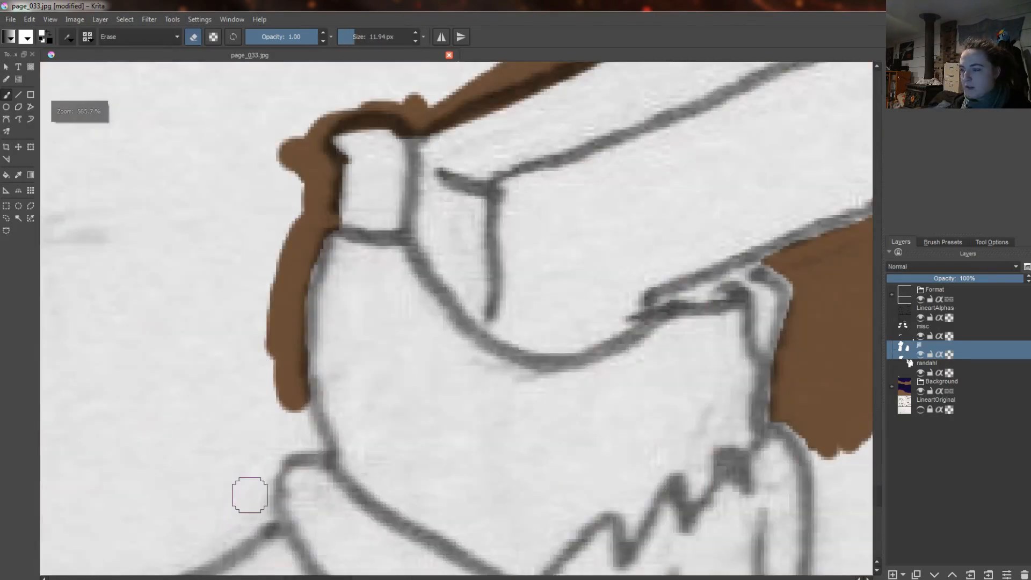
pyautogui.moveTo(290, 400)
pyautogui.mouseDown()
pyautogui.moveTo(287, 387)
pyautogui.moveTo(256, 524)
pyautogui.moveTo(461, 497)
pyautogui.moveTo(514, 356)
pyautogui.moveTo(748, 345)
pyautogui.mouseUp()
# Erase a band of white along the forehead and nose of the gun-holding figure with an 11.94 px eraser
pyautogui.scroll(-2, 255, 525)
pyautogui.scroll(3, 421, 228)
pyautogui.moveTo(410, 218)
pyautogui.mouseDown()
pyautogui.moveTo(501, 294)
pyautogui.moveTo(561, 410)
pyautogui.moveTo(599, 564)
pyautogui.mouseUp()
pyautogui.moveTo(601, 564); pyautogui.dragTo(601, 264)
pyautogui.scroll(2, 580, 257)
pyautogui.moveTo(547, 152); pyautogui.dragTo(615, 305)
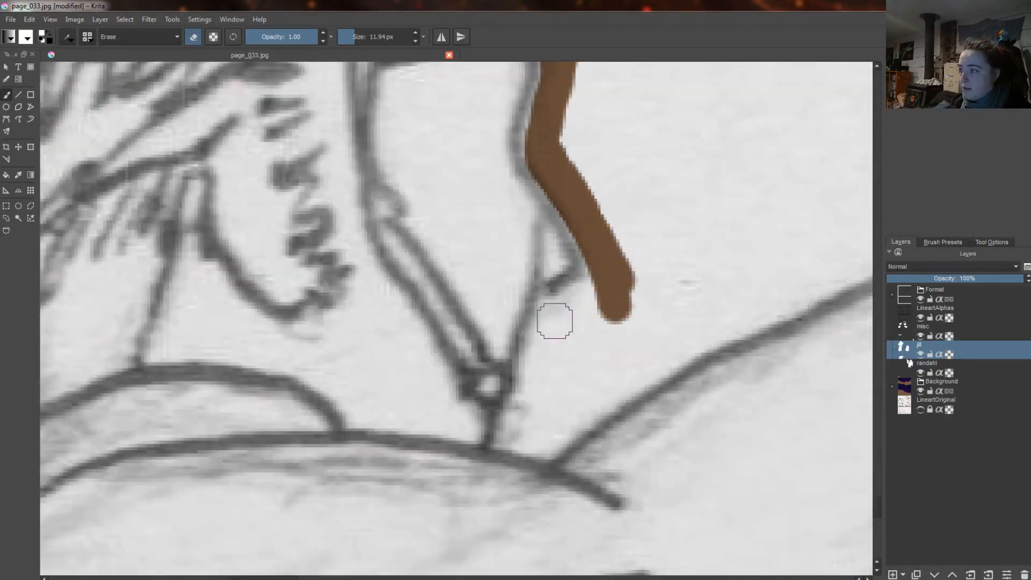
# Erase the white below the nose, along the chin and neck, and along the upper edge of the outstretched arm
pyautogui.moveTo(553, 321)
pyautogui.mouseDown()
pyautogui.moveTo(569, 308)
pyautogui.moveTo(532, 362)
pyautogui.moveTo(511, 442)
pyautogui.moveTo(485, 440)
pyautogui.moveTo(572, 507)
pyautogui.mouseUp()
pyautogui.moveTo(477, 416)
pyautogui.mouseDown()
pyautogui.moveTo(495, 474)
pyautogui.moveTo(479, 464)
pyautogui.mouseUp()
pyautogui.moveTo(552, 433)
pyautogui.mouseDown()
pyautogui.moveTo(584, 375)
pyautogui.moveTo(669, 343)
pyautogui.moveTo(668, 306)
pyautogui.mouseUp()
pyautogui.moveTo(296, 579); pyautogui.dragTo(326, 578)
pyautogui.moveTo(255, 400)
pyautogui.mouseDown()
pyautogui.moveTo(418, 297)
pyautogui.moveTo(552, 233)
pyautogui.moveTo(554, 180)
pyautogui.mouseUp()
pyautogui.scroll(-1, 373, 307)
pyautogui.scroll(-2, 364, 310)
pyautogui.scroll(2, 477, 431)
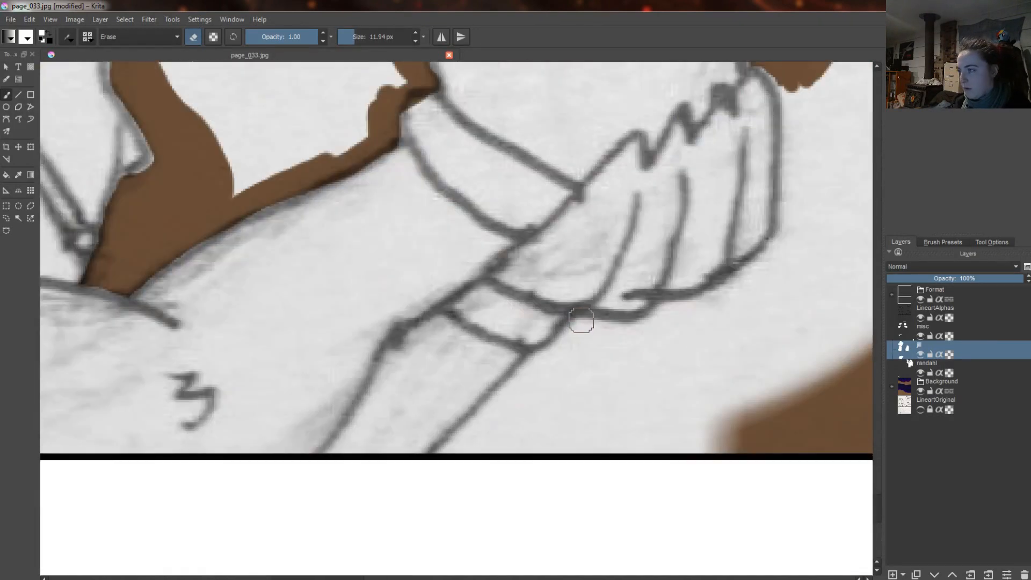
# Erase the white beneath the forearm and around the fingers of the supporting hand, down to the panel's lower border
pyautogui.moveTo(580, 322)
pyautogui.mouseDown()
pyautogui.moveTo(439, 459)
pyautogui.moveTo(779, 242)
pyautogui.mouseUp()
pyautogui.scroll(3, 776, 204)
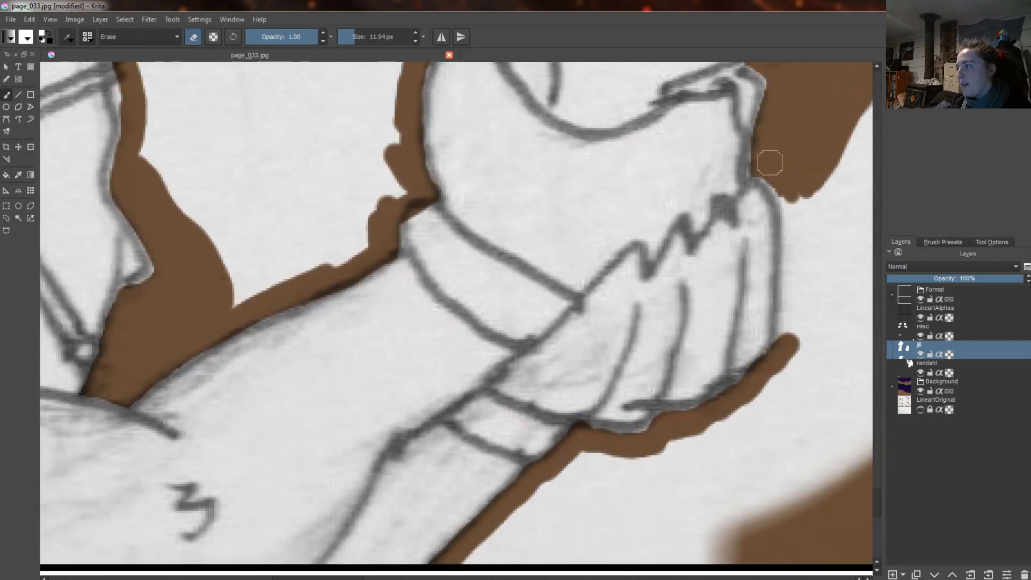
pyautogui.moveTo(771, 161)
pyautogui.mouseDown()
pyautogui.moveTo(775, 396)
pyautogui.moveTo(744, 411)
pyautogui.mouseUp()
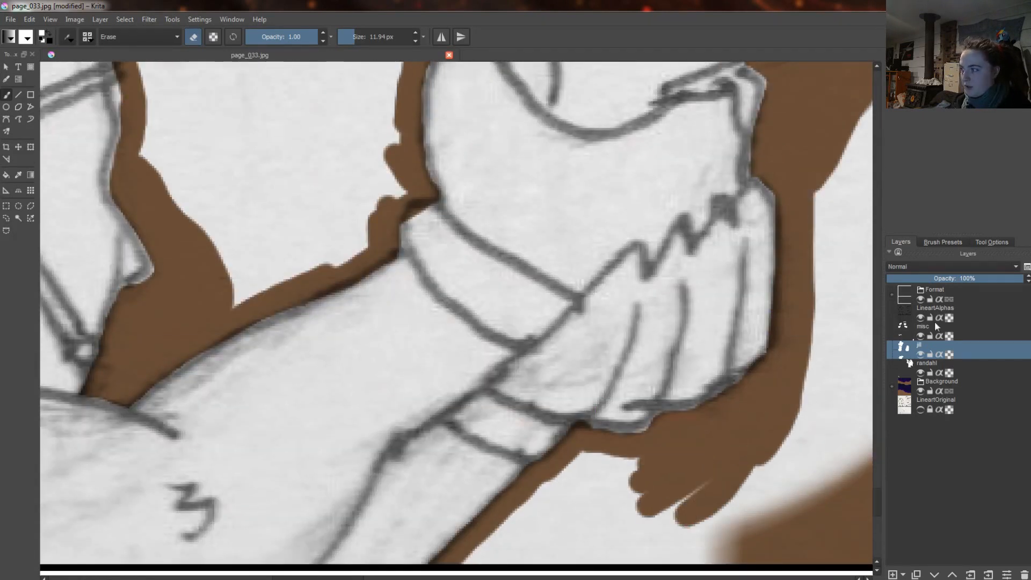
pyautogui.click(920, 317)
pyautogui.click(920, 317)
pyautogui.moveTo(473, 553)
pyautogui.mouseDown()
pyautogui.moveTo(601, 462)
pyautogui.moveTo(605, 490)
pyautogui.moveTo(646, 477)
pyautogui.moveTo(754, 493)
pyautogui.moveTo(732, 439)
pyautogui.mouseUp()
pyautogui.scroll(-2, 732, 440)
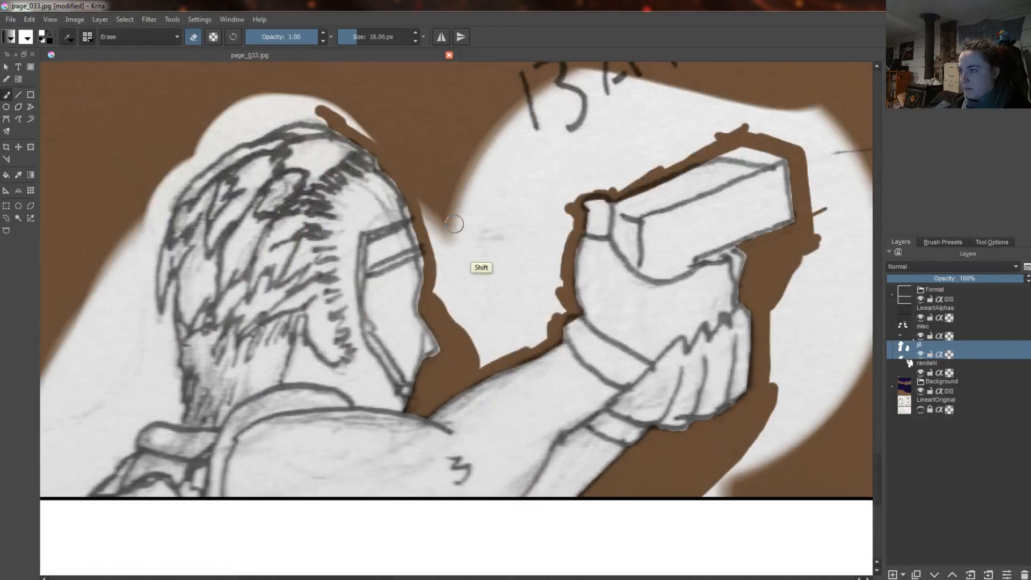
# Clear the remaining white between the face and the gun and beyond the muzzle with a 27.30 px eraser
pyautogui.keyDown('shift'); pyautogui.moveTo(456, 224); pyautogui.dragTo(473, 224); pyautogui.keyUp('shift')
pyautogui.moveTo(423, 189)
pyautogui.mouseDown()
pyautogui.moveTo(443, 267)
pyautogui.moveTo(544, 332)
pyautogui.moveTo(508, 143)
pyautogui.moveTo(453, 287)
pyautogui.moveTo(510, 306)
pyautogui.moveTo(453, 175)
pyautogui.mouseUp()
pyautogui.moveTo(583, 181)
pyautogui.mouseDown()
pyautogui.moveTo(666, 145)
pyautogui.moveTo(782, 131)
pyautogui.moveTo(693, 112)
pyautogui.moveTo(531, 133)
pyautogui.moveTo(506, 120)
pyautogui.mouseUp()
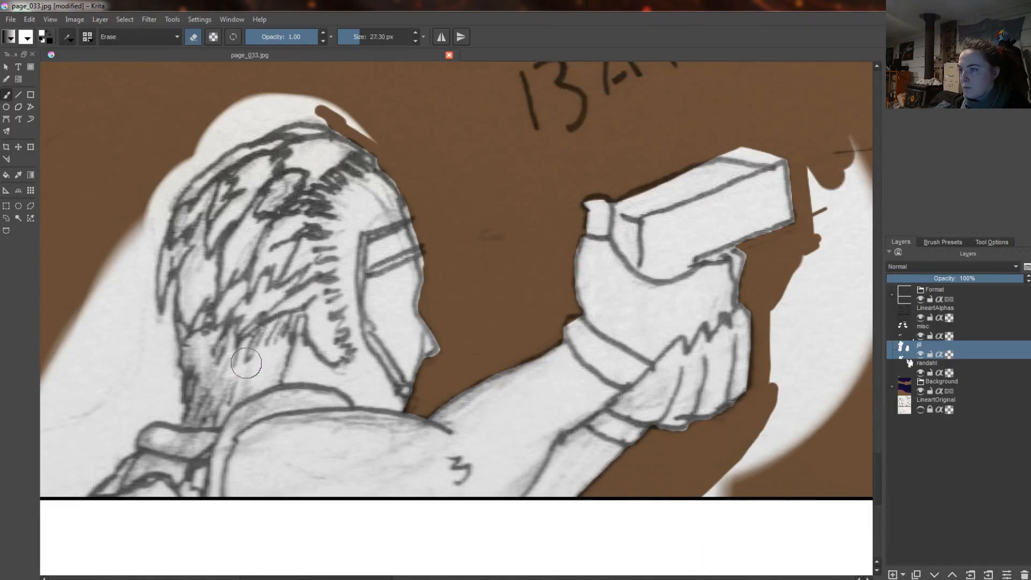
pyautogui.moveTo(279, 578); pyautogui.dragTo(314, 578)
pyautogui.moveTo(614, 148)
pyautogui.mouseDown()
pyautogui.moveTo(571, 474)
pyautogui.moveTo(617, 255)
pyautogui.moveTo(638, 423)
pyautogui.mouseUp()
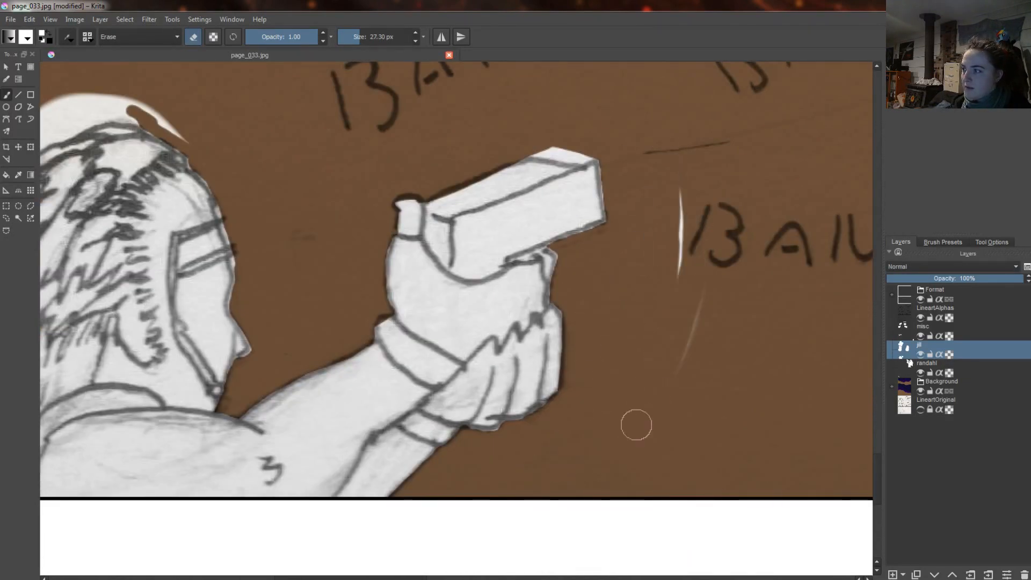
# Erase the white along the gun-holding figure's back, neck and hair, switching to painting to repair overshoots
pyautogui.scroll(6, 428, 424)
pyautogui.press('[')
pyautogui.press('[')
pyautogui.click(447, 480)
pyautogui.moveTo(447, 480)
pyautogui.mouseDown()
pyautogui.moveTo(493, 417)
pyautogui.moveTo(535, 419)
pyautogui.moveTo(539, 301)
pyautogui.mouseUp()
pyautogui.moveTo(548, 156)
pyautogui.mouseDown()
pyautogui.moveTo(543, 135)
pyautogui.moveTo(529, 311)
pyautogui.mouseUp()
pyautogui.press('e')
pyautogui.moveTo(542, 129)
pyautogui.mouseDown()
pyautogui.moveTo(515, 287)
pyautogui.moveTo(440, 455)
pyautogui.moveTo(489, 258)
pyautogui.mouseUp()
pyautogui.press('e')
pyautogui.scroll(5, 874, 498)
pyautogui.click(842, 103)
pyautogui.moveTo(842, 103)
pyautogui.mouseDown()
pyautogui.moveTo(752, 104)
pyautogui.moveTo(655, 143)
pyautogui.moveTo(583, 206)
pyautogui.moveTo(512, 335)
pyautogui.moveTo(494, 488)
pyautogui.moveTo(494, 405)
pyautogui.mouseUp()
# Clear the leftover white behind the gun-holding figure's back and above the head with a 33.44 px eraser
pyautogui.scroll(-3, 502, 317)
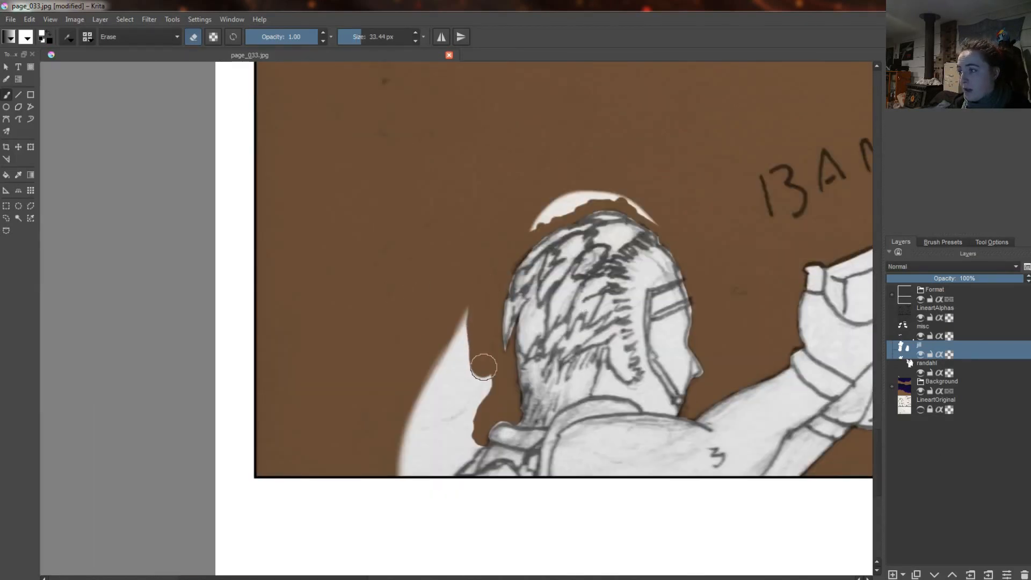
pyautogui.scroll(3, 478, 440)
pyautogui.moveTo(483, 366)
pyautogui.mouseDown()
pyautogui.moveTo(478, 440)
pyautogui.moveTo(501, 490)
pyautogui.moveTo(323, 533)
pyautogui.moveTo(426, 372)
pyautogui.moveTo(483, 258)
pyautogui.mouseUp()
# Erase the jil layer's white spilling into the upper edge of the bottom panel, toggling the misc layer's visibility
pyautogui.scroll(-3, 483, 257)
pyautogui.scroll(-3, 571, 313)
pyautogui.moveTo(878, 429); pyautogui.dragTo(878, 337)
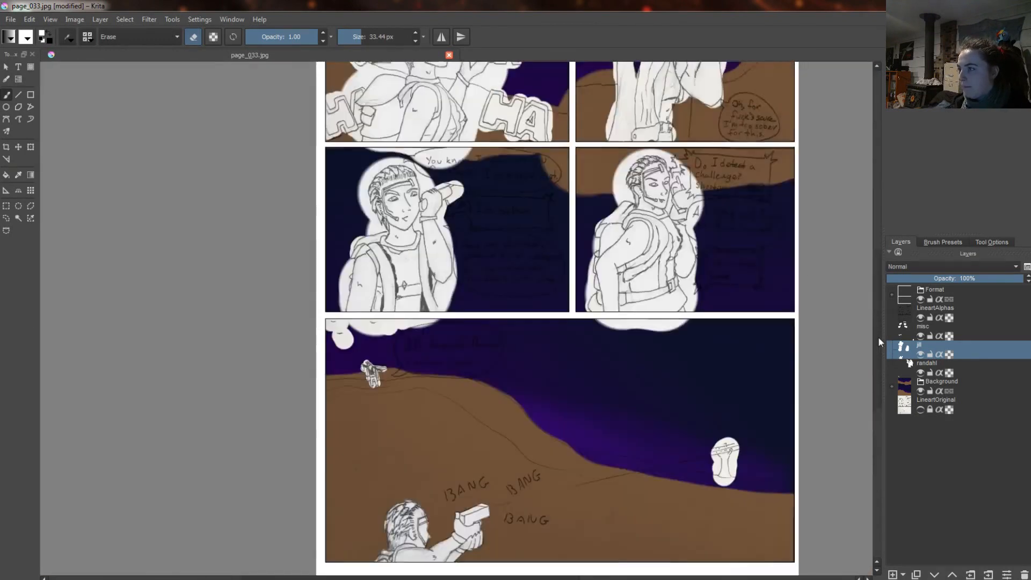
pyautogui.scroll(4, 700, 285)
pyautogui.moveTo(434, 308); pyautogui.dragTo(538, 303)
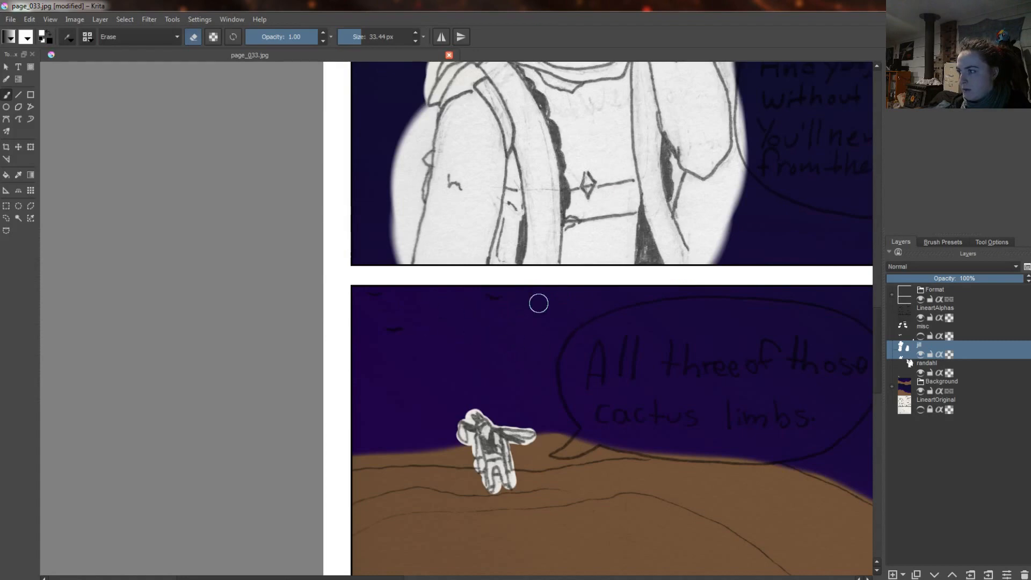
pyautogui.click(920, 336)
# Erase the white outside the lower sleeve of the figure in the "I'm better" panel, undoing the first stroke
pyautogui.scroll(2, 391, 264)
pyautogui.moveTo(876, 347); pyautogui.dragTo(877, 328)
pyautogui.moveTo(465, 185)
pyautogui.mouseDown()
pyautogui.moveTo(437, 287)
pyautogui.moveTo(440, 359)
pyautogui.mouseUp()
pyautogui.hotkey('ctrl', 'z')
pyautogui.scroll(2, 431, 415)
pyautogui.moveTo(431, 415)
pyautogui.mouseDown()
pyautogui.moveTo(479, 169)
pyautogui.moveTo(478, 222)
pyautogui.moveTo(491, 185)
pyautogui.moveTo(414, 338)
pyautogui.mouseUp()
pyautogui.scroll(2, 514, 254)
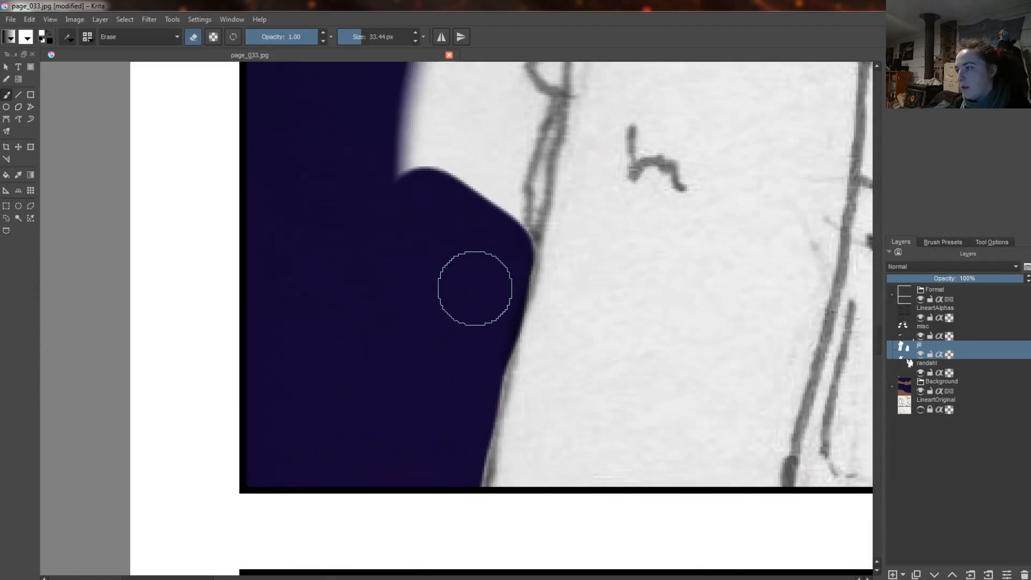
# Erase the white up the outer edge of the same sleeve toward the shoulder, alternating erasing and painting to refine it
pyautogui.scroll(4, 468, 417)
pyautogui.moveTo(512, 453)
pyautogui.mouseDown()
pyautogui.moveTo(499, 426)
pyautogui.moveTo(525, 295)
pyautogui.moveTo(491, 250)
pyautogui.mouseUp()
pyautogui.press('e')
pyautogui.moveTo(579, 170); pyautogui.dragTo(491, 252)
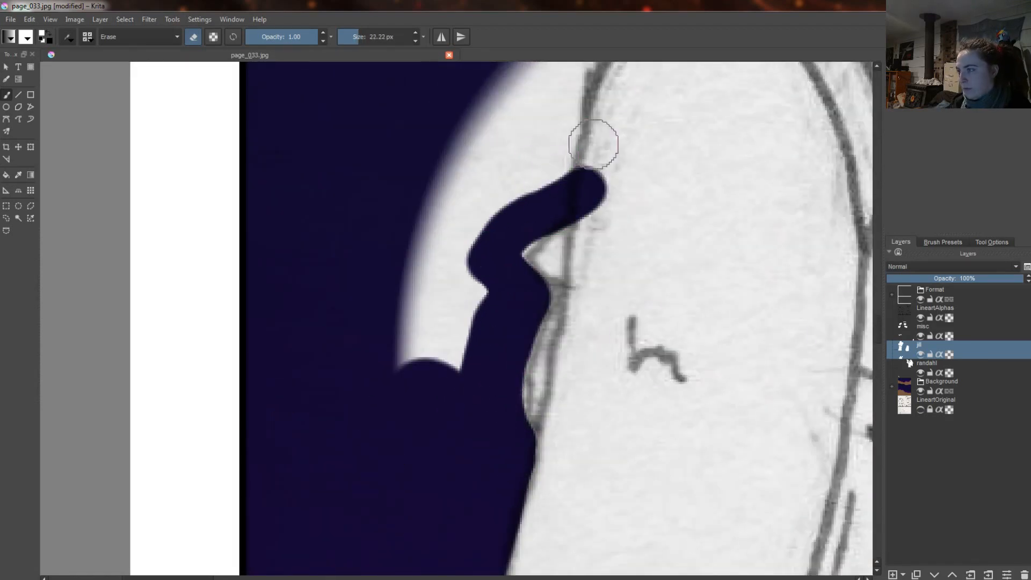
pyautogui.press('e')
pyautogui.moveTo(547, 173)
pyautogui.mouseDown()
pyautogui.moveTo(556, 122)
pyautogui.moveTo(430, 370)
pyautogui.mouseUp()
pyautogui.moveTo(368, 375)
pyautogui.mouseDown()
pyautogui.moveTo(451, 382)
pyautogui.moveTo(529, 86)
pyautogui.mouseUp()
# Trim the white around the shoulder flap of the figure's vest and repaint the overerased tip
pyautogui.scroll(9, 630, 251)
pyautogui.press('e')
pyautogui.moveTo(567, 470); pyautogui.dragTo(585, 468)
pyautogui.press('e')
pyautogui.press('e')
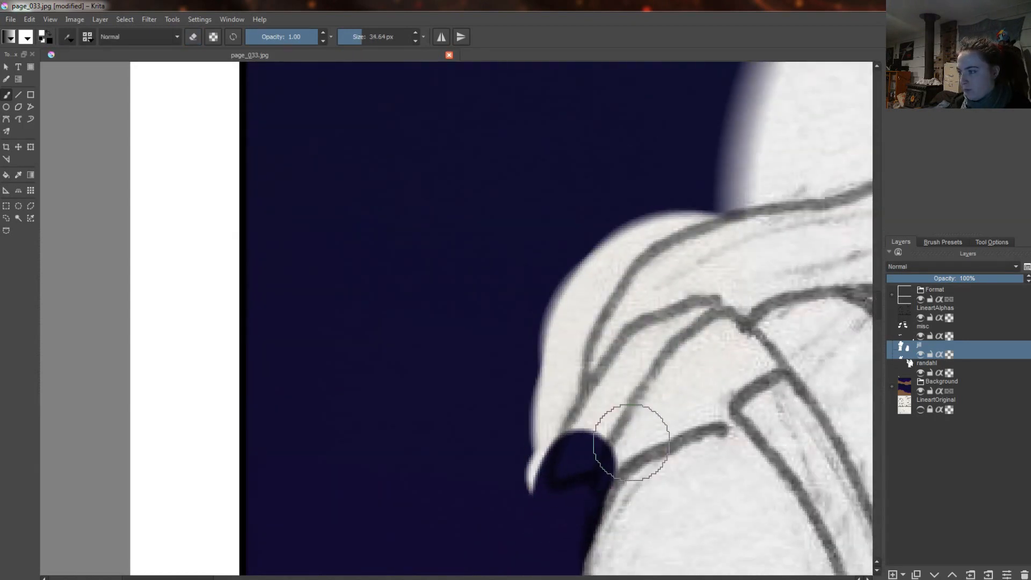
pyautogui.moveTo(630, 444)
pyautogui.mouseDown()
pyautogui.moveTo(636, 468)
pyautogui.moveTo(567, 456)
pyautogui.mouseUp()
pyautogui.moveTo(538, 474)
pyautogui.mouseDown()
pyautogui.moveTo(589, 433)
pyautogui.moveTo(524, 463)
pyautogui.moveTo(523, 395)
pyautogui.moveTo(589, 279)
pyautogui.moveTo(704, 198)
pyautogui.mouseUp()
# Refine the white edge over the shoulder and collar and erase up along the neck toward the hair
pyautogui.press('e')
pyautogui.moveTo(583, 264)
pyautogui.mouseDown()
pyautogui.moveTo(320, 261)
pyautogui.moveTo(193, 446)
pyautogui.moveTo(609, 314)
pyautogui.moveTo(626, 299)
pyautogui.moveTo(579, 371)
pyautogui.mouseUp()
pyautogui.press('e')
pyautogui.press('e')
pyautogui.moveTo(537, 213)
pyautogui.mouseDown()
pyautogui.moveTo(572, 290)
pyautogui.moveTo(562, 201)
pyautogui.mouseUp()
pyautogui.moveTo(509, 260); pyautogui.dragTo(513, 176)
pyautogui.press('e')
pyautogui.moveTo(518, 293); pyautogui.dragTo(440, 96)
# Trim the white along the hair beside the ear of the figure in the "I'm better" panel, alternating erasing and repainting
pyautogui.moveTo(877, 295); pyautogui.dragTo(876, 275)
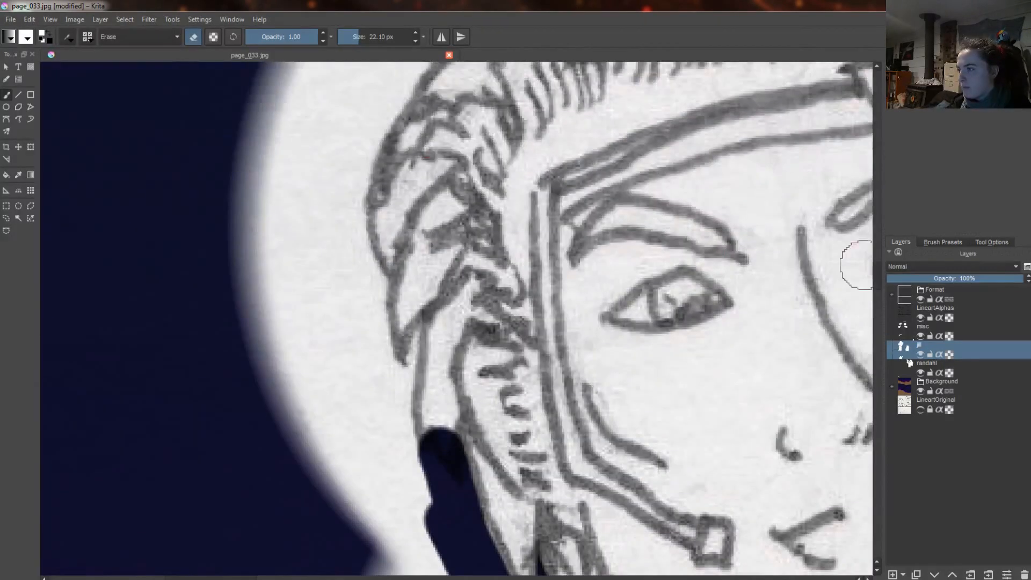
pyautogui.press('e')
pyautogui.press('e')
pyautogui.moveTo(441, 421)
pyautogui.mouseDown()
pyautogui.moveTo(447, 513)
pyautogui.moveTo(406, 392)
pyautogui.mouseUp()
pyautogui.press('e')
pyautogui.moveTo(408, 393); pyautogui.dragTo(413, 472)
pyautogui.moveTo(390, 402); pyautogui.dragTo(422, 294)
pyautogui.press('e')
pyautogui.moveTo(422, 294); pyautogui.dragTo(390, 330)
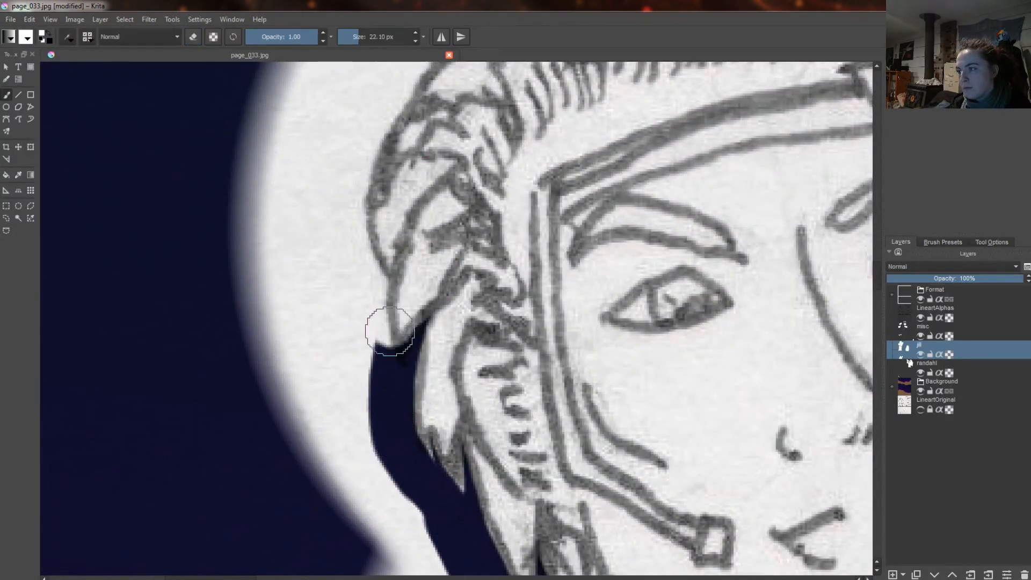
# Erase the white outside the hair up the back of the same figure's head
pyautogui.press('e')
pyautogui.moveTo(392, 377)
pyautogui.mouseDown()
pyautogui.moveTo(395, 206)
pyautogui.moveTo(374, 281)
pyautogui.mouseUp()
pyautogui.press('e')
pyautogui.press('e')
pyautogui.moveTo(347, 242)
pyautogui.mouseDown()
pyautogui.moveTo(394, 499)
pyautogui.moveTo(308, 150)
pyautogui.moveTo(258, 142)
pyautogui.mouseUp()
pyautogui.moveTo(876, 276); pyautogui.dragTo(877, 260)
pyautogui.moveTo(351, 437)
pyautogui.mouseDown()
pyautogui.moveTo(449, 284)
pyautogui.moveTo(297, 427)
pyautogui.mouseUp()
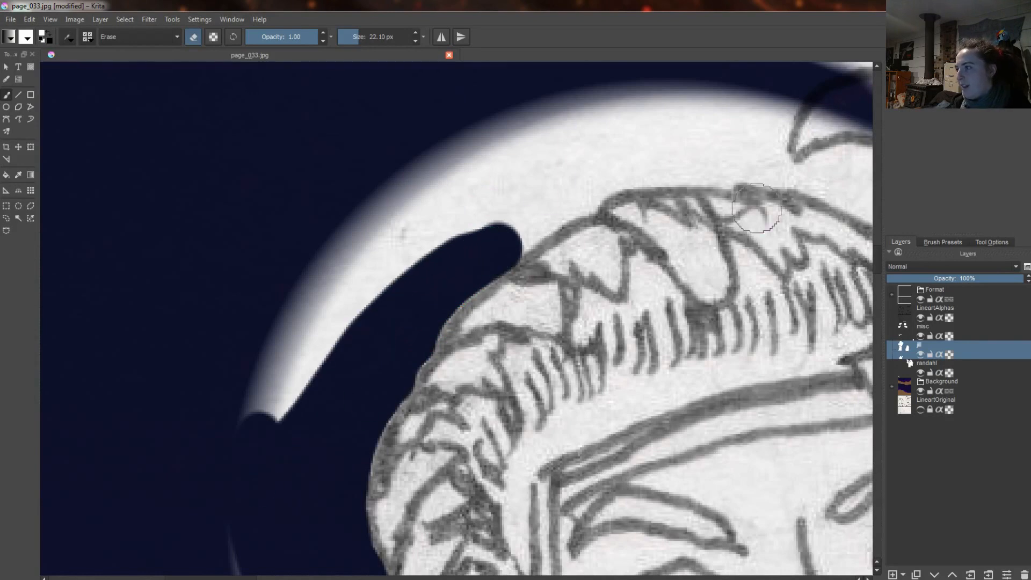
# Erase the white over the top of the hair and down to the forehead, repainting the inner edge where needed
pyautogui.moveTo(583, 192)
pyautogui.mouseDown()
pyautogui.moveTo(559, 194)
pyautogui.moveTo(640, 163)
pyautogui.moveTo(714, 164)
pyautogui.mouseUp()
pyautogui.moveTo(210, 578); pyautogui.dragTo(250, 579)
pyautogui.moveTo(607, 338)
pyautogui.mouseDown()
pyautogui.moveTo(536, 215)
pyautogui.moveTo(467, 179)
pyautogui.moveTo(354, 152)
pyautogui.moveTo(379, 187)
pyautogui.mouseUp()
pyautogui.press('e')
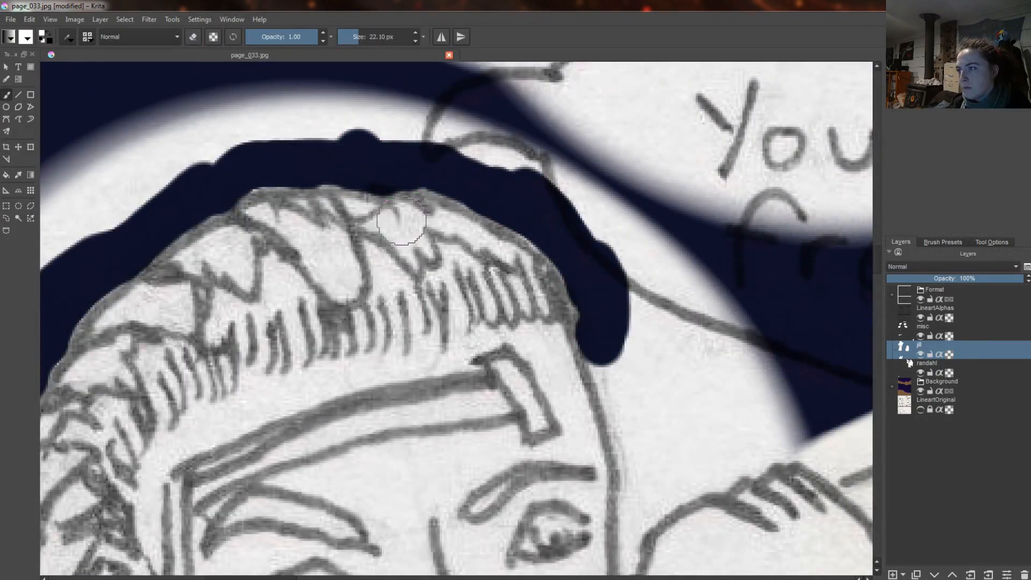
pyautogui.moveTo(608, 356)
pyautogui.mouseDown()
pyautogui.moveTo(346, 134)
pyautogui.moveTo(73, 233)
pyautogui.moveTo(448, 233)
pyautogui.mouseUp()
pyautogui.moveTo(475, 186)
pyautogui.mouseDown()
pyautogui.moveTo(346, 358)
pyautogui.moveTo(301, 401)
pyautogui.mouseUp()
pyautogui.moveTo(301, 401); pyautogui.dragTo(247, 401)
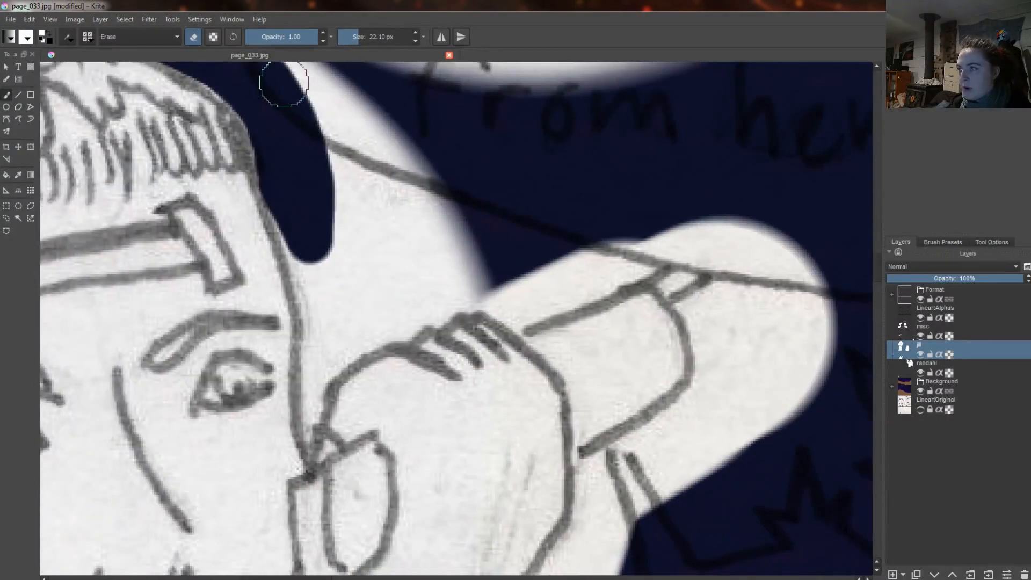
# Erase the white between the face and raised hand and around the object held in it, undoing the last stroke
pyautogui.moveTo(281, 85)
pyautogui.mouseDown()
pyautogui.moveTo(460, 197)
pyautogui.moveTo(491, 288)
pyautogui.moveTo(516, 304)
pyautogui.moveTo(722, 225)
pyautogui.moveTo(716, 291)
pyautogui.moveTo(695, 323)
pyautogui.moveTo(722, 349)
pyautogui.moveTo(724, 378)
pyautogui.moveTo(708, 402)
pyautogui.moveTo(534, 490)
pyautogui.mouseUp()
pyautogui.press('e')
pyautogui.press('e')
pyautogui.moveTo(561, 266)
pyautogui.mouseDown()
pyautogui.moveTo(639, 224)
pyautogui.moveTo(662, 235)
pyautogui.moveTo(381, 316)
pyautogui.mouseUp()
pyautogui.moveTo(285, 447)
pyautogui.mouseDown()
pyautogui.moveTo(316, 366)
pyautogui.moveTo(345, 343)
pyautogui.moveTo(322, 340)
pyautogui.moveTo(292, 200)
pyautogui.moveTo(333, 262)
pyautogui.moveTo(313, 324)
pyautogui.moveTo(284, 194)
pyautogui.moveTo(351, 334)
pyautogui.mouseUp()
pyautogui.hotkey('ctrl', 'z')
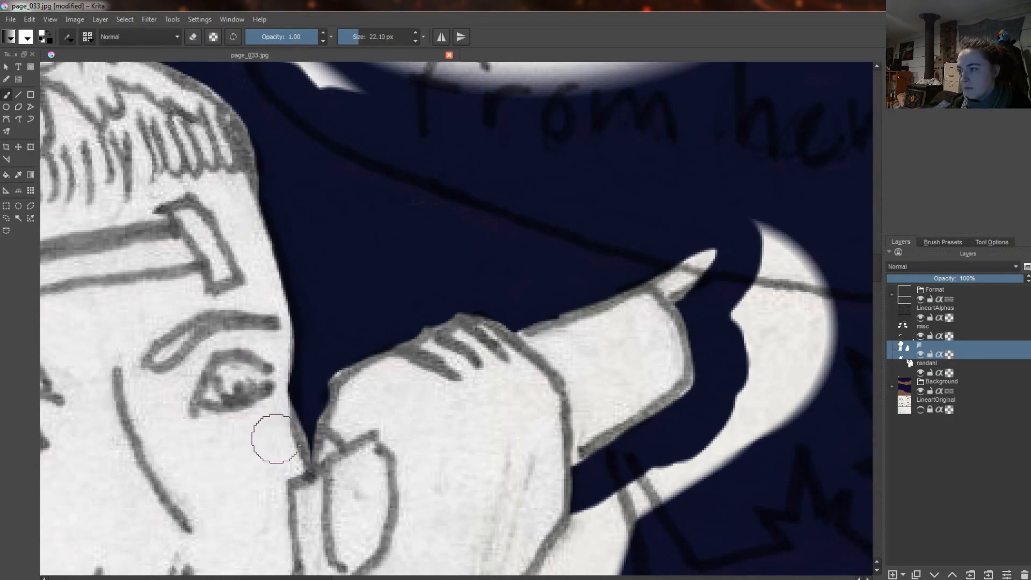
# Trim the white along the outer edge of the hand and wrist cuff, reducing the brush size to 14.60 px
pyautogui.scroll(-10, 275, 438)
pyautogui.scroll(1, 598, 237)
pyautogui.press('e')
pyautogui.moveTo(598, 237); pyautogui.dragTo(716, 212)
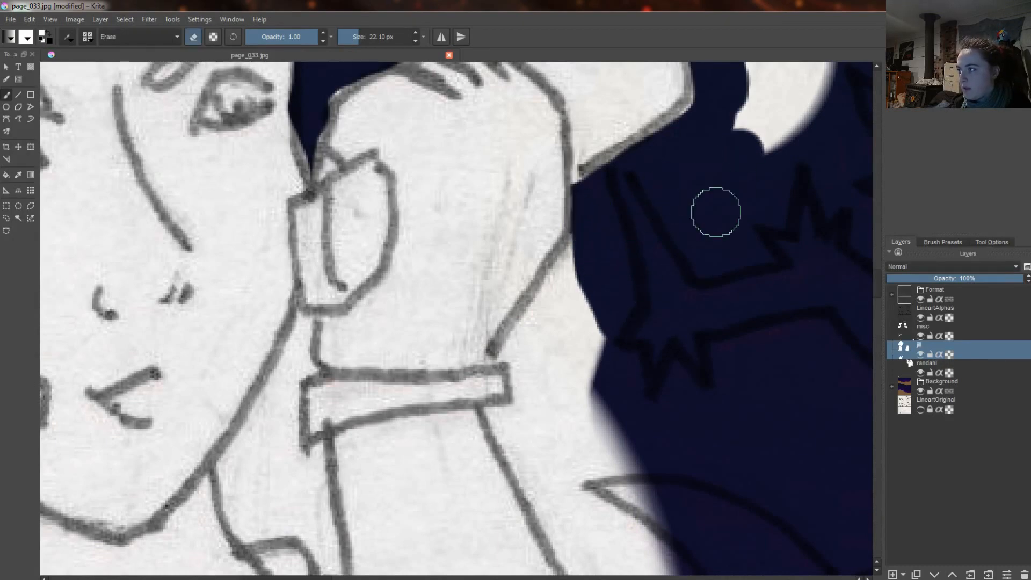
pyautogui.press('e')
pyautogui.moveTo(519, 365)
pyautogui.mouseDown()
pyautogui.moveTo(584, 267)
pyautogui.moveTo(559, 345)
pyautogui.moveTo(483, 381)
pyautogui.mouseUp()
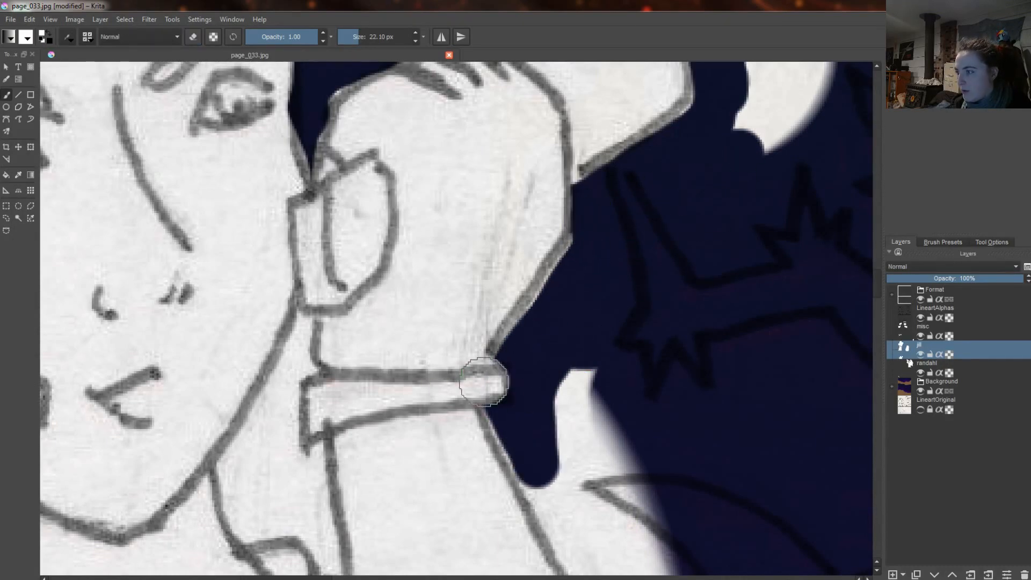
pyautogui.keyDown('shift'); pyautogui.moveTo(427, 419); pyautogui.dragTo(411, 418); pyautogui.keyUp('shift')
pyautogui.click(518, 390)
# Erase the white below the cuff and down the outer edge of the raised arm's sleeve
pyautogui.scroll(-9, 508, 166)
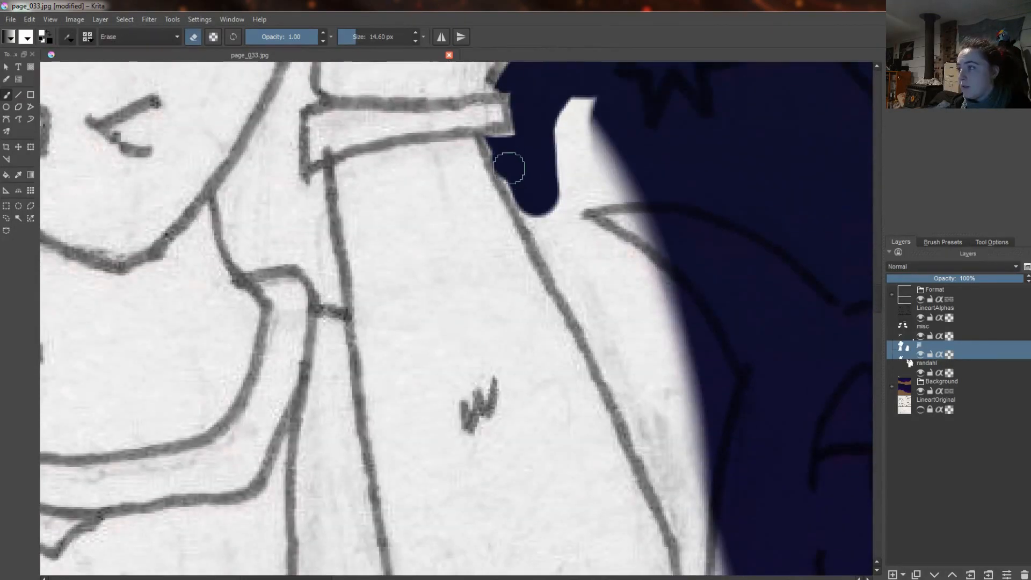
pyautogui.moveTo(508, 165)
pyautogui.mouseDown()
pyautogui.moveTo(588, 107)
pyautogui.moveTo(596, 208)
pyautogui.moveTo(472, 151)
pyautogui.mouseUp()
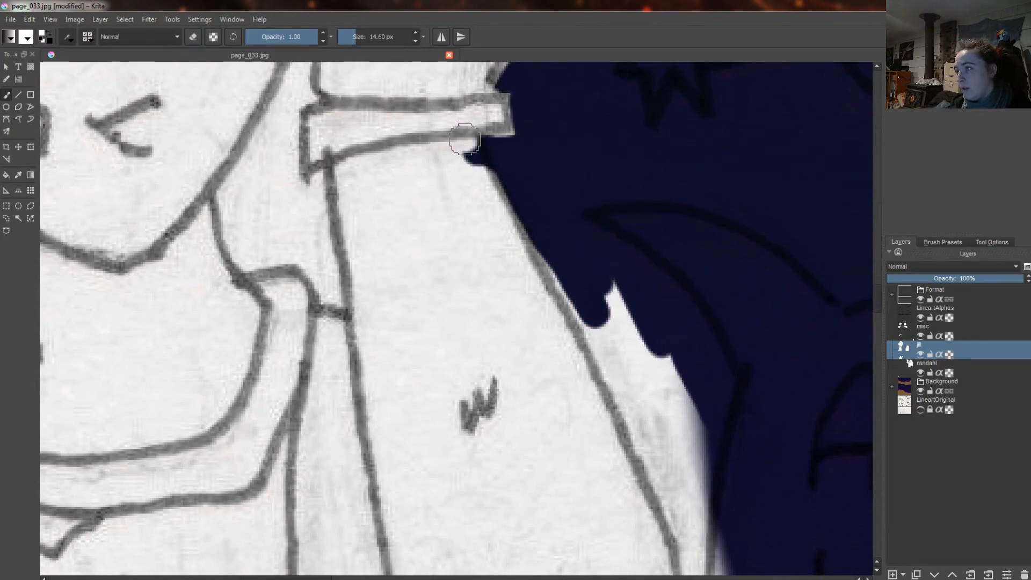
pyautogui.moveTo(549, 248)
pyautogui.mouseDown()
pyautogui.moveTo(653, 456)
pyautogui.moveTo(856, 269)
pyautogui.mouseUp()
pyautogui.scroll(-8, 855, 269)
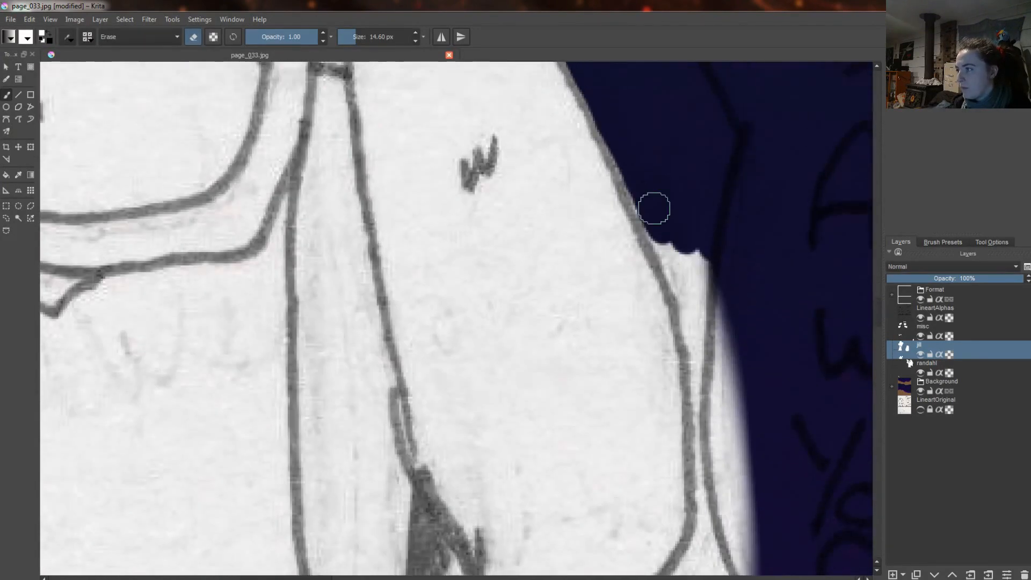
pyautogui.moveTo(654, 207); pyautogui.dragTo(697, 308)
# Erase the white around the elbow of the raised arm and along the sleeve's underside to the vest
pyautogui.scroll(-6, 698, 308)
pyautogui.moveTo(714, 218)
pyautogui.mouseDown()
pyautogui.moveTo(707, 320)
pyautogui.moveTo(619, 441)
pyautogui.mouseUp()
pyautogui.moveTo(432, 323)
pyautogui.mouseDown()
pyautogui.moveTo(497, 432)
pyautogui.moveTo(594, 462)
pyautogui.mouseUp()
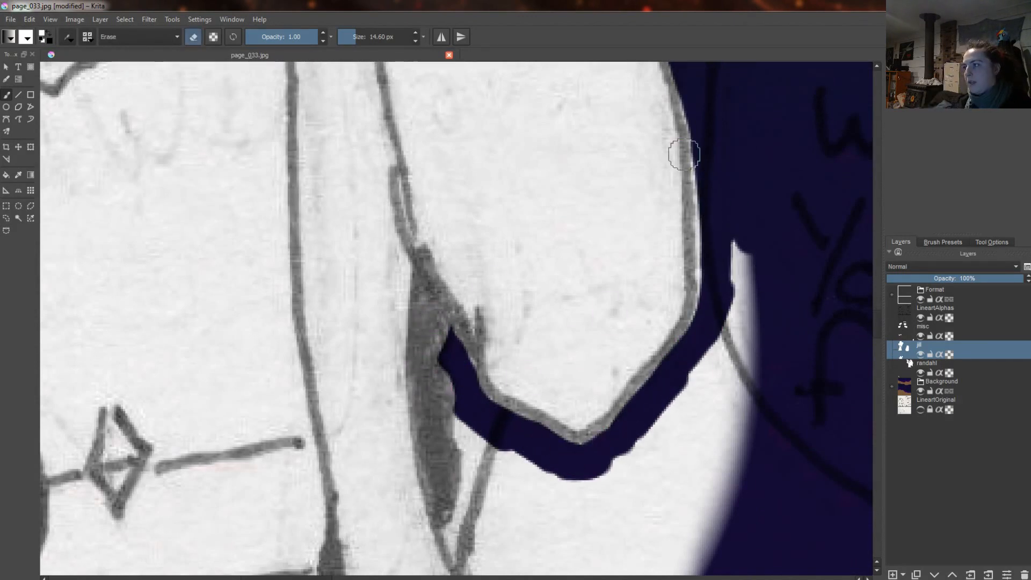
pyautogui.scroll(-4, 881, 327)
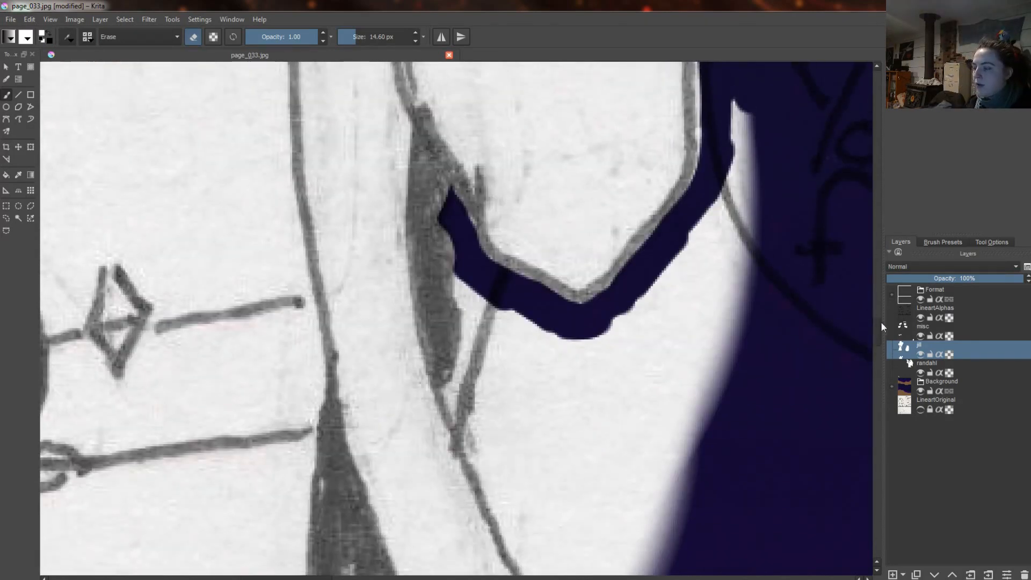
# Erase the white in the gap below the elbow and down the vest's edge to the panel border, briefly toggling the Background visibility
pyautogui.moveTo(482, 282)
pyautogui.mouseDown()
pyautogui.moveTo(478, 317)
pyautogui.moveTo(460, 402)
pyautogui.mouseUp()
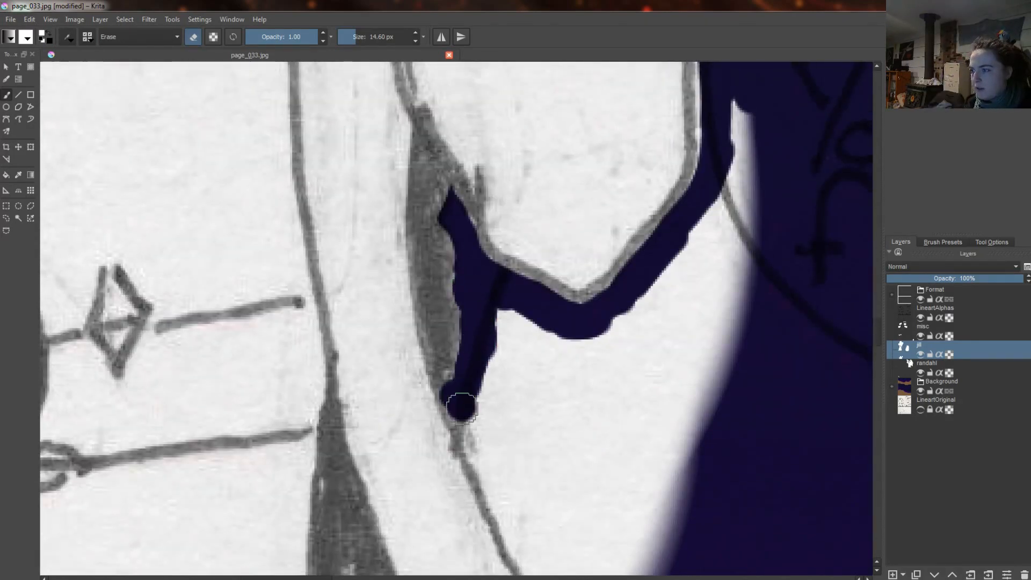
pyautogui.scroll(-2, 460, 403)
pyautogui.scroll(1, 460, 402)
pyautogui.click(919, 391)
pyautogui.scroll(-2, 884, 384)
pyautogui.click(920, 391)
pyautogui.scroll(2, 454, 285)
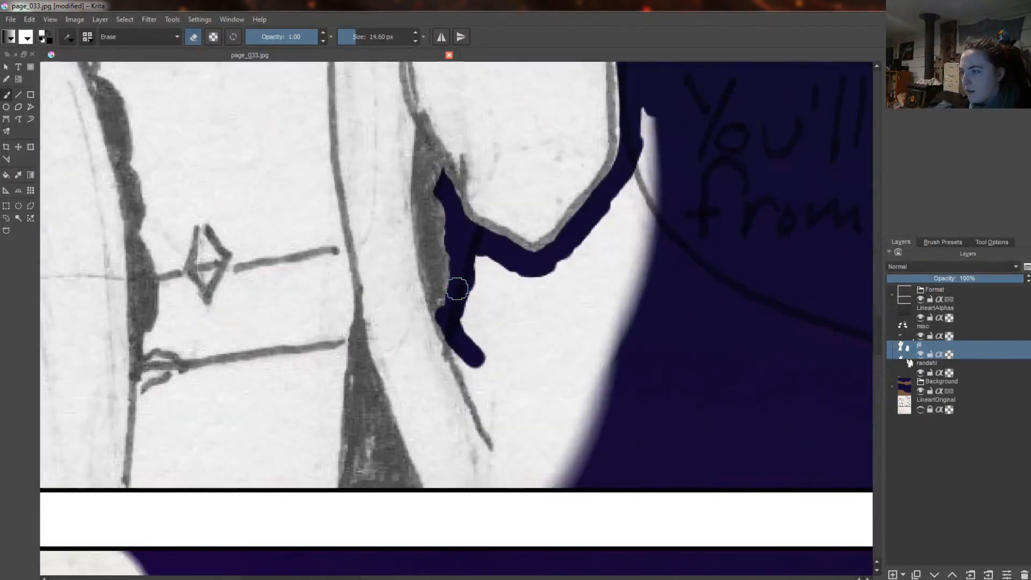
pyautogui.moveTo(453, 285); pyautogui.dragTo(493, 478)
pyautogui.moveTo(473, 258); pyautogui.dragTo(551, 298)
pyautogui.moveTo(475, 301)
pyautogui.mouseDown()
pyautogui.moveTo(451, 322)
pyautogui.moveTo(431, 151)
pyautogui.moveTo(444, 106)
pyautogui.mouseUp()
pyautogui.scroll(2, 448, 320)
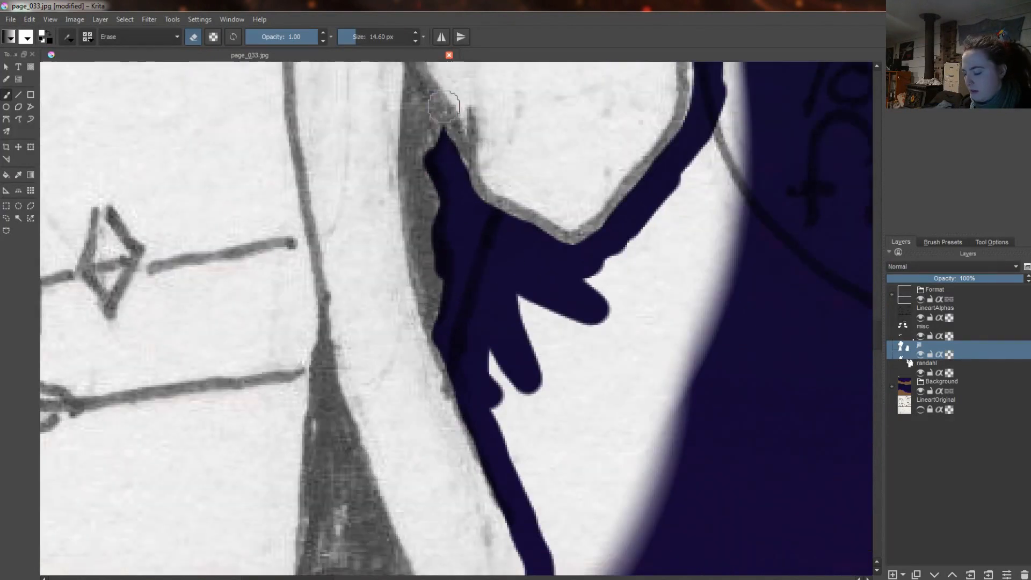
# Clear the leftover white patches around the "I'm better" figure with an eraser enlarged to 56.56 px
pyautogui.scroll(-3, 432, 281)
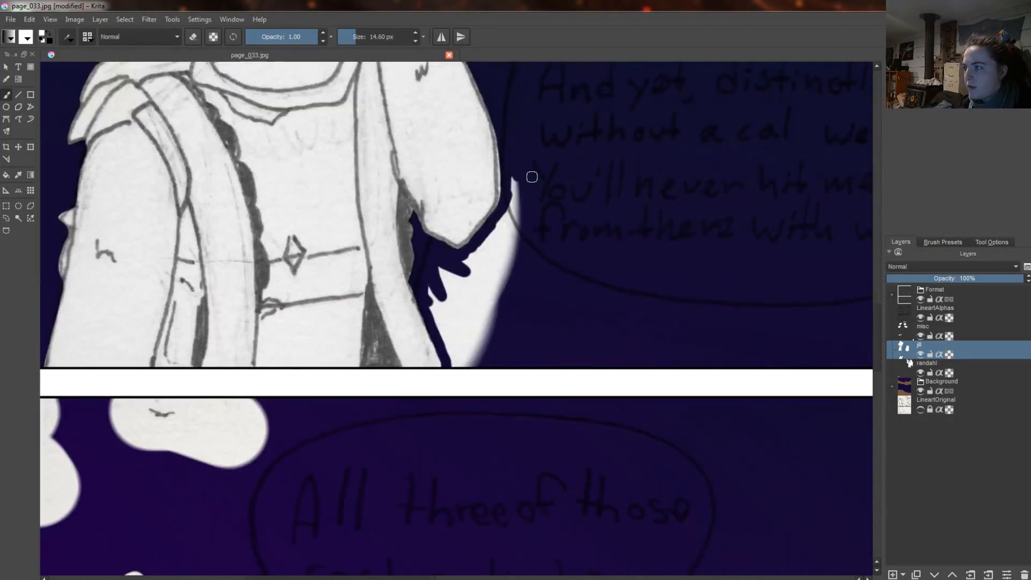
pyautogui.scroll(2, 183, 257)
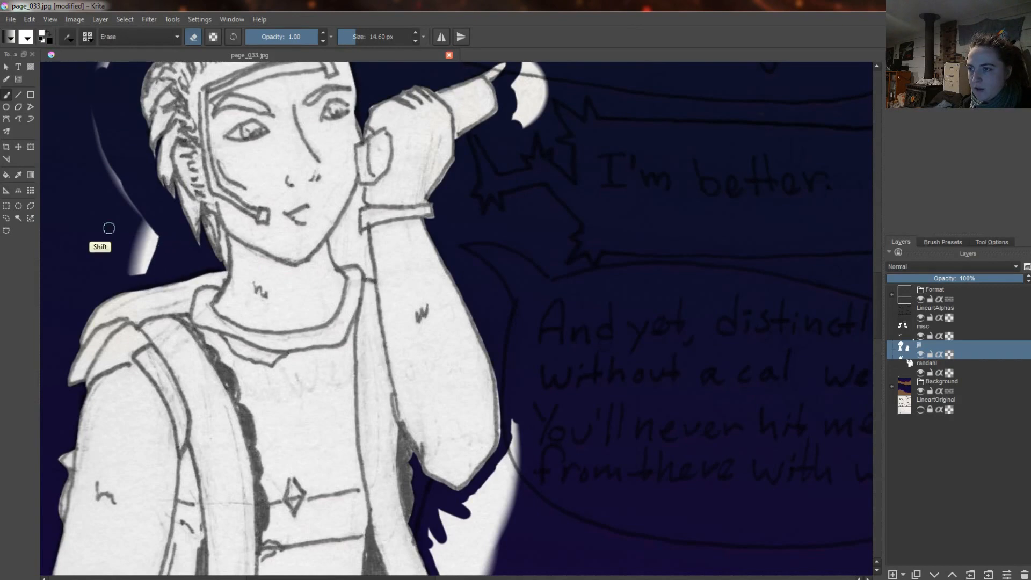
pyautogui.keyDown('shift'); pyautogui.moveTo(109, 228); pyautogui.dragTo(142, 229); pyautogui.keyUp('shift')
pyautogui.moveTo(155, 247)
pyautogui.mouseDown()
pyautogui.moveTo(118, 216)
pyautogui.moveTo(106, 67)
pyautogui.mouseUp()
pyautogui.moveTo(878, 305); pyautogui.dragTo(879, 287)
pyautogui.moveTo(106, 181)
pyautogui.mouseDown()
pyautogui.moveTo(281, 96)
pyautogui.moveTo(534, 216)
pyautogui.moveTo(525, 264)
pyautogui.mouseUp()
pyautogui.moveTo(879, 274); pyautogui.dragTo(878, 312)
pyautogui.moveTo(518, 274)
pyautogui.mouseDown()
pyautogui.moveTo(520, 324)
pyautogui.moveTo(444, 391)
pyautogui.moveTo(513, 383)
pyautogui.moveTo(472, 430)
pyautogui.moveTo(440, 372)
pyautogui.moveTo(531, 282)
pyautogui.moveTo(470, 430)
pyautogui.mouseUp()
pyautogui.hotkey('ctrl', 'z')
pyautogui.scroll(-4, 428, 251)
pyautogui.scroll(2, 362, 134)
pyautogui.moveTo(343, 137); pyautogui.dragTo(562, 167)
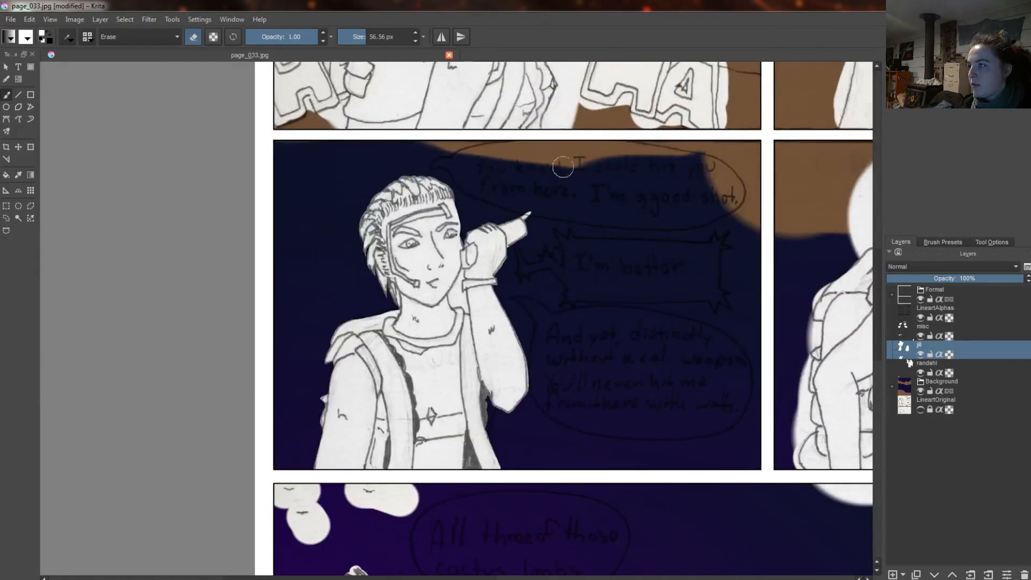
# Hide the misc layer and erase the white beside the backpack's lower edge in the "Why the long face?" panel
pyautogui.moveTo(397, 578); pyautogui.dragTo(502, 578)
pyautogui.moveTo(482, 474); pyautogui.dragTo(645, 503)
pyautogui.moveTo(875, 335); pyautogui.dragTo(875, 287)
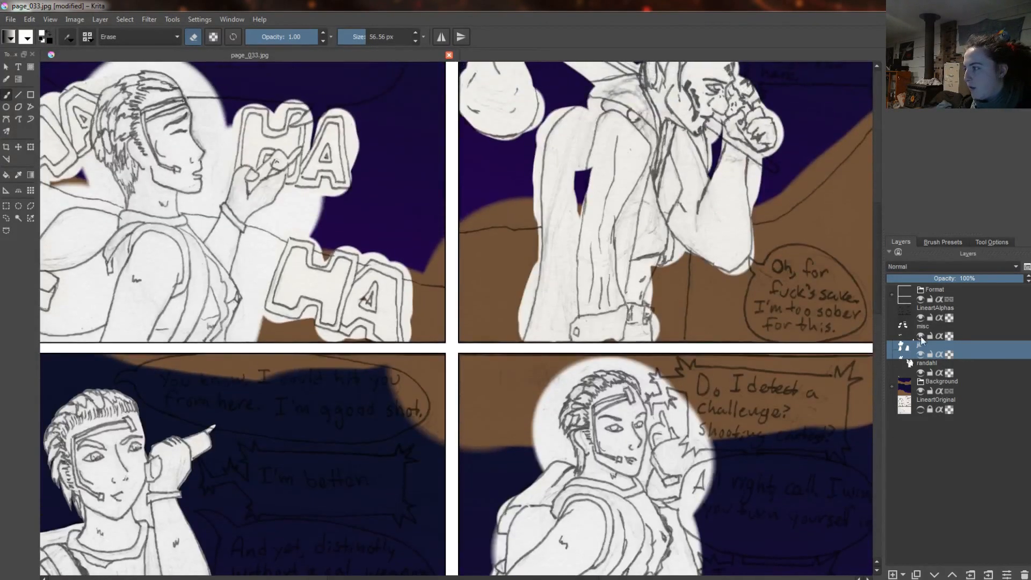
pyautogui.click(920, 336)
pyautogui.moveTo(57, 316); pyautogui.dragTo(301, 378)
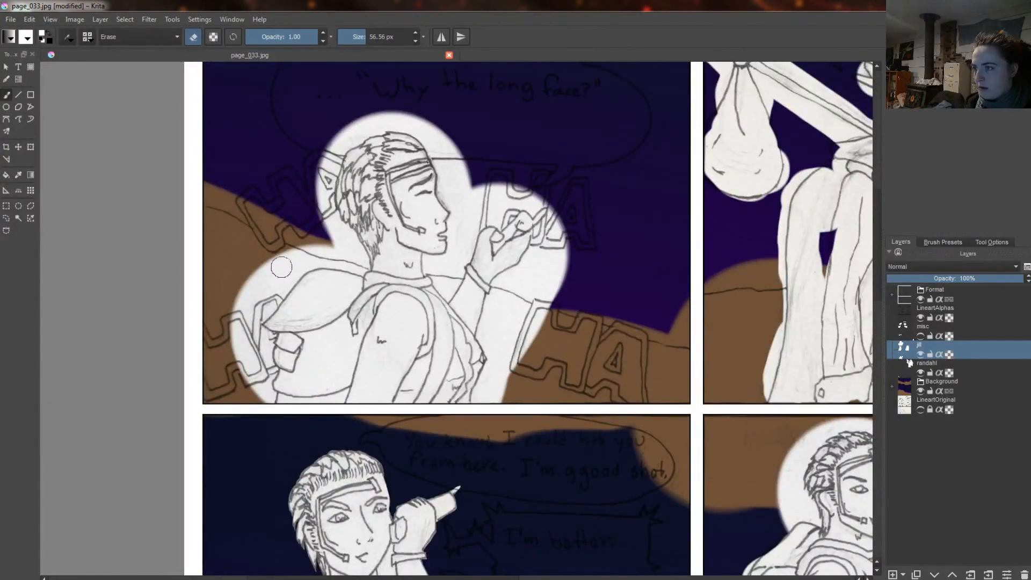
pyautogui.scroll(4, 242, 383)
pyautogui.moveTo(290, 459); pyautogui.dragTo(317, 400)
pyautogui.press('e')
pyautogui.moveTo(384, 377); pyautogui.dragTo(365, 385)
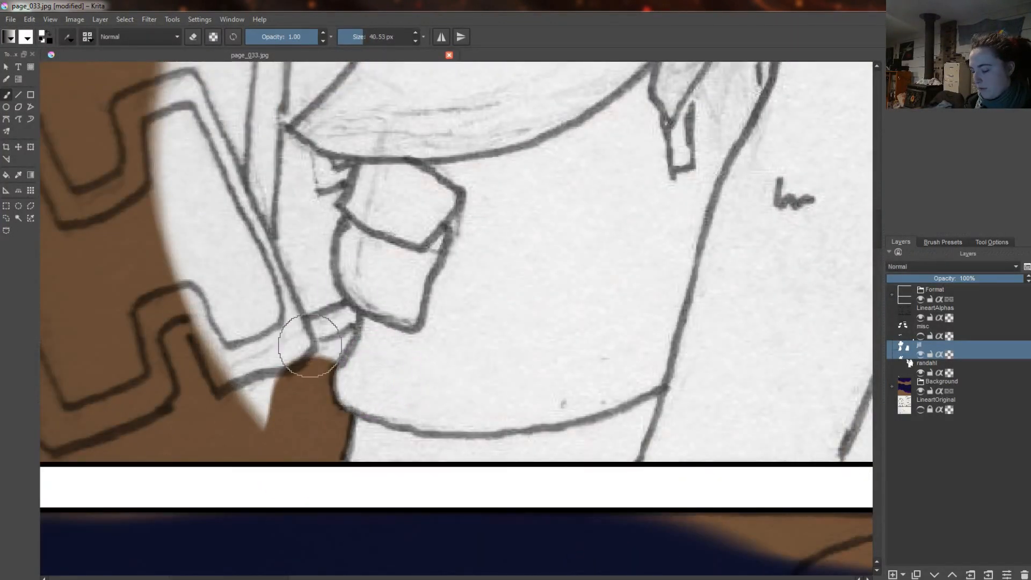
# Trim the white around the backpack's side pouch and the strap end above it, alternating erasing and repainting
pyautogui.press('e')
pyautogui.press('e')
pyautogui.moveTo(302, 356)
pyautogui.mouseDown()
pyautogui.moveTo(329, 277)
pyautogui.moveTo(380, 286)
pyautogui.mouseUp()
pyautogui.press('e')
pyautogui.moveTo(307, 251)
pyautogui.mouseDown()
pyautogui.moveTo(322, 205)
pyautogui.moveTo(350, 186)
pyautogui.moveTo(311, 179)
pyautogui.mouseUp()
pyautogui.press('e')
pyautogui.press('e')
pyautogui.press('e')
pyautogui.moveTo(368, 136); pyautogui.dragTo(337, 132)
# Erase the white outside the backpack around the pointed end of its flap with a 32.48 px brush
pyautogui.moveTo(877, 237); pyautogui.dragTo(877, 226)
pyautogui.press('e')
pyautogui.moveTo(285, 318)
pyautogui.mouseDown()
pyautogui.moveTo(269, 299)
pyautogui.moveTo(283, 492)
pyautogui.moveTo(212, 483)
pyautogui.moveTo(198, 425)
pyautogui.mouseUp()
pyautogui.scroll(3, 795, 162)
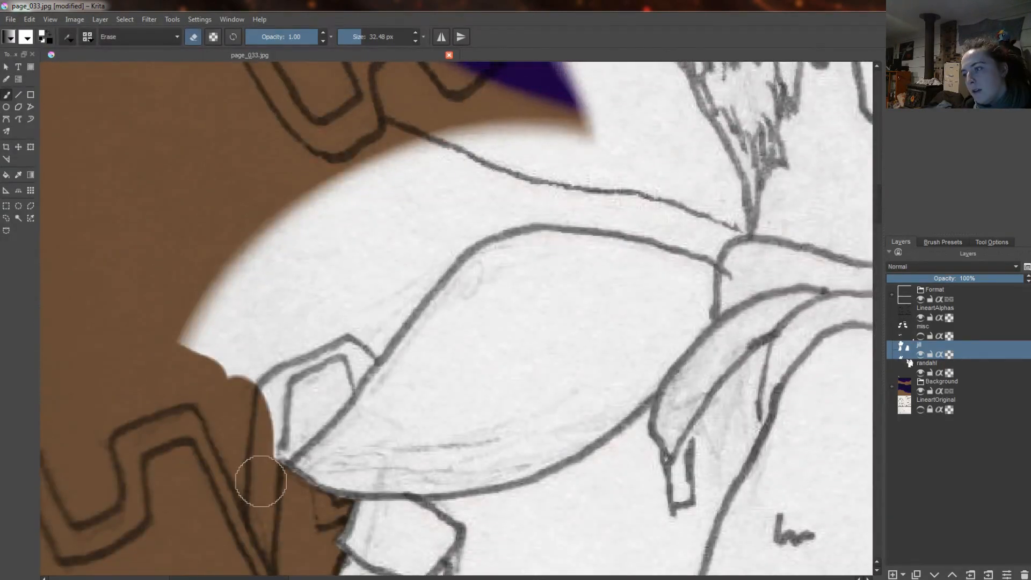
pyautogui.moveTo(261, 481)
pyautogui.mouseDown()
pyautogui.moveTo(265, 437)
pyautogui.moveTo(368, 299)
pyautogui.moveTo(272, 239)
pyautogui.moveTo(365, 343)
pyautogui.moveTo(333, 534)
pyautogui.moveTo(329, 169)
pyautogui.mouseUp()
# Trim the white over the top of the backpack flap across to the figure's collar and nape
pyautogui.press('e')
pyautogui.moveTo(370, 320)
pyautogui.mouseDown()
pyautogui.moveTo(453, 230)
pyautogui.moveTo(738, 260)
pyautogui.mouseUp()
pyautogui.click(743, 263)
pyautogui.press('e')
pyautogui.moveTo(402, 231)
pyautogui.mouseDown()
pyautogui.moveTo(582, 183)
pyautogui.moveTo(775, 208)
pyautogui.mouseUp()
pyautogui.moveTo(212, 577); pyautogui.dragTo(253, 577)
pyautogui.press('e')
pyautogui.moveTo(485, 185); pyautogui.dragTo(490, 228)
pyautogui.moveTo(875, 211); pyautogui.dragTo(875, 193)
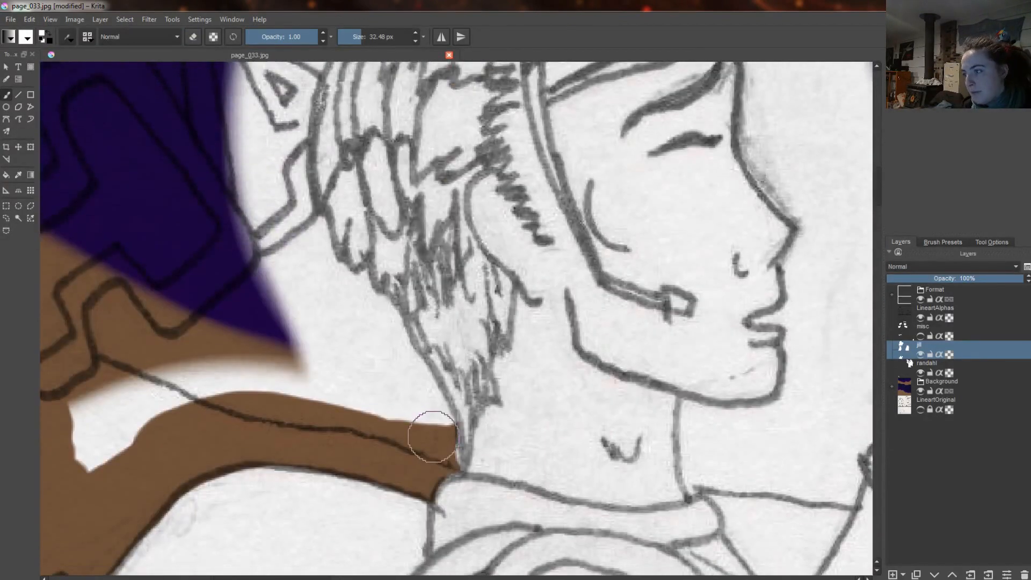
# Erase the white behind the laughing figure's neck and up the back of the hair, repainting overerased spots
pyautogui.press('e')
pyautogui.moveTo(431, 446); pyautogui.dragTo(399, 336)
pyautogui.press('e')
pyautogui.moveTo(412, 329)
pyautogui.mouseDown()
pyautogui.moveTo(425, 349)
pyautogui.moveTo(365, 305)
pyautogui.moveTo(323, 219)
pyautogui.moveTo(303, 207)
pyautogui.moveTo(306, 174)
pyautogui.mouseUp()
pyautogui.press('e')
pyautogui.press('e')
pyautogui.moveTo(306, 186)
pyautogui.mouseDown()
pyautogui.moveTo(293, 217)
pyautogui.moveTo(290, 81)
pyautogui.mouseUp()
# Trim the white around the upper back and crown of the laughing figure's hair
pyautogui.press('e')
pyautogui.moveTo(879, 195); pyautogui.dragTo(878, 181)
pyautogui.moveTo(277, 268); pyautogui.dragTo(337, 160)
pyautogui.press('e')
pyautogui.moveTo(333, 164); pyautogui.dragTo(451, 76)
pyautogui.press('e')
pyautogui.moveTo(878, 184); pyautogui.dragTo(879, 176)
# Erase the white in front of the hair and clear the leftover white around the head and backpack
pyautogui.moveTo(449, 180)
pyautogui.mouseDown()
pyautogui.moveTo(565, 147)
pyautogui.moveTo(690, 207)
pyautogui.moveTo(767, 348)
pyautogui.mouseUp()
pyautogui.moveTo(251, 379)
pyautogui.mouseDown()
pyautogui.moveTo(748, 288)
pyautogui.moveTo(306, 195)
pyautogui.moveTo(224, 432)
pyautogui.mouseUp()
pyautogui.moveTo(878, 160); pyautogui.dragTo(879, 188)
pyautogui.moveTo(387, 486)
pyautogui.mouseDown()
pyautogui.moveTo(274, 339)
pyautogui.moveTo(143, 458)
pyautogui.moveTo(113, 537)
pyautogui.mouseUp()
pyautogui.moveTo(236, 578); pyautogui.dragTo(290, 578)
pyautogui.moveTo(878, 196); pyautogui.dragTo(878, 163)
# Erase the white in front of the laughing figure's forehead and nose, repainting the white along the profile
pyautogui.moveTo(298, 148)
pyautogui.mouseDown()
pyautogui.moveTo(385, 168)
pyautogui.moveTo(520, 483)
pyautogui.mouseUp()
pyautogui.moveTo(879, 155); pyautogui.dragTo(878, 175)
pyautogui.moveTo(405, 121)
pyautogui.mouseDown()
pyautogui.moveTo(398, 156)
pyautogui.moveTo(458, 270)
pyautogui.moveTo(436, 330)
pyautogui.mouseUp()
pyautogui.press('e')
pyautogui.moveTo(366, 136); pyautogui.dragTo(436, 310)
pyautogui.moveTo(384, 94); pyautogui.dragTo(437, 223)
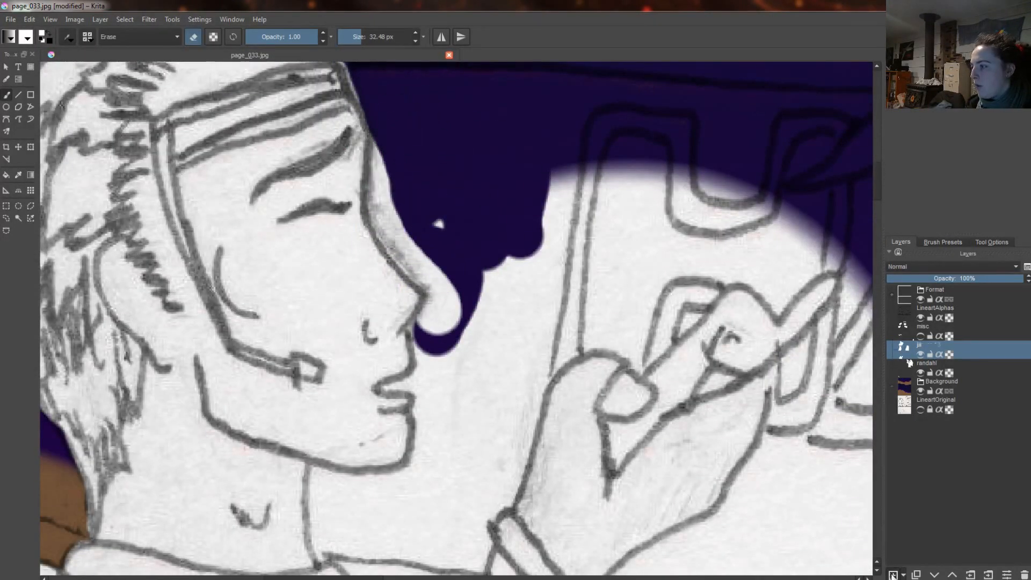
# Add a layer with a black sketch of a reshaped nose and open laughing mouth, erasing stray lines and undoing the last erasure
pyautogui.press('Insert')
pyautogui.press('e')
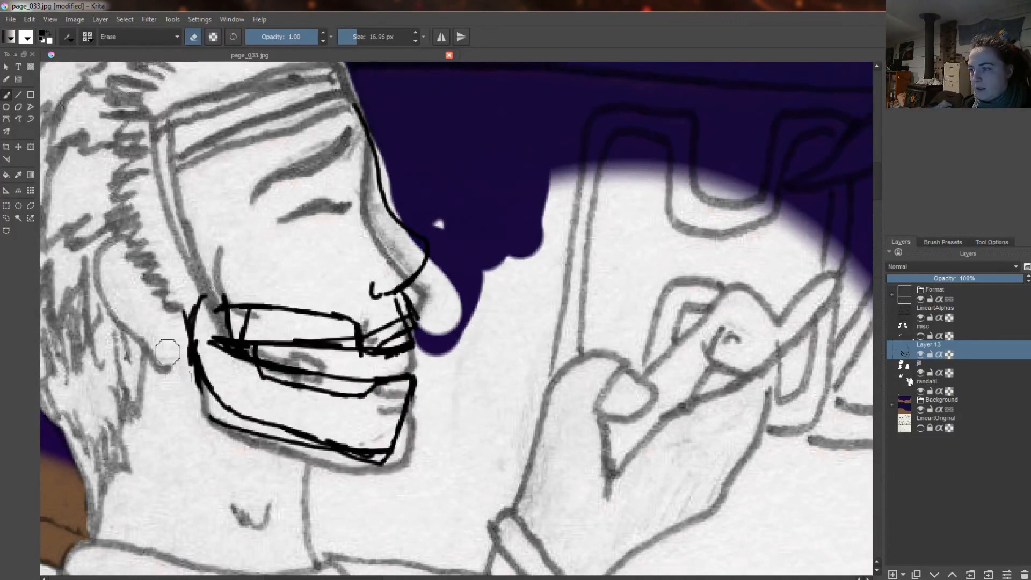
pyautogui.moveTo(322, 338); pyautogui.dragTo(306, 316)
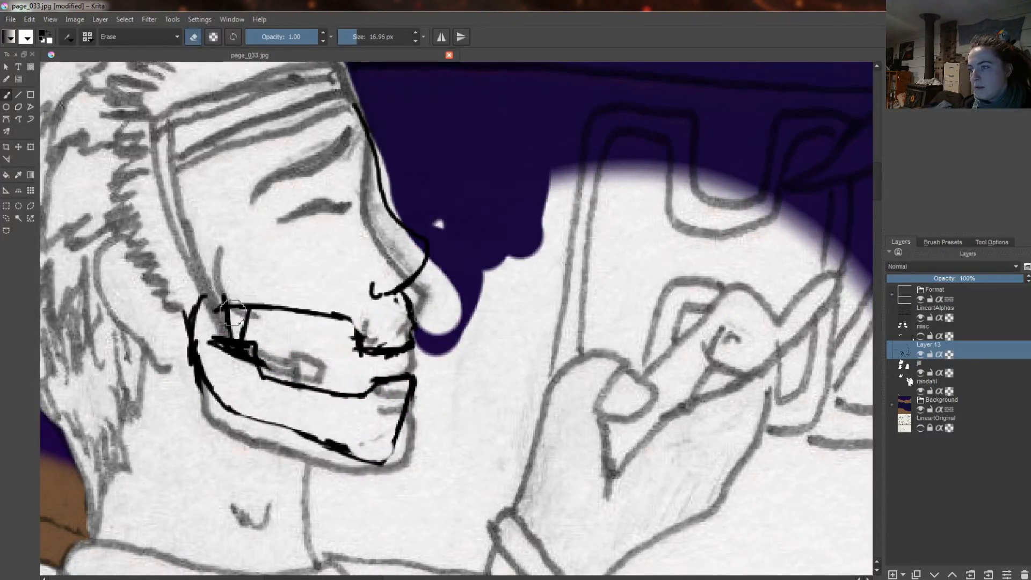
pyautogui.moveTo(232, 313)
pyautogui.mouseDown()
pyautogui.moveTo(329, 386)
pyautogui.moveTo(350, 317)
pyautogui.mouseUp()
pyautogui.hotkey('ctrl', 'z')
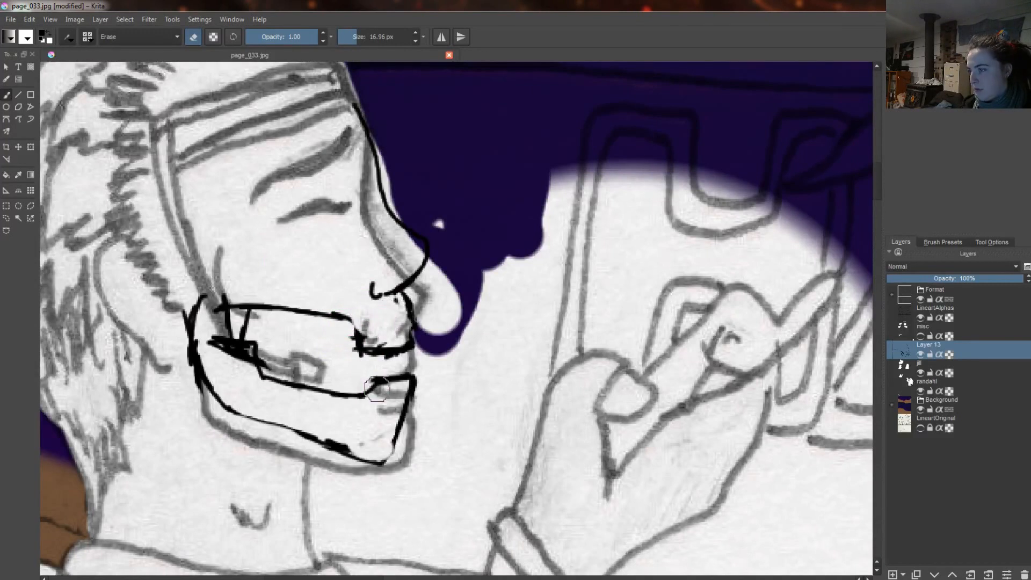
# On the white character layer, erase around the sketched nose, open mouth, chin and throat, enlarging the eraser to 20.08 px for the rest
pyautogui.click(916, 365)
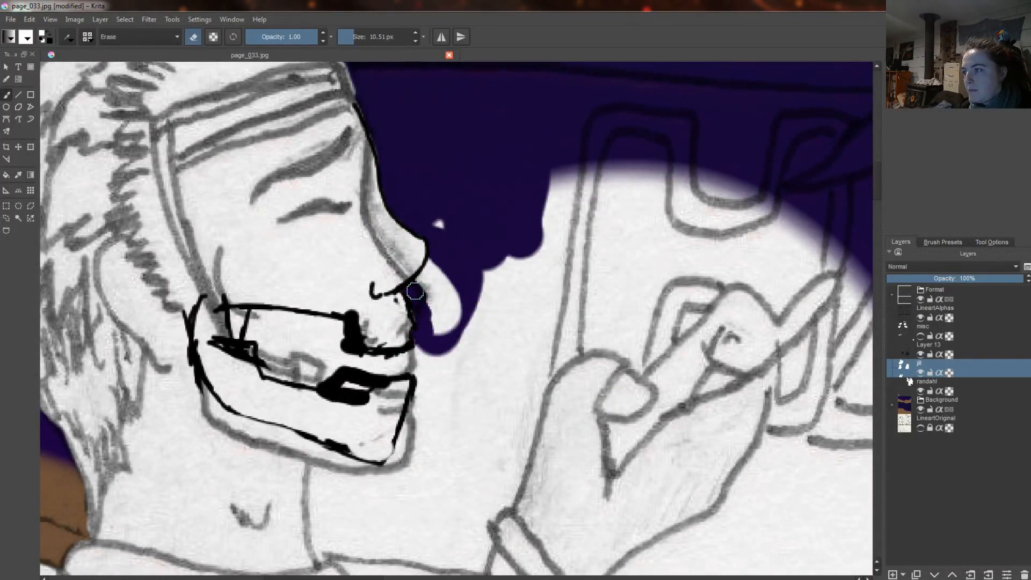
pyautogui.moveTo(415, 292); pyautogui.dragTo(447, 308)
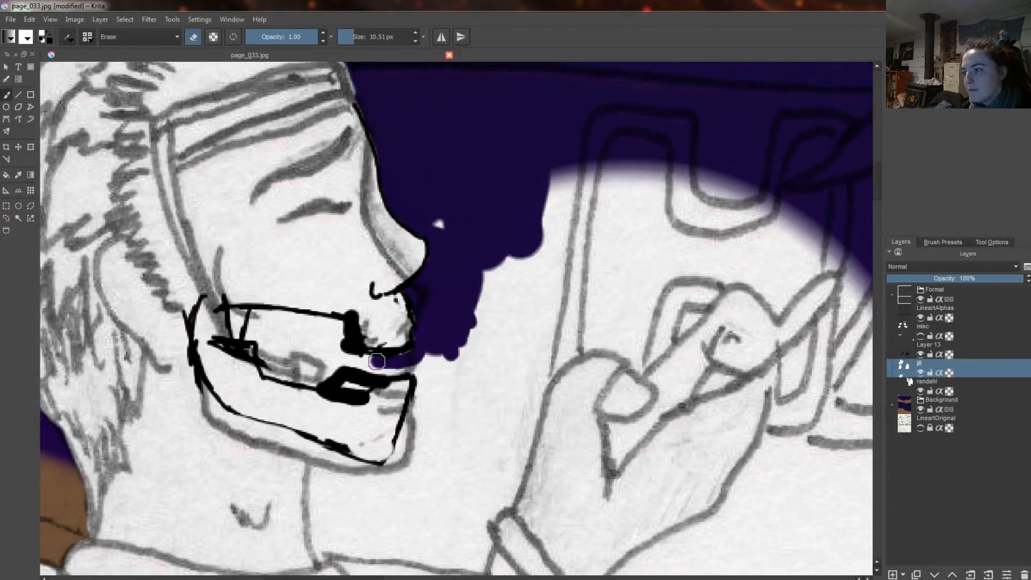
pyautogui.moveTo(421, 381); pyautogui.dragTo(382, 476)
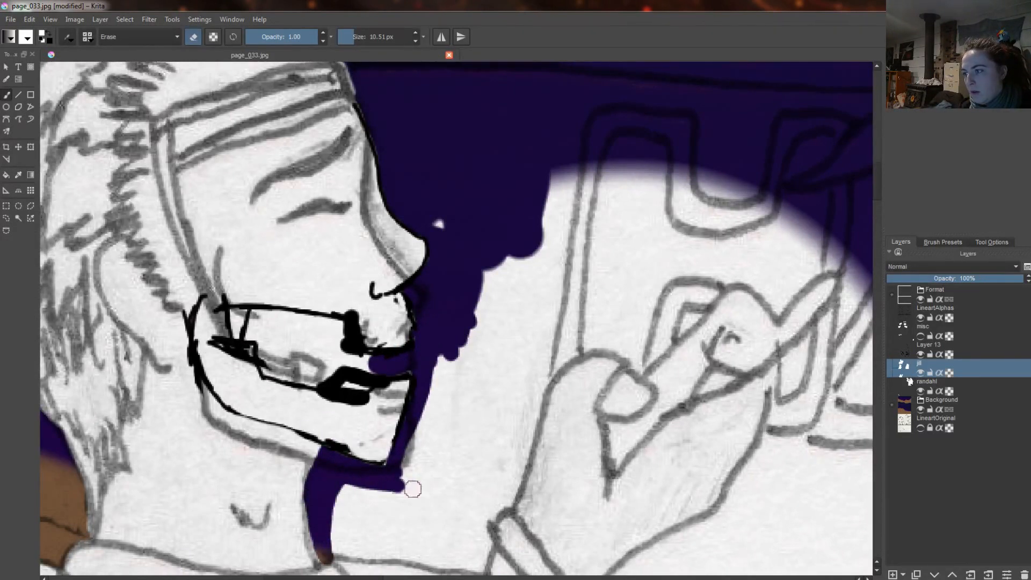
pyautogui.moveTo(412, 489); pyautogui.dragTo(413, 441)
pyautogui.keyDown('shift'); pyautogui.moveTo(435, 408); pyautogui.dragTo(450, 411); pyautogui.keyUp('shift')
pyautogui.moveTo(436, 365)
pyautogui.mouseDown()
pyautogui.moveTo(336, 490)
pyautogui.moveTo(446, 516)
pyautogui.mouseUp()
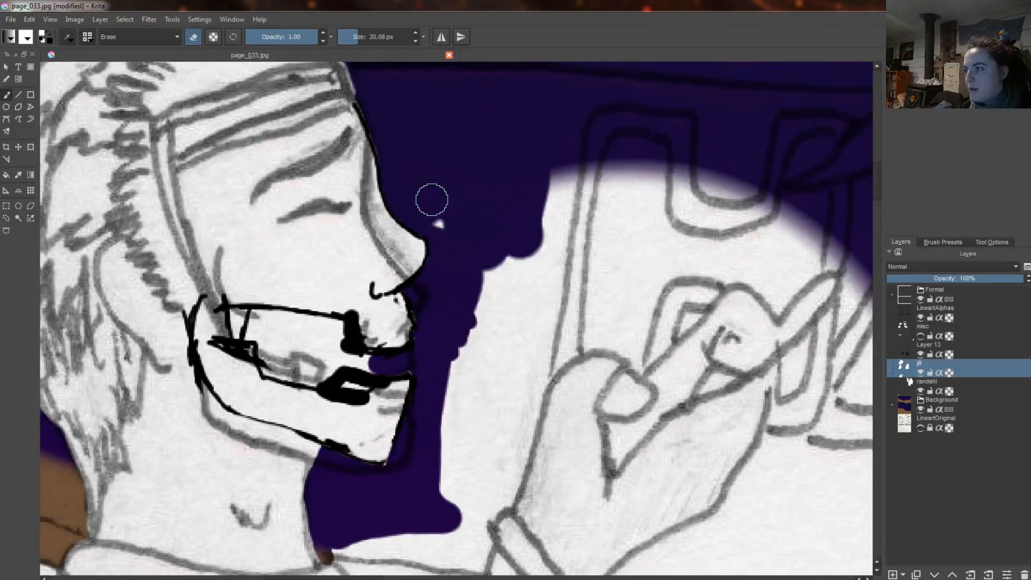
# Hide the mouth sketch layer and repaint the chin's white edge with a 10.41 px brush
pyautogui.click(921, 354)
pyautogui.keyDown('shift'); pyautogui.moveTo(385, 301); pyautogui.dragTo(369, 304); pyautogui.keyUp('shift')
pyautogui.scroll(1, 366, 306)
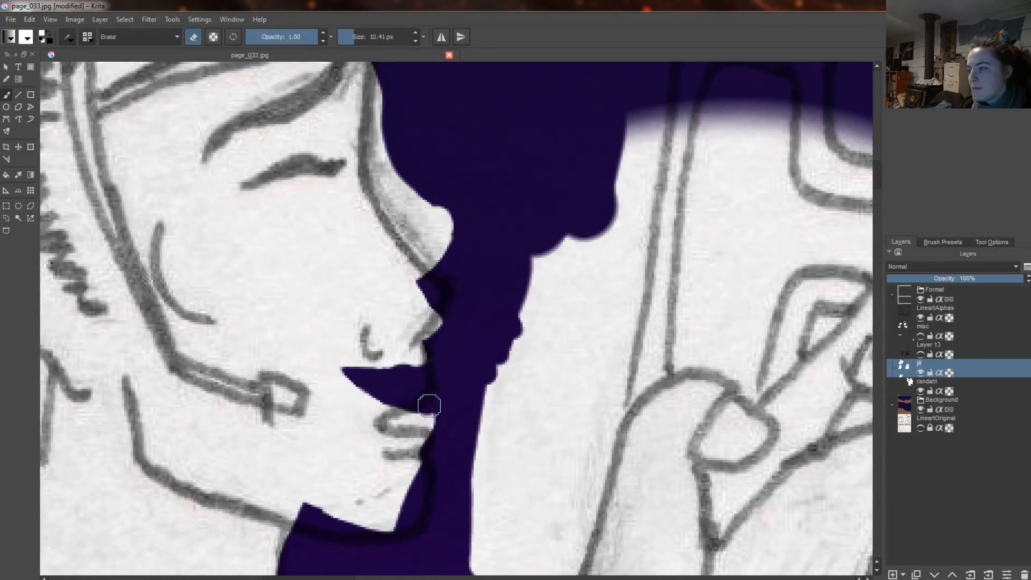
pyautogui.moveTo(376, 533); pyautogui.dragTo(416, 473)
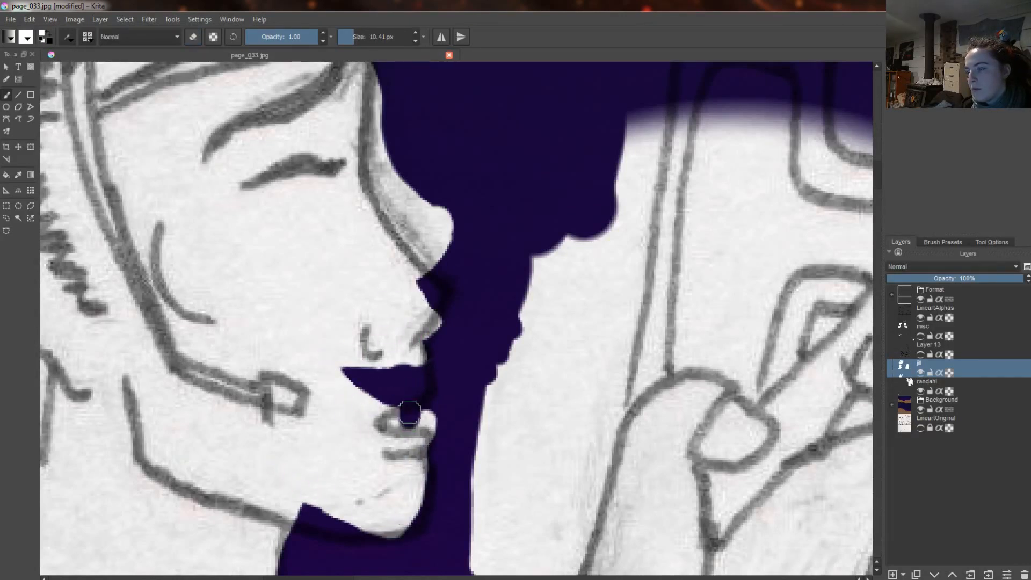
# Hide the LineartAlphas layer to expose the bare white edge of the figure's face and mouth
pyautogui.scroll(-4, 389, 435)
pyautogui.click(920, 318)
pyautogui.scroll(5, 405, 340)
pyautogui.moveTo(876, 160); pyautogui.dragTo(875, 170)
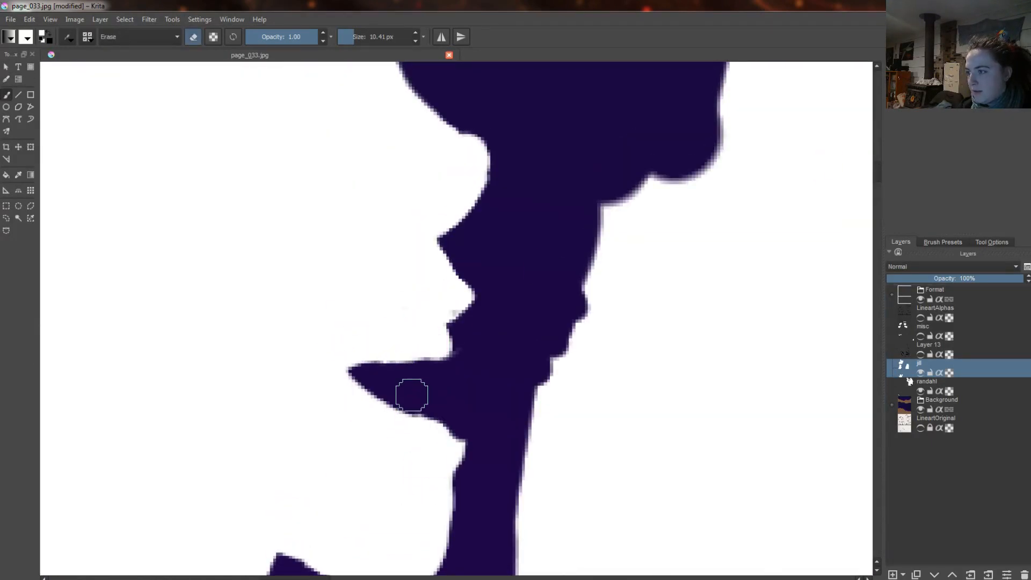
# Refine the white character layer's edge around the open mouth, lips and chin, alternating eraser and brush and reducing the size to 4.86 px
pyautogui.moveTo(412, 394)
pyautogui.mouseDown()
pyautogui.moveTo(469, 441)
pyautogui.moveTo(437, 553)
pyautogui.mouseUp()
pyautogui.scroll(-4, 444, 424)
pyautogui.scroll(4, 418, 398)
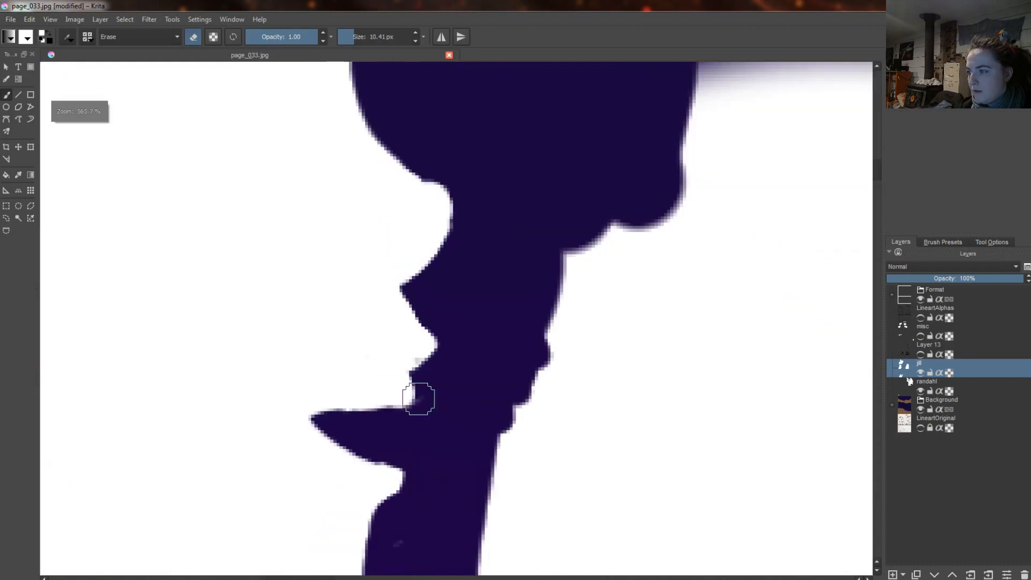
pyautogui.moveTo(418, 398); pyautogui.dragTo(331, 417)
pyautogui.scroll(-4, 322, 394)
pyautogui.scroll(4, 349, 395)
pyautogui.press('e')
pyautogui.press('e')
pyautogui.moveTo(331, 366); pyautogui.dragTo(354, 398)
pyautogui.hotkey('ctrl', 'z')
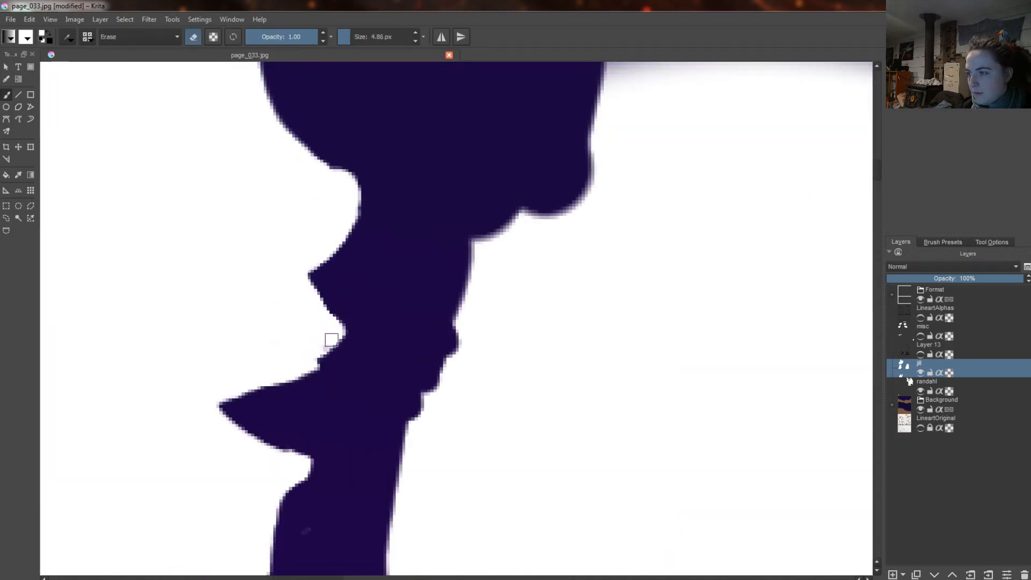
pyautogui.scroll(2, 326, 336)
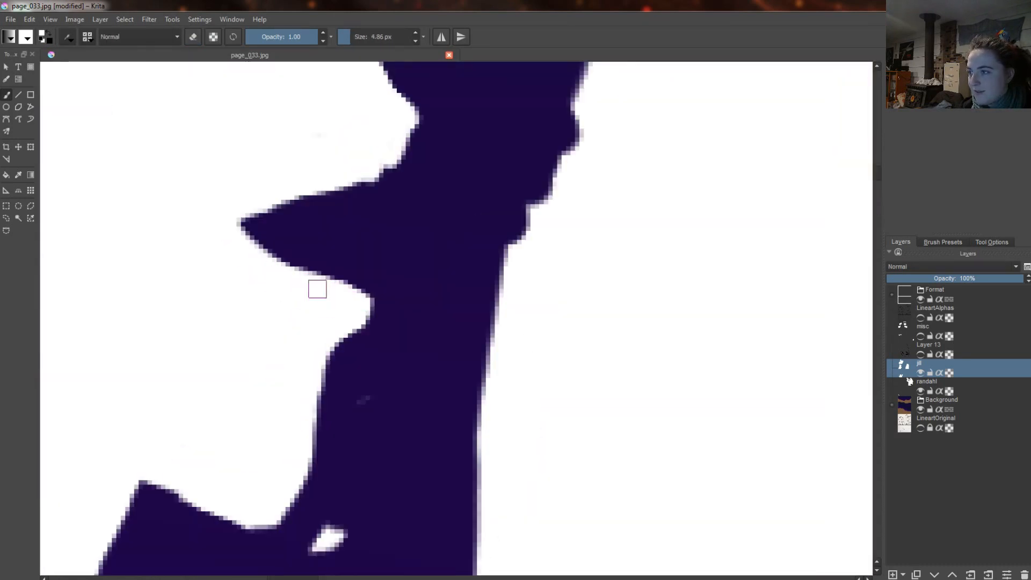
pyautogui.scroll(-2, 317, 288)
pyautogui.press('e')
# Show the LineartAlphas layer again, leaving the misc layer and Layer 13 hidden
pyautogui.click(920, 336)
pyautogui.click(920, 336)
pyautogui.click(920, 355)
pyautogui.click(920, 354)
pyautogui.click(920, 318)
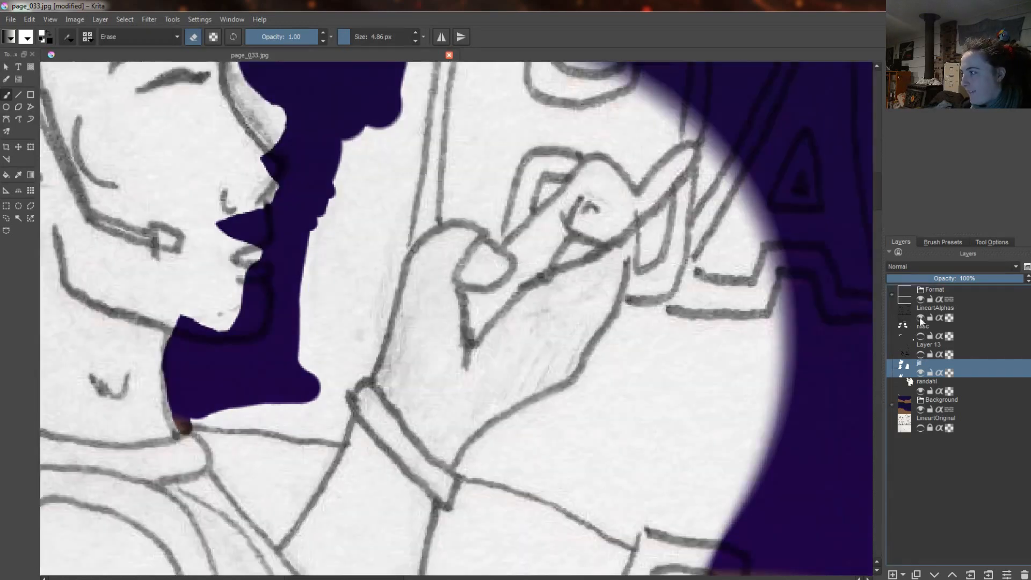
# Erase the white between the laughing figure's collar, vest and raised forearm, following the line art
pyautogui.scroll(-3, 223, 458)
pyautogui.scroll(4, 237, 477)
pyautogui.moveTo(113, 322); pyautogui.dragTo(232, 486)
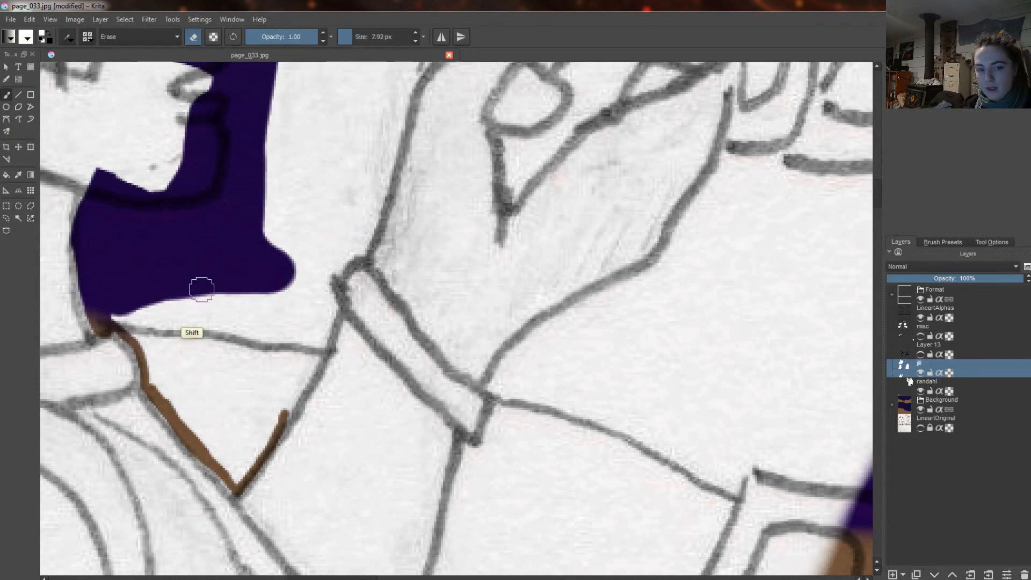
pyautogui.moveTo(202, 290); pyautogui.dragTo(218, 236)
pyautogui.press('e')
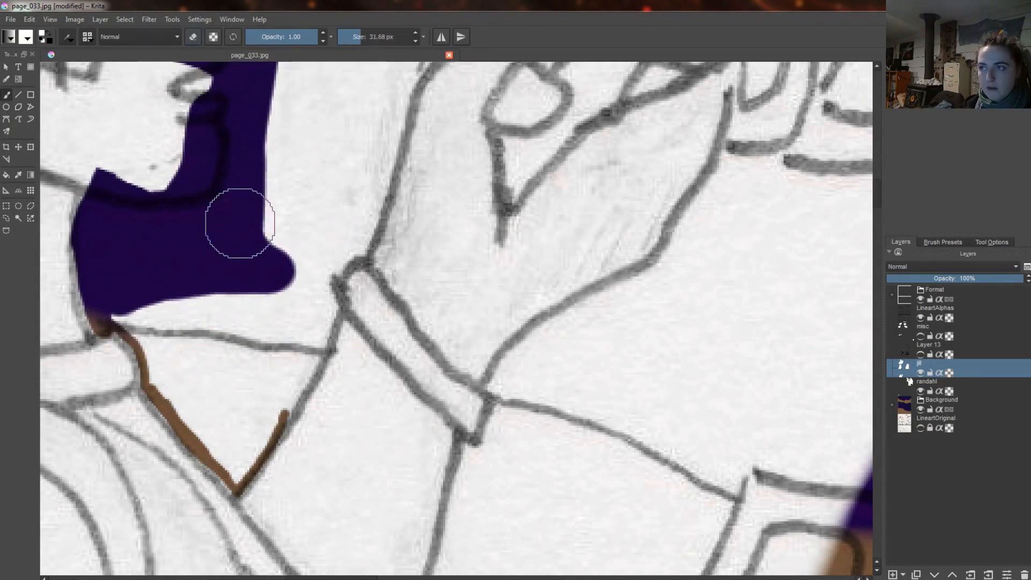
pyautogui.press('e')
pyautogui.moveTo(276, 363); pyautogui.dragTo(242, 427)
pyautogui.moveTo(177, 384); pyautogui.dragTo(149, 383)
pyautogui.moveTo(185, 416); pyautogui.dragTo(229, 458)
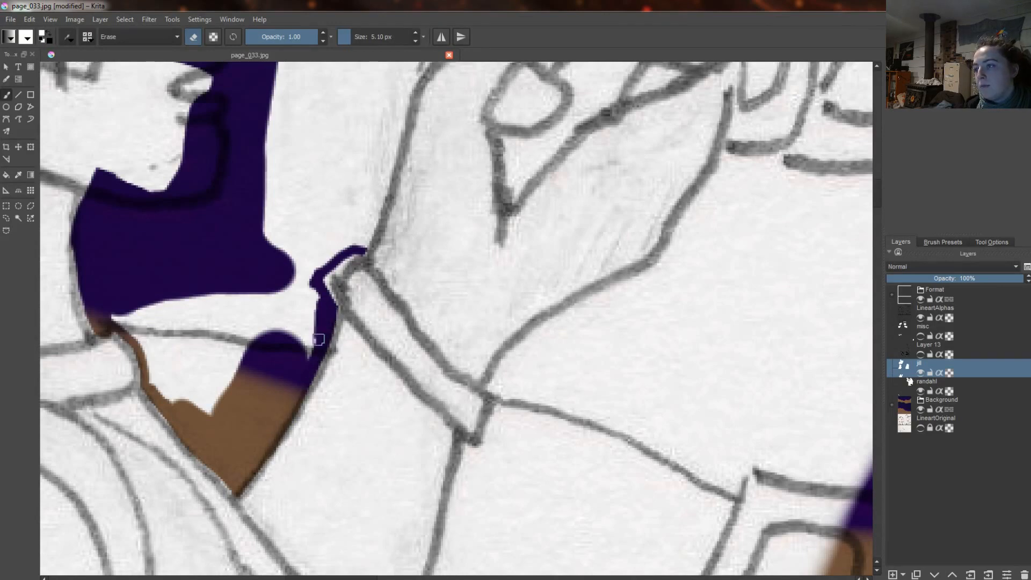
# Erase the white around the wristband's outer corner and between the face and the back of the raised hand
pyautogui.moveTo(256, 274); pyautogui.dragTo(276, 349)
pyautogui.moveTo(154, 346)
pyautogui.mouseDown()
pyautogui.moveTo(161, 377)
pyautogui.moveTo(224, 372)
pyautogui.moveTo(247, 322)
pyautogui.mouseUp()
pyautogui.moveTo(876, 197); pyautogui.dragTo(876, 189)
pyautogui.moveTo(356, 384)
pyautogui.mouseDown()
pyautogui.moveTo(357, 370)
pyautogui.moveTo(249, 384)
pyautogui.moveTo(359, 326)
pyautogui.mouseUp()
pyautogui.moveTo(342, 195); pyautogui.dragTo(376, 195)
pyautogui.moveTo(317, 341); pyautogui.dragTo(276, 355)
pyautogui.scroll(5, 276, 355)
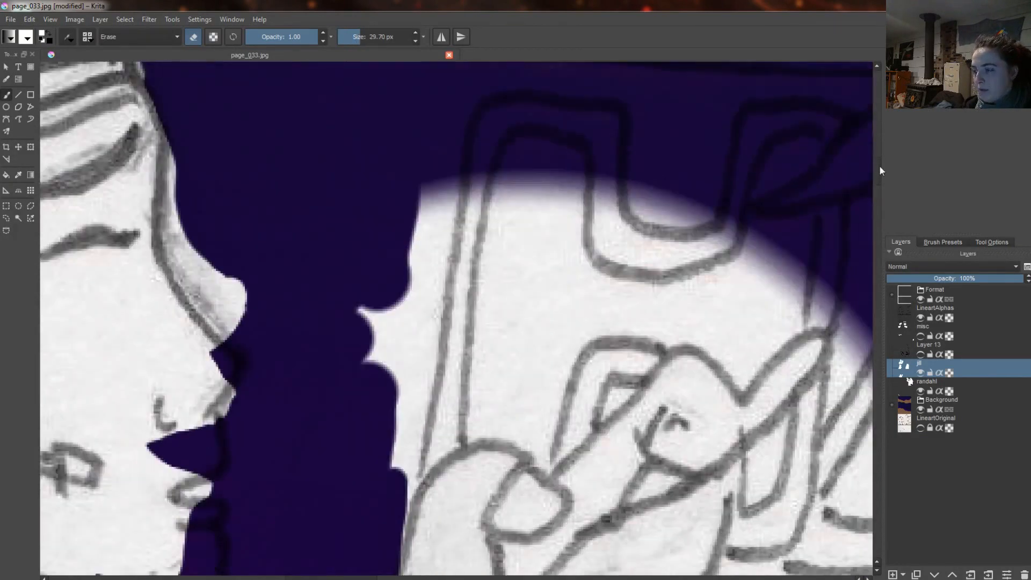
# Erase the white above the raised hand's thumb and knuckles with a 29.70 px eraser, touching up the edges with the brush
pyautogui.moveTo(381, 507)
pyautogui.mouseDown()
pyautogui.moveTo(402, 444)
pyautogui.moveTo(465, 410)
pyautogui.moveTo(570, 392)
pyautogui.mouseUp()
pyautogui.press('e')
pyautogui.moveTo(620, 457); pyautogui.dragTo(562, 496)
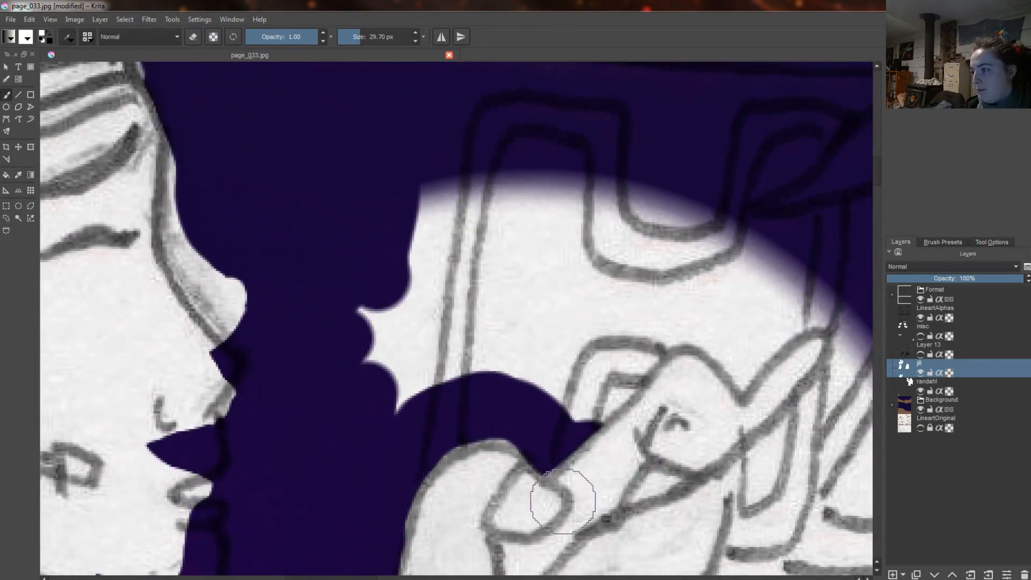
pyautogui.press('e')
pyautogui.moveTo(577, 401)
pyautogui.mouseDown()
pyautogui.moveTo(609, 377)
pyautogui.moveTo(722, 336)
pyautogui.moveTo(629, 323)
pyautogui.mouseUp()
pyautogui.press('e')
pyautogui.moveTo(807, 373); pyautogui.dragTo(780, 396)
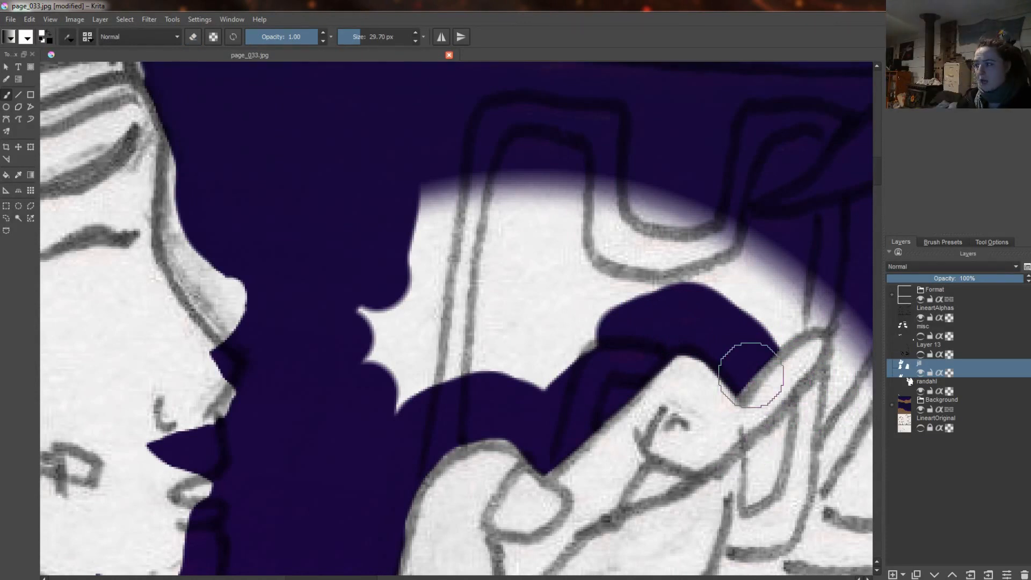
pyautogui.moveTo(750, 375)
pyautogui.mouseDown()
pyautogui.moveTo(766, 310)
pyautogui.moveTo(744, 327)
pyautogui.moveTo(569, 376)
pyautogui.moveTo(578, 305)
pyautogui.moveTo(743, 226)
pyautogui.moveTo(685, 250)
pyautogui.mouseUp()
pyautogui.press('e')
# Erase the white around the pointing fingertip and over the neighbouring HA lettering, repainting the finger edge where needed
pyautogui.moveTo(357, 577); pyautogui.dragTo(398, 578)
pyautogui.moveTo(878, 173); pyautogui.dragTo(877, 186)
pyautogui.moveTo(489, 80); pyautogui.dragTo(498, 114)
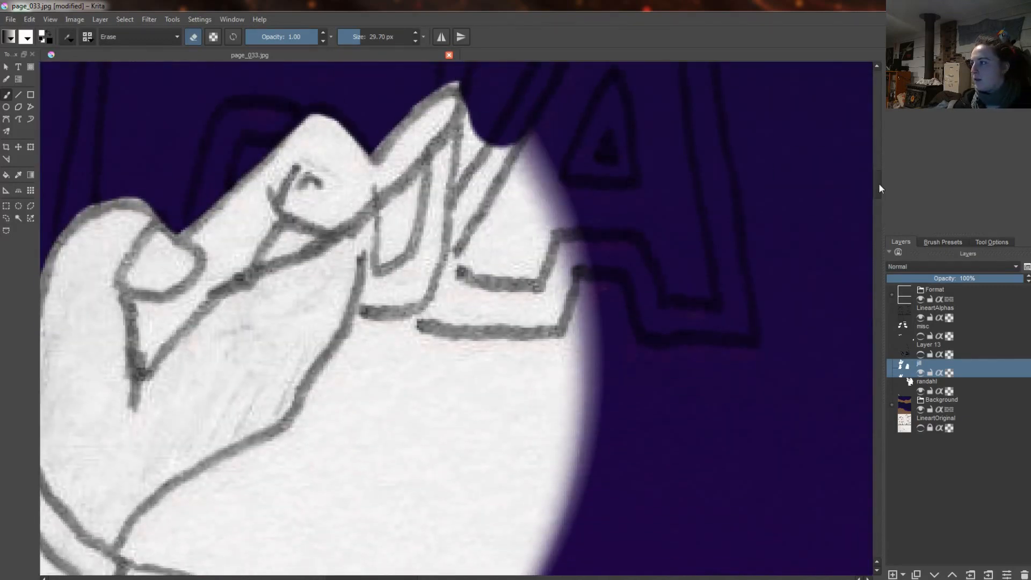
pyautogui.moveTo(879, 188); pyautogui.dragTo(879, 174)
pyautogui.moveTo(440, 184)
pyautogui.mouseDown()
pyautogui.moveTo(493, 278)
pyautogui.moveTo(387, 379)
pyautogui.moveTo(403, 365)
pyautogui.mouseUp()
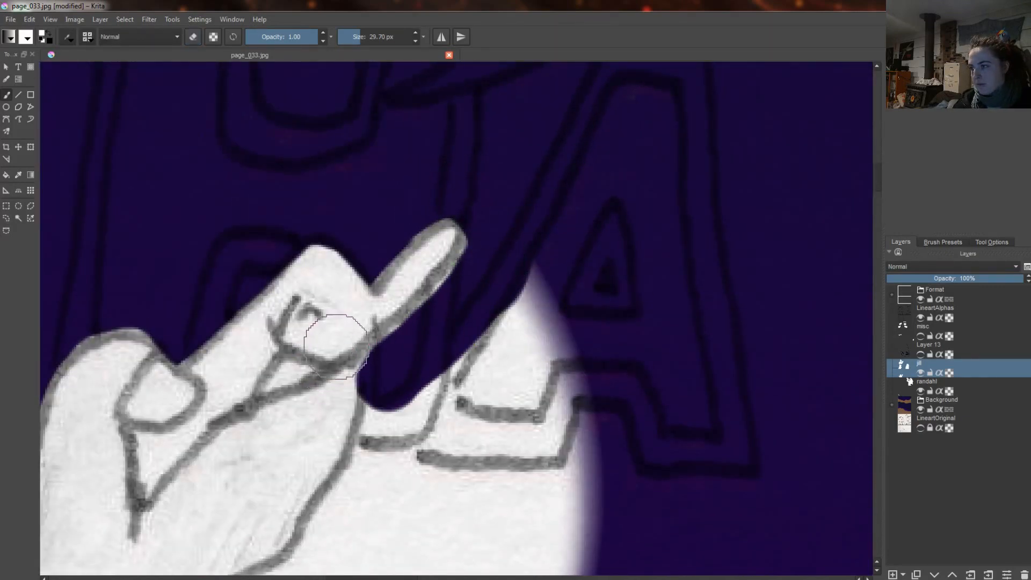
pyautogui.press('e')
pyautogui.moveTo(585, 279)
pyautogui.mouseDown()
pyautogui.moveTo(593, 430)
pyautogui.moveTo(405, 416)
pyautogui.moveTo(368, 495)
pyautogui.moveTo(322, 542)
pyautogui.mouseUp()
# Erase the white beneath the raised hand and trim along the wristband's inner end with a 7.86 px eraser
pyautogui.moveTo(878, 178)
pyautogui.mouseDown()
pyautogui.moveTo(879, 198)
pyautogui.moveTo(877, 188)
pyautogui.mouseUp()
pyautogui.click(365, 36)
pyautogui.moveTo(508, 145)
pyautogui.mouseDown()
pyautogui.moveTo(598, 407)
pyautogui.moveTo(529, 324)
pyautogui.mouseUp()
pyautogui.moveTo(376, 577); pyautogui.dragTo(344, 578)
pyautogui.moveTo(649, 333)
pyautogui.mouseDown()
pyautogui.moveTo(661, 283)
pyautogui.moveTo(506, 409)
pyautogui.moveTo(751, 520)
pyautogui.mouseUp()
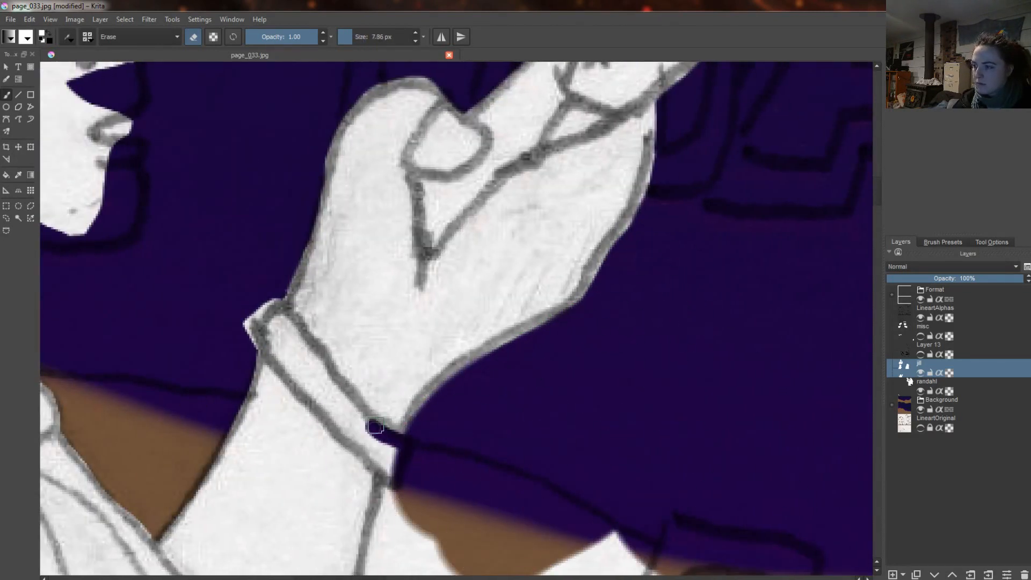
pyautogui.press('e')
# Erase the white along the forearm's outer side below the wristband with a 14.88 px eraser
pyautogui.scroll(-5, 374, 478)
pyautogui.moveTo(437, 333)
pyautogui.mouseDown()
pyautogui.moveTo(413, 322)
pyautogui.moveTo(370, 414)
pyautogui.mouseUp()
pyautogui.moveTo(424, 279); pyautogui.dragTo(413, 435)
pyautogui.moveTo(320, 526); pyautogui.dragTo(389, 273)
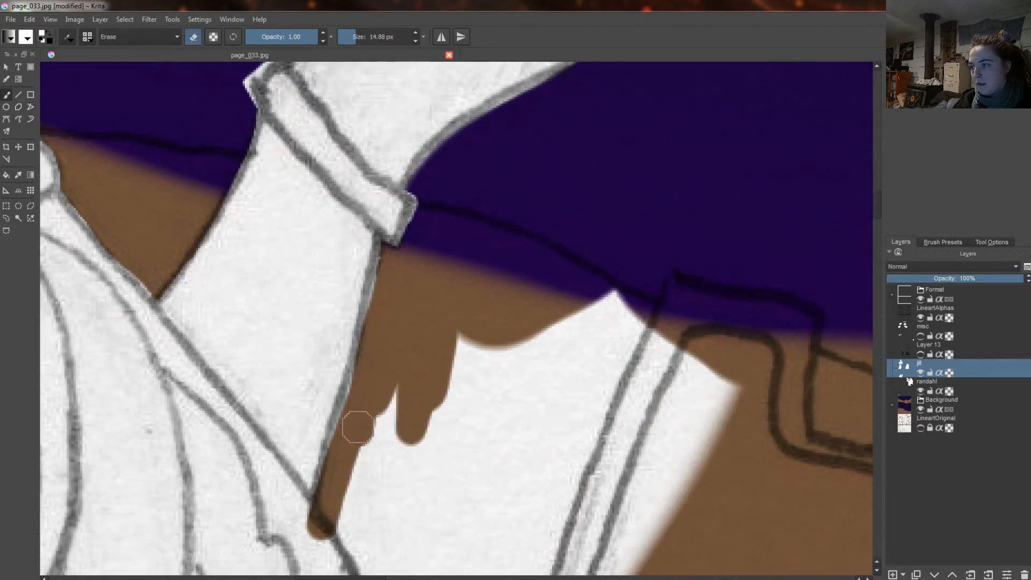
pyautogui.press('e')
pyautogui.moveTo(322, 545)
pyautogui.mouseDown()
pyautogui.moveTo(356, 529)
pyautogui.moveTo(397, 387)
pyautogui.mouseUp()
# Erase the white along the front of the vest and torso down to the panel's lower border
pyautogui.scroll(-5, 378, 276)
pyautogui.moveTo(377, 277); pyautogui.dragTo(403, 318)
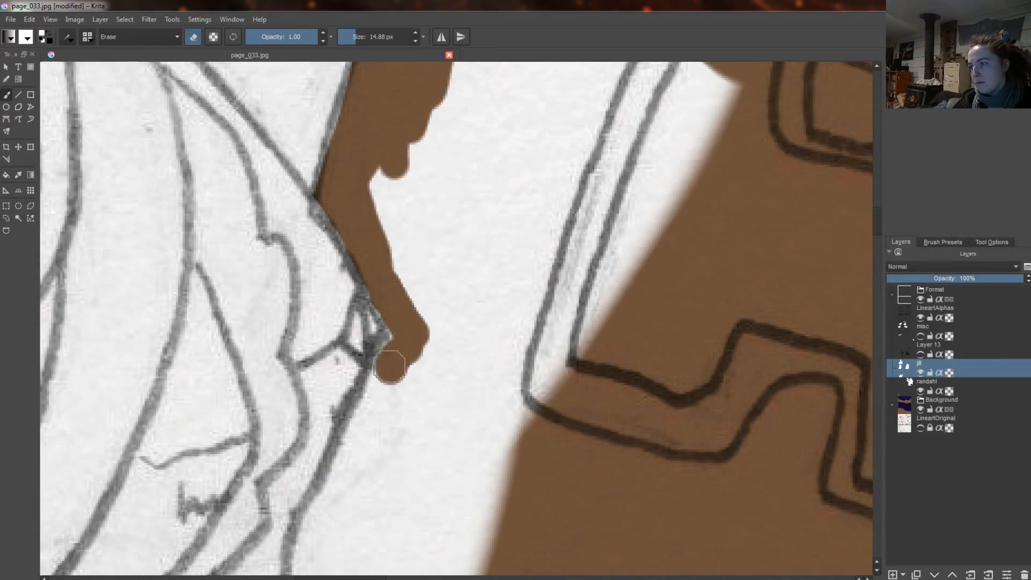
pyautogui.moveTo(376, 391)
pyautogui.mouseDown()
pyautogui.moveTo(387, 425)
pyautogui.moveTo(348, 464)
pyautogui.mouseUp()
pyautogui.moveTo(399, 340); pyautogui.dragTo(299, 562)
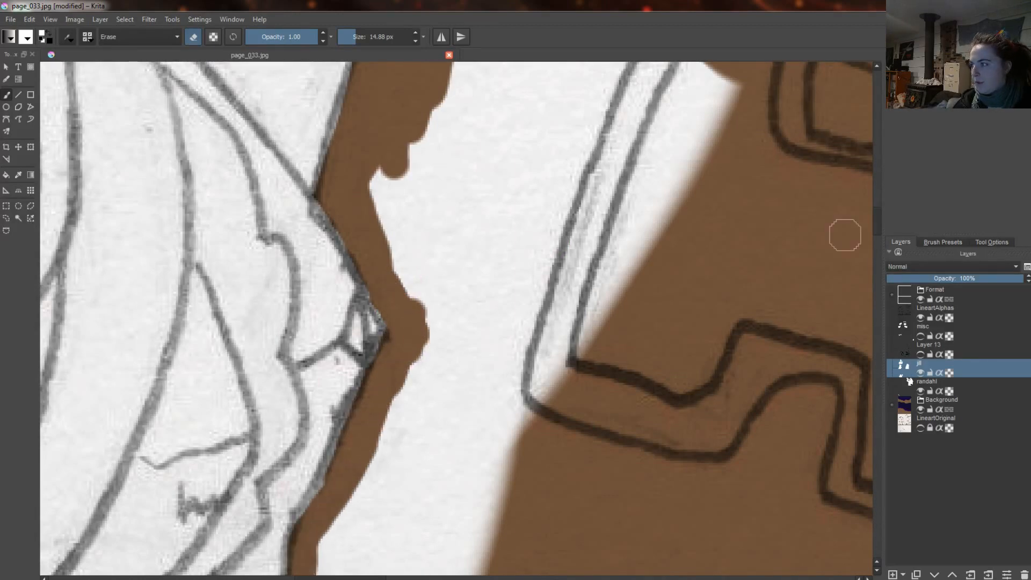
pyautogui.moveTo(877, 222); pyautogui.dragTo(877, 234)
pyautogui.moveTo(302, 369)
pyautogui.mouseDown()
pyautogui.moveTo(396, 239)
pyautogui.moveTo(411, 285)
pyautogui.moveTo(459, 193)
pyautogui.mouseUp()
pyautogui.moveTo(877, 244); pyautogui.dragTo(877, 228)
pyautogui.moveTo(383, 249)
pyautogui.mouseDown()
pyautogui.moveTo(395, 299)
pyautogui.moveTo(483, 430)
pyautogui.mouseUp()
# Erase the leftover white patch in front of the laughing figure's torso with a 54.84 px eraser
pyautogui.press('-')
pyautogui.press('-')
pyautogui.press('-')
pyautogui.press('-')
pyautogui.moveTo(481, 300); pyautogui.dragTo(492, 301)
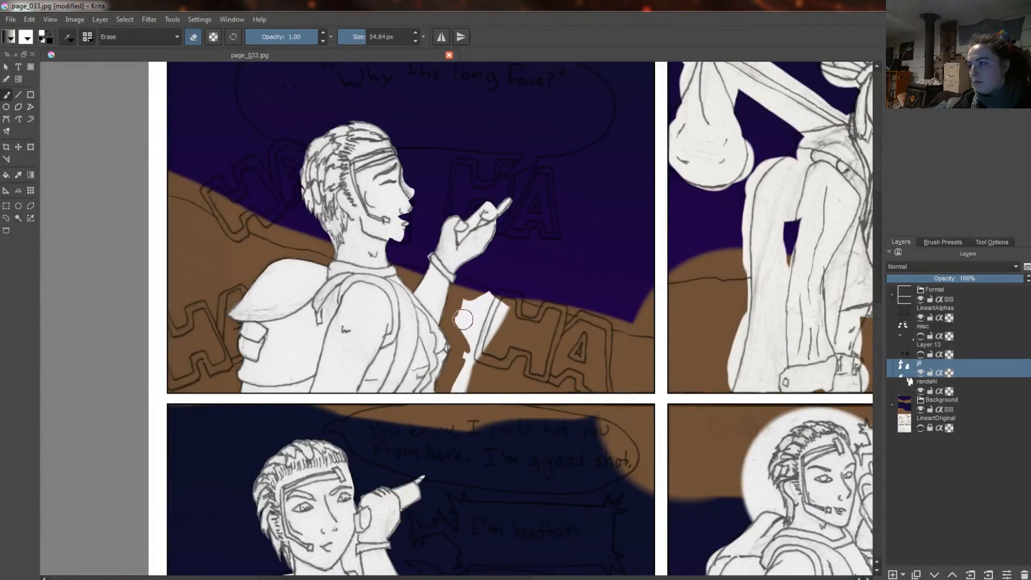
pyautogui.scroll(-1, 505, 322)
pyautogui.moveTo(469, 334)
pyautogui.mouseDown()
pyautogui.moveTo(461, 384)
pyautogui.moveTo(450, 204)
pyautogui.mouseUp()
# In the panel below, erase the white between face, neck and raised wrist at 20.99 px and repaint the arm and collar edges
pyautogui.scroll(5, 400, 507)
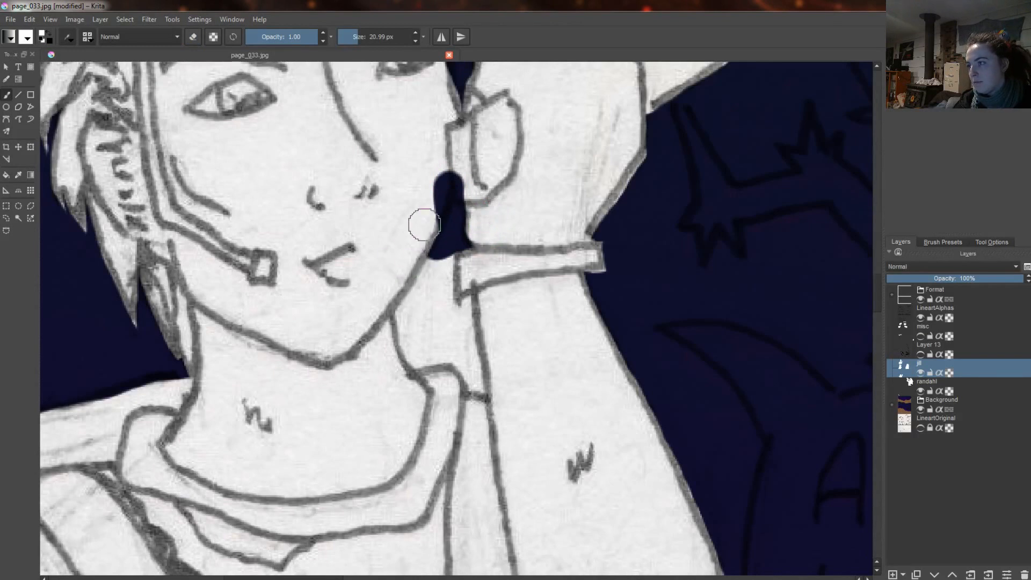
pyautogui.moveTo(442, 261)
pyautogui.mouseDown()
pyautogui.moveTo(441, 305)
pyautogui.moveTo(472, 323)
pyautogui.mouseUp()
pyautogui.moveTo(489, 383)
pyautogui.mouseDown()
pyautogui.moveTo(436, 374)
pyautogui.moveTo(393, 272)
pyautogui.moveTo(441, 259)
pyautogui.moveTo(467, 373)
pyautogui.mouseUp()
pyautogui.press('e')
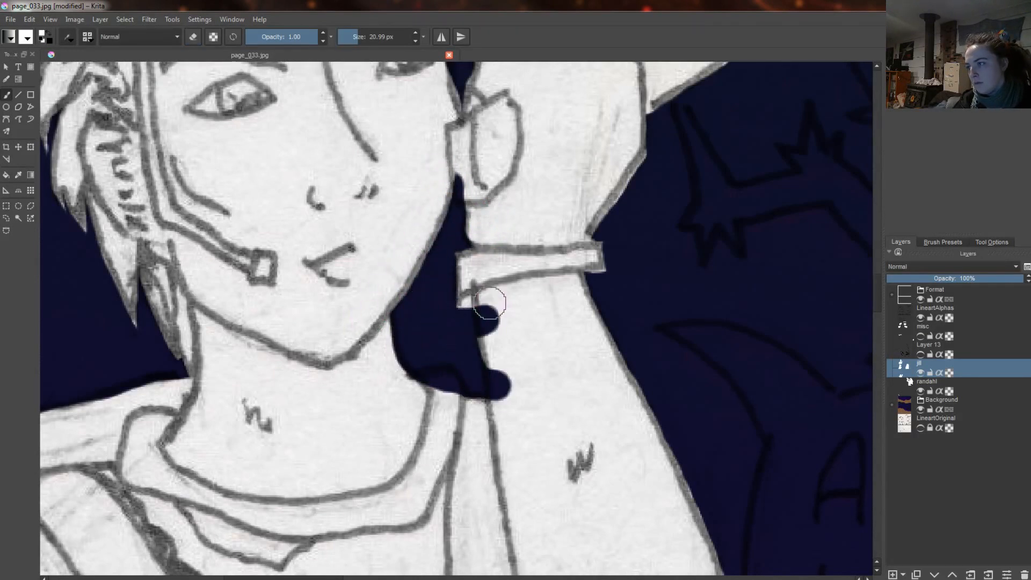
pyautogui.moveTo(489, 303)
pyautogui.mouseDown()
pyautogui.moveTo(505, 404)
pyautogui.moveTo(419, 386)
pyautogui.mouseUp()
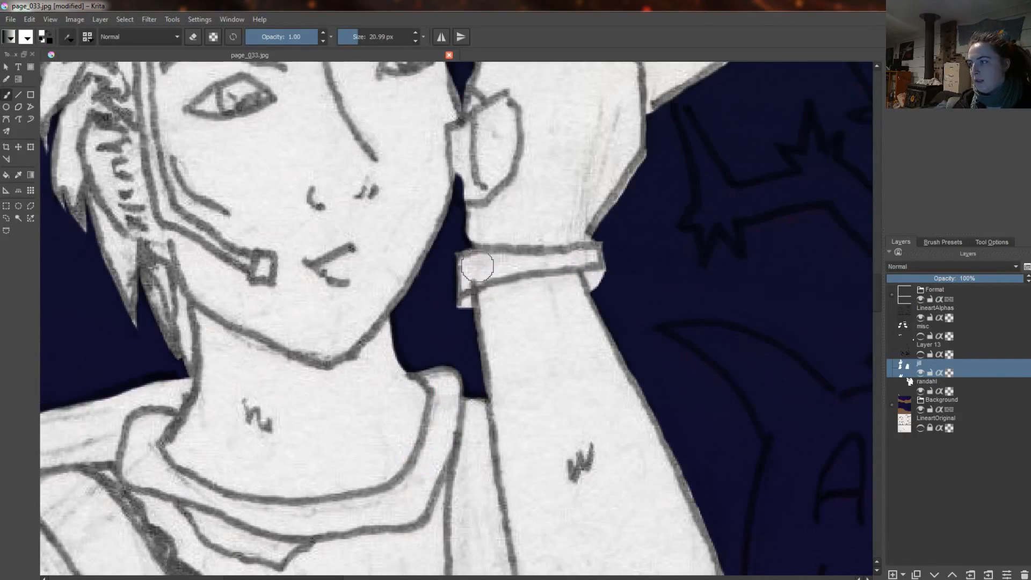
# In the shooting-contest panel, erase the white between the figure's face and raised hand, repainting the face where overcut
pyautogui.scroll(-4, 550, 249)
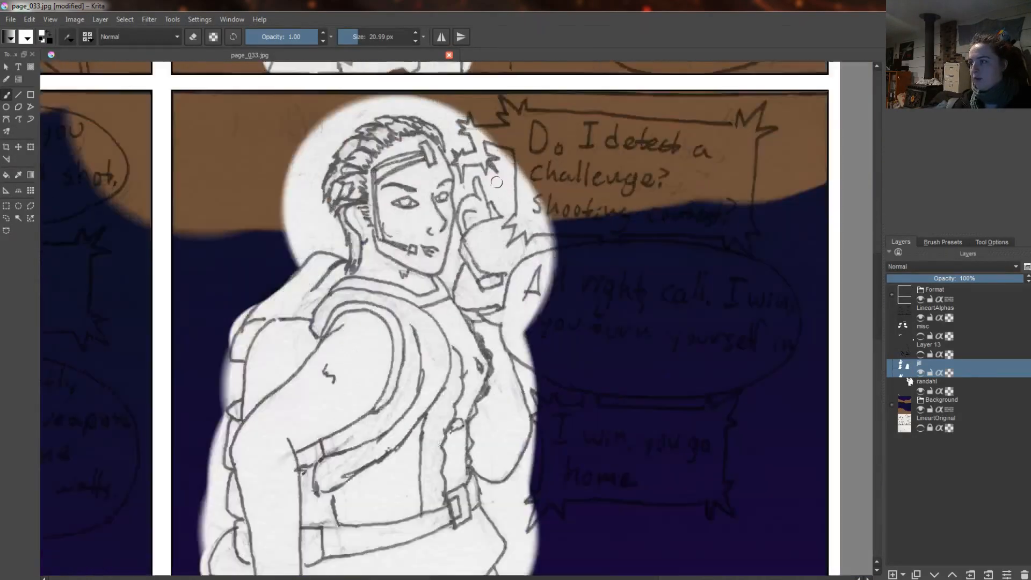
pyautogui.scroll(3, 402, 415)
pyautogui.moveTo(399, 427); pyautogui.dragTo(412, 336)
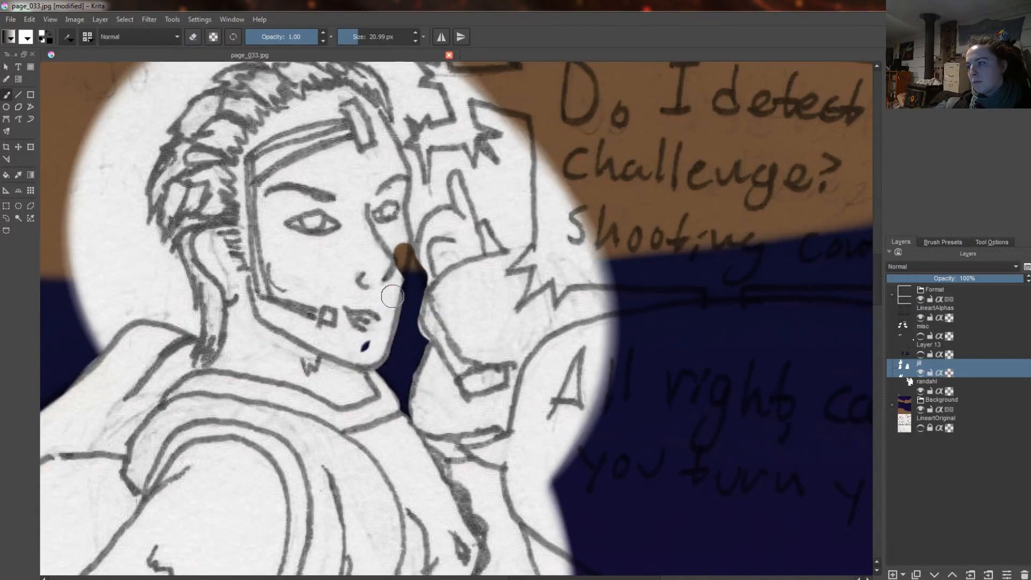
pyautogui.moveTo(421, 225); pyautogui.dragTo(421, 122)
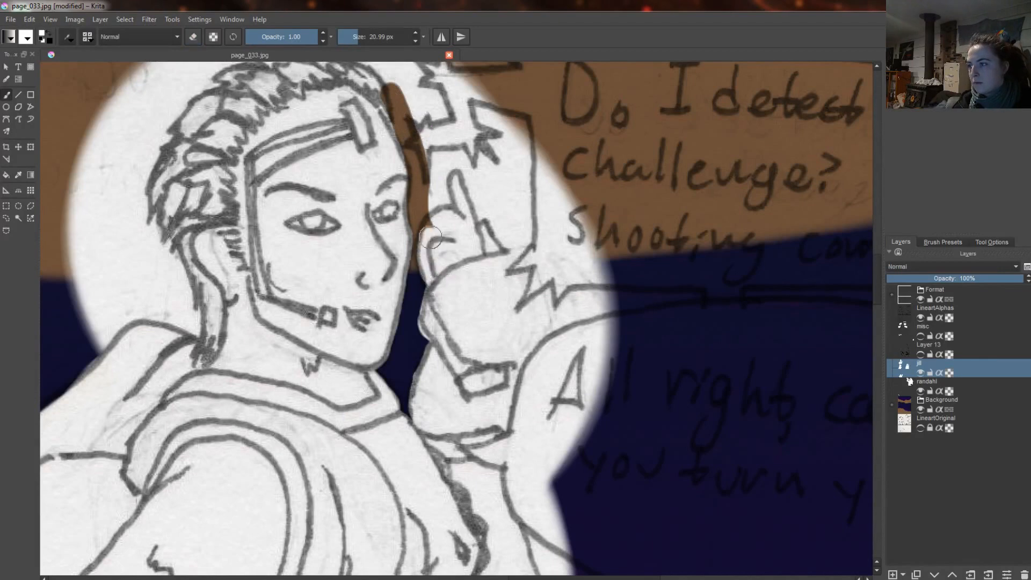
# Erase the white behind the figure's neck and nape in the same panel, repainting the overcut edges
pyautogui.scroll(3, 875, 227)
pyautogui.moveTo(221, 486)
pyautogui.mouseDown()
pyautogui.moveTo(221, 377)
pyautogui.moveTo(516, 356)
pyautogui.mouseUp()
pyautogui.scroll(3, 509, 355)
pyautogui.moveTo(492, 421); pyautogui.dragTo(513, 232)
pyautogui.press('e')
pyautogui.moveTo(506, 296); pyautogui.dragTo(513, 231)
pyautogui.press('e')
pyautogui.moveTo(505, 315)
pyautogui.mouseDown()
pyautogui.moveTo(477, 214)
pyautogui.moveTo(430, 118)
pyautogui.mouseUp()
pyautogui.press('e')
pyautogui.moveTo(450, 121); pyautogui.dragTo(448, 154)
# Erase the white up along the back of the figure's head, correcting the hair edge with the brush
pyautogui.scroll(5, 449, 154)
pyautogui.press('e')
pyautogui.moveTo(405, 407)
pyautogui.mouseDown()
pyautogui.moveTo(426, 296)
pyautogui.moveTo(449, 312)
pyautogui.moveTo(398, 274)
pyautogui.mouseUp()
pyautogui.press('e')
pyautogui.press('e')
pyautogui.moveTo(371, 351); pyautogui.dragTo(377, 210)
pyautogui.press('e')
pyautogui.moveTo(380, 145); pyautogui.dragTo(373, 233)
pyautogui.scroll(4, 374, 180)
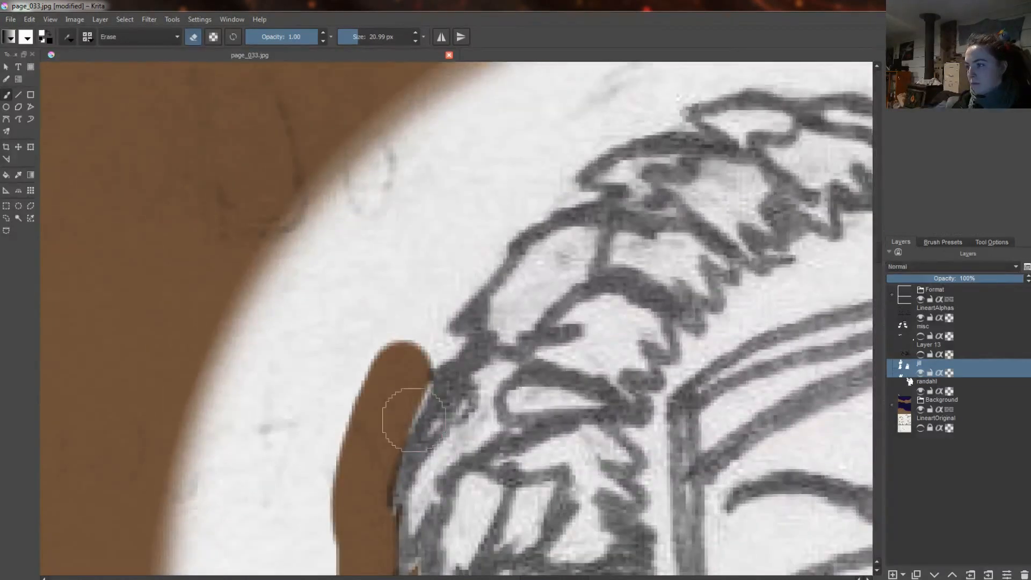
# Erase the white along the upper back and top of the hair at 20.99 px, restoring overcut strands
pyautogui.press('e')
pyautogui.moveTo(402, 414)
pyautogui.mouseDown()
pyautogui.moveTo(397, 383)
pyautogui.moveTo(462, 303)
pyautogui.moveTo(478, 300)
pyautogui.moveTo(406, 330)
pyautogui.moveTo(527, 167)
pyautogui.moveTo(640, 161)
pyautogui.moveTo(600, 150)
pyautogui.moveTo(637, 116)
pyautogui.moveTo(723, 99)
pyautogui.mouseUp()
pyautogui.press('e')
pyautogui.press('e')
pyautogui.press('e')
pyautogui.press('e')
pyautogui.press('e')
pyautogui.moveTo(877, 252); pyautogui.dragTo(878, 243)
pyautogui.press('e')
pyautogui.moveTo(745, 329); pyautogui.dragTo(712, 302)
pyautogui.press('e')
pyautogui.moveTo(660, 278); pyautogui.dragTo(770, 266)
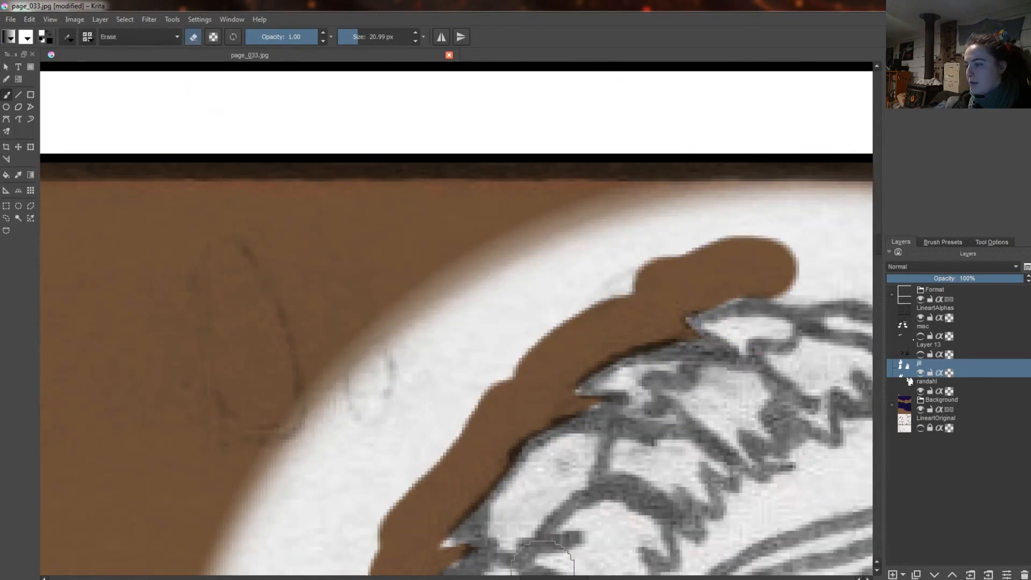
# Extend the erased band across the top of the hair and widen it down the back of the head
pyautogui.moveTo(547, 579); pyautogui.dragTo(590, 578)
pyautogui.moveTo(382, 272)
pyautogui.mouseDown()
pyautogui.moveTo(548, 289)
pyautogui.moveTo(71, 366)
pyautogui.mouseUp()
pyautogui.moveTo(569, 579); pyautogui.dragTo(523, 578)
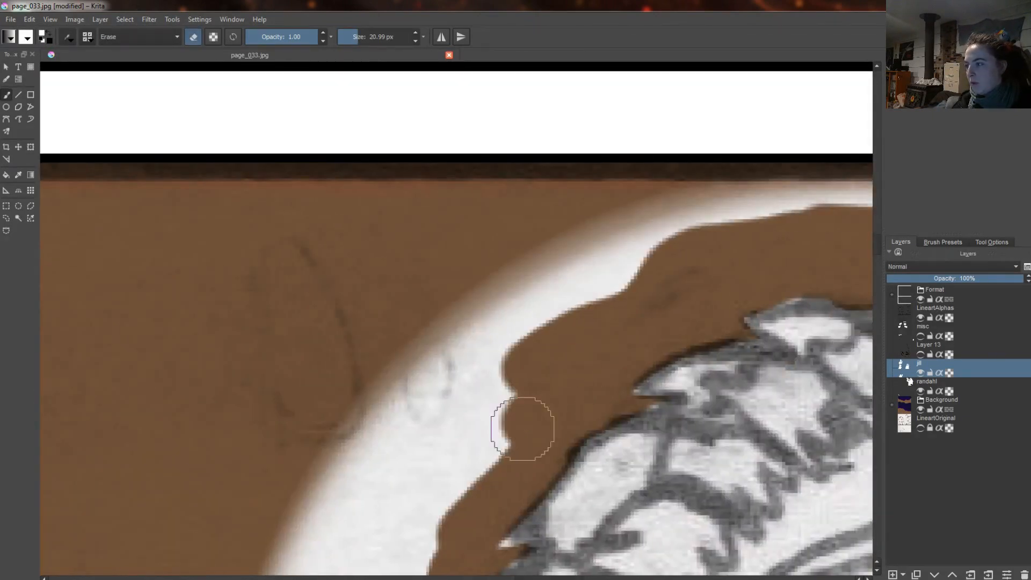
pyautogui.moveTo(523, 428); pyautogui.dragTo(419, 527)
pyautogui.moveTo(877, 244); pyautogui.dragTo(877, 262)
pyautogui.moveTo(379, 126)
pyautogui.mouseDown()
pyautogui.moveTo(403, 180)
pyautogui.moveTo(458, 519)
pyautogui.mouseUp()
pyautogui.scroll(-5, 457, 519)
pyautogui.moveTo(877, 247); pyautogui.dragTo(877, 279)
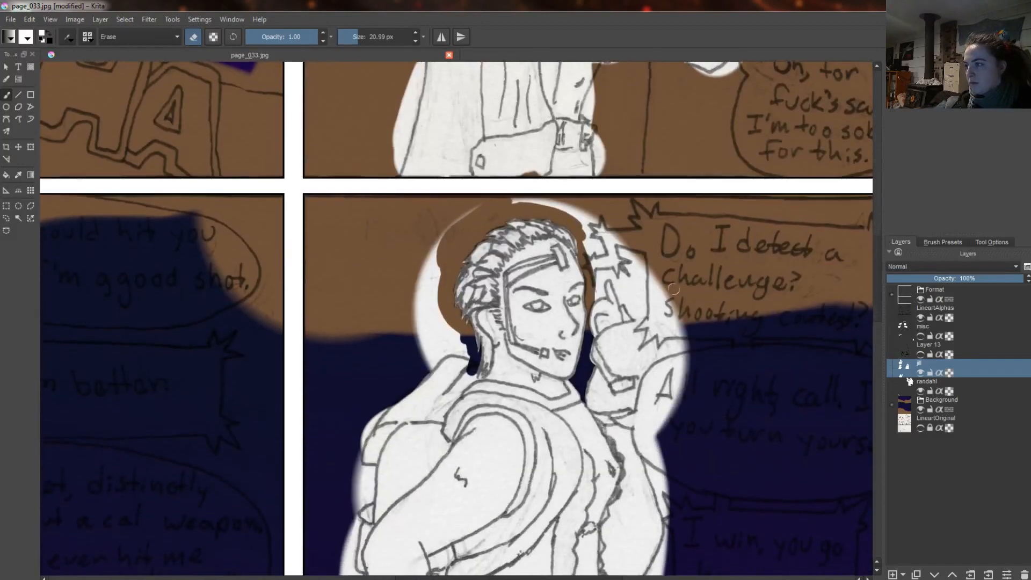
# Erase the remaining white behind the neck and above the shoulder and backpack
pyautogui.scroll(5, 444, 382)
pyautogui.press('e')
pyautogui.moveTo(540, 257); pyautogui.dragTo(617, 290)
pyautogui.press('e')
pyautogui.moveTo(566, 185)
pyautogui.mouseDown()
pyautogui.moveTo(473, 170)
pyautogui.moveTo(343, 279)
pyautogui.moveTo(260, 321)
pyautogui.mouseUp()
pyautogui.moveTo(314, 228); pyautogui.dragTo(506, 135)
pyautogui.moveTo(346, 223); pyautogui.dragTo(317, 255)
# Erase the white outside the backpack's upper flap down to its lower corner
pyautogui.moveTo(558, 578); pyautogui.dragTo(507, 578)
pyautogui.moveTo(877, 276); pyautogui.dragTo(877, 289)
pyautogui.moveTo(600, 153)
pyautogui.mouseDown()
pyautogui.moveTo(398, 460)
pyautogui.moveTo(406, 523)
pyautogui.mouseUp()
pyautogui.moveTo(877, 292); pyautogui.dragTo(877, 302)
pyautogui.moveTo(572, 305)
pyautogui.mouseDown()
pyautogui.moveTo(400, 294)
pyautogui.moveTo(545, 341)
pyautogui.mouseUp()
pyautogui.press('e')
pyautogui.press('e')
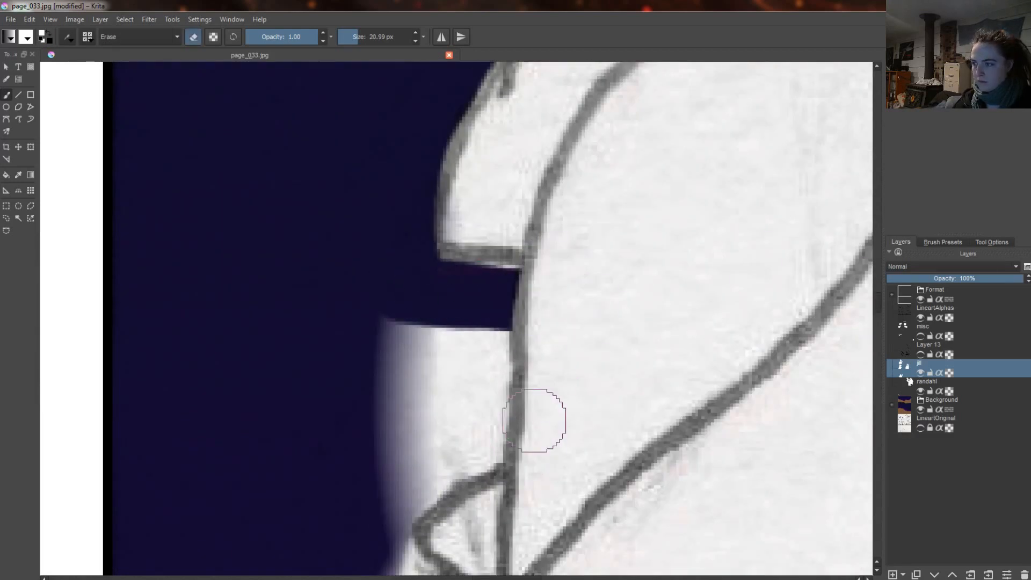
# Erase the white beside the backpack between its upper flap and the small pointed pocket, repainting the overcut edge
pyautogui.moveTo(534, 415); pyautogui.dragTo(493, 325)
pyautogui.press('e')
pyautogui.moveTo(557, 293); pyautogui.dragTo(537, 432)
pyautogui.press('e')
pyautogui.moveTo(435, 456); pyautogui.dragTo(410, 348)
pyautogui.moveTo(878, 301); pyautogui.dragTo(878, 316)
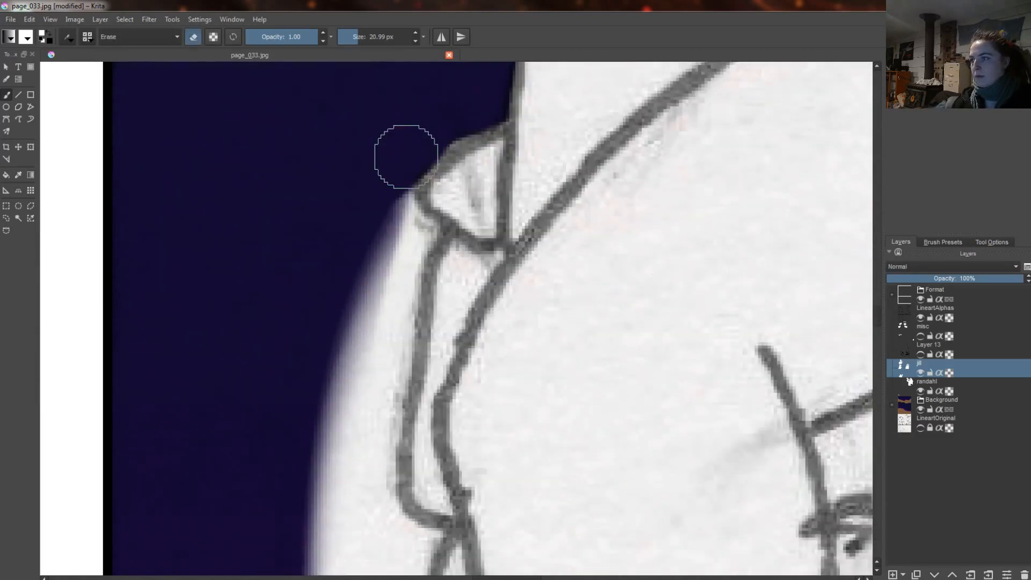
# Repaint the pointed pocket's edge and erase the white outside the backpack section below it
pyautogui.press('e')
pyautogui.moveTo(405, 154)
pyautogui.mouseDown()
pyautogui.moveTo(464, 252)
pyautogui.moveTo(450, 252)
pyautogui.mouseUp()
pyautogui.press('e')
pyautogui.moveTo(387, 249)
pyautogui.mouseDown()
pyautogui.moveTo(387, 377)
pyautogui.moveTo(465, 558)
pyautogui.mouseUp()
pyautogui.moveTo(343, 293)
pyautogui.mouseDown()
pyautogui.moveTo(335, 362)
pyautogui.moveTo(347, 558)
pyautogui.mouseUp()
# Erase the white outside the lowest backpack section down to the elbow, repainting the small notch at its lower corner
pyautogui.moveTo(876, 321); pyautogui.dragTo(875, 335)
pyautogui.press('e')
pyautogui.moveTo(485, 180); pyautogui.dragTo(463, 251)
pyautogui.moveTo(400, 221); pyautogui.dragTo(389, 422)
pyautogui.moveTo(466, 471); pyautogui.dragTo(372, 400)
pyautogui.press('e')
pyautogui.moveTo(500, 475); pyautogui.dragTo(490, 460)
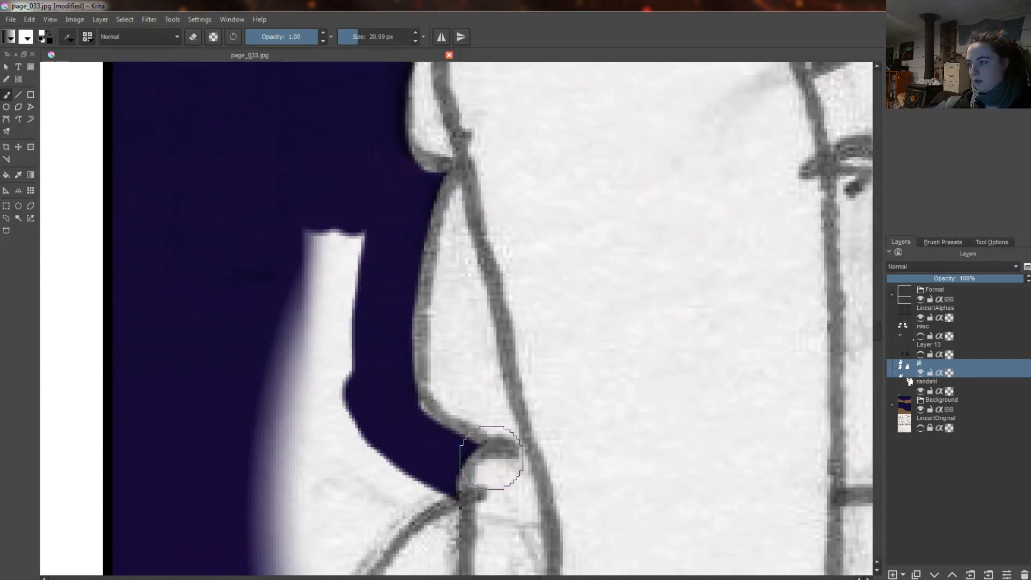
pyautogui.press('e')
pyautogui.moveTo(353, 223)
pyautogui.mouseDown()
pyautogui.moveTo(428, 482)
pyautogui.moveTo(326, 564)
pyautogui.mouseUp()
pyautogui.moveTo(322, 259)
pyautogui.mouseDown()
pyautogui.moveTo(370, 490)
pyautogui.moveTo(317, 467)
pyautogui.moveTo(279, 343)
pyautogui.mouseUp()
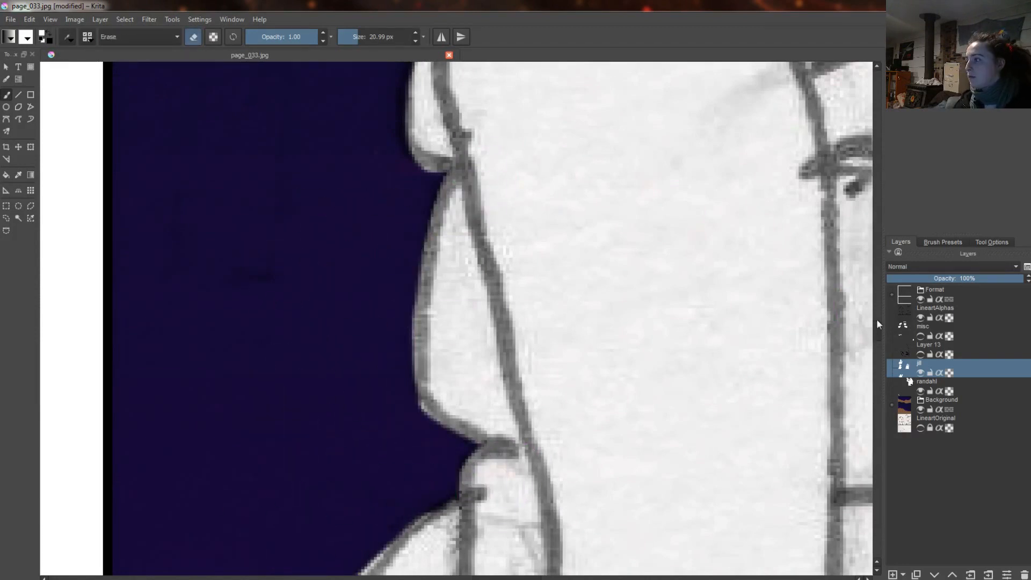
# Erase the white outside the figure's lower back and outside the belted hip up to the underside of the raised elbow
pyautogui.moveTo(877, 323); pyautogui.dragTo(877, 331)
pyautogui.moveTo(448, 255)
pyautogui.mouseDown()
pyautogui.moveTo(371, 279)
pyautogui.moveTo(285, 476)
pyautogui.moveTo(292, 561)
pyautogui.mouseUp()
pyautogui.scroll(-5, 488, 426)
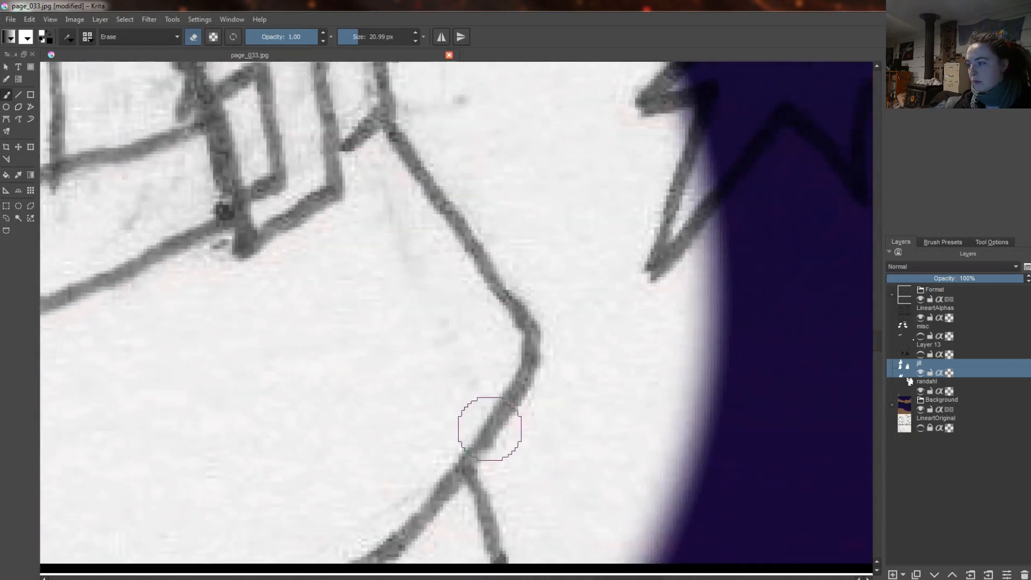
pyautogui.moveTo(510, 561)
pyautogui.mouseDown()
pyautogui.moveTo(467, 423)
pyautogui.moveTo(566, 308)
pyautogui.moveTo(546, 281)
pyautogui.moveTo(563, 526)
pyautogui.moveTo(626, 469)
pyautogui.moveTo(633, 201)
pyautogui.mouseUp()
pyautogui.scroll(5, 633, 201)
pyautogui.moveTo(376, 215)
pyautogui.mouseDown()
pyautogui.moveTo(414, 345)
pyautogui.moveTo(432, 253)
pyautogui.mouseUp()
pyautogui.press('e')
pyautogui.press('e')
pyautogui.moveTo(408, 331)
pyautogui.mouseDown()
pyautogui.moveTo(494, 349)
pyautogui.moveTo(621, 225)
pyautogui.mouseUp()
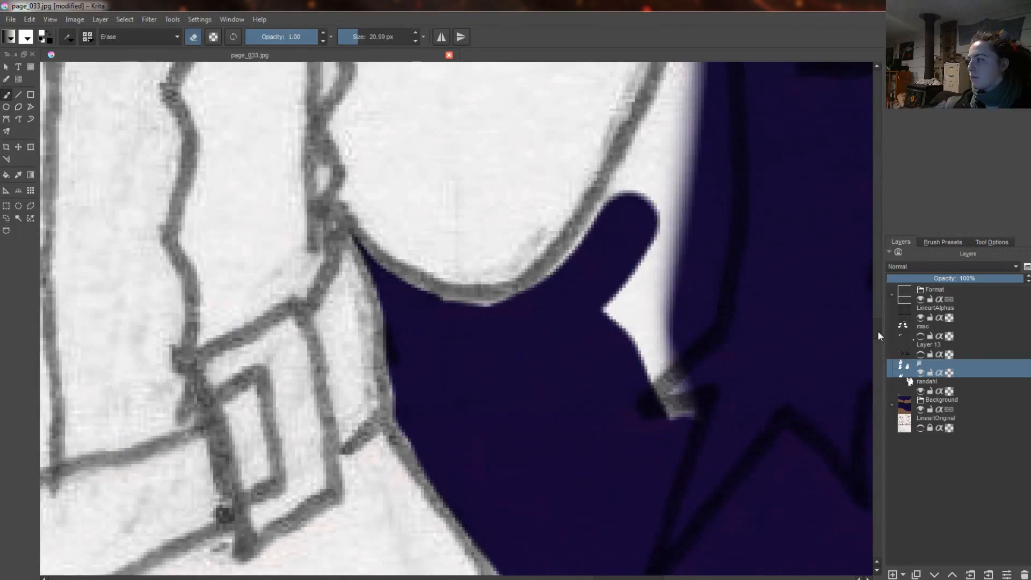
# Erase the white outside the raised elbow and up along the outer side of the forearm
pyautogui.scroll(5, 621, 225)
pyautogui.moveTo(616, 433); pyautogui.dragTo(728, 185)
pyautogui.scroll(5, 728, 185)
pyautogui.moveTo(676, 483)
pyautogui.mouseDown()
pyautogui.moveTo(651, 223)
pyautogui.moveTo(679, 361)
pyautogui.mouseUp()
pyautogui.scroll(3, 756, 521)
pyautogui.moveTo(756, 521); pyautogui.dragTo(591, 223)
pyautogui.scroll(5, 592, 224)
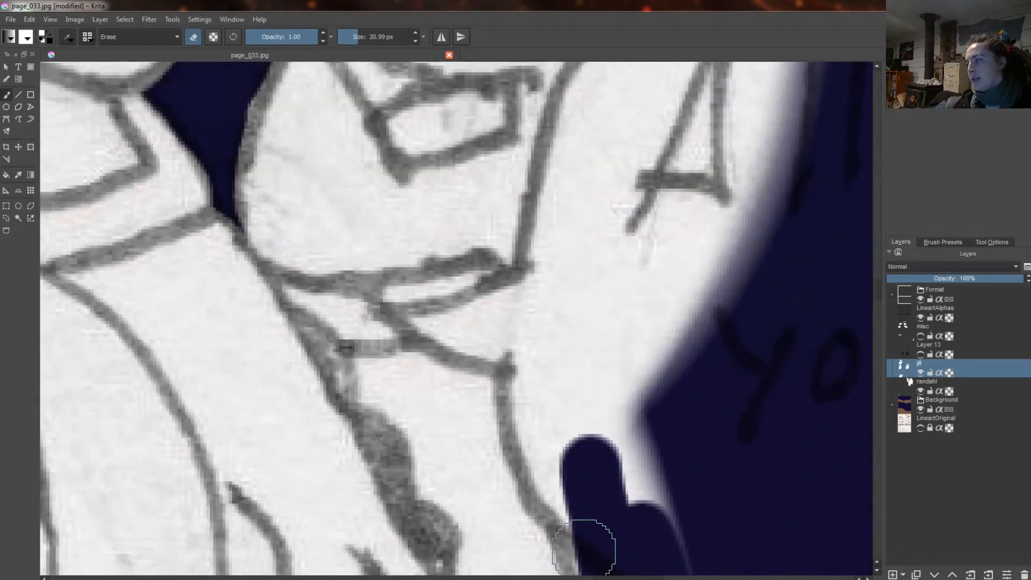
# Extend the erased strip up the raised forearm to the glove cuff, repainting the overcut arm edge
pyautogui.scroll(-3, 622, 295)
pyautogui.moveTo(594, 541)
pyautogui.mouseDown()
pyautogui.moveTo(590, 336)
pyautogui.moveTo(570, 161)
pyautogui.moveTo(606, 344)
pyautogui.mouseUp()
pyautogui.scroll(3, 635, 438)
pyautogui.press('e')
pyautogui.moveTo(533, 204)
pyautogui.mouseDown()
pyautogui.moveTo(608, 490)
pyautogui.moveTo(527, 171)
pyautogui.moveTo(620, 408)
pyautogui.mouseUp()
pyautogui.press('e')
pyautogui.scroll(-3, 582, 290)
pyautogui.scroll(1, 578, 309)
pyautogui.scroll(2, 620, 75)
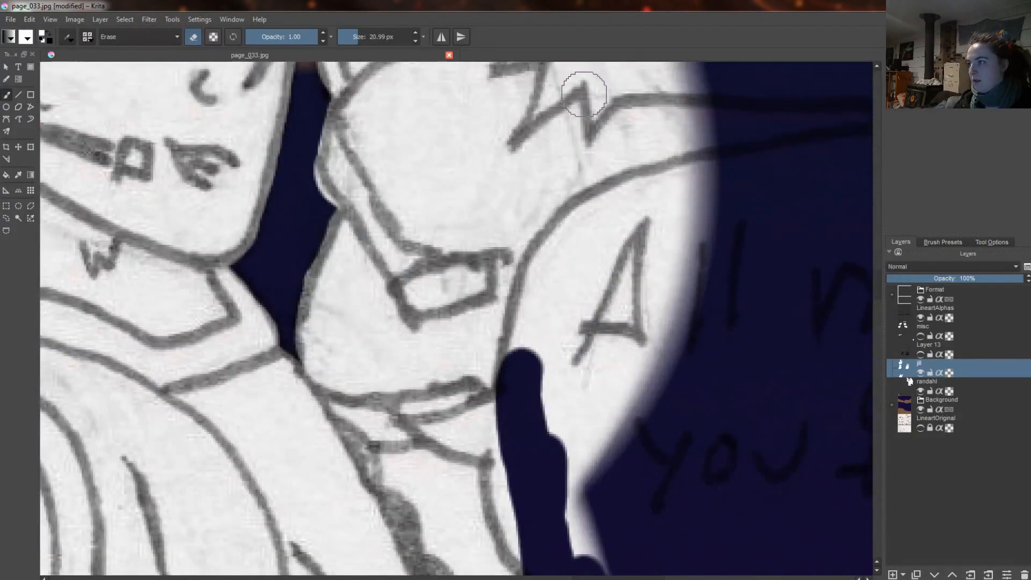
# Undo the bad stroke beside the glove and erase the white outside the cuff again
pyautogui.moveTo(587, 92)
pyautogui.mouseDown()
pyautogui.moveTo(501, 410)
pyautogui.moveTo(501, 506)
pyautogui.mouseUp()
pyautogui.hotkey('ctrl', 'z')
pyautogui.moveTo(530, 360)
pyautogui.mouseDown()
pyautogui.moveTo(568, 419)
pyautogui.moveTo(563, 364)
pyautogui.moveTo(697, 491)
pyautogui.moveTo(538, 413)
pyautogui.moveTo(524, 376)
pyautogui.moveTo(495, 383)
pyautogui.moveTo(458, 237)
pyautogui.moveTo(513, 237)
pyautogui.moveTo(642, 392)
pyautogui.mouseUp()
pyautogui.scroll(-4, 633, 504)
pyautogui.scroll(4, 620, 377)
# Erase the white around the raised gloved hand and its finger, repainting the overcut edges
pyautogui.press('e')
pyautogui.press('e')
pyautogui.press('e')
pyautogui.press('e')
pyautogui.press('e')
pyautogui.moveTo(468, 361); pyautogui.dragTo(414, 315)
pyautogui.press('e')
pyautogui.moveTo(415, 315); pyautogui.dragTo(404, 347)
pyautogui.hotkey('ctrl', 'z')
pyautogui.moveTo(402, 234)
pyautogui.mouseDown()
pyautogui.moveTo(691, 418)
pyautogui.moveTo(710, 442)
pyautogui.mouseUp()
pyautogui.moveTo(599, 324); pyautogui.dragTo(558, 256)
pyautogui.moveTo(429, 179)
pyautogui.mouseDown()
pyautogui.moveTo(392, 108)
pyautogui.moveTo(497, 184)
pyautogui.mouseUp()
# Enlarge the eraser and clear the remaining white halo around the head and raised hand in the fourth panel
pyautogui.scroll(-5, 544, 207)
pyautogui.scroll(2, 621, 238)
pyautogui.keyDown('shift'); pyautogui.moveTo(507, 499); pyautogui.dragTo(556, 500); pyautogui.keyUp('shift')
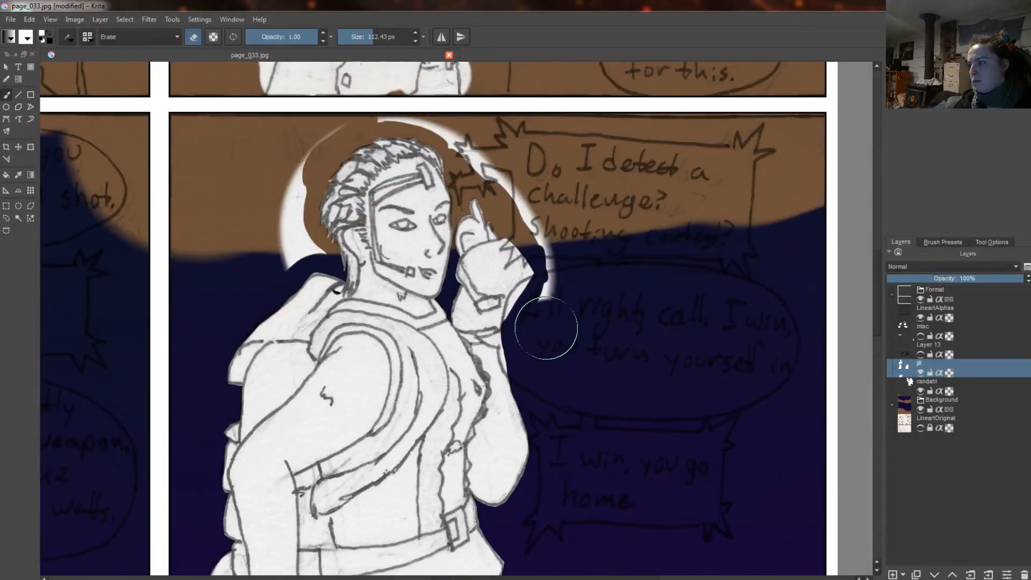
pyautogui.moveTo(546, 328); pyautogui.dragTo(492, 173)
pyautogui.moveTo(285, 161); pyautogui.dragTo(281, 221)
pyautogui.keyDown('shift'); pyautogui.moveTo(310, 252); pyautogui.dragTo(294, 252); pyautogui.keyUp('shift')
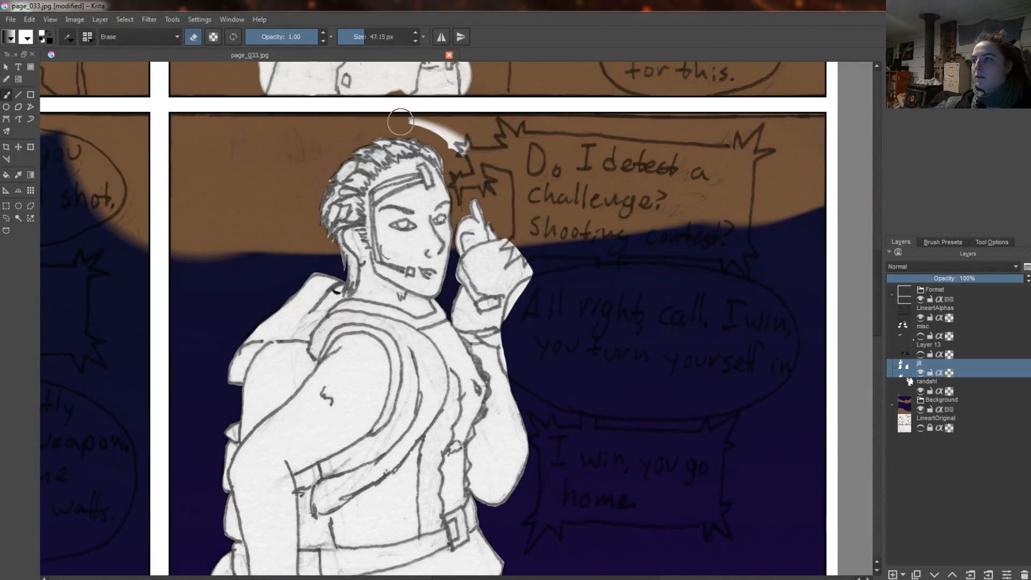
pyautogui.moveTo(401, 122); pyautogui.dragTo(486, 141)
# Check the whole page and switch to the randahl layer for the pole-carrying man in the second panel
pyautogui.moveTo(877, 269)
pyautogui.mouseDown()
pyautogui.moveTo(877, 239)
pyautogui.moveTo(888, 395)
pyautogui.mouseUp()
pyautogui.scroll(-7, 496, 271)
pyautogui.scroll(3, 519, 249)
pyautogui.moveTo(879, 302); pyautogui.dragTo(877, 267)
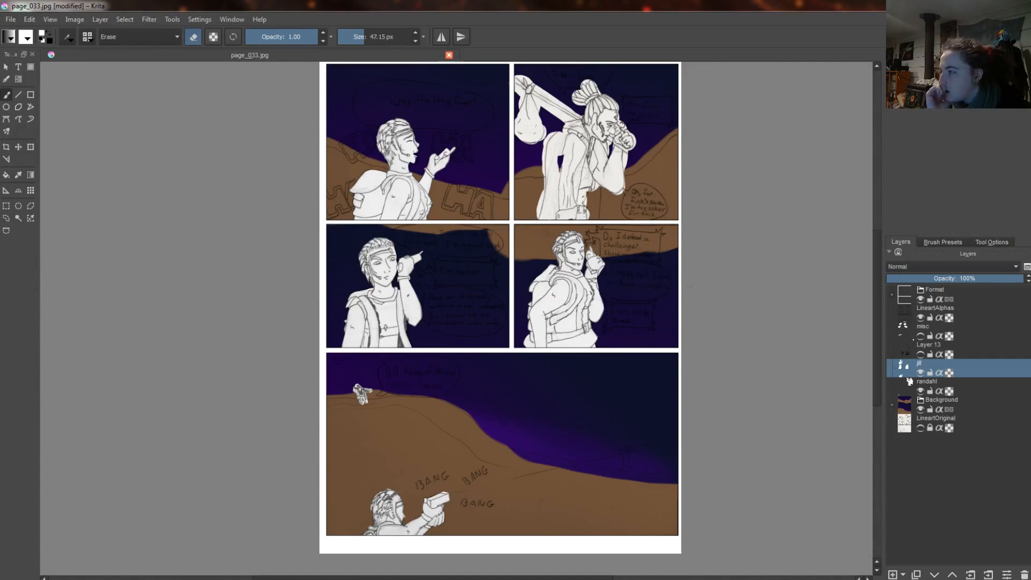
pyautogui.click(927, 381)
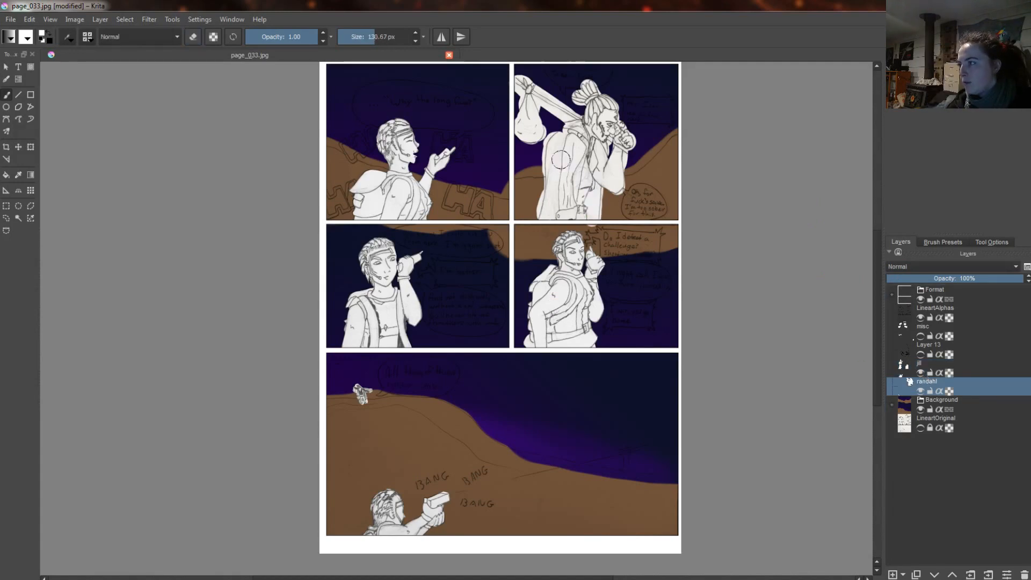
pyautogui.scroll(5, 560, 159)
pyautogui.scroll(3, 560, 161)
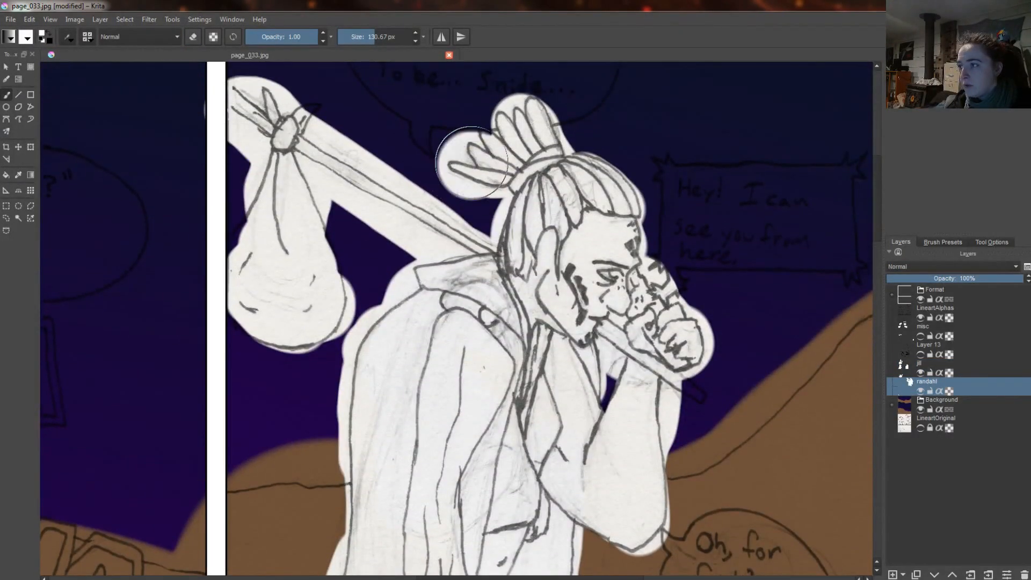
# Erase the white beside the man's leg and below his elbow, undoing the last bad stroke
pyautogui.moveTo(877, 207); pyautogui.dragTo(878, 238)
pyautogui.press('e')
pyautogui.moveTo(321, 504)
pyautogui.mouseDown()
pyautogui.moveTo(521, 494)
pyautogui.moveTo(582, 505)
pyautogui.mouseUp()
pyautogui.moveTo(611, 322); pyautogui.dragTo(610, 368)
pyautogui.hotkey('ctrl', 'z')
# Set the eraser size to 36.35 px and erase the white outside the raised arm from elbow to fist
pyautogui.click(361, 36)
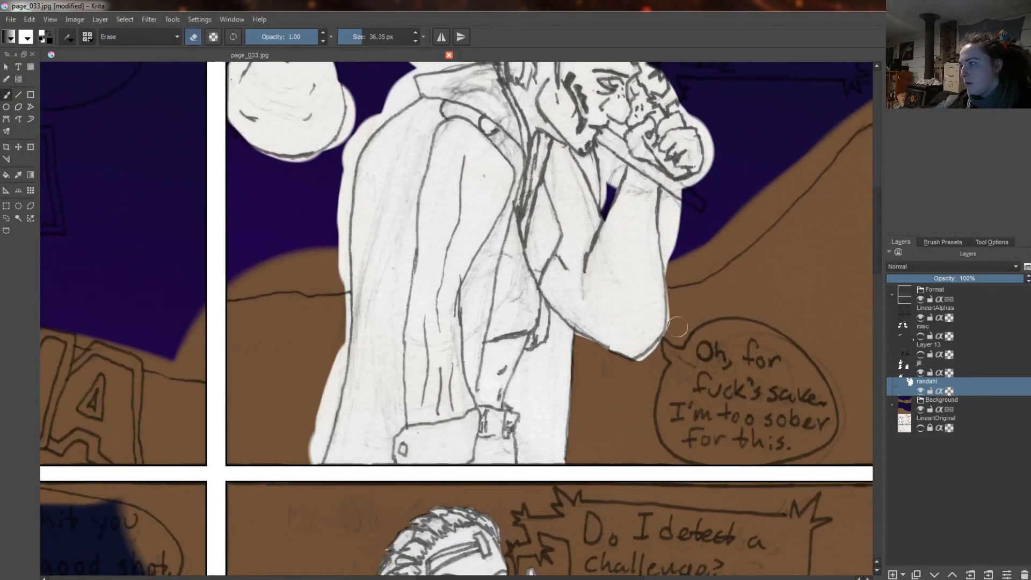
pyautogui.moveTo(672, 256); pyautogui.dragTo(675, 274)
pyautogui.scroll(4, 682, 215)
pyautogui.moveTo(639, 152); pyautogui.dragTo(657, 415)
pyautogui.scroll(-4, 686, 408)
pyautogui.scroll(3, 690, 319)
# Paint the pole's end beyond the fist white and erase the white around the fist and below the nose
pyautogui.press('e')
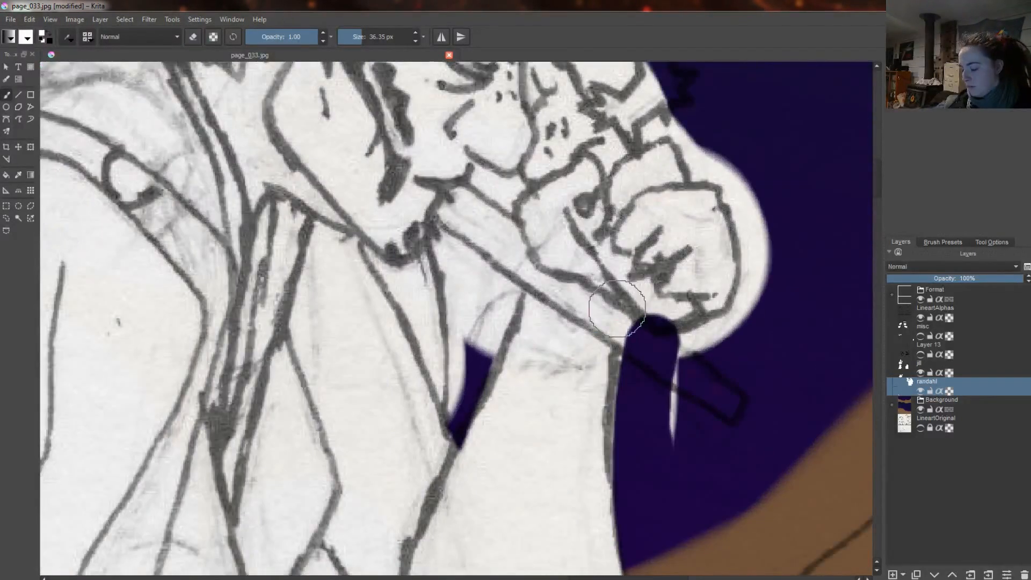
pyautogui.moveTo(621, 313)
pyautogui.mouseDown()
pyautogui.moveTo(753, 399)
pyautogui.moveTo(757, 315)
pyautogui.moveTo(685, 292)
pyautogui.moveTo(755, 329)
pyautogui.moveTo(715, 114)
pyautogui.moveTo(693, 153)
pyautogui.mouseUp()
pyautogui.press('e')
pyautogui.press('e')
pyautogui.press('e')
pyautogui.moveTo(584, 163); pyautogui.dragTo(674, 98)
pyautogui.press('e')
pyautogui.moveTo(580, 181)
pyautogui.mouseDown()
pyautogui.moveTo(568, 171)
pyautogui.moveTo(495, 196)
pyautogui.moveTo(456, 188)
pyautogui.mouseUp()
pyautogui.press('e')
pyautogui.press('e')
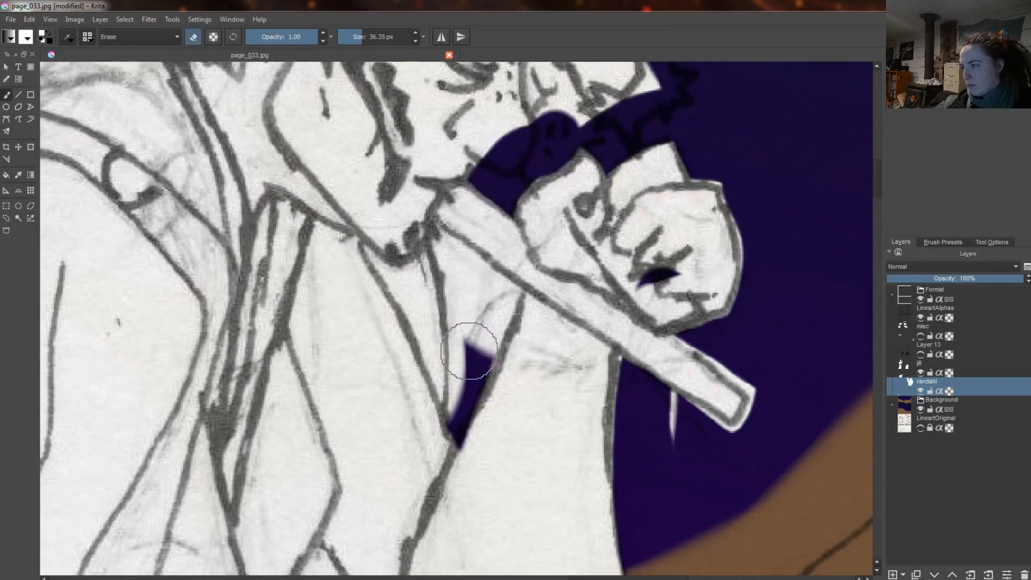
# Erase the white in the gap between collar, pole and forearm, and repaint the hole in the fist
pyautogui.moveTo(469, 351)
pyautogui.mouseDown()
pyautogui.moveTo(494, 272)
pyautogui.moveTo(485, 216)
pyautogui.moveTo(449, 237)
pyautogui.moveTo(434, 226)
pyautogui.mouseUp()
pyautogui.press('e')
pyautogui.hotkey('ctrl', 'z')
pyautogui.press('e')
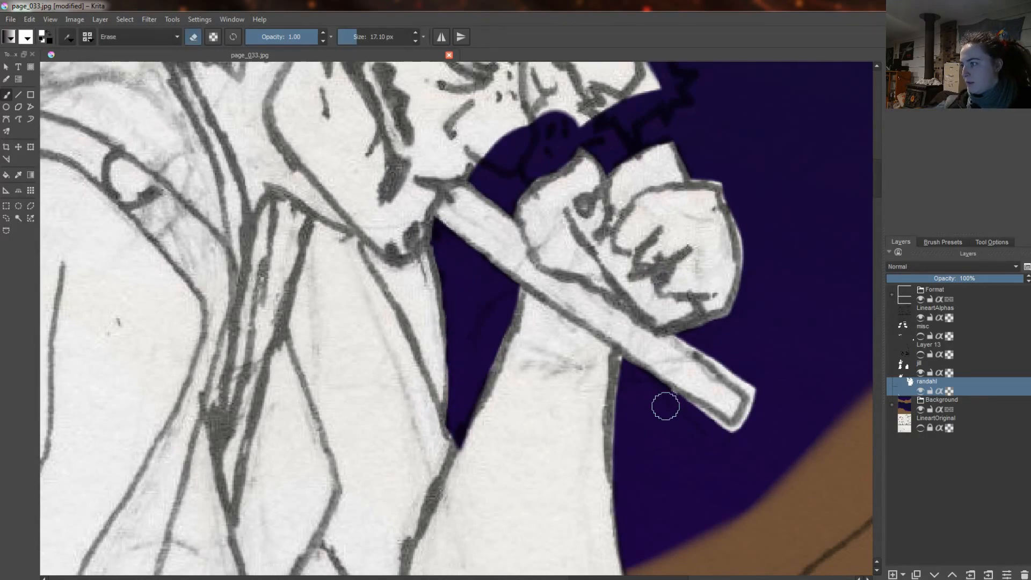
# Repaint the finger above the fist with a 17.10 px brush and undo the bad strokes across the nose and forehead
pyautogui.scroll(3, 611, 295)
pyautogui.moveTo(516, 279); pyautogui.dragTo(562, 293)
pyautogui.moveTo(623, 306)
pyautogui.mouseDown()
pyautogui.moveTo(597, 250)
pyautogui.moveTo(619, 262)
pyautogui.mouseUp()
pyautogui.press('e')
pyautogui.moveTo(623, 259)
pyautogui.mouseDown()
pyautogui.moveTo(574, 172)
pyautogui.moveTo(551, 201)
pyautogui.moveTo(524, 283)
pyautogui.mouseUp()
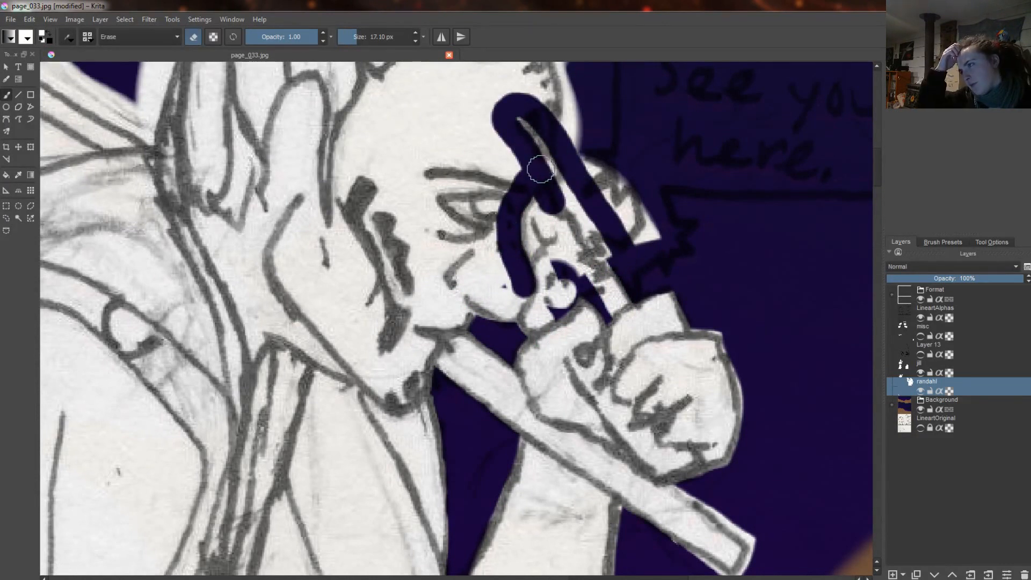
pyautogui.hotkey('ctrl', 'z')
pyautogui.hotkey('ctrl', 'z')
pyautogui.hotkey('ctrl', 'z')
# Erase the white between the finger and the face from brow to nose, and repaint the nose tip
pyautogui.press('e')
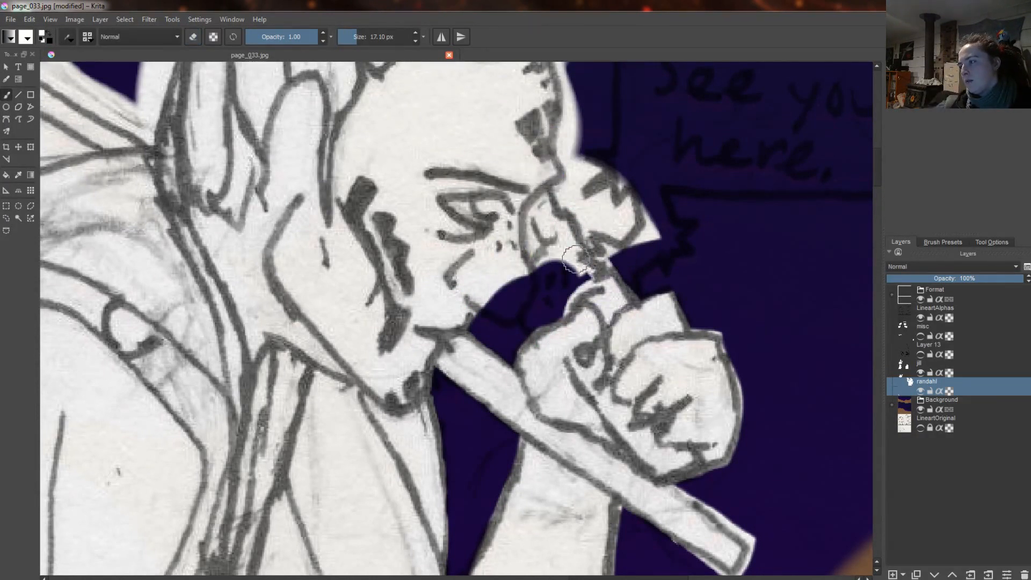
pyautogui.moveTo(561, 281); pyautogui.dragTo(627, 219)
pyautogui.moveTo(574, 184)
pyautogui.mouseDown()
pyautogui.moveTo(540, 232)
pyautogui.moveTo(606, 239)
pyautogui.mouseUp()
pyautogui.press('e')
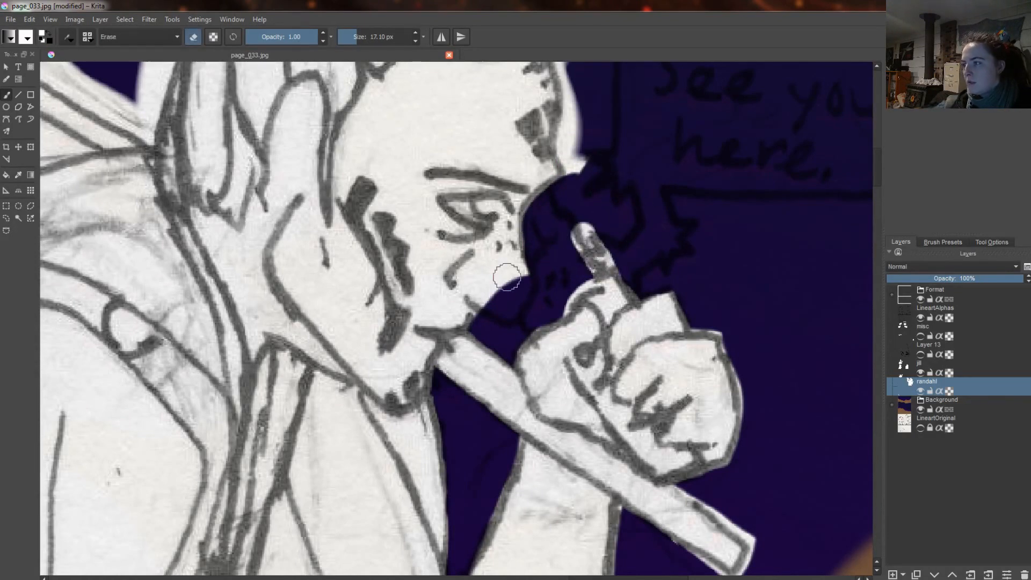
pyautogui.press('e')
pyautogui.moveTo(507, 277); pyautogui.dragTo(518, 296)
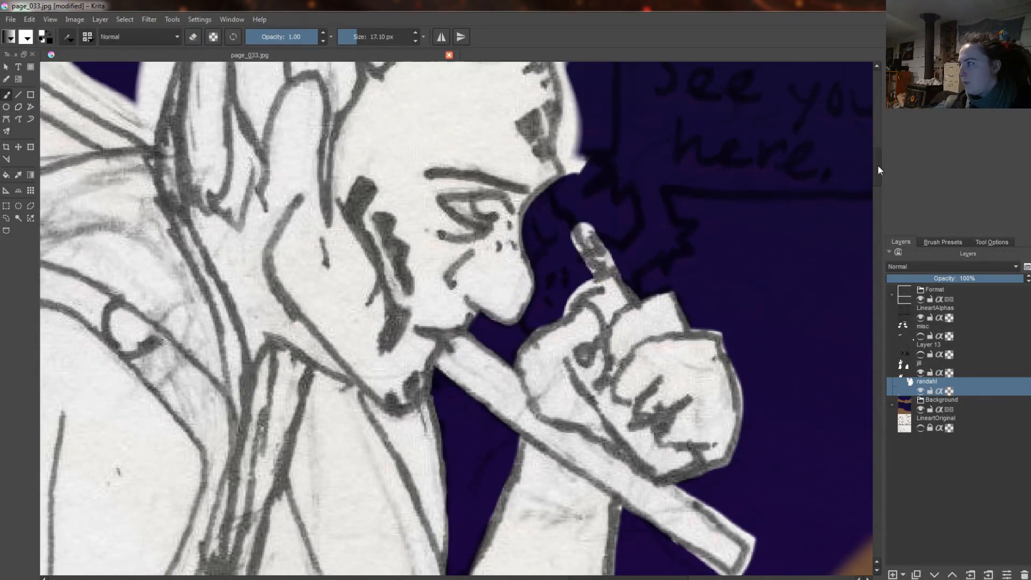
# Erase the white outside the forehead and front of the hair, repainting the overcut forehead edge
pyautogui.moveTo(878, 171); pyautogui.dragTo(878, 161)
pyautogui.press('e')
pyautogui.moveTo(580, 186); pyautogui.dragTo(569, 109)
pyautogui.press('e')
pyautogui.moveTo(553, 172); pyautogui.dragTo(534, 188)
pyautogui.press('e')
pyautogui.moveTo(569, 191); pyautogui.dragTo(569, 274)
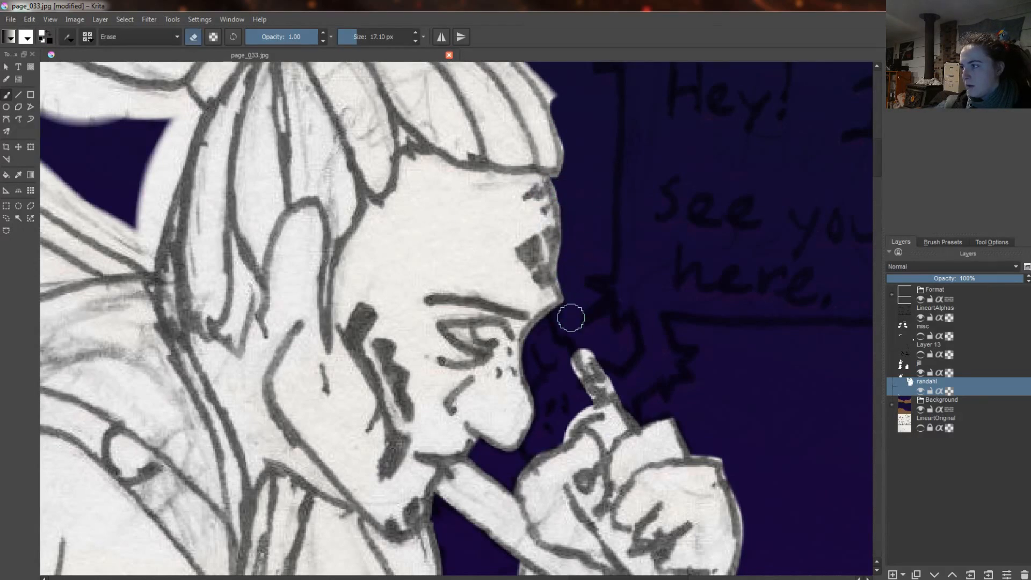
# Erase the white over the top of the hair and up the outer side of the tallest bun strand
pyautogui.moveTo(878, 161); pyautogui.dragTo(878, 150)
pyautogui.moveTo(343, 159); pyautogui.dragTo(521, 224)
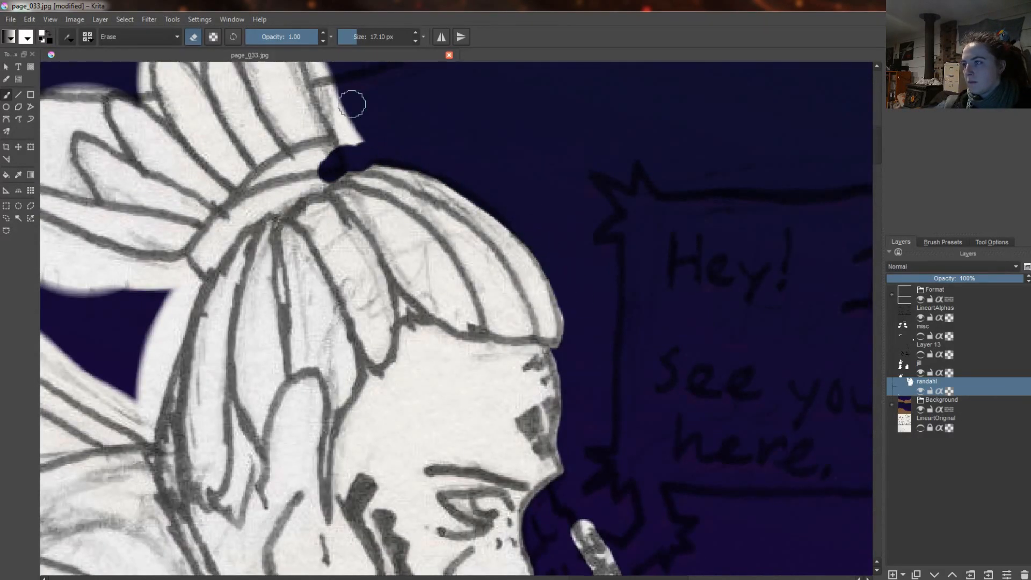
pyautogui.moveTo(628, 579); pyautogui.dragTo(601, 579)
pyautogui.moveTo(878, 151); pyautogui.dragTo(878, 135)
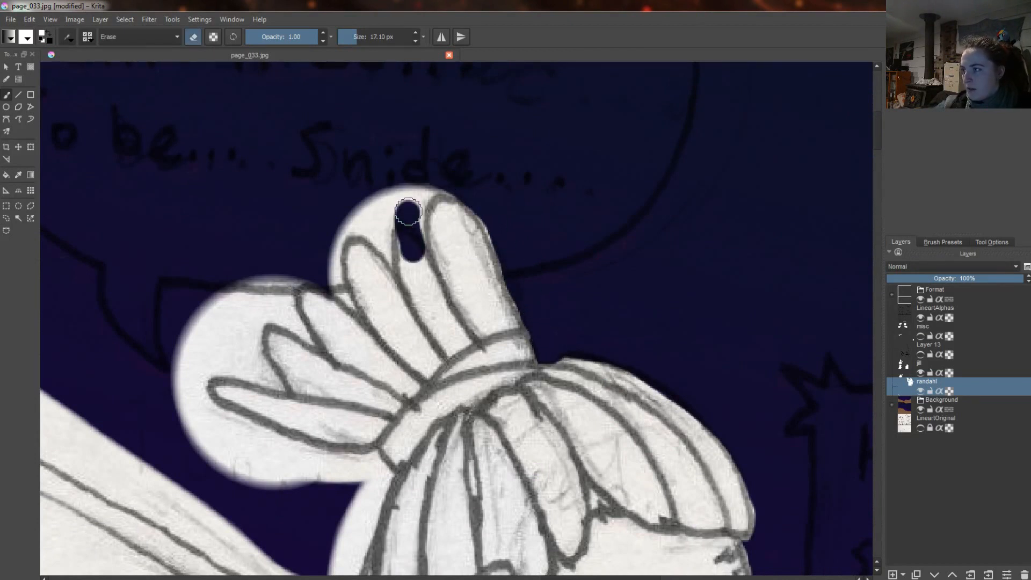
# Erase the white between and around the bun's strand tips, repainting the overcut strand
pyautogui.press('e')
pyautogui.moveTo(404, 250); pyautogui.dragTo(403, 209)
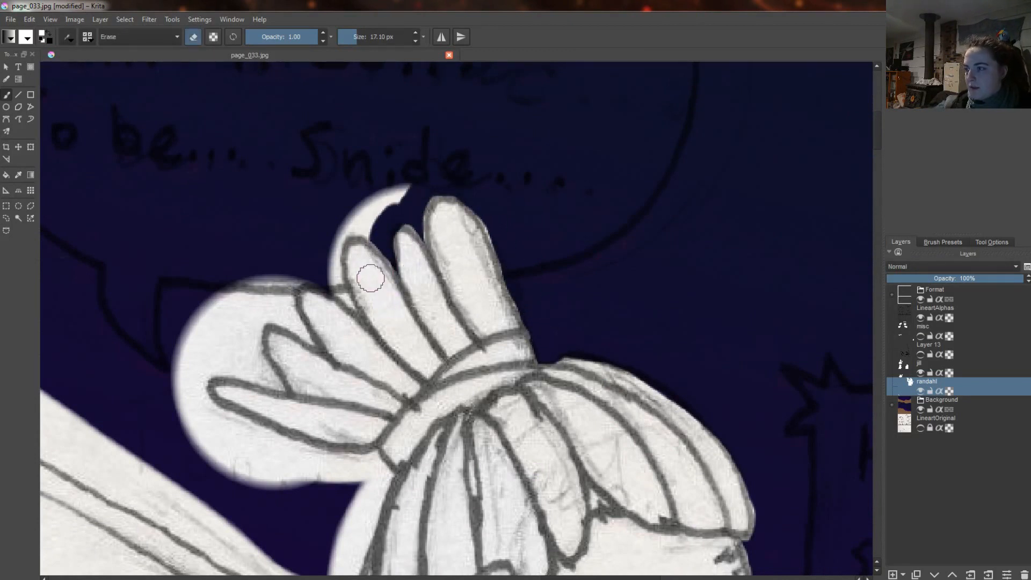
pyautogui.press('e')
pyautogui.moveTo(275, 280); pyautogui.dragTo(310, 351)
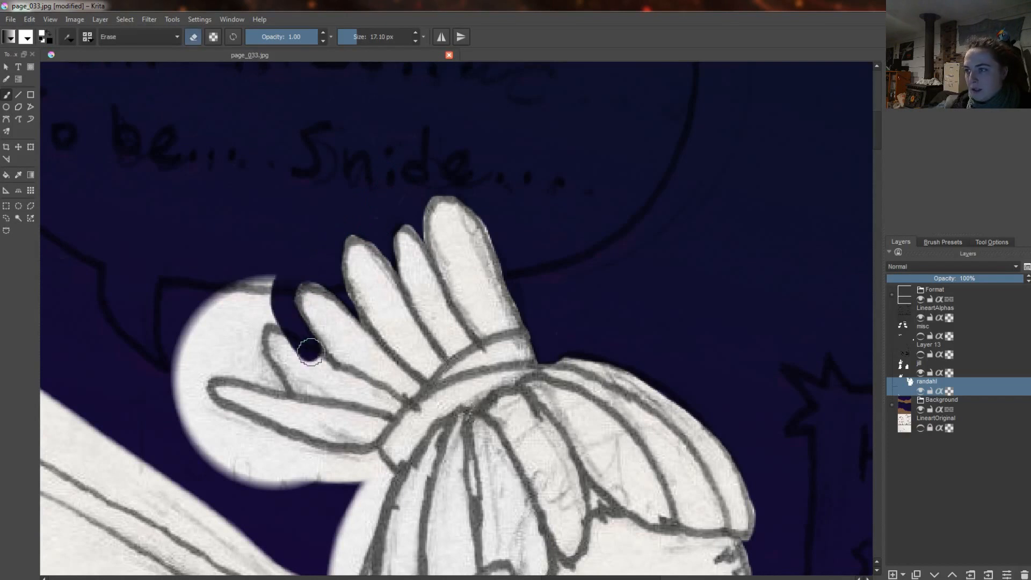
pyautogui.moveTo(276, 310)
pyautogui.mouseDown()
pyautogui.moveTo(263, 374)
pyautogui.moveTo(198, 357)
pyautogui.moveTo(232, 424)
pyautogui.moveTo(412, 442)
pyautogui.mouseUp()
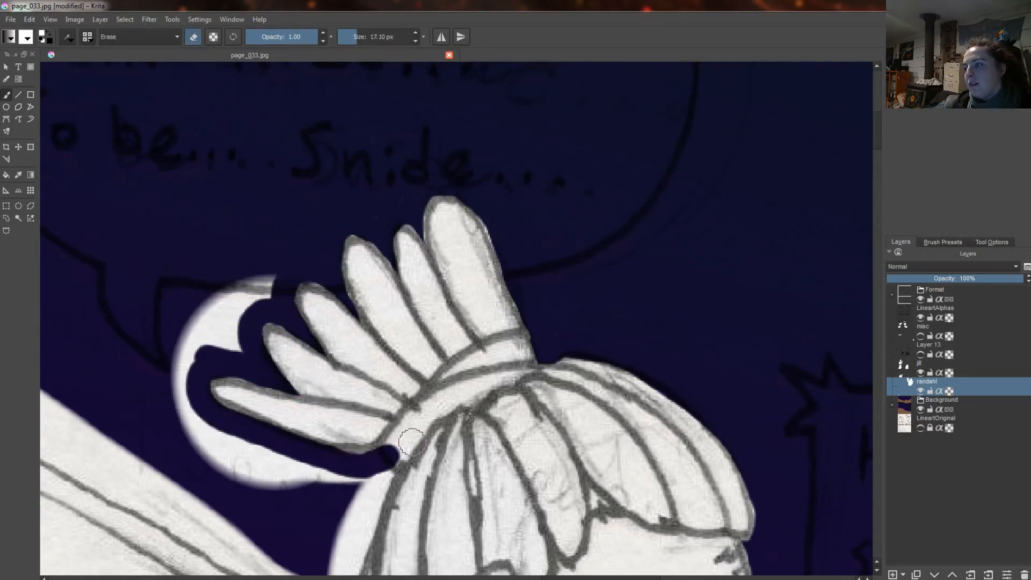
# Erase the leftover white halo around the bun and behind the head down to the pole
pyautogui.scroll(-3, 385, 485)
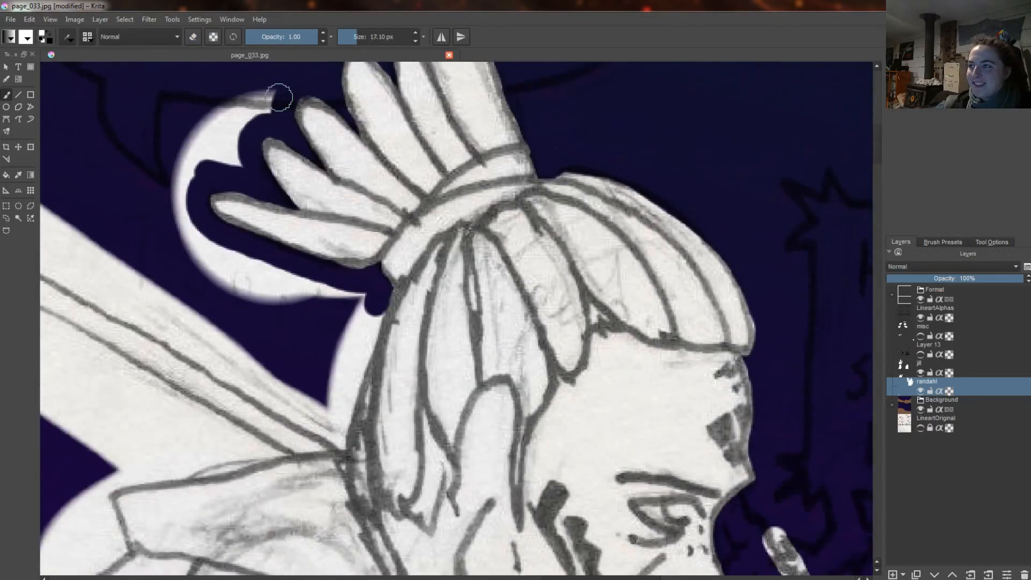
pyautogui.press('e')
pyautogui.moveTo(276, 92)
pyautogui.mouseDown()
pyautogui.moveTo(237, 113)
pyautogui.moveTo(203, 235)
pyautogui.moveTo(343, 303)
pyautogui.mouseUp()
pyautogui.click(331, 453)
pyautogui.moveTo(331, 453)
pyautogui.mouseDown()
pyautogui.moveTo(375, 299)
pyautogui.moveTo(222, 289)
pyautogui.mouseUp()
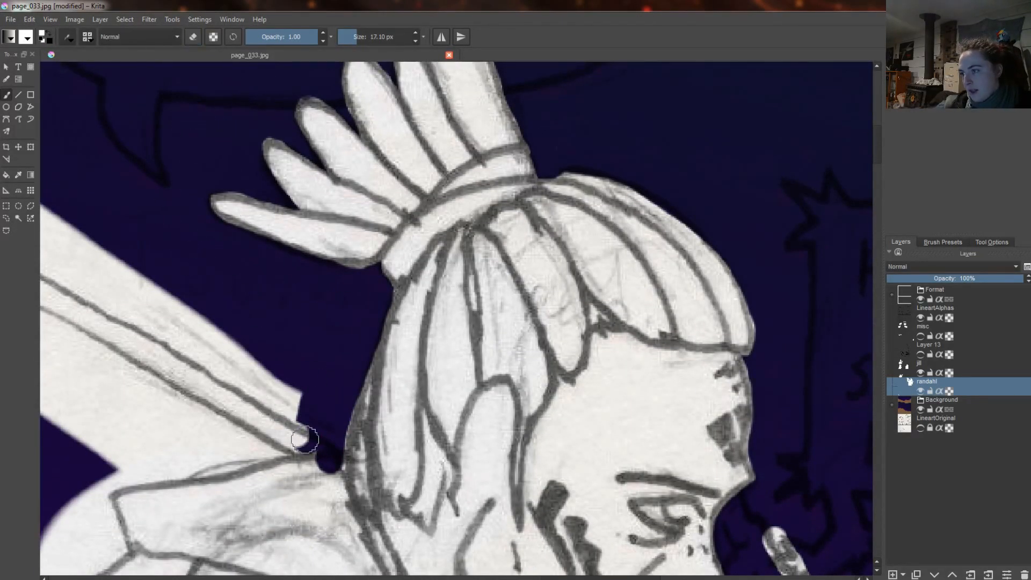
# Erase the white along the pole's upper edge from the man's neck to the bundle's knot
pyautogui.moveTo(277, 392); pyautogui.dragTo(141, 283)
pyautogui.moveTo(305, 418); pyautogui.dragTo(66, 250)
pyautogui.hscroll(-7, 287, 408)
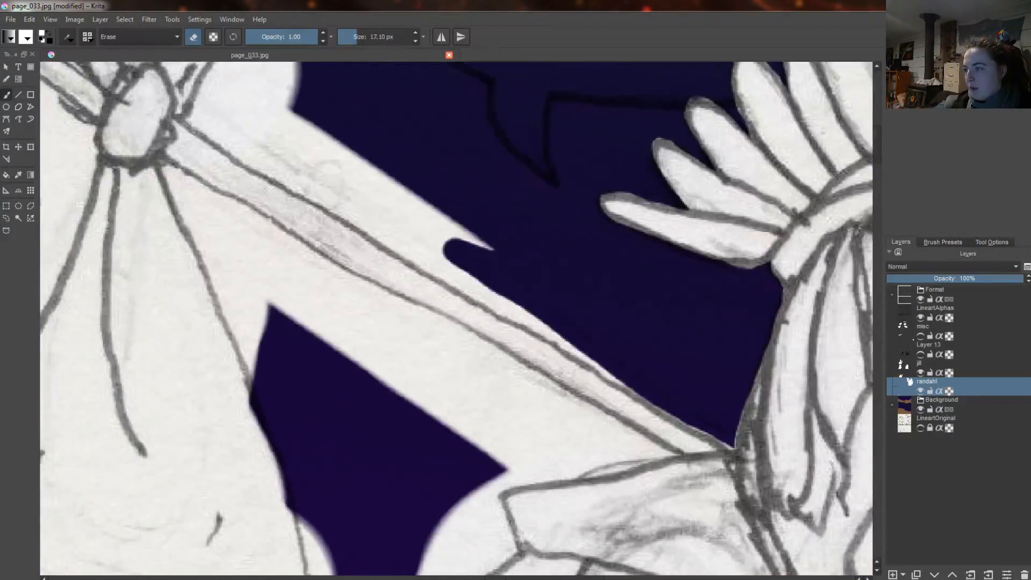
pyautogui.moveTo(193, 116); pyautogui.dragTo(330, 201)
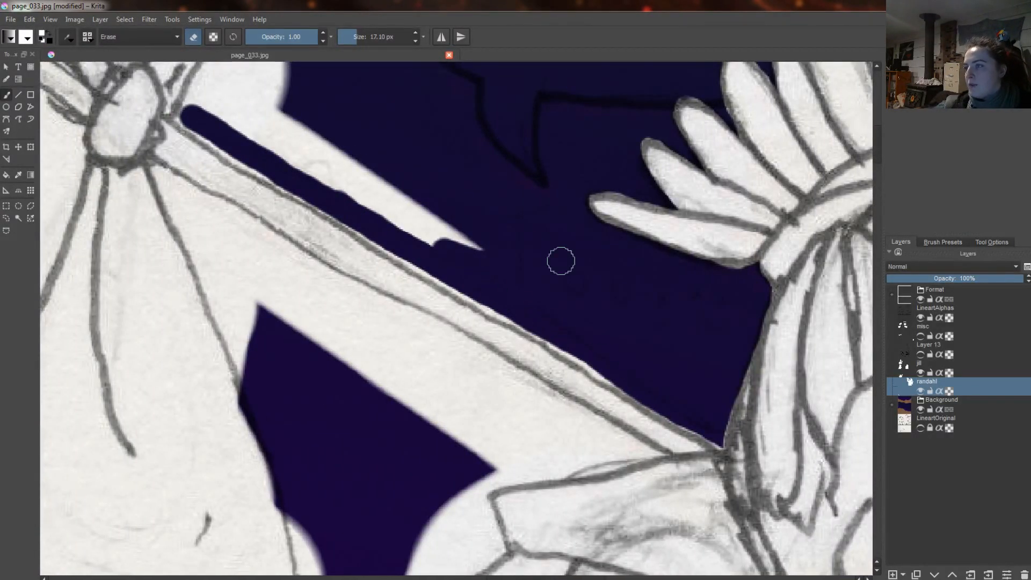
# Clear the remaining white above the pole and erase around the knot's curled tail
pyautogui.hscroll(-1, 560, 261)
pyautogui.scroll(4, 560, 261)
pyautogui.scroll(2, 532, 332)
pyautogui.click(532, 332)
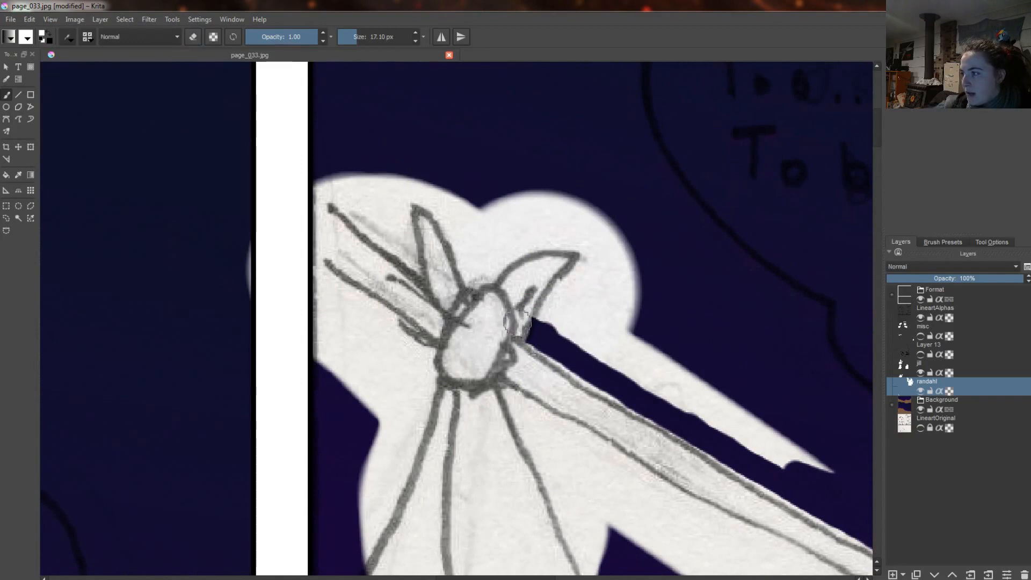
pyautogui.moveTo(546, 328)
pyautogui.mouseDown()
pyautogui.moveTo(586, 299)
pyautogui.moveTo(626, 315)
pyautogui.moveTo(581, 189)
pyautogui.mouseUp()
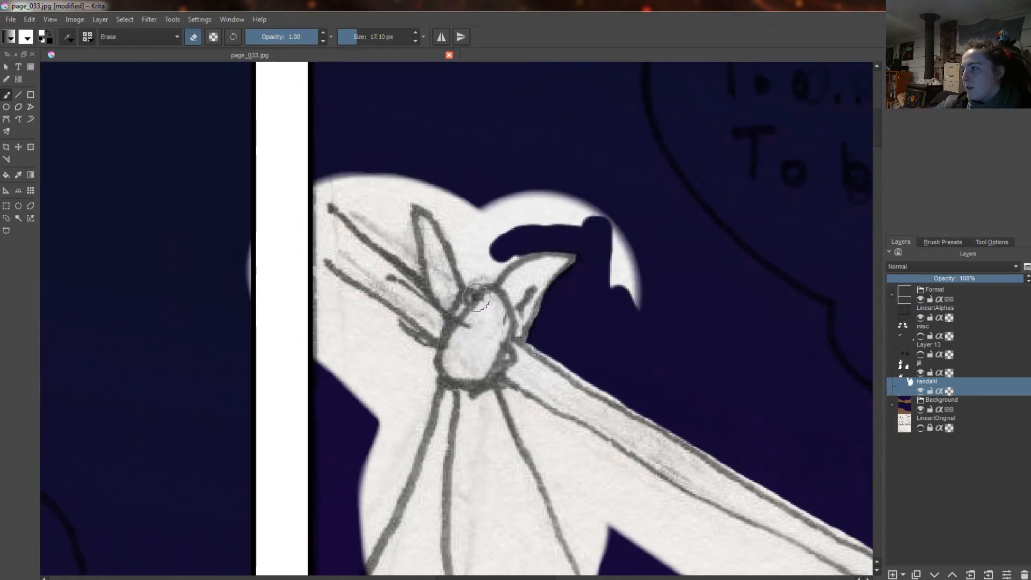
# Erase the white between the knot's two tails and above the curled one, repainting the overcut knot edge
pyautogui.press('e')
pyautogui.moveTo(477, 298); pyautogui.dragTo(397, 189)
pyautogui.press('e')
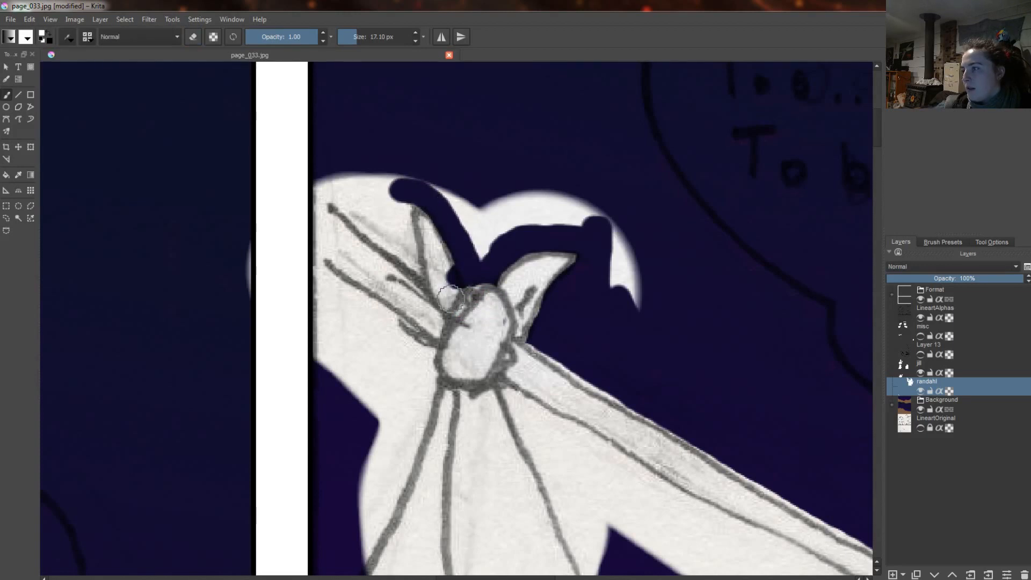
pyautogui.moveTo(478, 263); pyautogui.dragTo(563, 194)
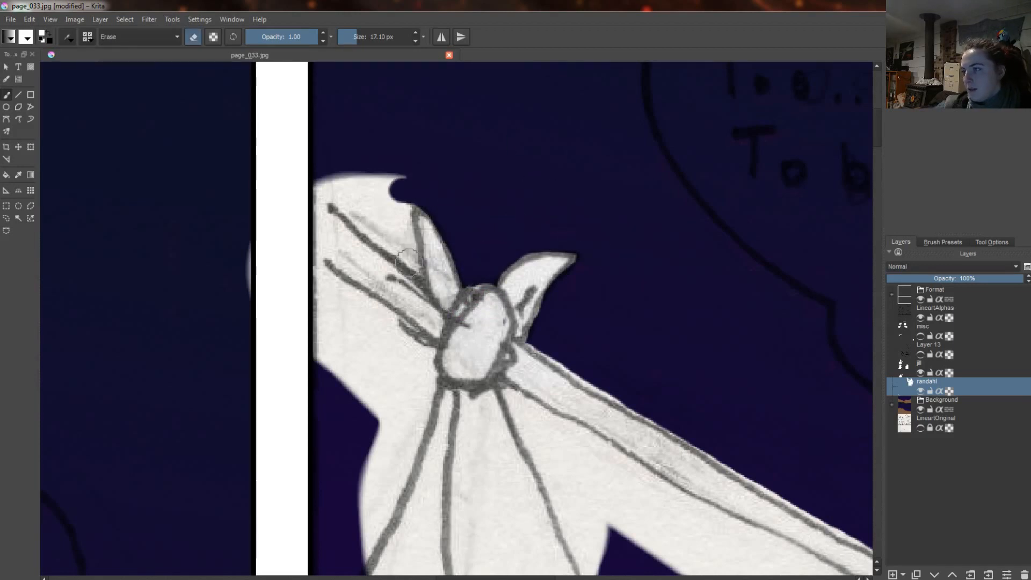
# Erase the white above the pole's end between the pointed tail and the panel border, repainting the overcut areas
pyautogui.moveTo(403, 235); pyautogui.dragTo(344, 199)
pyautogui.press('e')
pyautogui.moveTo(424, 306); pyautogui.dragTo(354, 231)
pyautogui.press('e')
pyautogui.moveTo(343, 209); pyautogui.dragTo(330, 193)
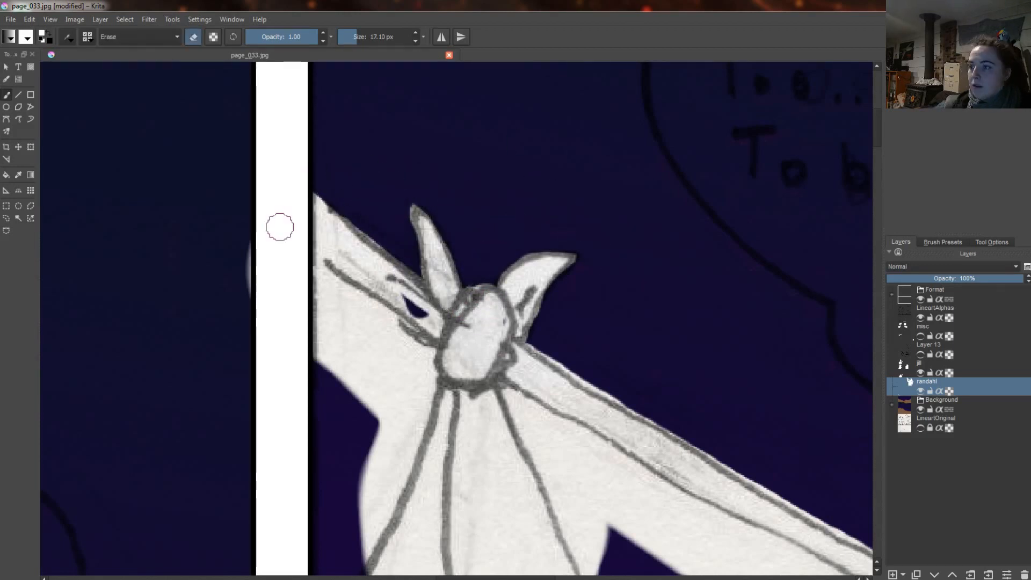
# Erase a strip of white along the pole's underside from the panel border past the knot to the shoulder
pyautogui.moveTo(421, 356); pyautogui.dragTo(478, 395)
pyautogui.scroll(-3, 610, 510)
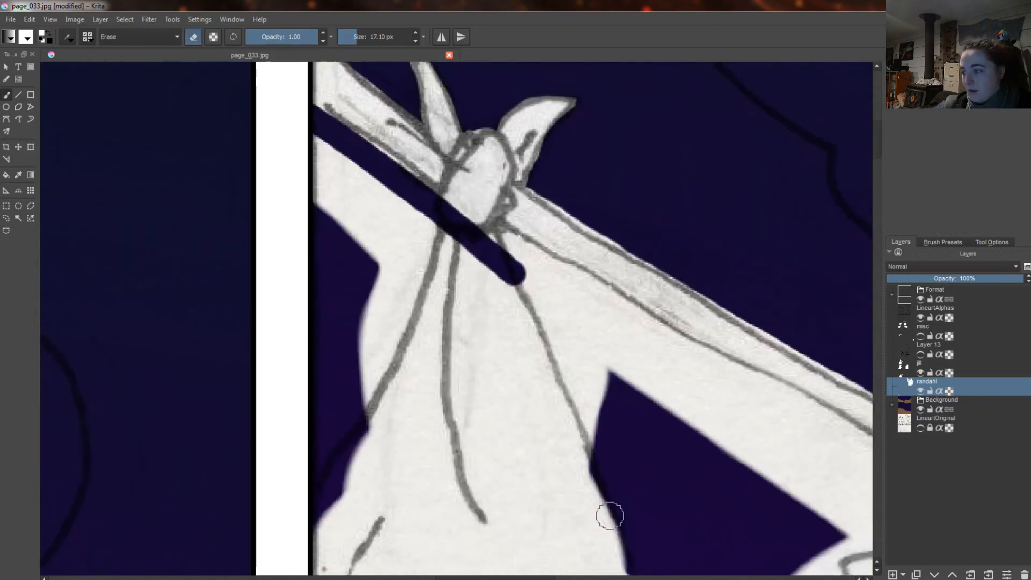
pyautogui.hscroll(4, 695, 490)
pyautogui.moveTo(694, 490); pyautogui.dragTo(177, 193)
# Repaint the knot's base and erase the white between the bag's outer edge and the panel border
pyautogui.moveTo(336, 290); pyautogui.dragTo(438, 360)
pyautogui.press('e')
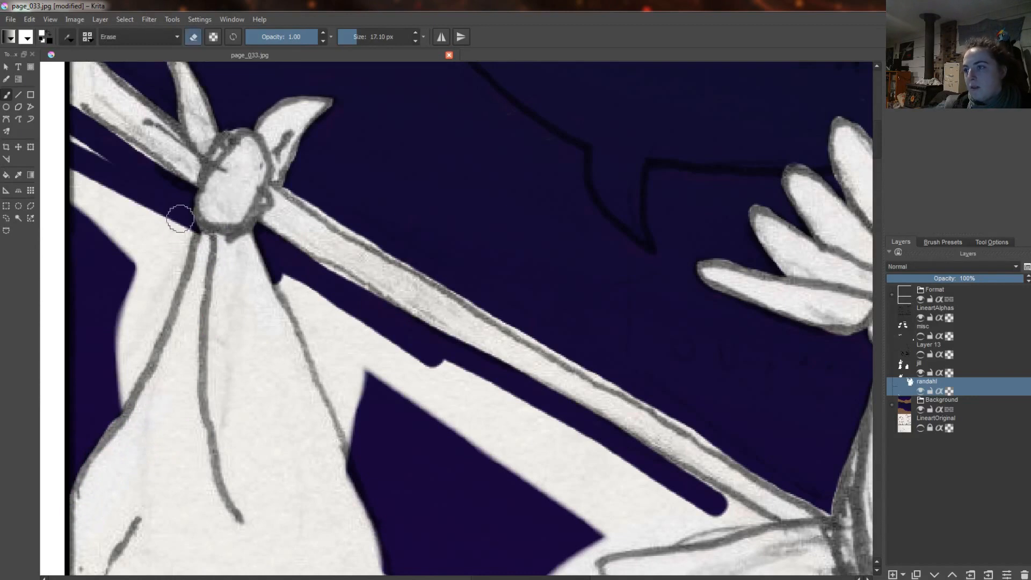
pyautogui.moveTo(180, 219)
pyautogui.mouseDown()
pyautogui.moveTo(152, 326)
pyautogui.moveTo(69, 143)
pyautogui.moveTo(69, 172)
pyautogui.moveTo(124, 221)
pyautogui.mouseUp()
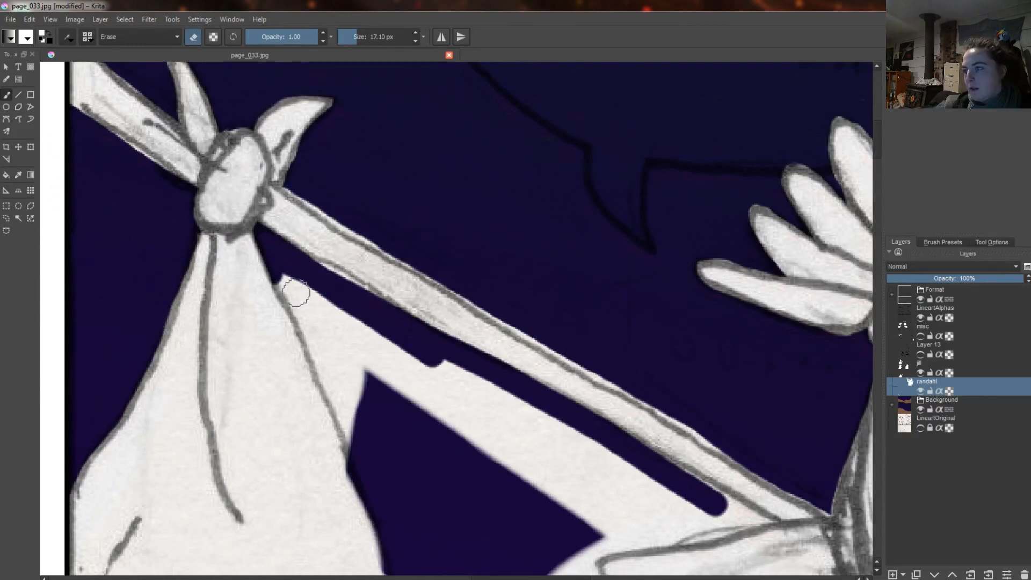
# Erase the white along the bag's inner edge and between the pole's underside and the collar
pyautogui.moveTo(296, 292); pyautogui.dragTo(346, 416)
pyautogui.press('e')
pyautogui.moveTo(308, 293); pyautogui.dragTo(366, 386)
pyautogui.scroll(-3, 850, 154)
pyautogui.moveTo(580, 246); pyautogui.dragTo(771, 336)
pyautogui.moveTo(611, 341)
pyautogui.mouseDown()
pyautogui.moveTo(729, 320)
pyautogui.moveTo(327, 101)
pyautogui.moveTo(587, 280)
pyautogui.moveTo(653, 288)
pyautogui.mouseUp()
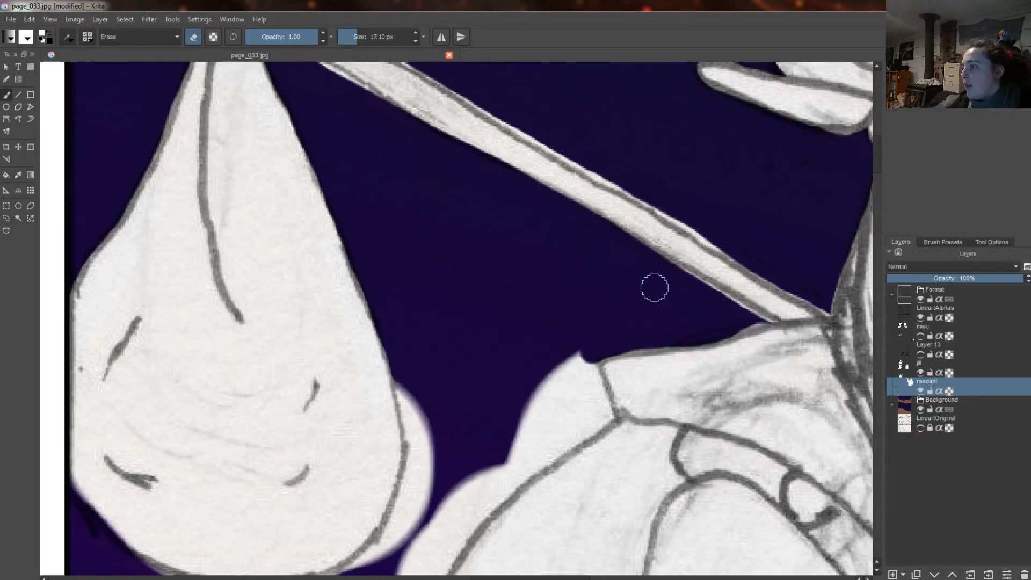
# Erase the white around the collar tip and upper shoulder and along the bag's lower edge facing the coat
pyautogui.moveTo(612, 441); pyautogui.dragTo(577, 320)
pyautogui.press('e')
pyautogui.moveTo(628, 438)
pyautogui.mouseDown()
pyautogui.moveTo(564, 437)
pyautogui.moveTo(559, 387)
pyautogui.moveTo(531, 375)
pyautogui.mouseUp()
pyautogui.moveTo(409, 380)
pyautogui.mouseDown()
pyautogui.moveTo(409, 498)
pyautogui.moveTo(433, 527)
pyautogui.mouseUp()
pyautogui.scroll(-5, 435, 263)
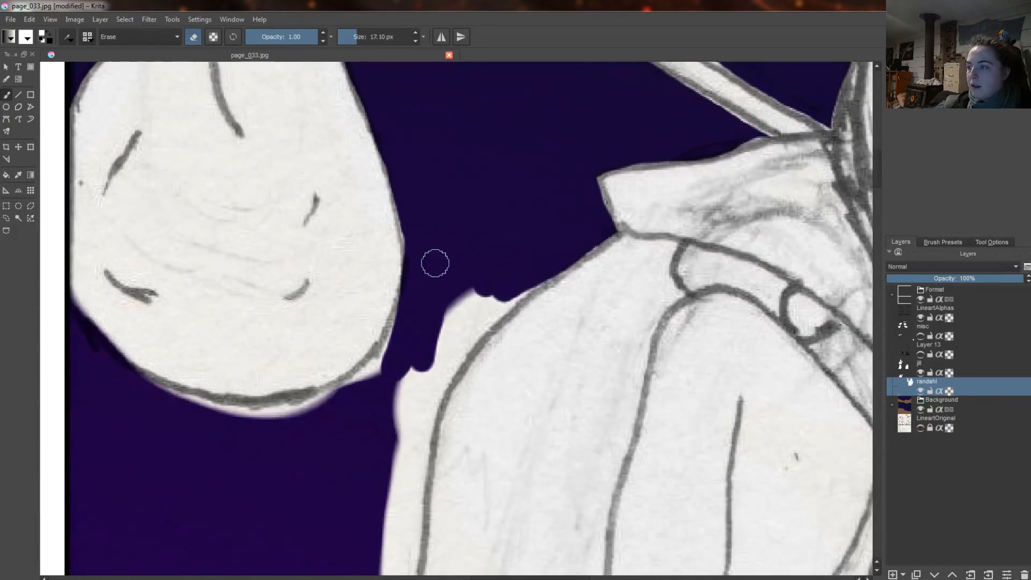
pyautogui.moveTo(412, 304)
pyautogui.mouseDown()
pyautogui.moveTo(318, 424)
pyautogui.moveTo(132, 381)
pyautogui.moveTo(311, 412)
pyautogui.moveTo(296, 414)
pyautogui.moveTo(547, 259)
pyautogui.moveTo(434, 374)
pyautogui.moveTo(477, 321)
pyautogui.moveTo(449, 365)
pyautogui.moveTo(414, 385)
pyautogui.mouseUp()
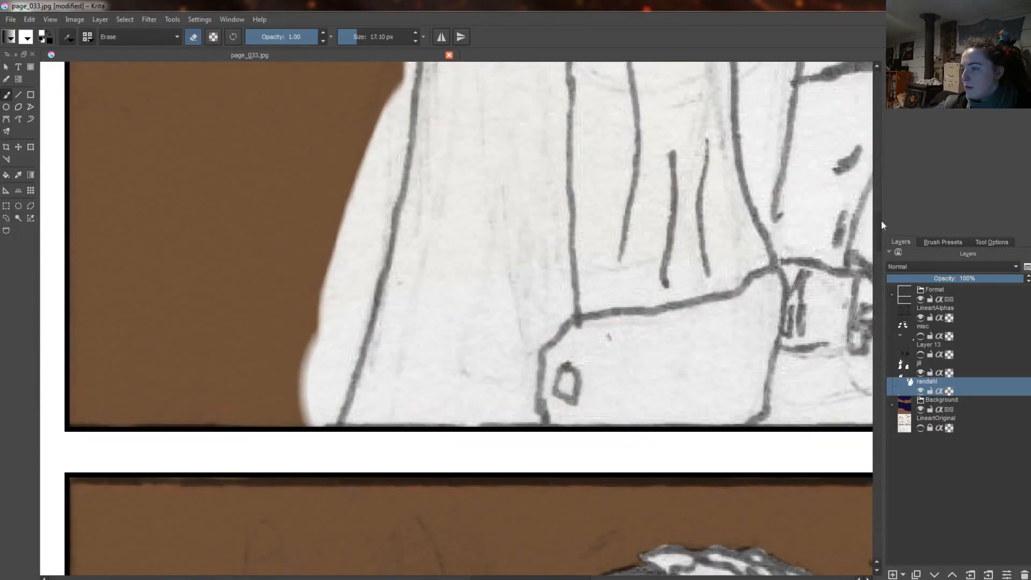
# Erase the white along the coat's back edge from the panel's bottom border up to the horizon line
pyautogui.moveTo(322, 424)
pyautogui.mouseDown()
pyautogui.moveTo(345, 409)
pyautogui.moveTo(301, 400)
pyautogui.moveTo(349, 236)
pyautogui.mouseUp()
pyautogui.moveTo(878, 240); pyautogui.dragTo(878, 229)
pyautogui.moveTo(341, 543)
pyautogui.mouseDown()
pyautogui.moveTo(382, 375)
pyautogui.moveTo(390, 446)
pyautogui.moveTo(365, 446)
pyautogui.mouseUp()
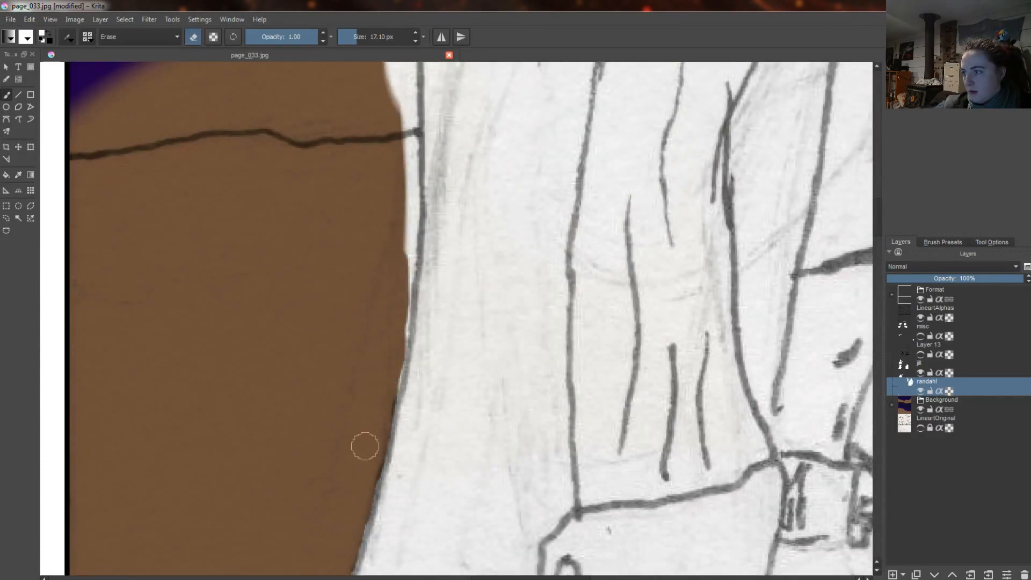
pyautogui.moveTo(392, 361); pyautogui.dragTo(400, 194)
pyautogui.scroll(5, 400, 193)
pyautogui.moveTo(416, 499); pyautogui.dragTo(398, 325)
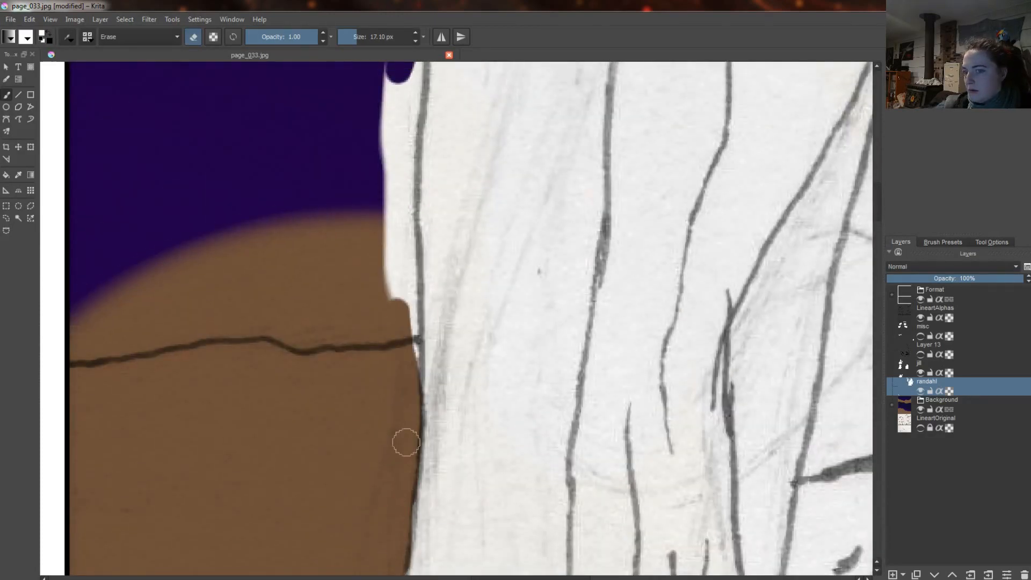
# Erase the white beside the coat's upper back up to the shoulder, including the leftover slivers
pyautogui.moveTo(405, 365); pyautogui.dragTo(398, 228)
pyautogui.moveTo(880, 197); pyautogui.dragTo(879, 184)
pyautogui.moveTo(405, 478); pyautogui.dragTo(427, 151)
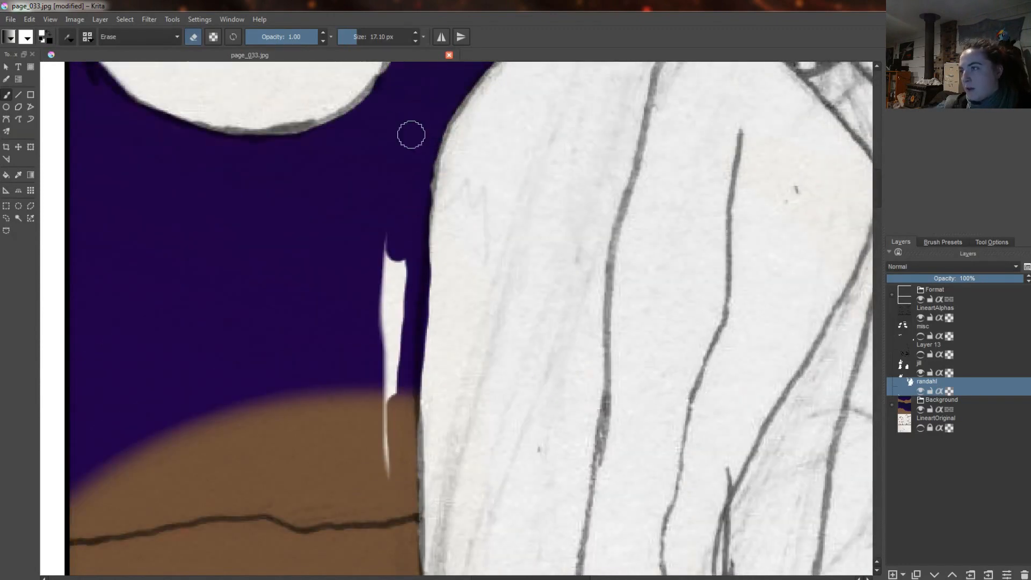
pyautogui.moveTo(422, 185)
pyautogui.mouseDown()
pyautogui.moveTo(389, 439)
pyautogui.moveTo(388, 236)
pyautogui.mouseUp()
# Erase the white around the bag and pole of the tiny distant figure in the last panel with an 8.75 px brush
pyautogui.scroll(-5, 389, 226)
pyautogui.moveTo(336, 578); pyautogui.dragTo(287, 578)
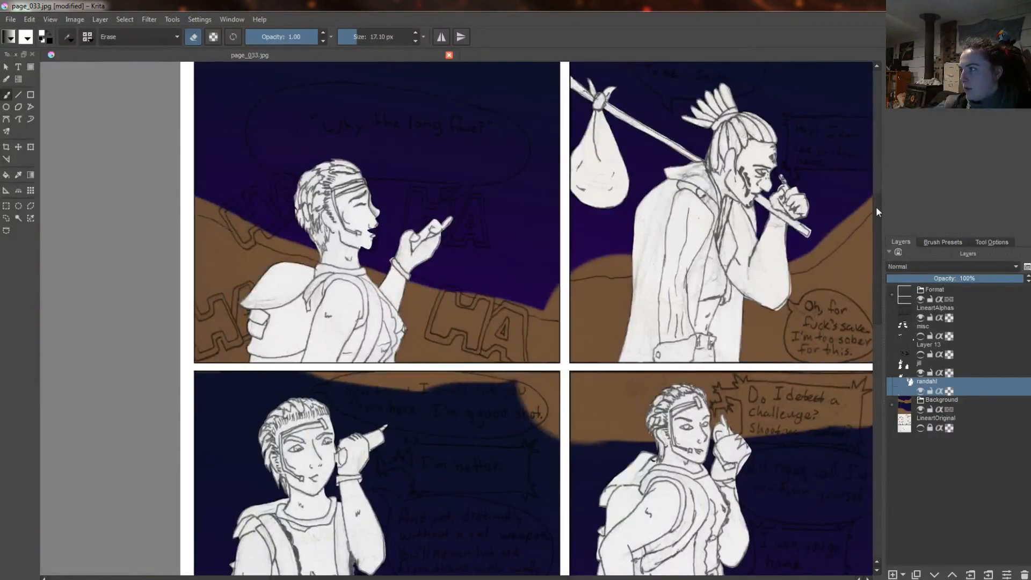
pyautogui.moveTo(879, 212); pyautogui.dragTo(880, 331)
pyautogui.scroll(7, 253, 241)
pyautogui.click(349, 37)
pyautogui.moveTo(512, 273)
pyautogui.mouseDown()
pyautogui.moveTo(594, 292)
pyautogui.moveTo(581, 262)
pyautogui.mouseUp()
pyautogui.moveTo(547, 215); pyautogui.dragTo(641, 251)
pyautogui.moveTo(560, 252); pyautogui.dragTo(656, 297)
pyautogui.press('e')
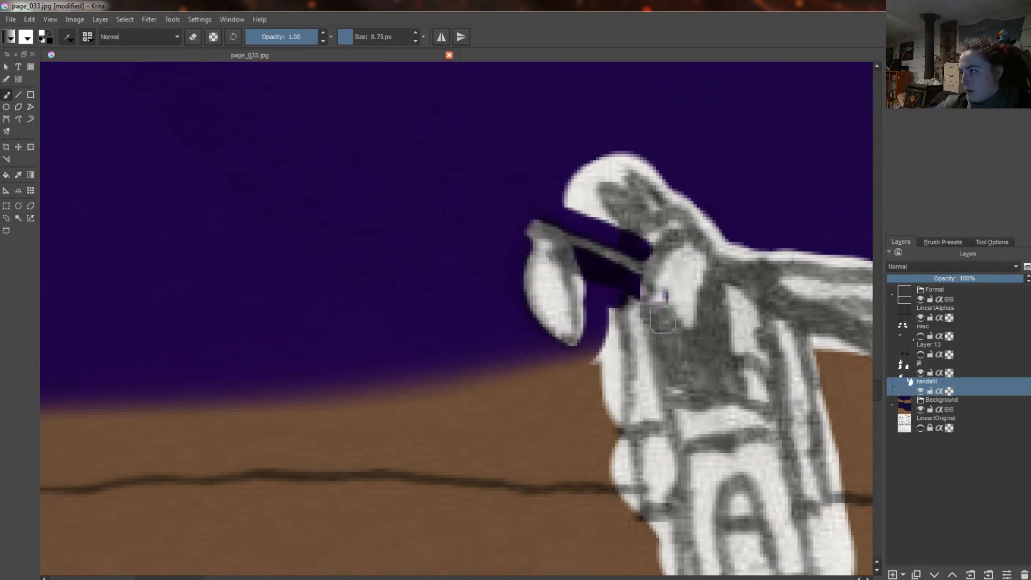
# Trim the white around the tiny figure's coat and legs to the line art, repainting overcut areas
pyautogui.press('e')
pyautogui.moveTo(878, 383); pyautogui.dragTo(877, 398)
pyautogui.moveTo(609, 289)
pyautogui.mouseDown()
pyautogui.moveTo(670, 345)
pyautogui.moveTo(690, 317)
pyautogui.moveTo(693, 344)
pyautogui.mouseUp()
pyautogui.press('e')
pyautogui.press('e')
pyautogui.moveTo(710, 450)
pyautogui.mouseDown()
pyautogui.moveTo(743, 338)
pyautogui.moveTo(781, 410)
pyautogui.moveTo(684, 386)
pyautogui.moveTo(678, 323)
pyautogui.mouseUp()
pyautogui.moveTo(769, 311); pyautogui.dragTo(730, 319)
pyautogui.press('e')
pyautogui.moveTo(836, 320)
pyautogui.mouseDown()
pyautogui.moveTo(824, 393)
pyautogui.moveTo(791, 111)
pyautogui.moveTo(365, 112)
pyautogui.mouseUp()
pyautogui.moveTo(879, 400); pyautogui.dragTo(879, 391)
# Trim the white around the tiny figure's outstretched arm and repaint the pole's lower end
pyautogui.press('e')
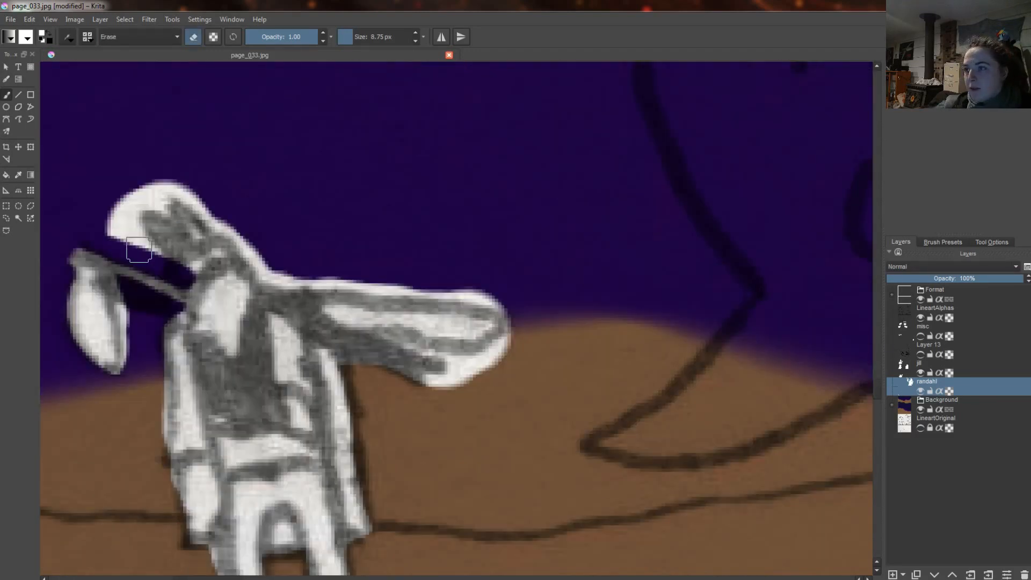
pyautogui.moveTo(139, 250)
pyautogui.mouseDown()
pyautogui.moveTo(127, 235)
pyautogui.moveTo(197, 198)
pyautogui.moveTo(320, 285)
pyautogui.moveTo(340, 333)
pyautogui.moveTo(491, 364)
pyautogui.moveTo(411, 345)
pyautogui.moveTo(360, 360)
pyautogui.moveTo(437, 406)
pyautogui.mouseUp()
pyautogui.press('e')
pyautogui.press('e')
pyautogui.moveTo(354, 342); pyautogui.dragTo(463, 371)
pyautogui.press('e')
pyautogui.press('e')
# Trim the white around the tiny figure's head and shoulders and repaint the head and tied-up hair
pyautogui.moveTo(307, 280)
pyautogui.mouseDown()
pyautogui.moveTo(280, 313)
pyautogui.moveTo(265, 270)
pyautogui.moveTo(274, 276)
pyautogui.mouseUp()
pyautogui.press('e')
pyautogui.moveTo(188, 265)
pyautogui.mouseDown()
pyautogui.moveTo(233, 235)
pyautogui.moveTo(174, 366)
pyautogui.mouseUp()
pyautogui.moveTo(157, 239)
pyautogui.mouseDown()
pyautogui.moveTo(187, 237)
pyautogui.moveTo(141, 182)
pyautogui.moveTo(204, 312)
pyautogui.mouseUp()
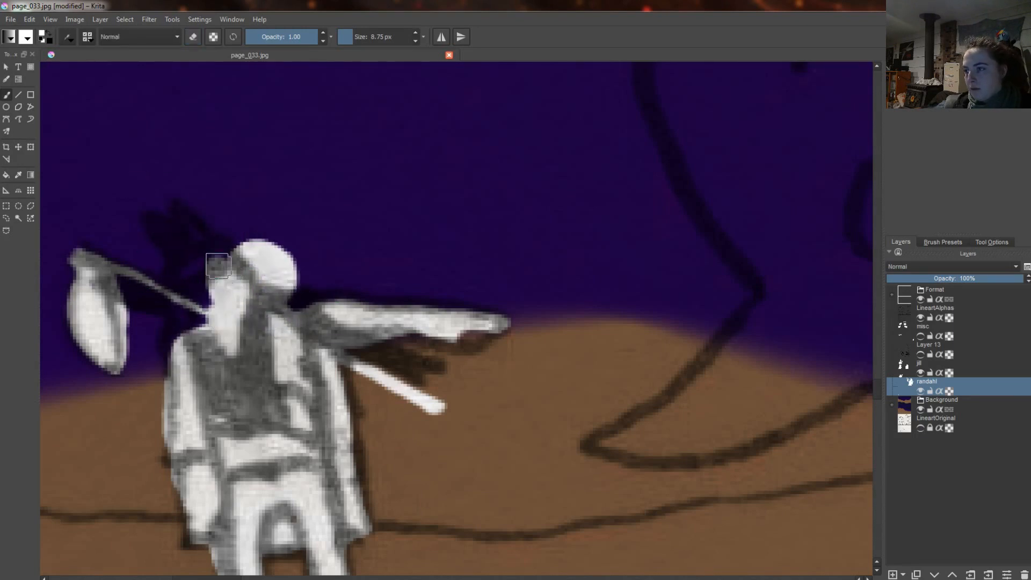
pyautogui.moveTo(219, 265); pyautogui.dragTo(264, 264)
pyautogui.moveTo(233, 234); pyautogui.dragTo(213, 214)
pyautogui.press('e')
# Hide the line art and select the hill layer, Layer 3, inside the Background group
pyautogui.scroll(-7, 213, 212)
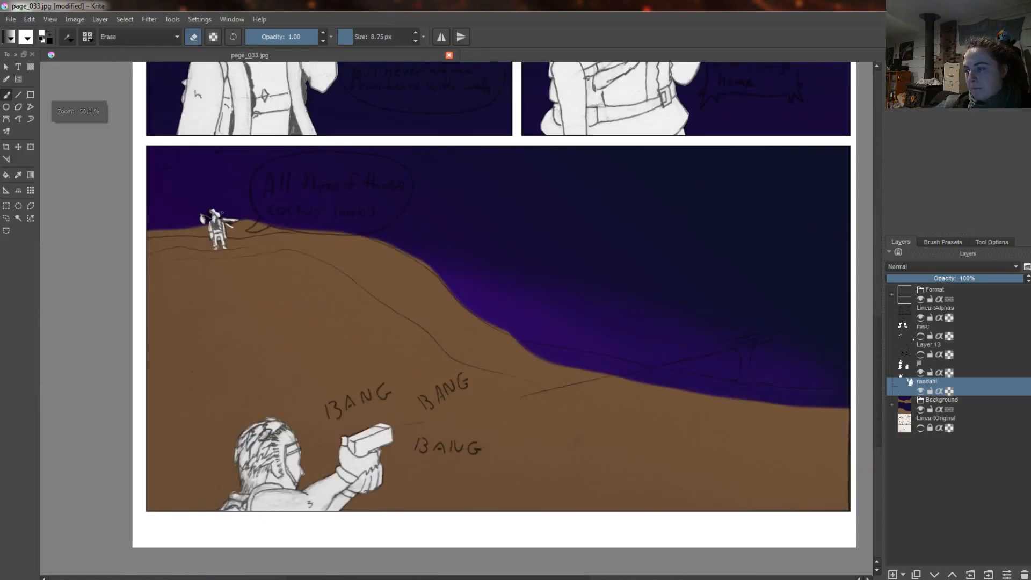
pyautogui.click(920, 317)
pyautogui.scroll(-4, 715, 226)
pyautogui.scroll(2, 858, 279)
pyautogui.click(895, 407)
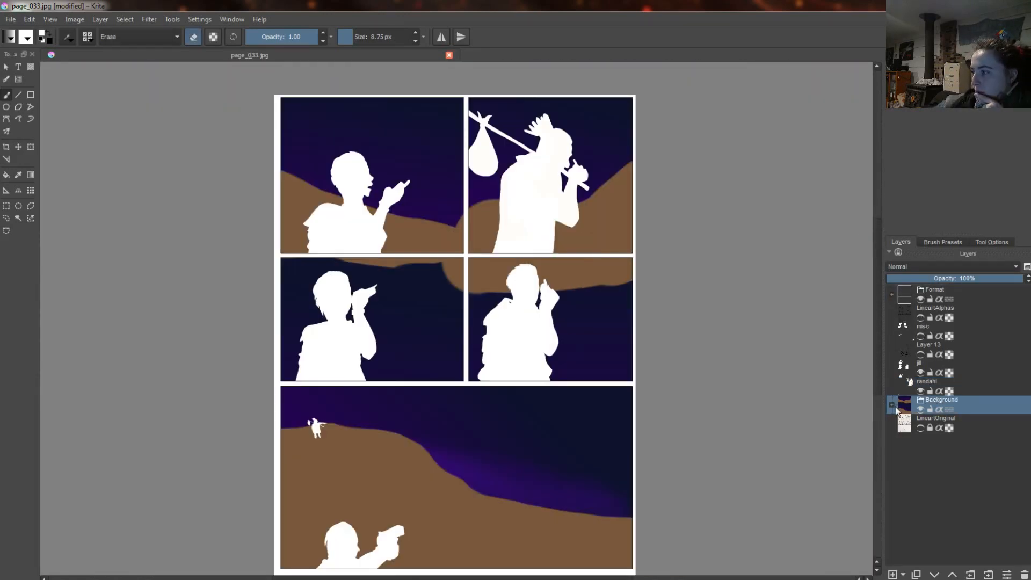
pyautogui.click(892, 405)
pyautogui.click(950, 421)
# Erase the brown overspill from the upper parts of both middle panels on the hill layer
pyautogui.scroll(2, 670, 301)
pyautogui.moveTo(270, 284)
pyautogui.mouseDown()
pyautogui.moveTo(582, 239)
pyautogui.moveTo(271, 274)
pyautogui.moveTo(230, 251)
pyautogui.moveTo(118, 247)
pyautogui.mouseUp()
pyautogui.scroll(-1, 276, 238)
pyautogui.scroll(-3, 537, 290)
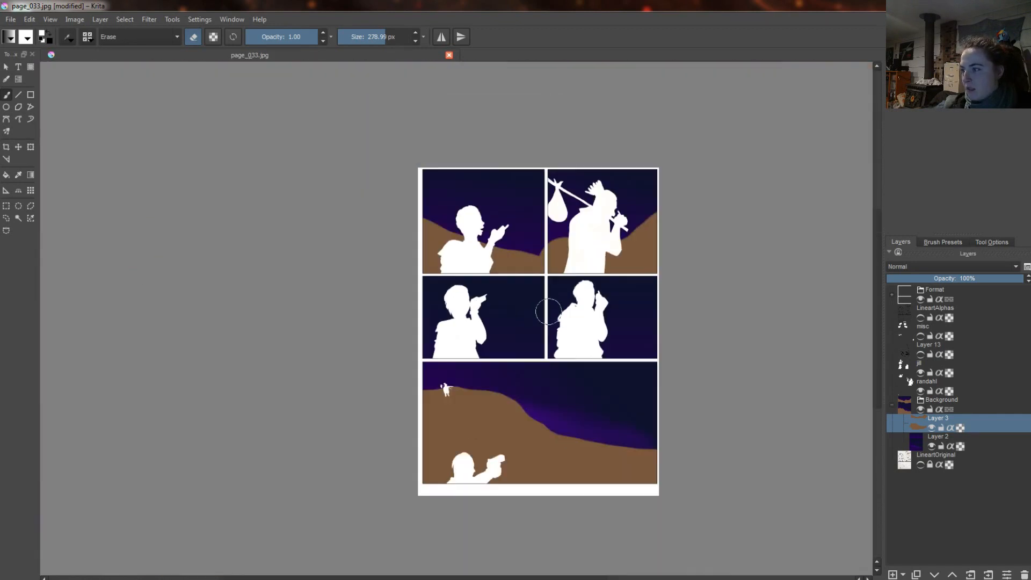
# Flatten the brown hill behind the coat in the second panel and paint low hills along the bottom of both middle panels
pyautogui.scroll(2, 529, 172)
pyautogui.press('e')
pyautogui.moveTo(569, 188); pyautogui.dragTo(574, 199)
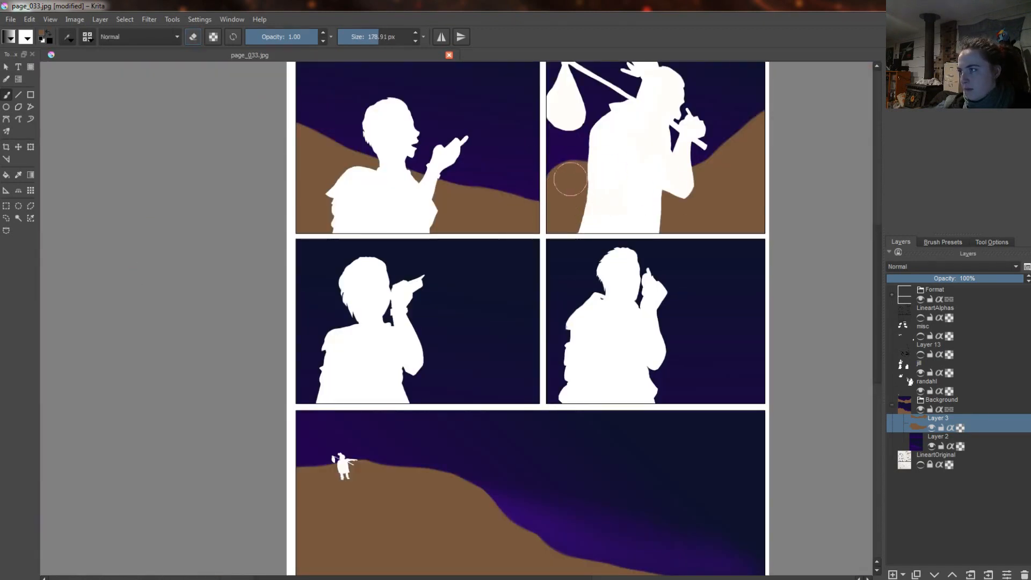
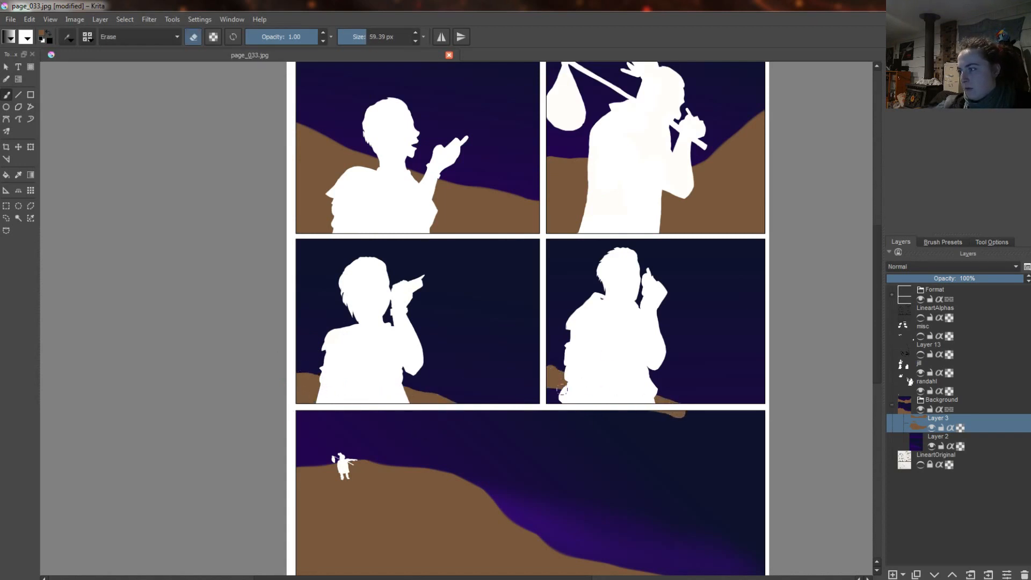
pyautogui.moveTo(559, 413); pyautogui.dragTo(573, 419)
pyautogui.scroll(-3, 573, 420)
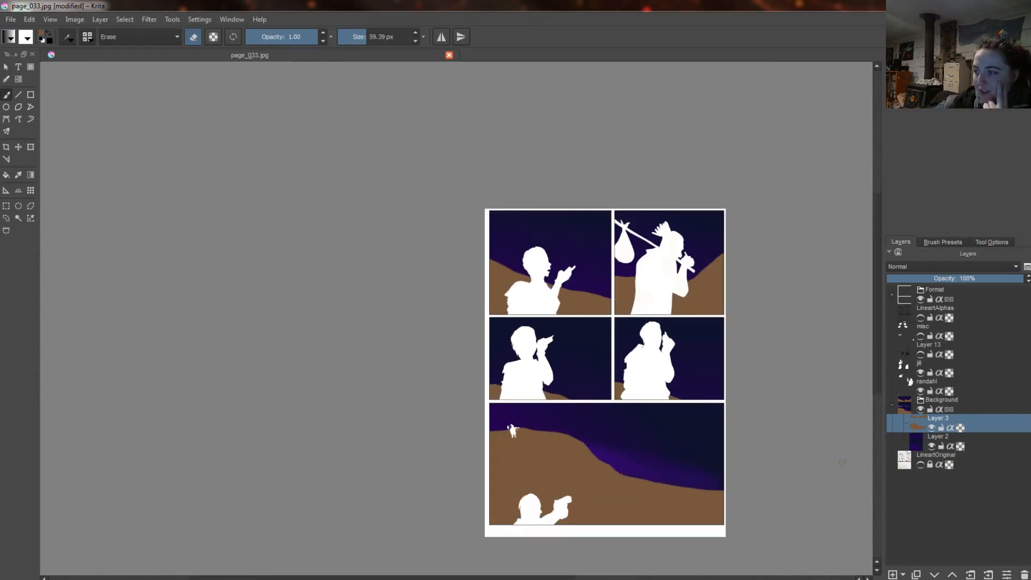
pyautogui.scroll(3, 338, 391)
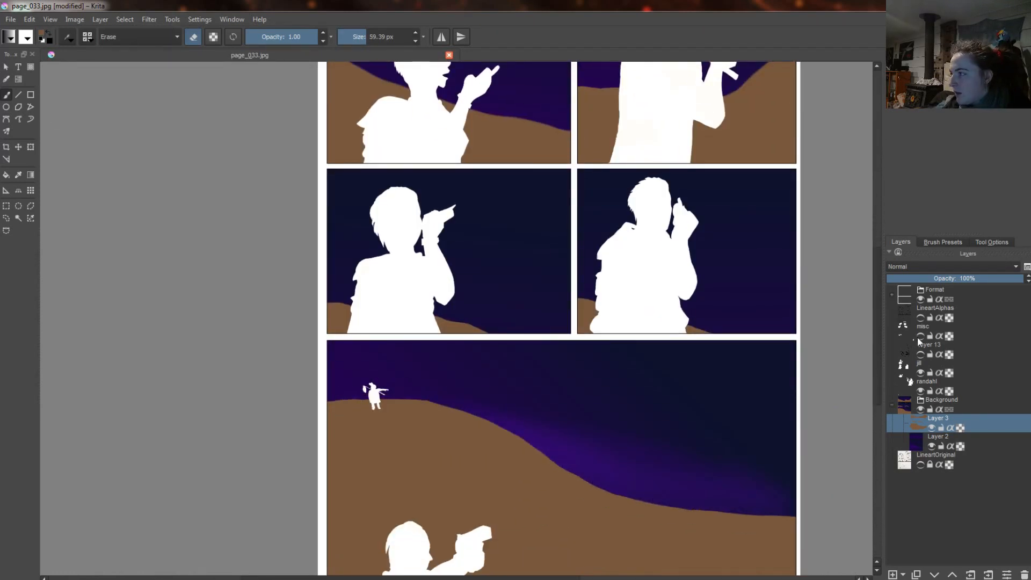
# Put the jill layer into its own group named Jill and add a new paint layer above it
pyautogui.click(928, 377)
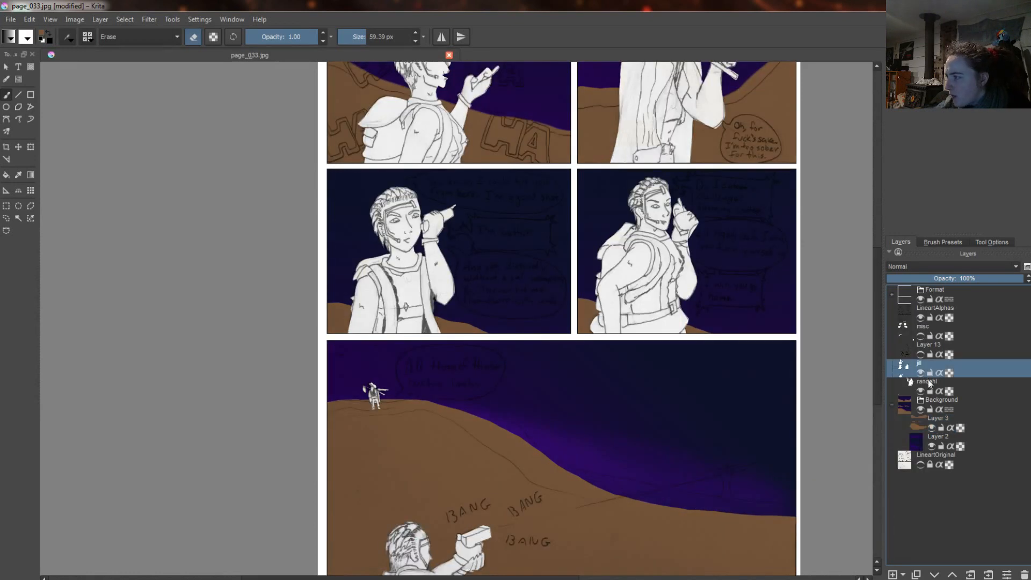
pyautogui.rightClick(928, 383)
pyautogui.click(901, 493)
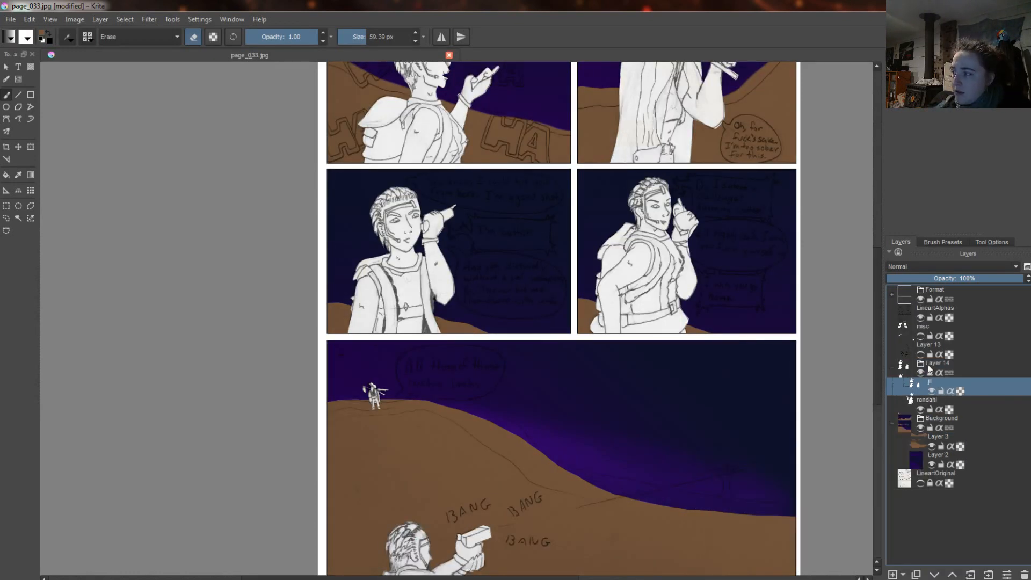
pyautogui.click(892, 574)
# Try painting brown over the character on the new layer with alpha inheritance turned on, and undo it
pyautogui.click(950, 391)
pyautogui.press('e')
pyautogui.moveTo(595, 242)
pyautogui.mouseDown()
pyautogui.moveTo(593, 218)
pyautogui.moveTo(516, 202)
pyautogui.moveTo(692, 304)
pyautogui.mouseUp()
pyautogui.click(931, 392)
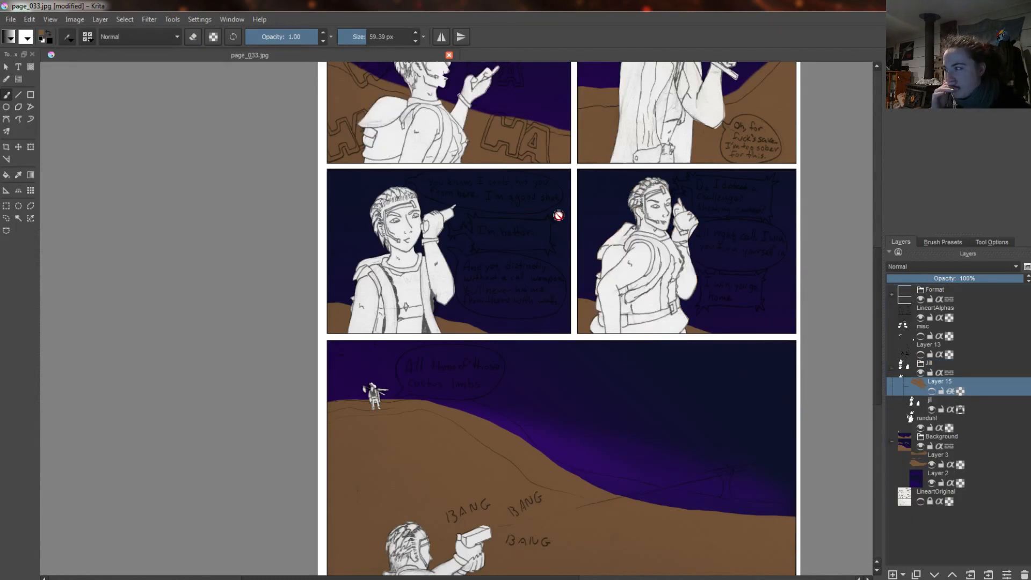
pyautogui.hotkey('ctrl', 'z')
pyautogui.hotkey('ctrl', 'z')
pyautogui.hotkey('ctrl', 'z')
# Open page_032.jpeg from the episode_01 folder, sample its olive ground colour and return to page_033.jpg
pyautogui.click(14, 20)
pyautogui.click(24, 42)
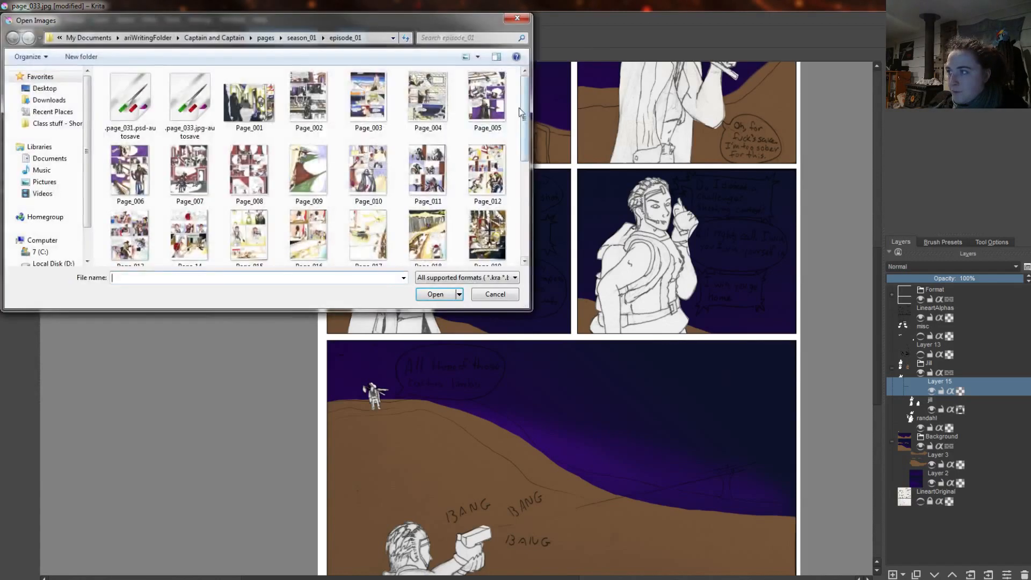
pyautogui.moveTo(522, 114); pyautogui.dragTo(522, 220)
pyautogui.doubleClick(130, 231)
pyautogui.keyDown('ctrl'); pyautogui.click(475, 543); pyautogui.keyUp('ctrl')
pyautogui.click(179, 55)
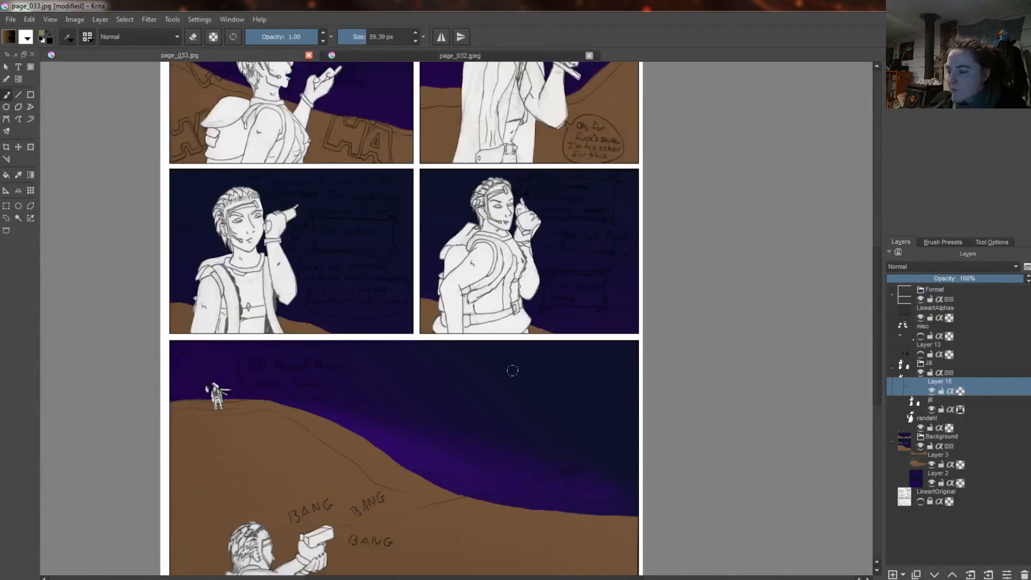
# Lock the transparency of Layer 3 and repaint the brown hills olive in all five panels with a large brush
pyautogui.click(938, 455)
pyautogui.click(960, 465)
pyautogui.moveTo(295, 448); pyautogui.dragTo(349, 448)
pyautogui.moveTo(199, 426)
pyautogui.mouseDown()
pyautogui.moveTo(352, 446)
pyautogui.moveTo(483, 543)
pyautogui.mouseUp()
pyautogui.moveTo(877, 335); pyautogui.dragTo(877, 368)
pyautogui.moveTo(496, 475)
pyautogui.mouseDown()
pyautogui.moveTo(196, 451)
pyautogui.moveTo(183, 483)
pyautogui.mouseUp()
pyautogui.moveTo(174, 209); pyautogui.dragTo(322, 222)
pyautogui.moveTo(424, 212); pyautogui.dragTo(547, 225)
pyautogui.moveTo(877, 301); pyautogui.dragTo(877, 222)
pyautogui.moveTo(639, 226)
pyautogui.mouseDown()
pyautogui.moveTo(646, 252)
pyautogui.moveTo(222, 260)
pyautogui.moveTo(314, 309)
pyautogui.mouseUp()
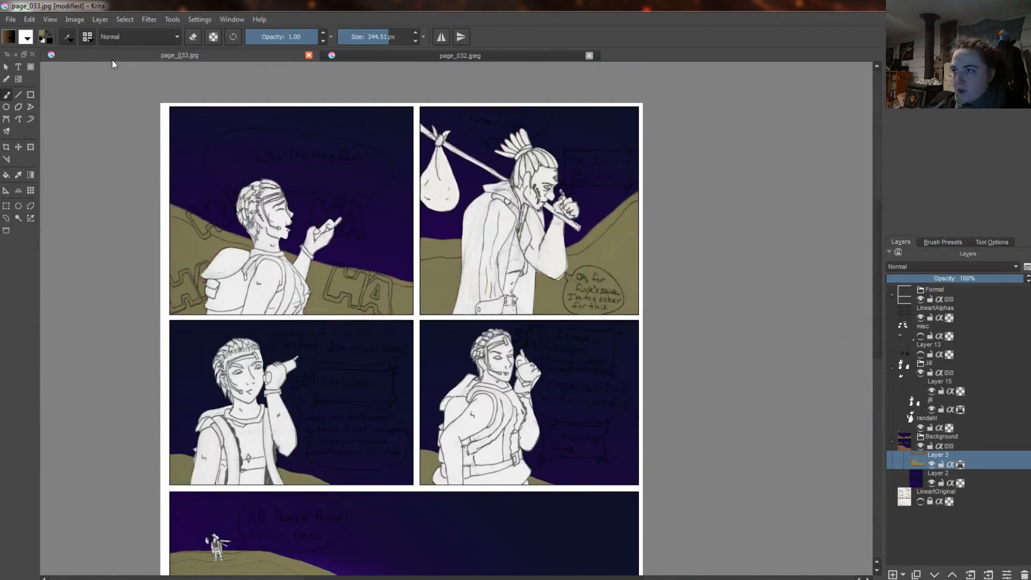
# Sample the red-haired character's skin colour in page_032.jpeg and return to page_033.jpg
pyautogui.click(386, 55)
pyautogui.scroll(3, 478, 494)
pyautogui.scroll(6, 206, 503)
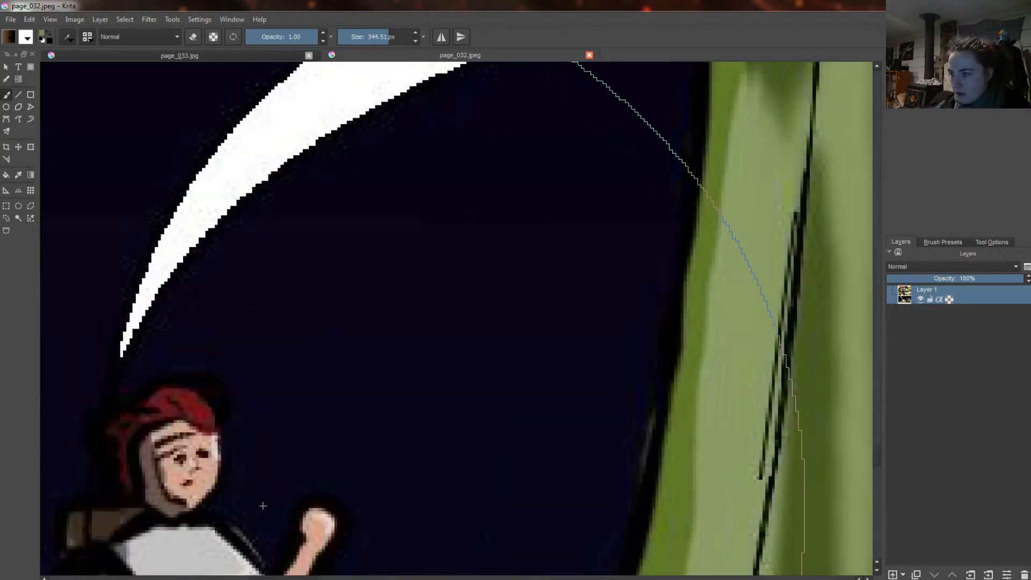
pyautogui.scroll(-2, 224, 432)
pyautogui.click(179, 55)
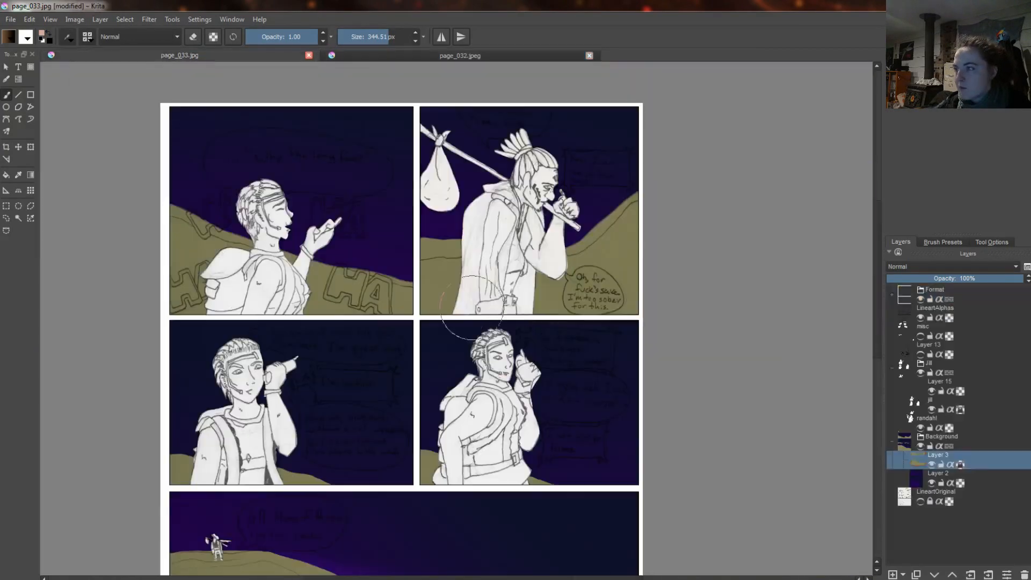
# Paint all of Jill's figures with the skin tone on the alpha-inheriting Layer 15, and add another layer above it
pyautogui.click(940, 382)
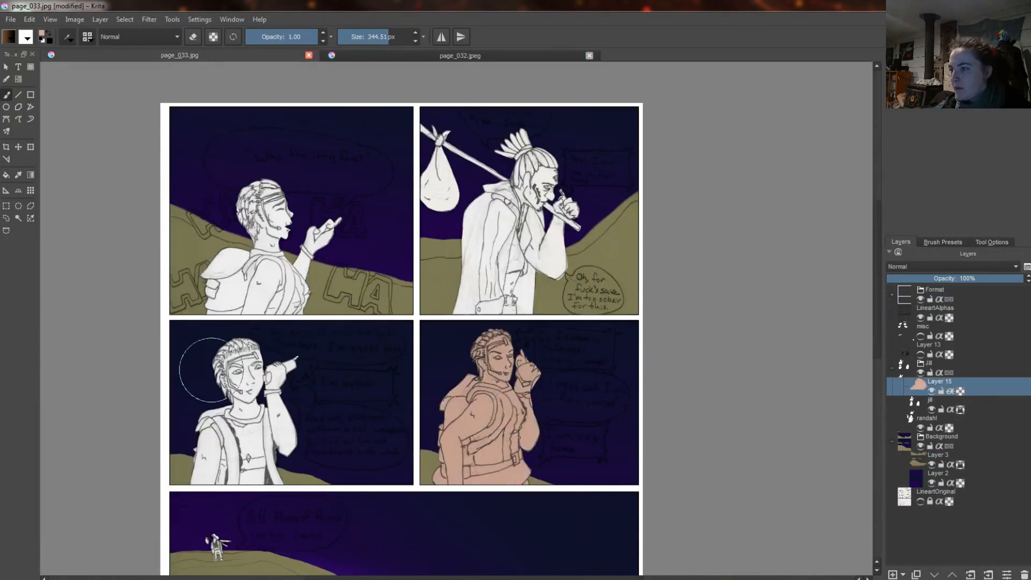
pyautogui.scroll(-5, 236, 427)
pyautogui.press('Insert')
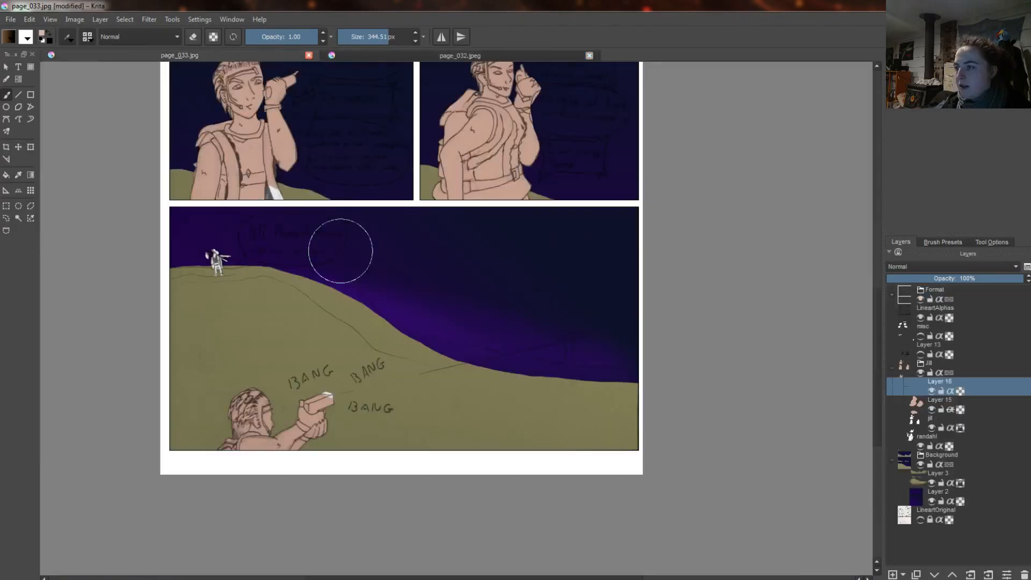
# Paint Jill's collar and vest light grey in the first panel on the new alpha-inheriting layer, erasing spill from the arm
pyautogui.scroll(5, 341, 250)
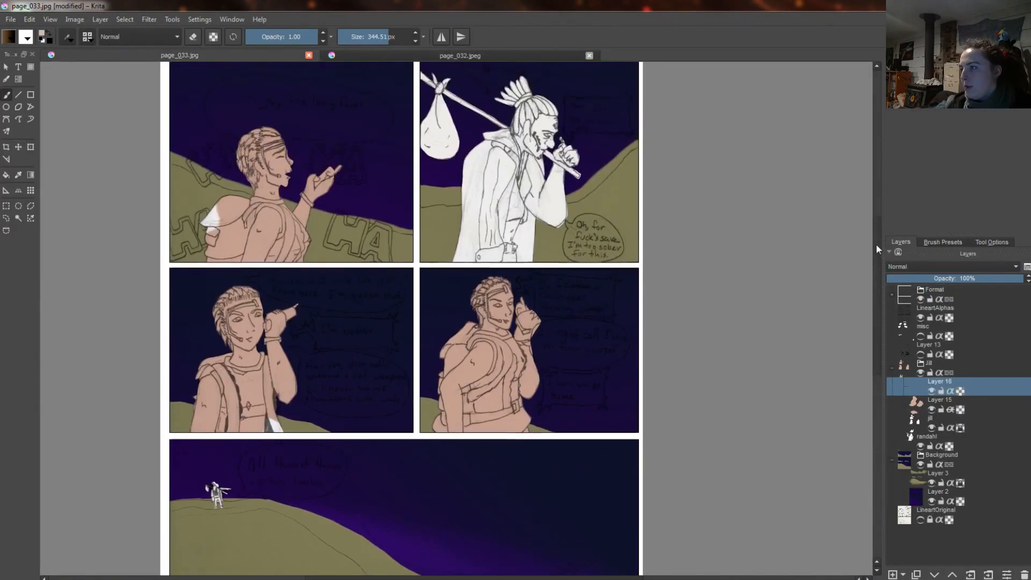
pyautogui.scroll(8, 341, 250)
pyautogui.press('[')
pyautogui.press('[')
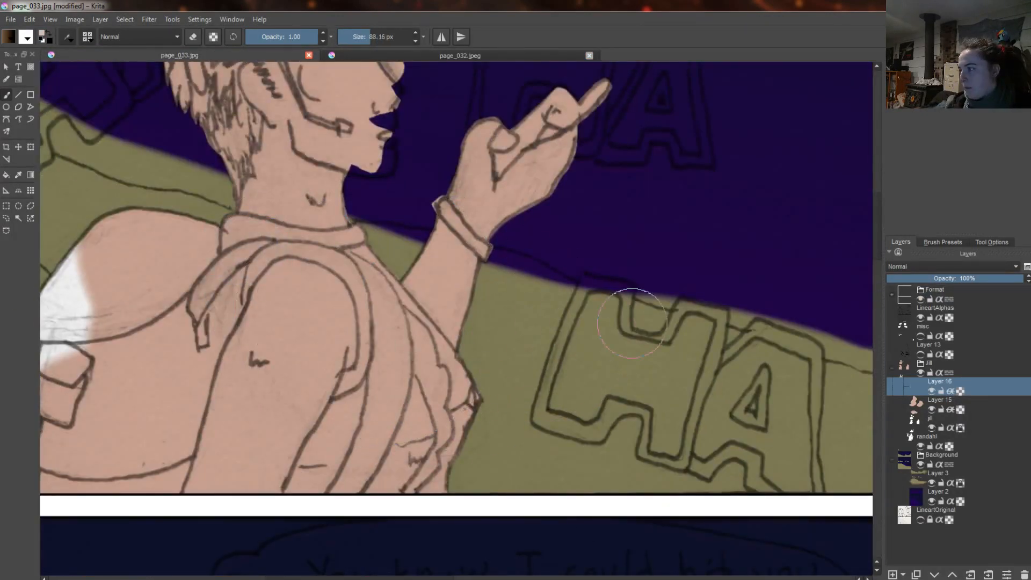
pyautogui.moveTo(236, 226)
pyautogui.mouseDown()
pyautogui.moveTo(215, 279)
pyautogui.moveTo(316, 226)
pyautogui.moveTo(376, 327)
pyautogui.moveTo(336, 351)
pyautogui.mouseUp()
pyautogui.press('e')
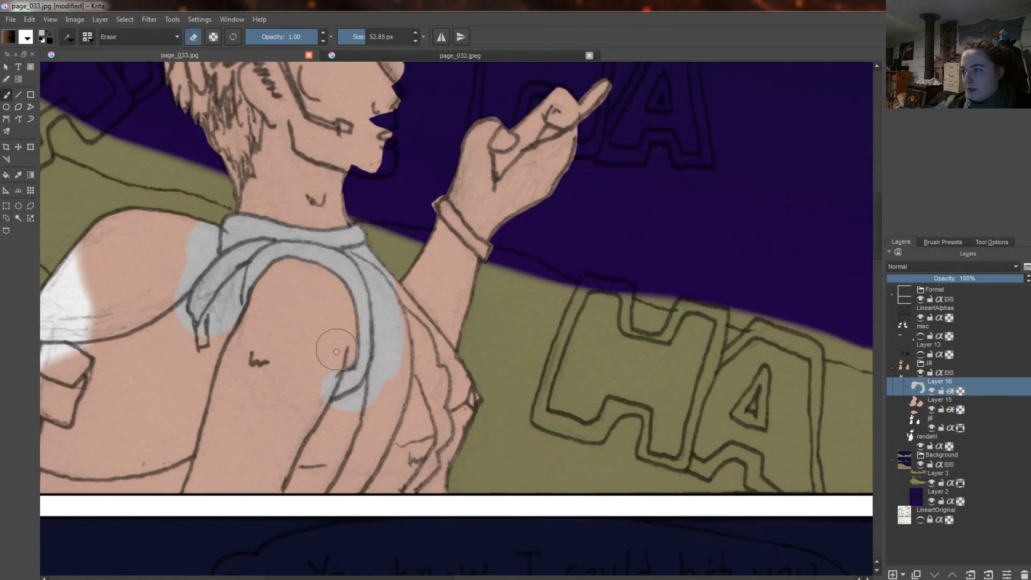
pyautogui.moveTo(347, 416)
pyautogui.mouseDown()
pyautogui.moveTo(305, 494)
pyautogui.moveTo(371, 445)
pyautogui.moveTo(401, 327)
pyautogui.moveTo(381, 288)
pyautogui.moveTo(424, 343)
pyautogui.moveTo(425, 377)
pyautogui.moveTo(398, 472)
pyautogui.mouseUp()
pyautogui.moveTo(223, 392)
pyautogui.mouseDown()
pyautogui.moveTo(223, 369)
pyautogui.moveTo(237, 390)
pyautogui.mouseUp()
pyautogui.press('e')
# Erase the light grey spill from the backpack's upper edge beside Jill's collar
pyautogui.press('Left')
pyautogui.press('Left')
pyautogui.press('Left')
pyautogui.moveTo(370, 222); pyautogui.dragTo(359, 237)
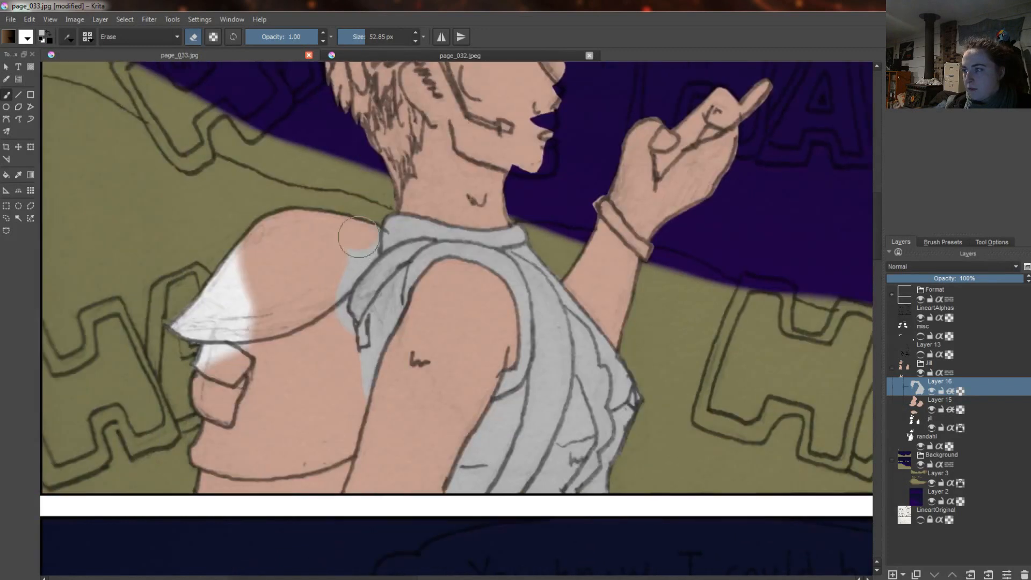
pyautogui.moveTo(423, 230); pyautogui.dragTo(396, 254)
# Clear the grey from the backpack strap, retouching the collar and the vest edge beside the upper arm
pyautogui.press('e')
pyautogui.moveTo(437, 222)
pyautogui.mouseDown()
pyautogui.moveTo(412, 217)
pyautogui.moveTo(368, 239)
pyautogui.mouseUp()
pyautogui.press('e')
pyautogui.moveTo(416, 198); pyautogui.dragTo(454, 202)
pyautogui.moveTo(423, 280); pyautogui.dragTo(394, 328)
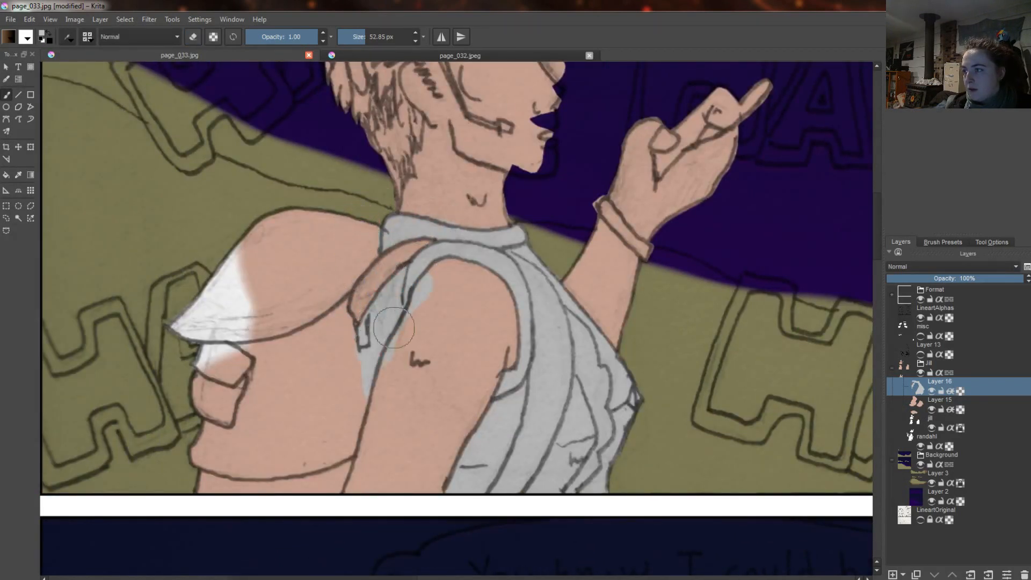
pyautogui.moveTo(876, 243); pyautogui.dragTo(876, 242)
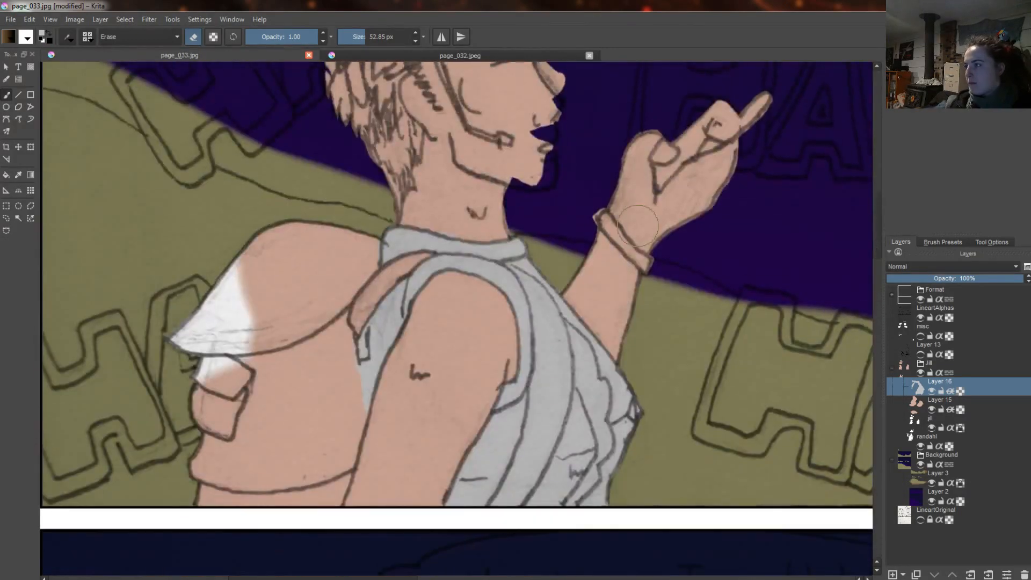
# Paint the wristband on Jill's raised arm light grey, erasing spill around it
pyautogui.press('e')
pyautogui.press('e')
pyautogui.moveTo(594, 224); pyautogui.dragTo(636, 298)
pyautogui.press('+')
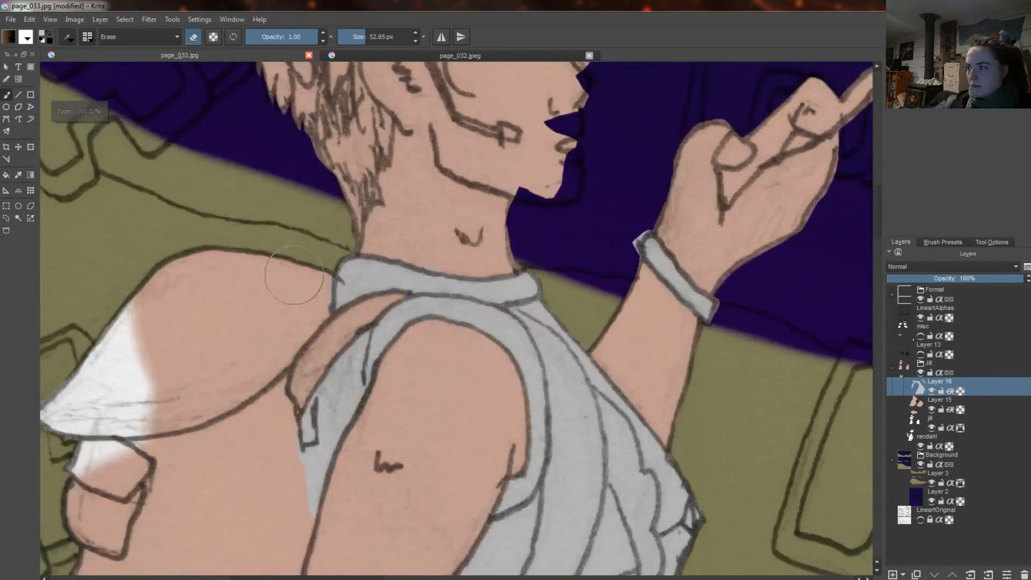
# Paint Jill's collar, vest and raised wristband light grey in the second row's first panel, erasing spill around the wristband and neck
pyautogui.scroll(-4, 430, 231)
pyautogui.scroll(3, 381, 491)
pyautogui.press('e')
pyautogui.moveTo(876, 306); pyautogui.dragTo(876, 333)
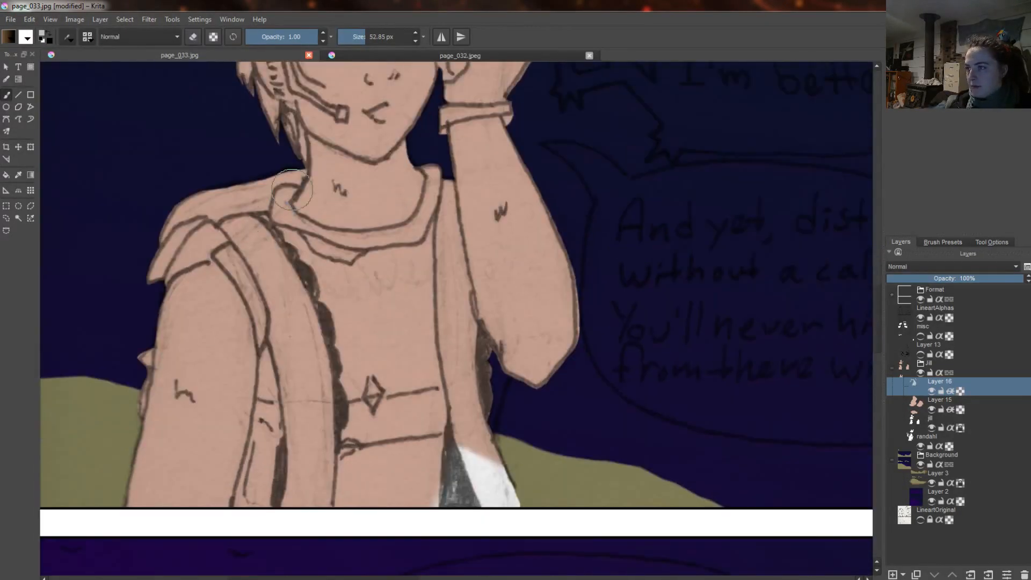
pyautogui.moveTo(289, 191)
pyautogui.mouseDown()
pyautogui.moveTo(430, 292)
pyautogui.moveTo(332, 472)
pyautogui.moveTo(408, 462)
pyautogui.moveTo(268, 387)
pyautogui.moveTo(265, 325)
pyautogui.moveTo(226, 241)
pyautogui.mouseUp()
pyautogui.moveTo(451, 129); pyautogui.dragTo(505, 123)
pyautogui.press('e')
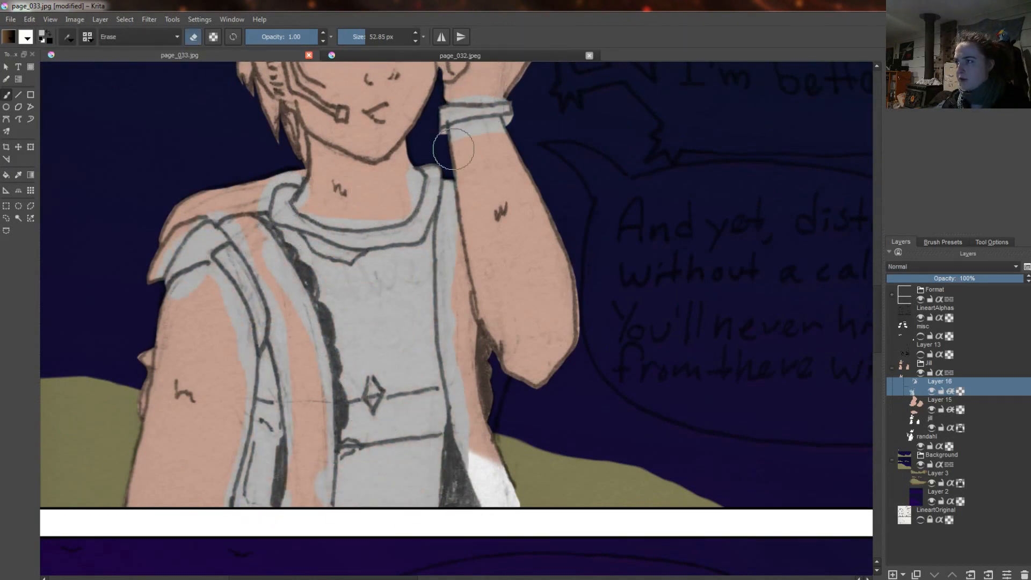
pyautogui.moveTo(431, 124); pyautogui.dragTo(462, 139)
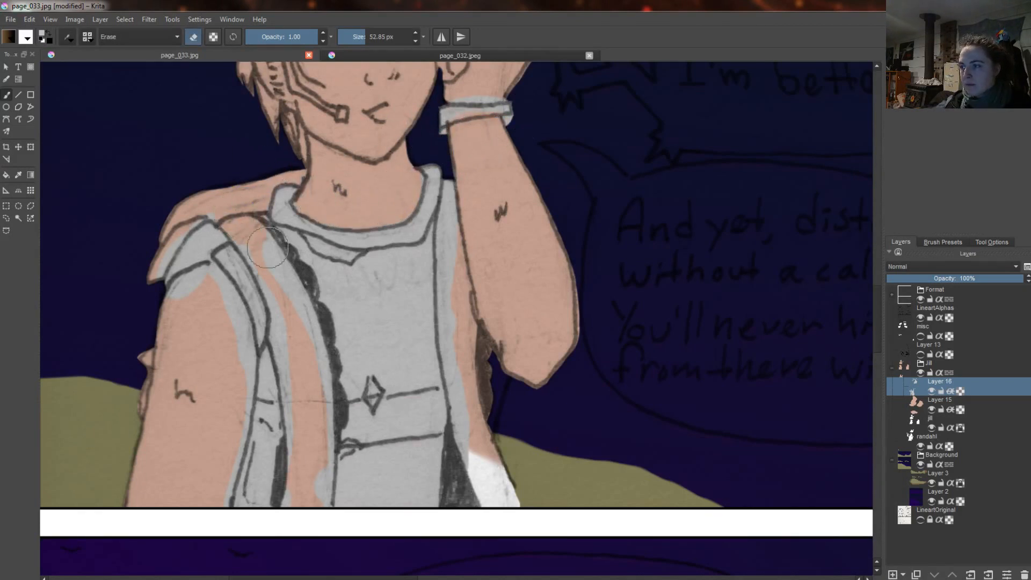
# Erase the light grey from both backpack straps, the shoulder flap and the upper arm in the same panel
pyautogui.moveTo(294, 280)
pyautogui.mouseDown()
pyautogui.moveTo(315, 490)
pyautogui.moveTo(263, 242)
pyautogui.moveTo(311, 437)
pyautogui.moveTo(267, 267)
pyautogui.moveTo(230, 224)
pyautogui.mouseUp()
pyautogui.moveTo(230, 224)
pyautogui.mouseDown()
pyautogui.moveTo(282, 298)
pyautogui.moveTo(305, 473)
pyautogui.mouseUp()
pyautogui.press('e')
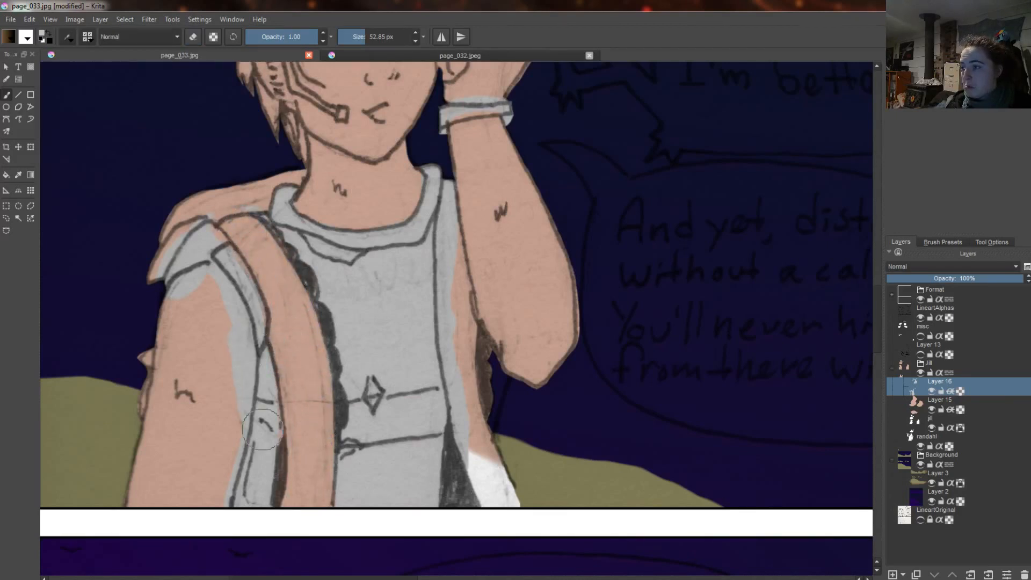
pyautogui.press('e')
pyautogui.moveTo(177, 228); pyautogui.dragTo(256, 194)
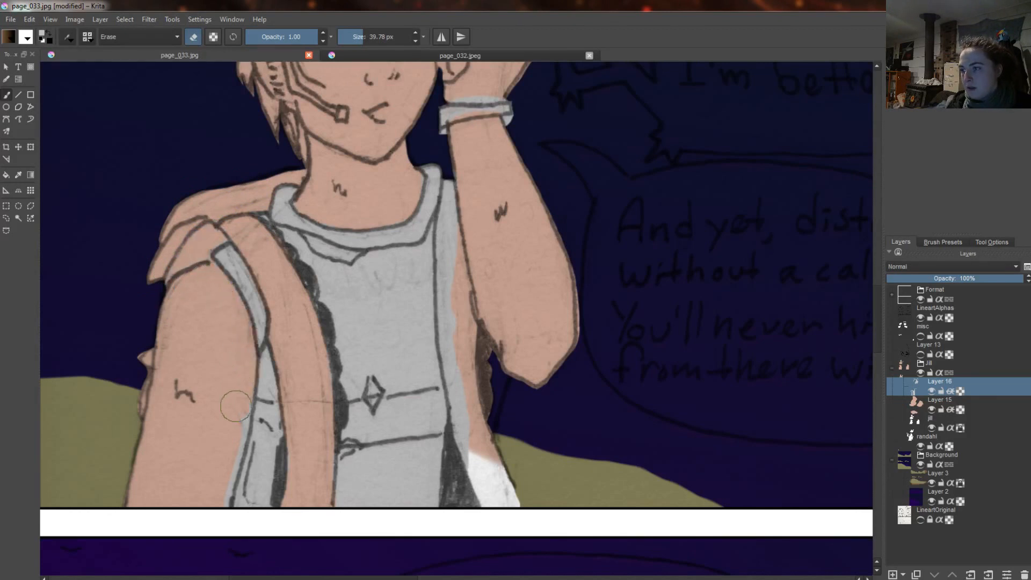
pyautogui.press('e')
pyautogui.moveTo(250, 333); pyautogui.dragTo(240, 383)
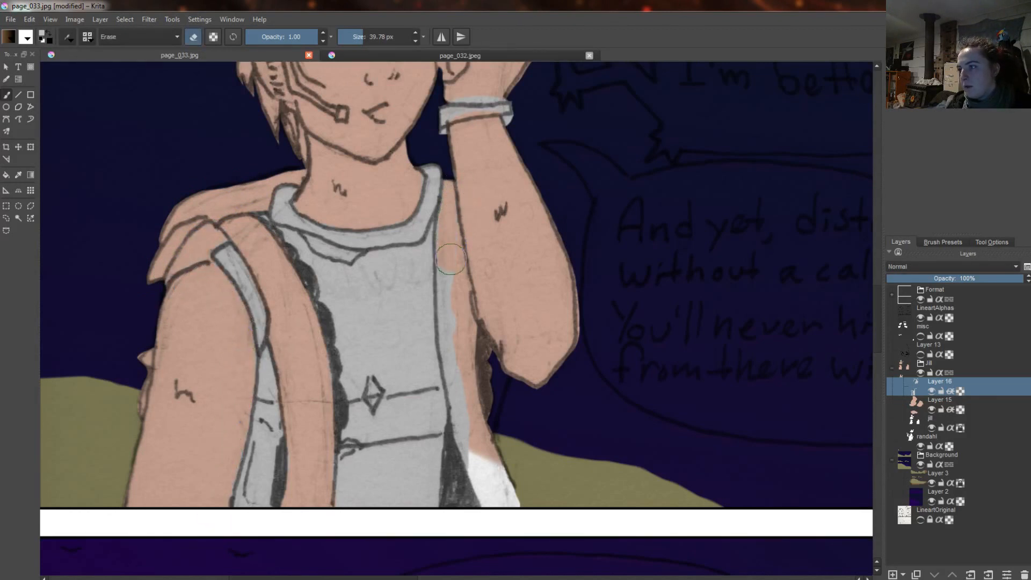
pyautogui.moveTo(451, 259); pyautogui.dragTo(462, 460)
# Paint Jill's collar, vest and wristband light grey in the second row's second panel, enlarging the brush for the torso
pyautogui.scroll(-5, 493, 402)
pyautogui.scroll(6, 566, 341)
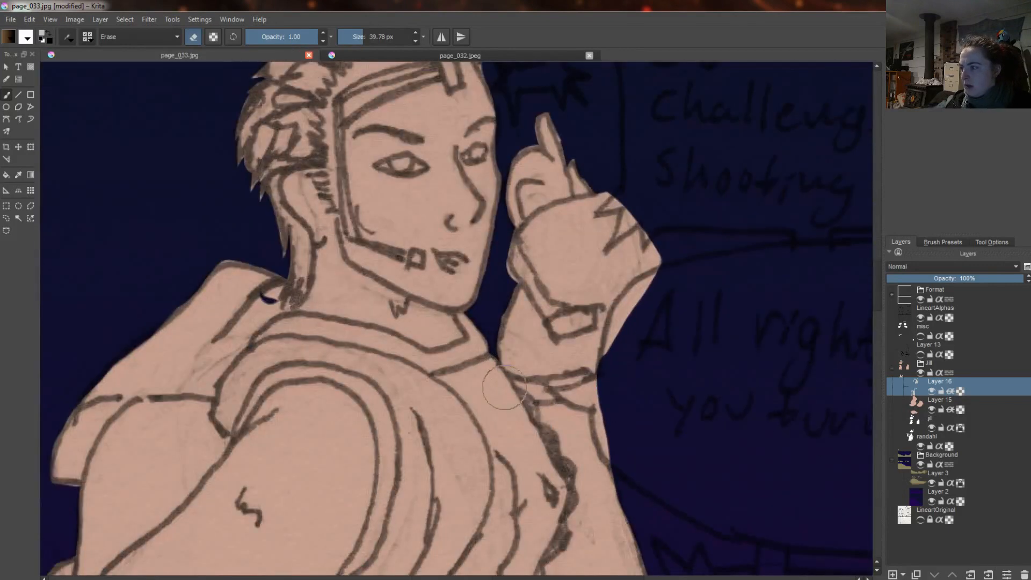
pyautogui.press('e')
pyautogui.moveTo(505, 388)
pyautogui.mouseDown()
pyautogui.moveTo(483, 326)
pyautogui.moveTo(387, 375)
pyautogui.moveTo(437, 467)
pyautogui.mouseUp()
pyautogui.scroll(-4, 387, 475)
pyautogui.moveTo(349, 498); pyautogui.dragTo(361, 560)
pyautogui.moveTo(443, 536); pyautogui.dragTo(443, 404)
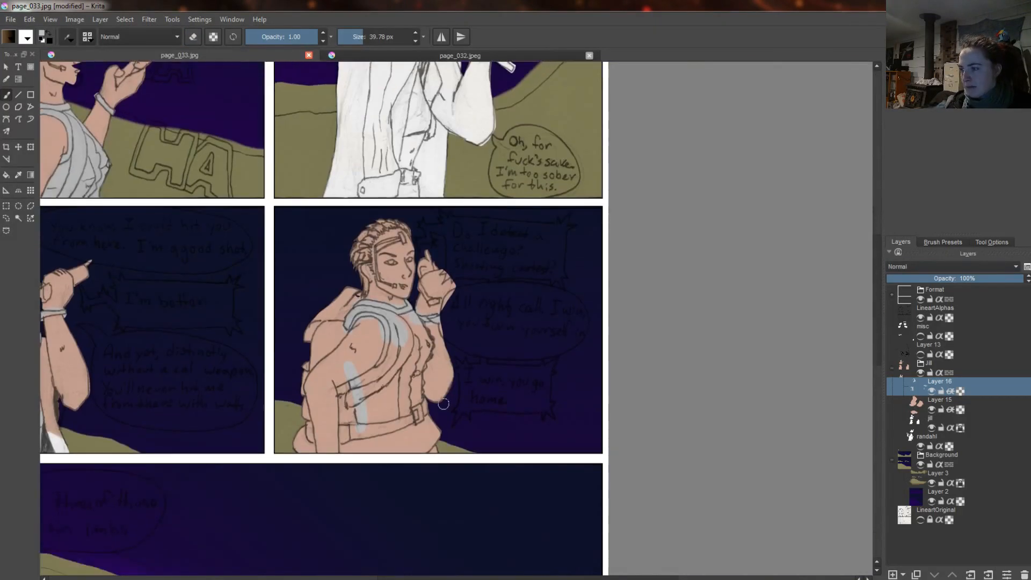
pyautogui.moveTo(387, 443)
pyautogui.mouseDown()
pyautogui.moveTo(402, 343)
pyautogui.moveTo(371, 394)
pyautogui.mouseUp()
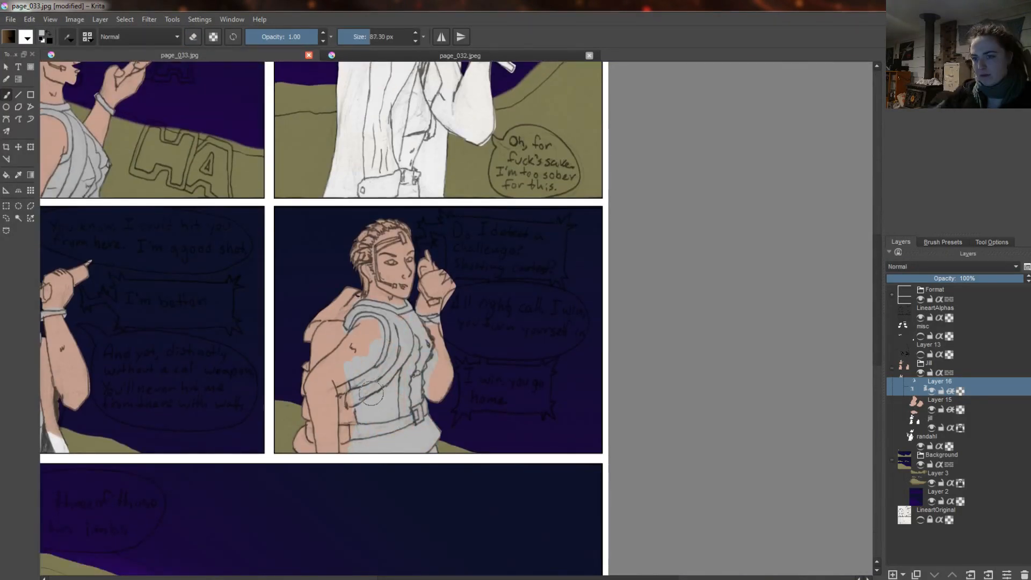
# Erase the light grey spill from Jill's chin, neck and the skin around her wristband with a smaller brush
pyautogui.scroll(5, 402, 317)
pyautogui.press('e')
pyautogui.press('[')
pyautogui.press('[')
pyautogui.press('[')
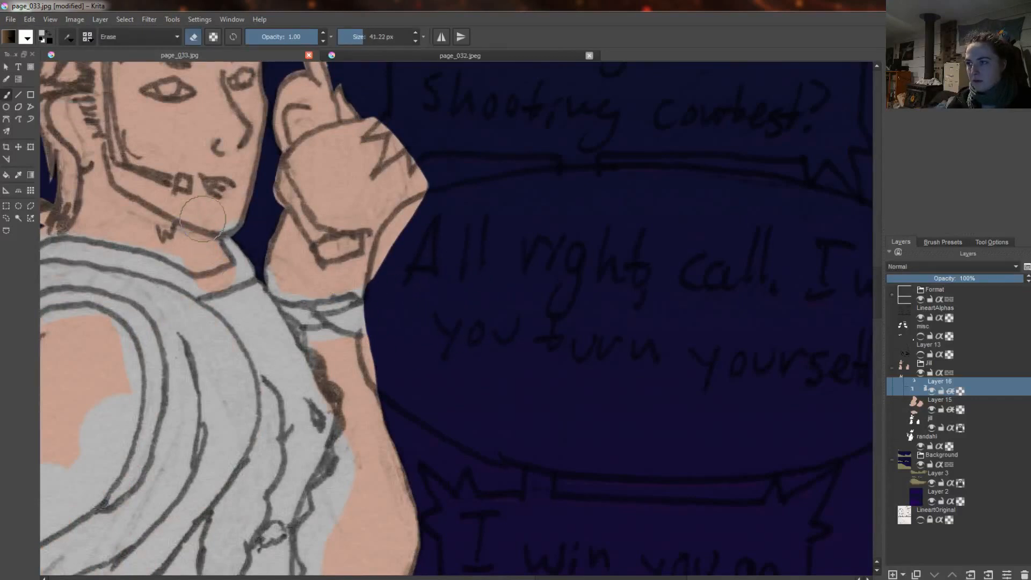
pyautogui.moveTo(332, 283); pyautogui.dragTo(340, 279)
pyautogui.moveTo(276, 347)
pyautogui.mouseDown()
pyautogui.moveTo(342, 345)
pyautogui.moveTo(293, 374)
pyautogui.mouseUp()
pyautogui.press('e')
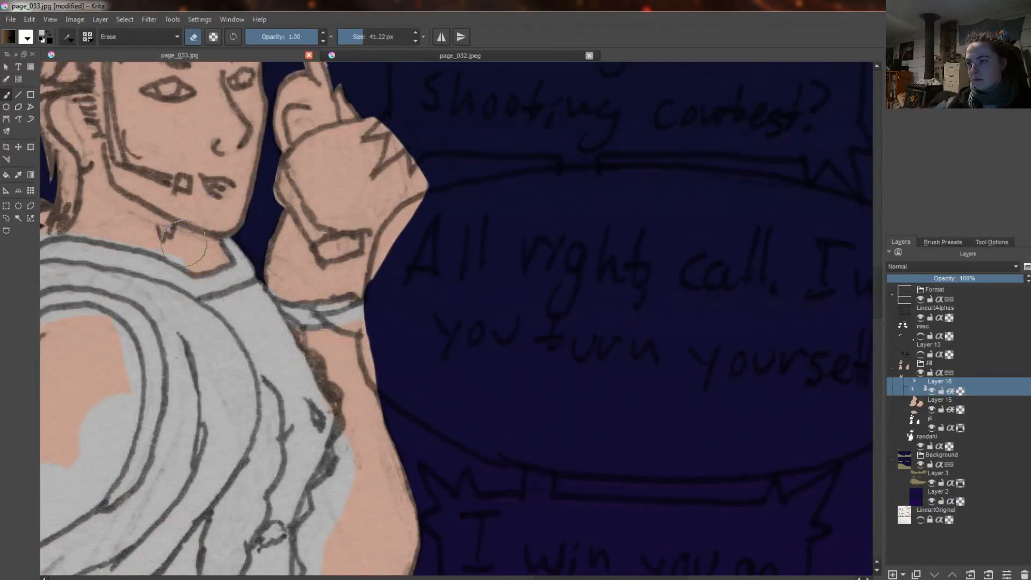
# Clear the grey from Jill's raised forearm, backpack strap and shoulder, keeping the armhole trim grey
pyautogui.moveTo(357, 429); pyautogui.dragTo(316, 553)
pyautogui.moveTo(877, 284); pyautogui.dragTo(877, 308)
pyautogui.moveTo(332, 320)
pyautogui.mouseDown()
pyautogui.moveTo(317, 312)
pyautogui.moveTo(322, 397)
pyautogui.mouseUp()
pyautogui.moveTo(553, 578); pyautogui.dragTo(520, 578)
pyautogui.moveTo(875, 320)
pyautogui.mouseDown()
pyautogui.moveTo(873, 331)
pyautogui.moveTo(874, 310)
pyautogui.mouseUp()
pyautogui.moveTo(189, 489)
pyautogui.mouseDown()
pyautogui.moveTo(272, 457)
pyautogui.moveTo(357, 375)
pyautogui.moveTo(414, 264)
pyautogui.moveTo(293, 162)
pyautogui.moveTo(207, 219)
pyautogui.moveTo(312, 188)
pyautogui.moveTo(396, 253)
pyautogui.moveTo(285, 400)
pyautogui.mouseUp()
pyautogui.press('e')
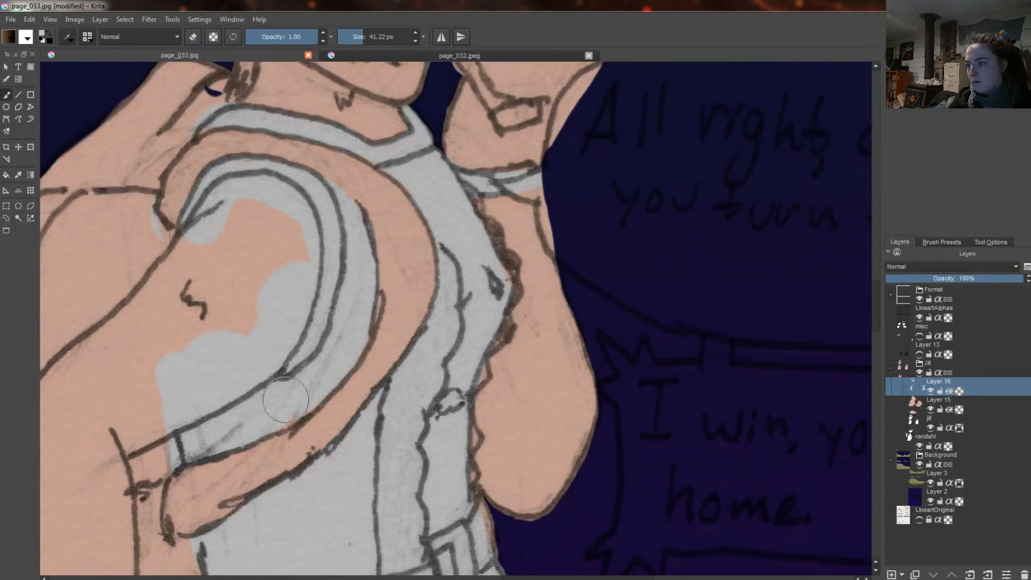
pyautogui.moveTo(151, 439)
pyautogui.mouseDown()
pyautogui.moveTo(281, 322)
pyautogui.moveTo(247, 203)
pyautogui.moveTo(141, 206)
pyautogui.mouseUp()
pyautogui.press('e')
pyautogui.moveTo(235, 118)
pyautogui.mouseDown()
pyautogui.moveTo(180, 114)
pyautogui.moveTo(228, 85)
pyautogui.mouseUp()
# Paint Jill's collar and the clothing at her back light grey in the bottom panel
pyautogui.scroll(-3, 237, 118)
pyautogui.moveTo(875, 310)
pyautogui.mouseDown()
pyautogui.moveTo(874, 289)
pyautogui.moveTo(874, 360)
pyautogui.mouseUp()
pyautogui.moveTo(574, 578); pyautogui.dragTo(410, 578)
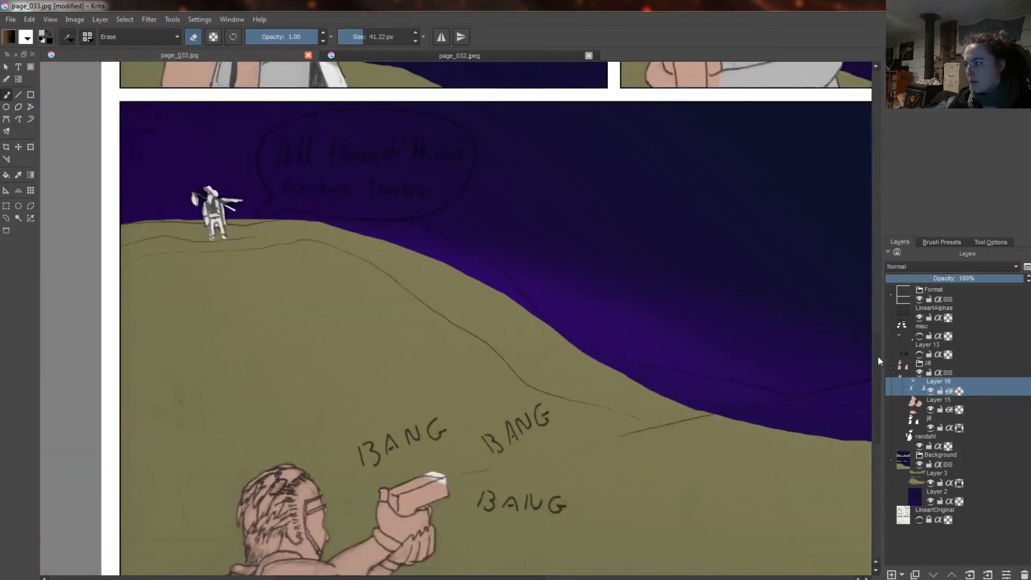
pyautogui.moveTo(877, 355); pyautogui.dragTo(878, 401)
pyautogui.scroll(2, 277, 346)
pyautogui.moveTo(323, 337); pyautogui.dragTo(209, 385)
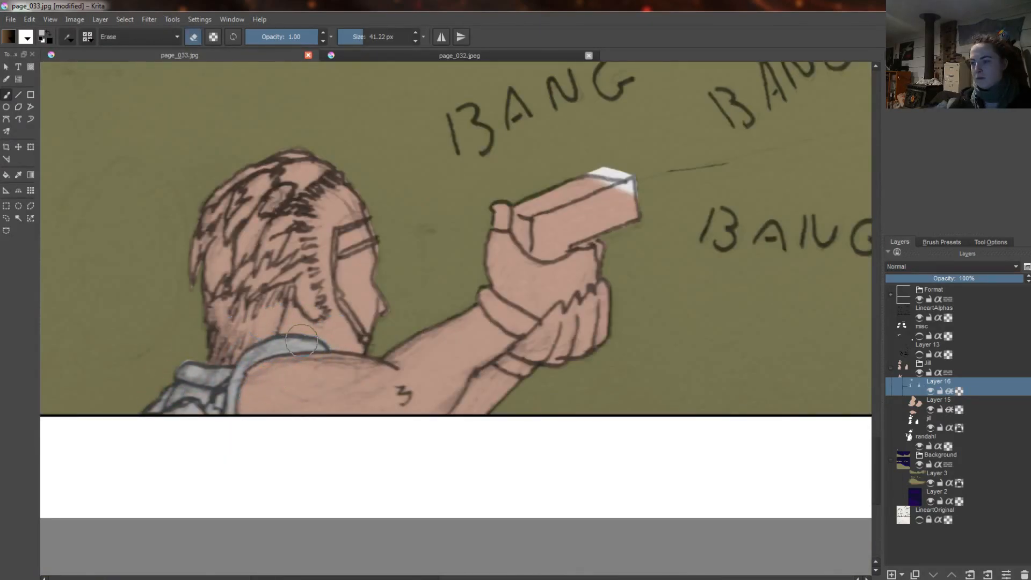
# Select the skin layer and mix a warmer, more saturated skin tone as the foreground colour
pyautogui.scroll(-6, 302, 355)
pyautogui.click(966, 402)
pyautogui.click(42, 35)
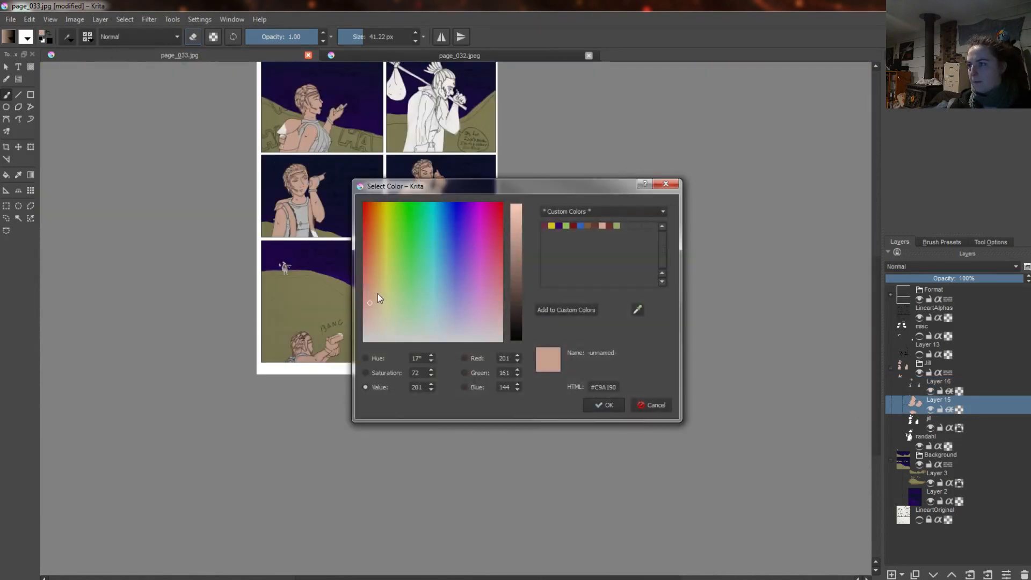
pyautogui.click(364, 280)
pyautogui.click(372, 284)
pyautogui.click(514, 220)
pyautogui.click(604, 405)
# Adjust the skin colour's brightness and repaint Jill in every panel on the skin layer with the warmer tone
pyautogui.doubleClick(940, 419)
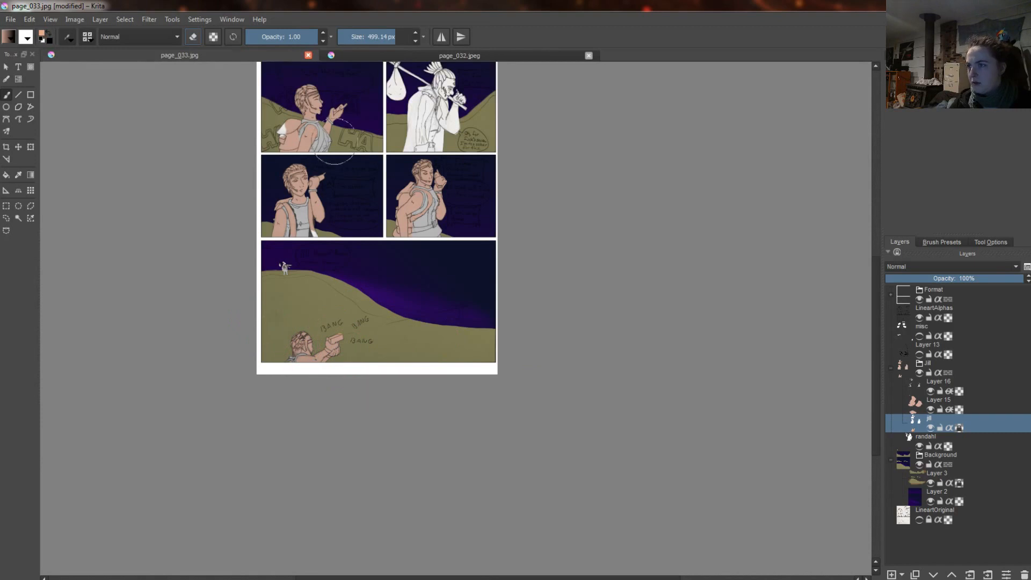
pyautogui.scroll(6, 290, 204)
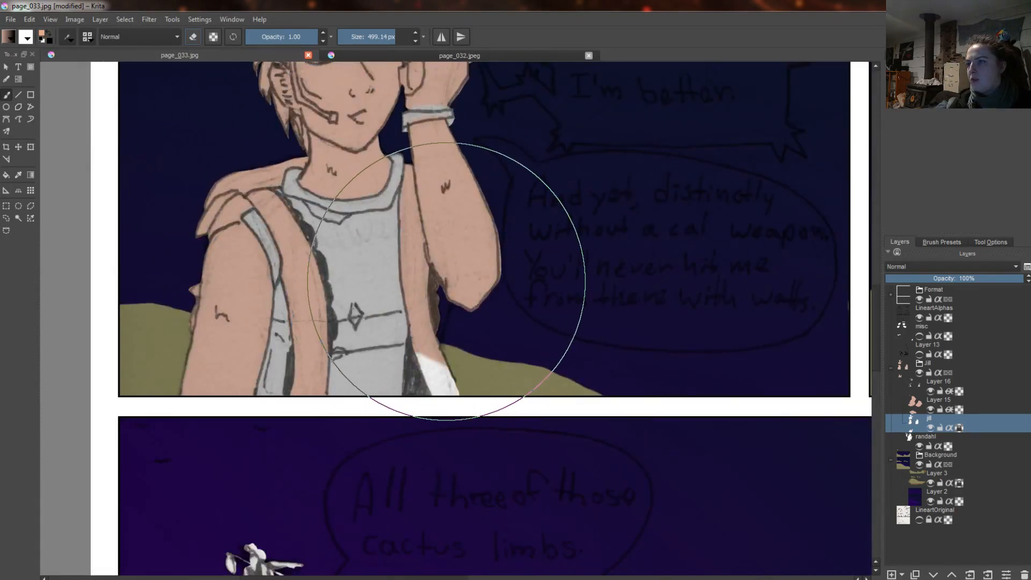
pyautogui.click(49, 33)
pyautogui.click(42, 35)
pyautogui.moveTo(515, 214); pyautogui.dragTo(526, 190)
pyautogui.click(604, 405)
pyautogui.scroll(-6, 579, 372)
pyautogui.click(931, 411)
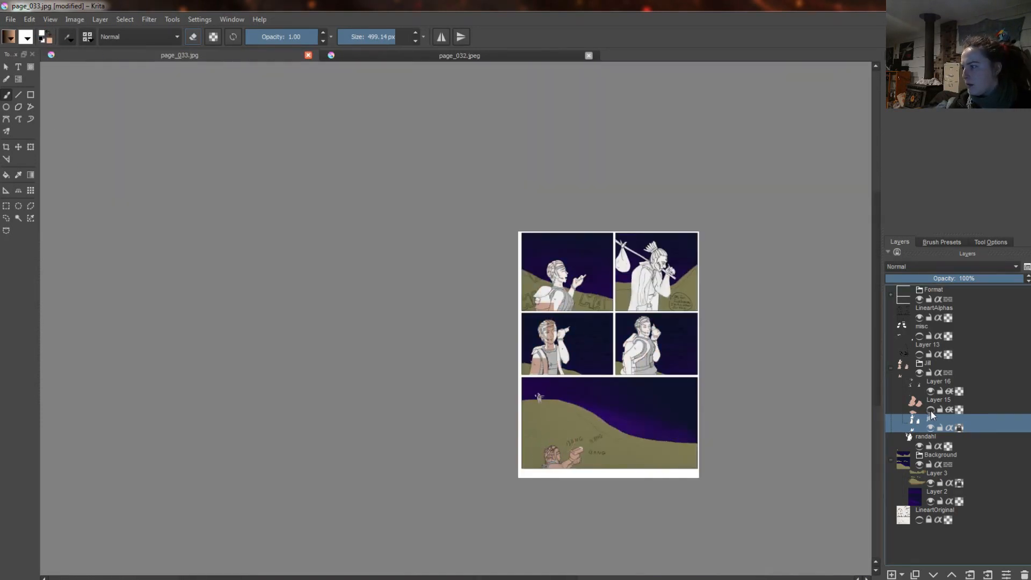
pyautogui.click(930, 409)
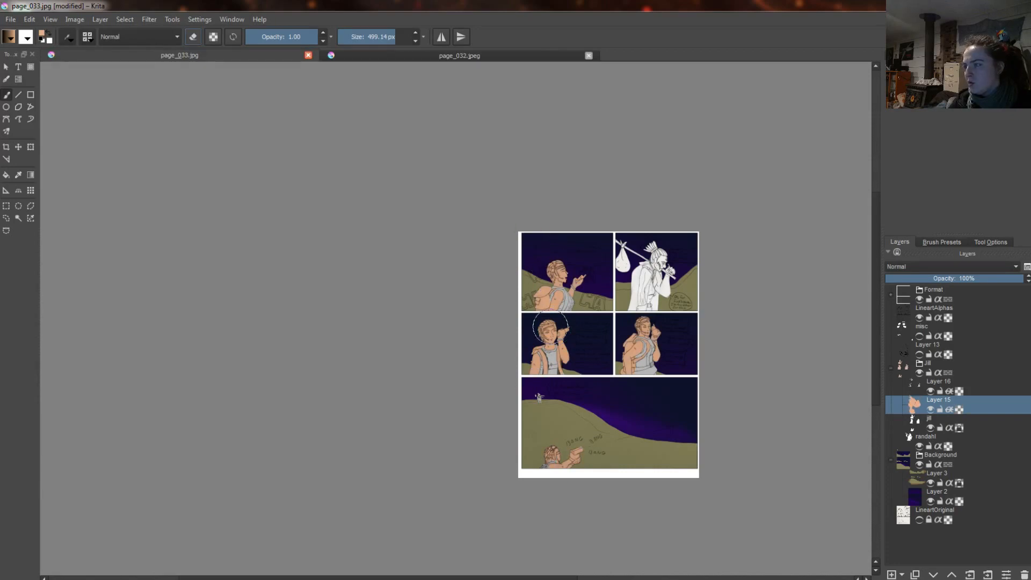
# Add a new layer above the skin layer and sample the backpack's brown from page 32
pyautogui.scroll(8, 550, 325)
pyautogui.click(891, 574)
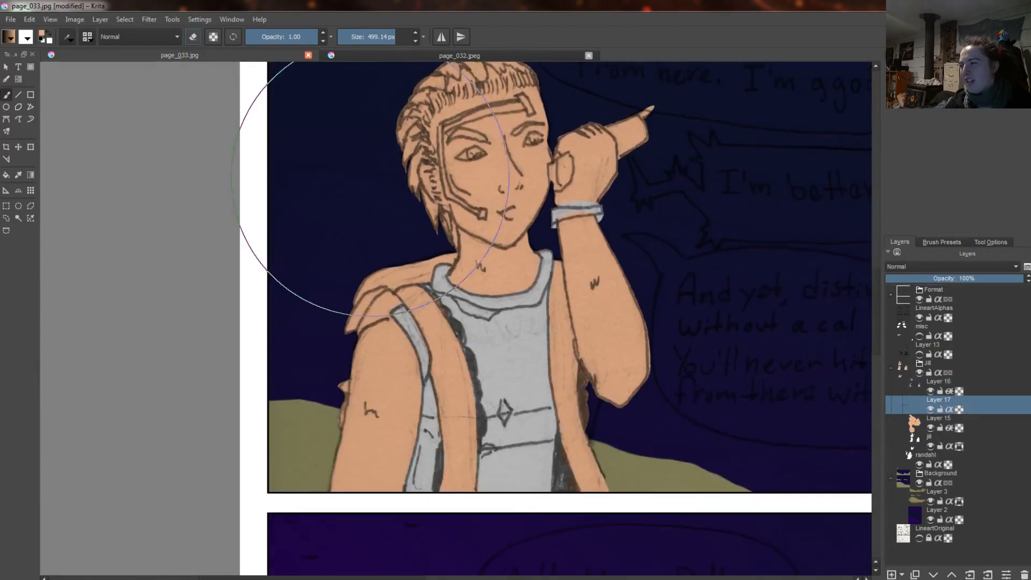
pyautogui.click(363, 57)
pyautogui.keyDown('ctrl'); pyautogui.click(262, 346); pyautogui.keyUp('ctrl')
pyautogui.click(257, 56)
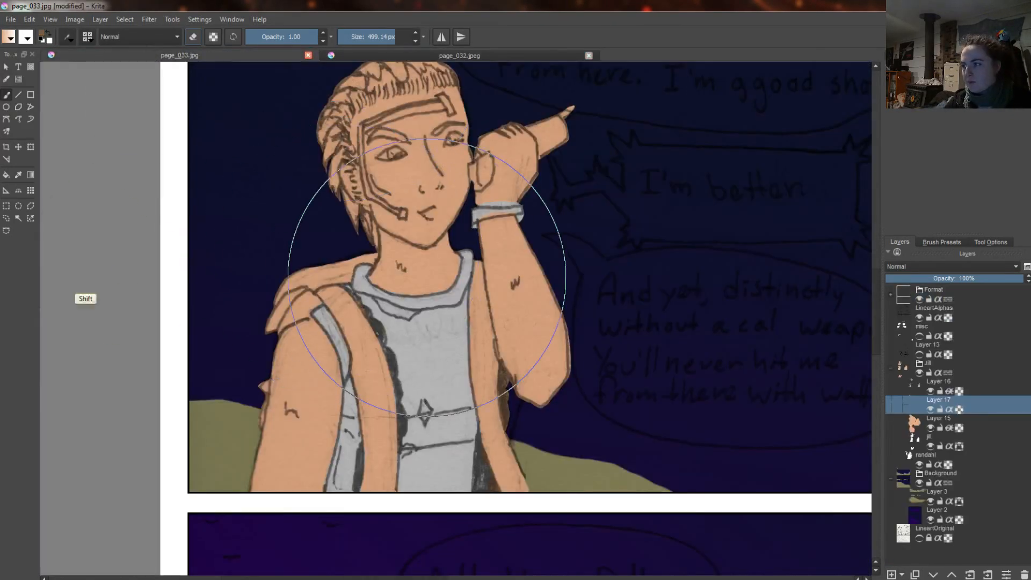
# Turn on alpha inheritance for the new layer and paint both backpack straps brown in the second row's first panel
pyautogui.moveTo(487, 308); pyautogui.dragTo(445, 349)
pyautogui.moveTo(499, 281); pyautogui.dragTo(521, 510)
pyautogui.hotkey('ctrl', 'z')
pyautogui.click(948, 410)
pyautogui.moveTo(496, 275); pyautogui.dragTo(526, 515)
pyautogui.moveTo(332, 298); pyautogui.dragTo(381, 523)
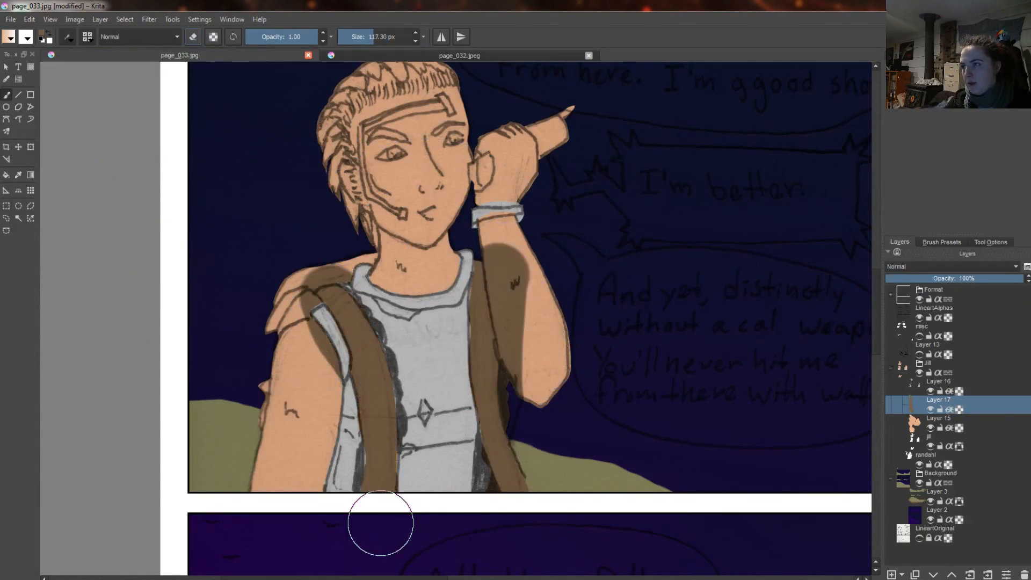
# Paint the backpack behind Jill's shoulder brown and erase the brown spill from both arms
pyautogui.moveTo(328, 266); pyautogui.dragTo(296, 467)
pyautogui.press('e')
pyautogui.moveTo(310, 345)
pyautogui.mouseDown()
pyautogui.moveTo(273, 495)
pyautogui.moveTo(322, 376)
pyautogui.mouseUp()
pyautogui.moveTo(504, 241); pyautogui.dragTo(528, 369)
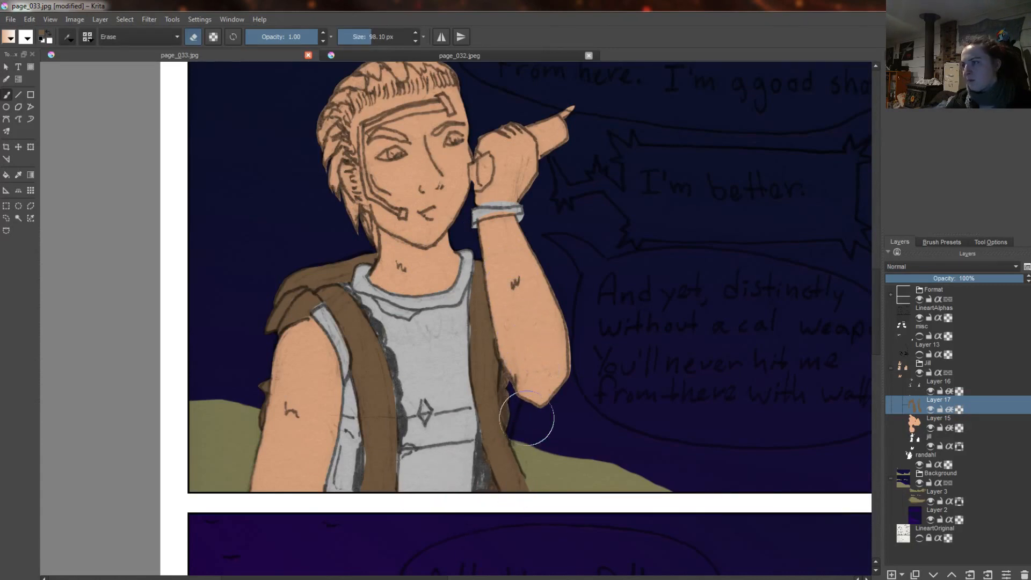
# Paint the backpack and straps brown in the first panel, erasing the vest's grey over the front strap
pyautogui.scroll(6, 802, 189)
pyautogui.moveTo(459, 258); pyautogui.dragTo(405, 323)
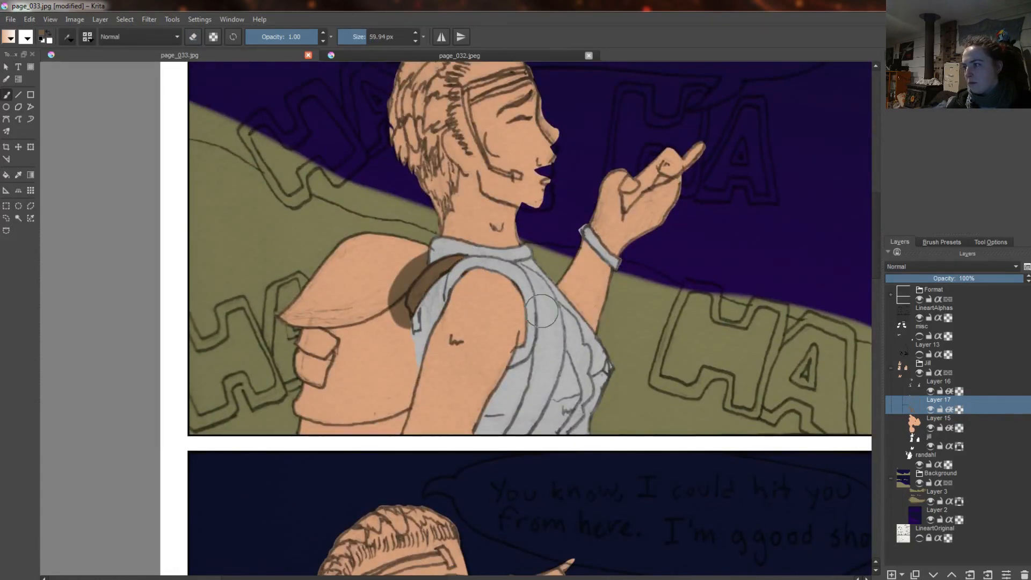
pyautogui.moveTo(424, 239)
pyautogui.mouseDown()
pyautogui.moveTo(301, 322)
pyautogui.moveTo(349, 418)
pyautogui.moveTo(400, 342)
pyautogui.moveTo(333, 397)
pyautogui.mouseUp()
pyautogui.press('e')
pyautogui.scroll(3, 519, 295)
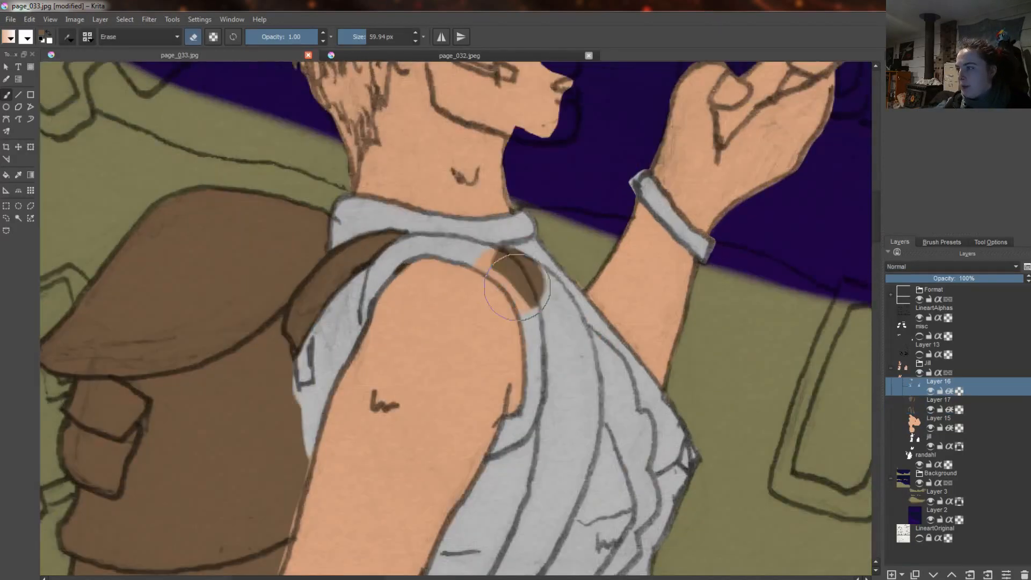
pyautogui.moveTo(536, 279)
pyautogui.mouseDown()
pyautogui.moveTo(559, 437)
pyautogui.moveTo(537, 564)
pyautogui.mouseUp()
# Sample the vest's light grey and paint the armhole trim around Jill's shoulder in the first panel
pyautogui.click(46, 35)
pyautogui.press('Escape')
pyautogui.press('e')
pyautogui.keyDown('ctrl'); pyautogui.click(485, 165); pyautogui.keyUp('ctrl')
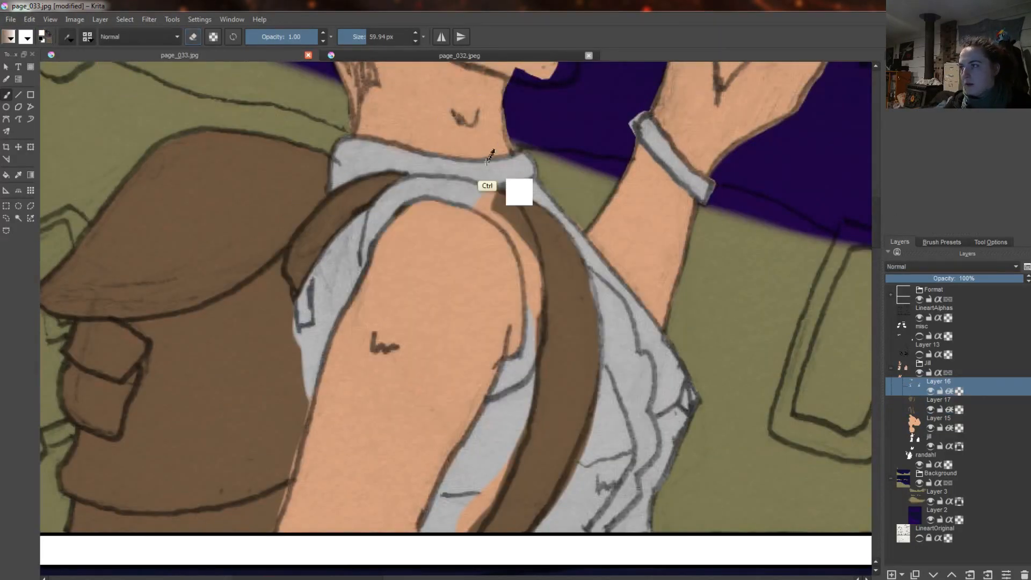
pyautogui.keyDown('ctrl'); pyautogui.click(412, 176); pyautogui.keyUp('ctrl')
pyautogui.moveTo(498, 215)
pyautogui.mouseDown()
pyautogui.moveTo(466, 213)
pyautogui.moveTo(509, 260)
pyautogui.moveTo(511, 334)
pyautogui.mouseUp()
pyautogui.click(990, 242)
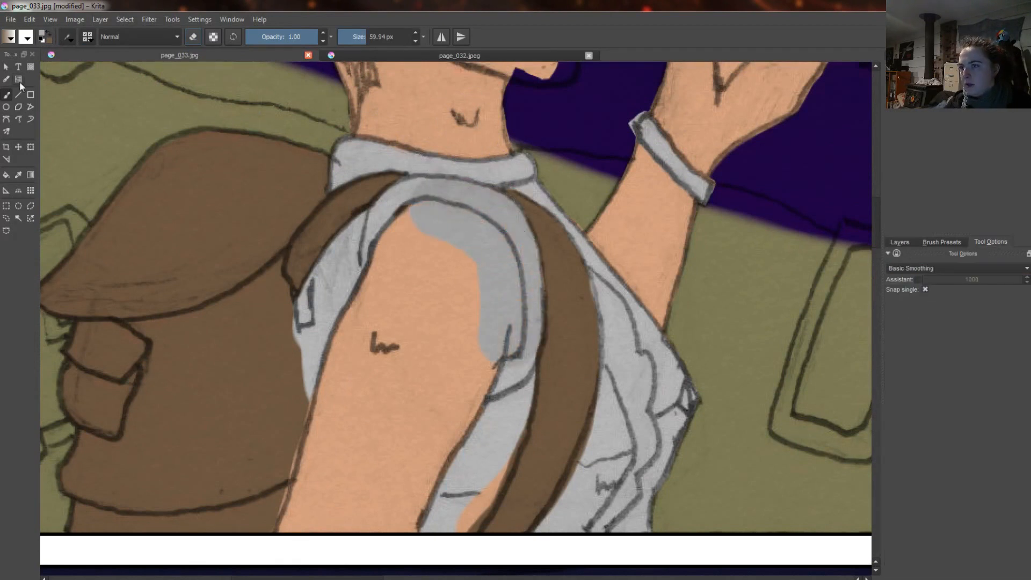
pyautogui.press('p')
pyautogui.press('b')
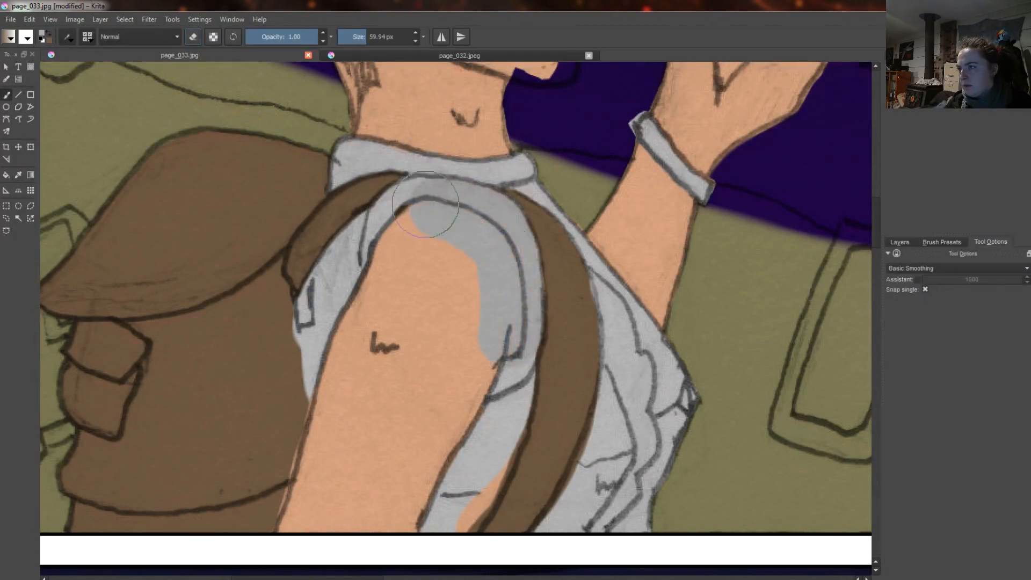
pyautogui.hotkey('ctrl', 'z')
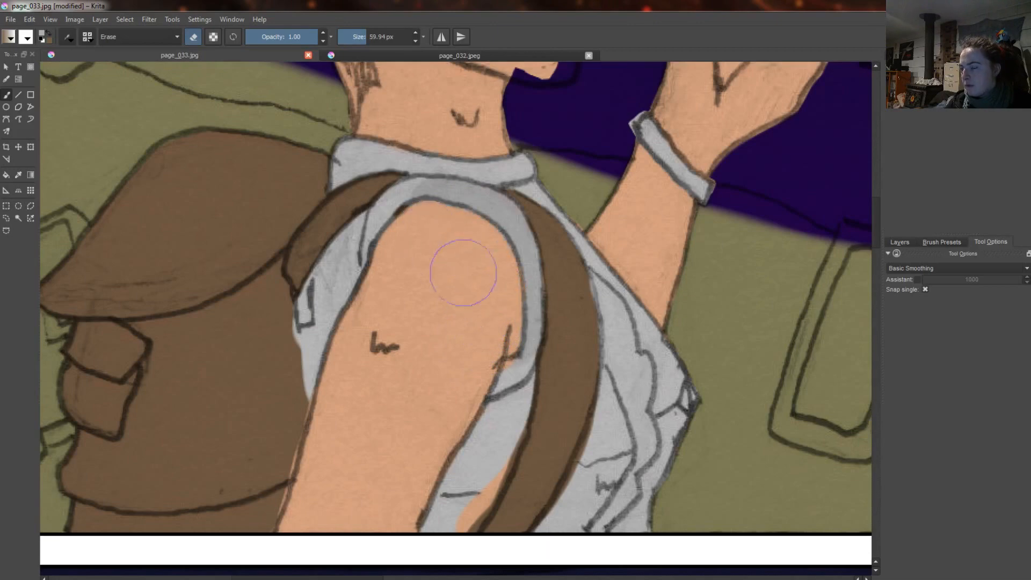
# Erase the grey spill from Jill's shoulder and fill the vest gap between her arm and the front strap with grey
pyautogui.press('e')
pyautogui.click(511, 393)
pyautogui.press('e')
pyautogui.moveTo(559, 394); pyautogui.dragTo(552, 437)
pyautogui.press('e')
pyautogui.moveTo(490, 449); pyautogui.dragTo(466, 487)
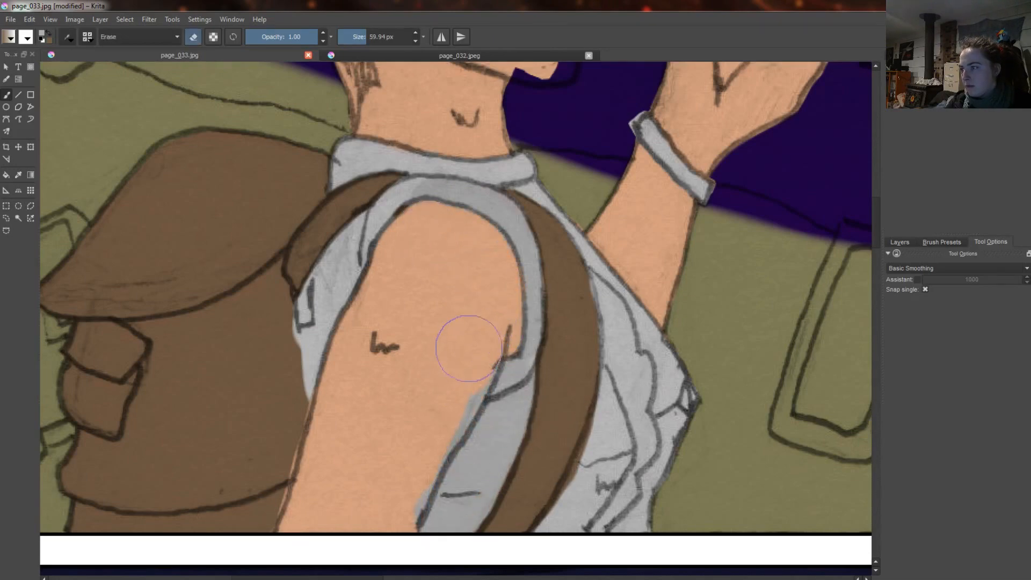
# Paint Jill's backpack and strap brown on the backpack layer in the second row's second panel, erasing spill from her arm
pyautogui.scroll(-5, 403, 466)
pyautogui.click(899, 243)
pyautogui.click(937, 400)
pyautogui.press('e')
pyautogui.press('x')
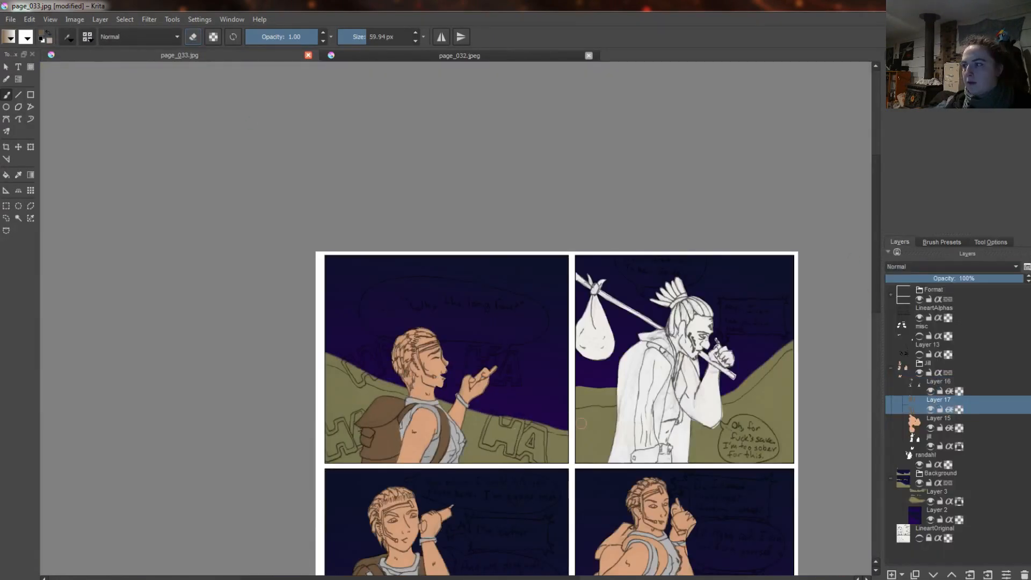
pyautogui.moveTo(671, 521); pyautogui.dragTo(672, 155)
pyautogui.scroll(3, 658, 165)
pyautogui.moveTo(711, 226); pyautogui.dragTo(707, 285)
pyautogui.moveTo(558, 369)
pyautogui.mouseDown()
pyautogui.moveTo(671, 257)
pyautogui.moveTo(568, 190)
pyautogui.moveTo(546, 217)
pyautogui.moveTo(480, 457)
pyautogui.mouseUp()
pyautogui.moveTo(648, 231)
pyautogui.mouseDown()
pyautogui.moveTo(569, 345)
pyautogui.moveTo(546, 416)
pyautogui.moveTo(620, 410)
pyautogui.moveTo(707, 379)
pyautogui.moveTo(650, 282)
pyautogui.moveTo(517, 330)
pyautogui.moveTo(519, 480)
pyautogui.moveTo(489, 362)
pyautogui.mouseUp()
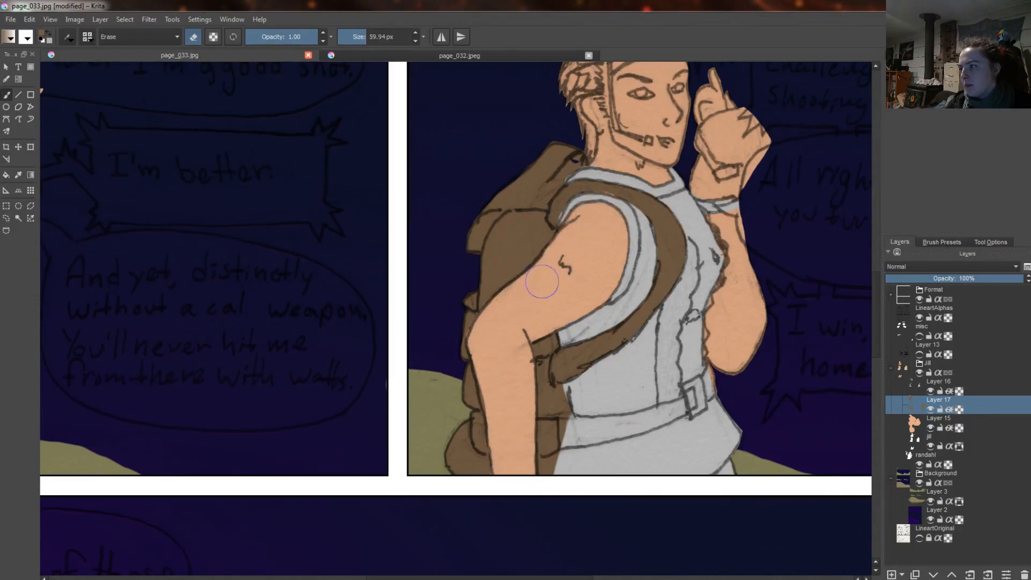
# Paint the backpack brown in the bottom panel and erase the clothing layer's grey over it with a small brush
pyautogui.scroll(-5, 588, 188)
pyautogui.press('e')
pyautogui.scroll(6, 439, 341)
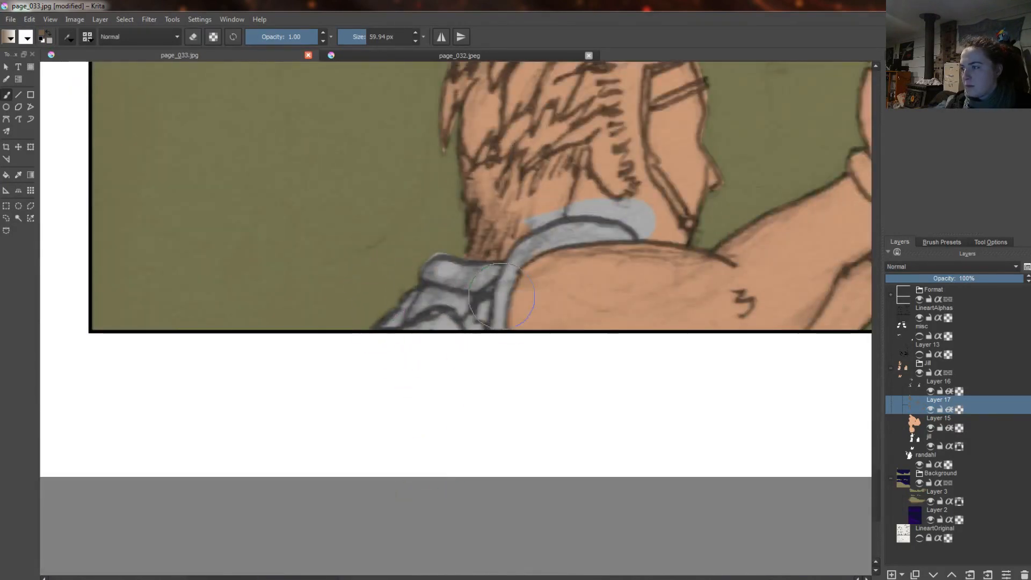
pyautogui.press('e')
pyautogui.press('pageup')
pyautogui.keyDown('shift'); pyautogui.moveTo(511, 359); pyautogui.dragTo(458, 359); pyautogui.keyUp('shift')
pyautogui.scroll(2, 515, 241)
pyautogui.moveTo(477, 319)
pyautogui.mouseDown()
pyautogui.moveTo(449, 352)
pyautogui.moveTo(429, 405)
pyautogui.moveTo(306, 347)
pyautogui.moveTo(399, 412)
pyautogui.mouseUp()
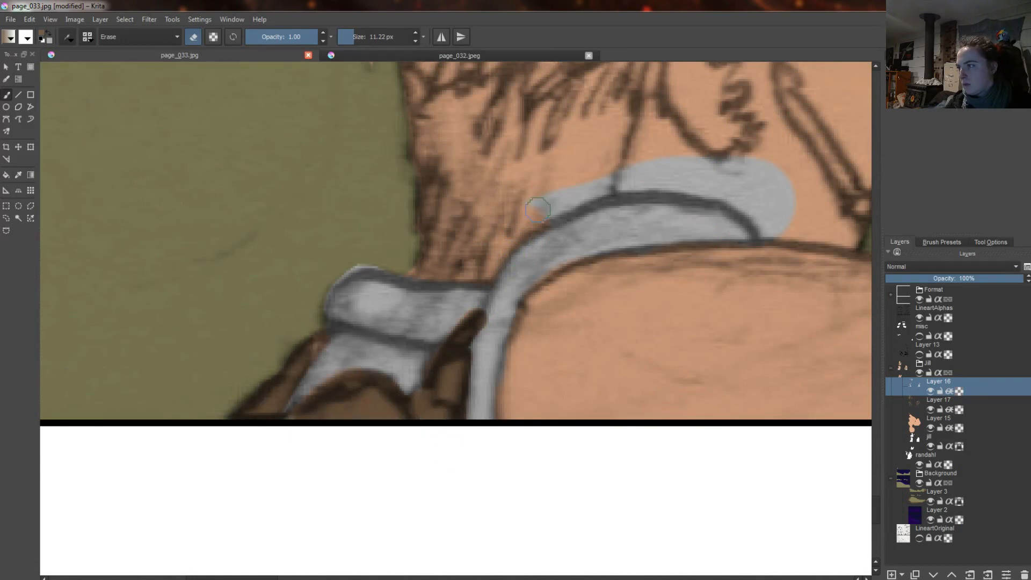
# Erase the light grey spill from Jill's neck above the collar in the bottom panel
pyautogui.moveTo(538, 210); pyautogui.dragTo(704, 175)
pyautogui.moveTo(771, 173); pyautogui.dragTo(797, 196)
pyautogui.scroll(-7, 694, 158)
pyautogui.moveTo(876, 454); pyautogui.dragTo(876, 339)
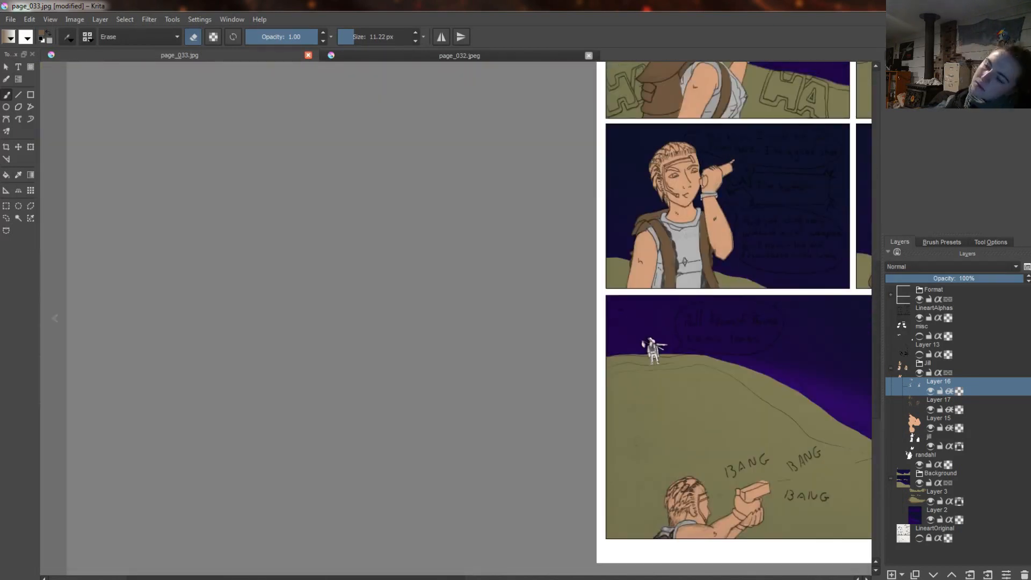
# Take the dark red hair colour from page_032 and block in Jill's hair on a new layer in her upper three panels
pyautogui.moveTo(295, 578); pyautogui.dragTo(457, 578)
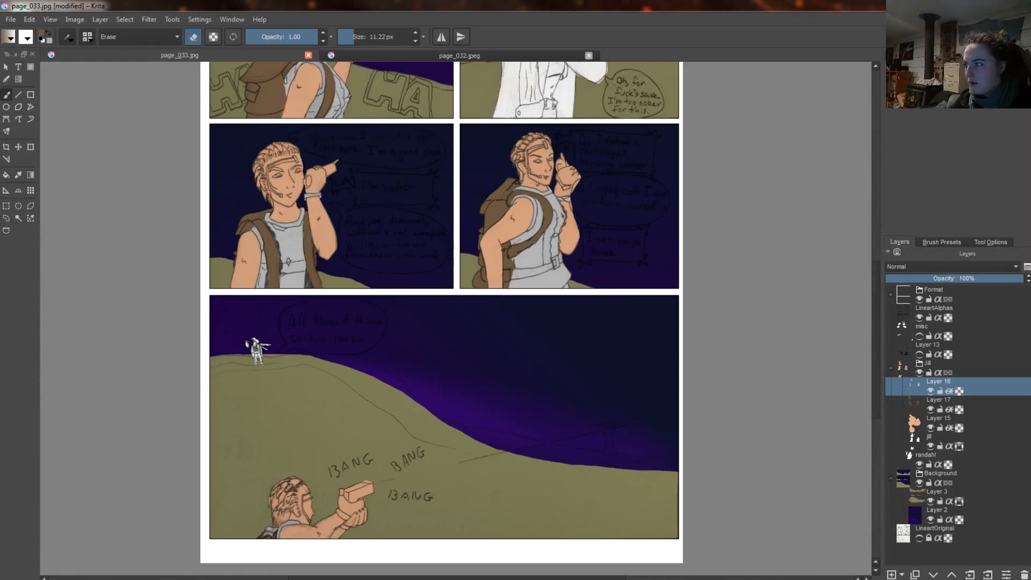
pyautogui.moveTo(875, 331)
pyautogui.mouseDown()
pyautogui.moveTo(883, 310)
pyautogui.moveTo(881, 333)
pyautogui.mouseUp()
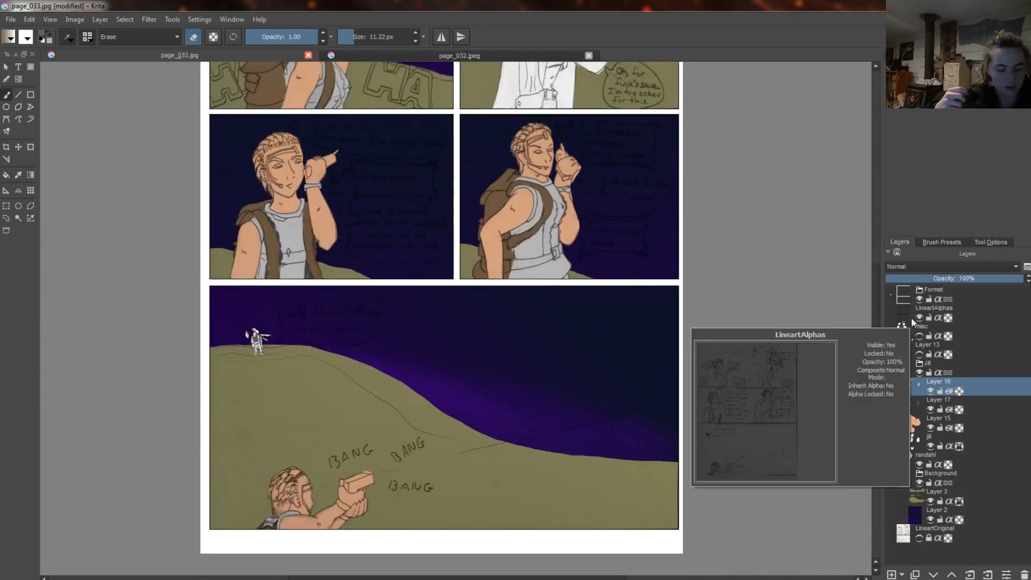
pyautogui.click(429, 56)
pyautogui.click(175, 56)
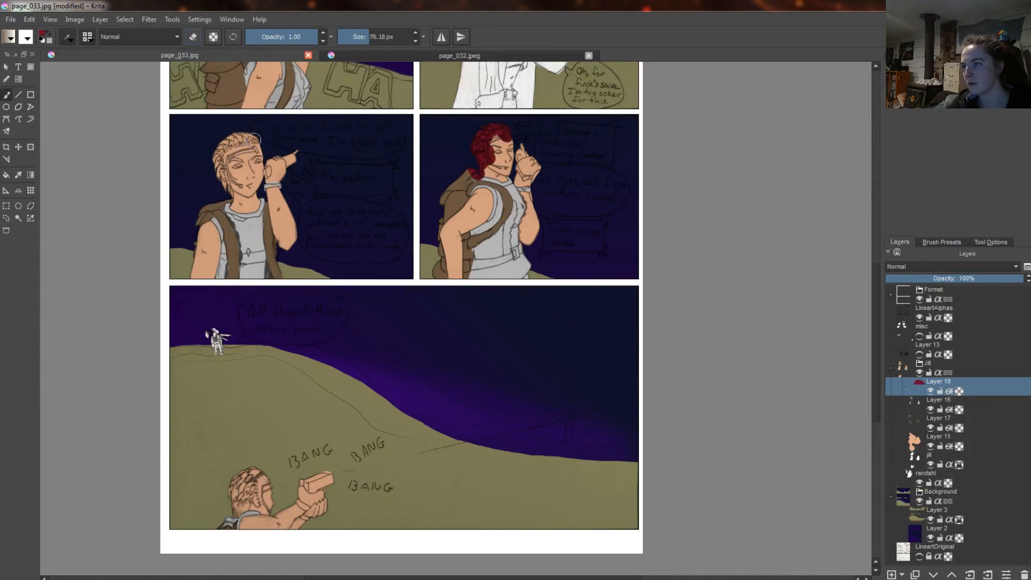
pyautogui.moveTo(877, 329); pyautogui.dragTo(877, 265)
pyautogui.moveTo(275, 189); pyautogui.dragTo(256, 183)
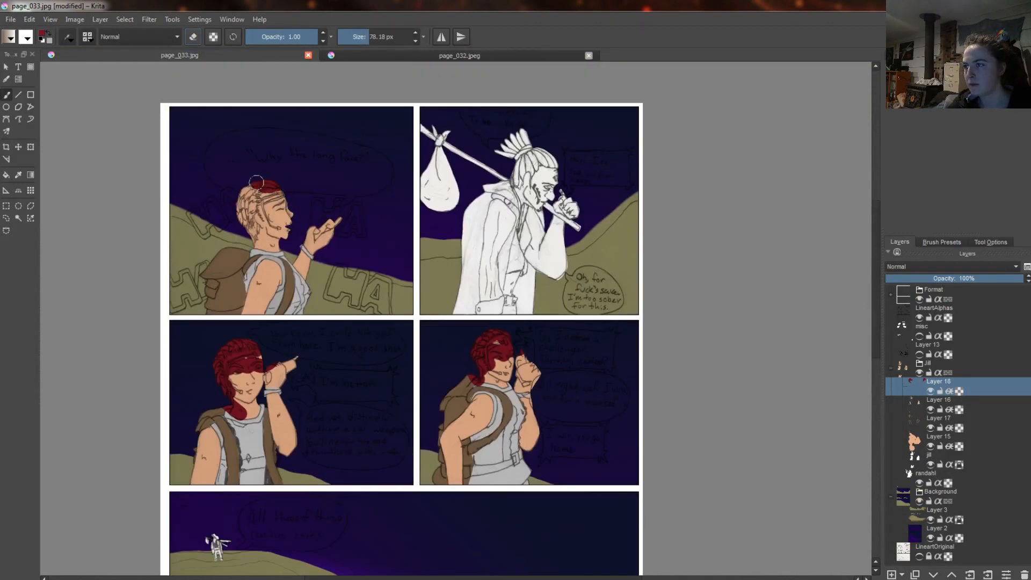
# Try the Hatching engine's brush presets with test strokes on the brush editor's scratchpad
pyautogui.scroll(5, 259, 186)
pyautogui.click(68, 37)
pyautogui.click(96, 156)
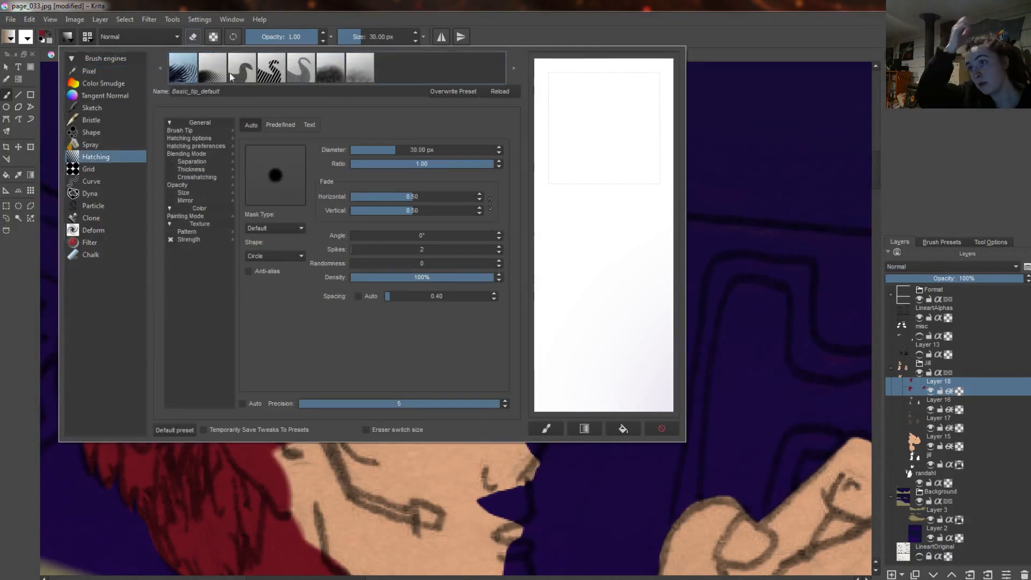
pyautogui.click(330, 75)
pyautogui.click(599, 155)
pyautogui.click(625, 325)
pyautogui.click(360, 70)
pyautogui.click(596, 337)
pyautogui.click(590, 199)
# Try the Sketch engine's presets, including Sketch_ink_big and Sketch_chrome with a predefined pencil tip, using test strokes
pyautogui.click(92, 108)
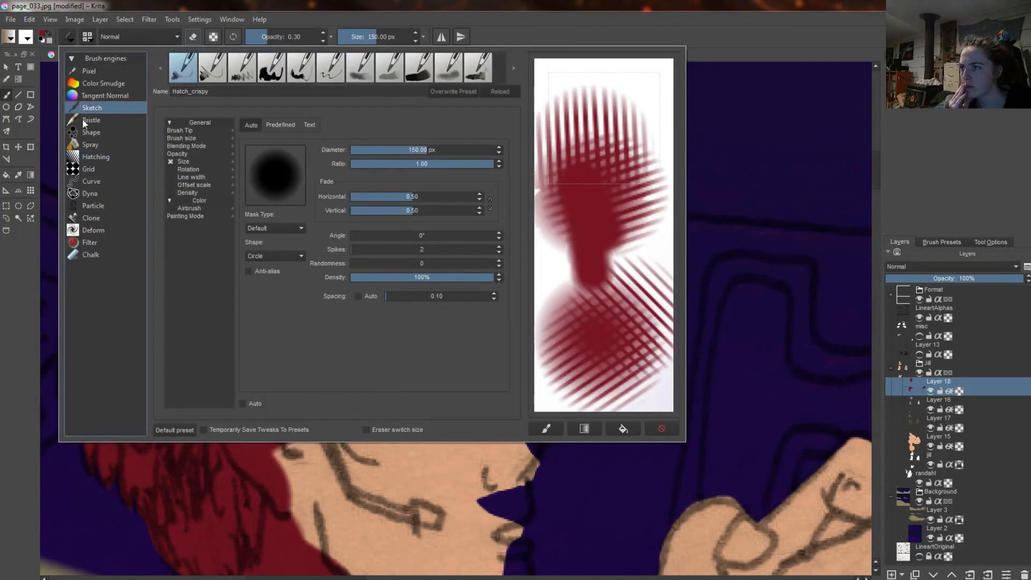
pyautogui.moveTo(571, 77); pyautogui.dragTo(562, 414)
pyautogui.moveTo(558, 225); pyautogui.dragTo(592, 240)
pyautogui.click(271, 69)
pyautogui.click(623, 428)
pyautogui.moveTo(596, 187); pyautogui.dragTo(601, 269)
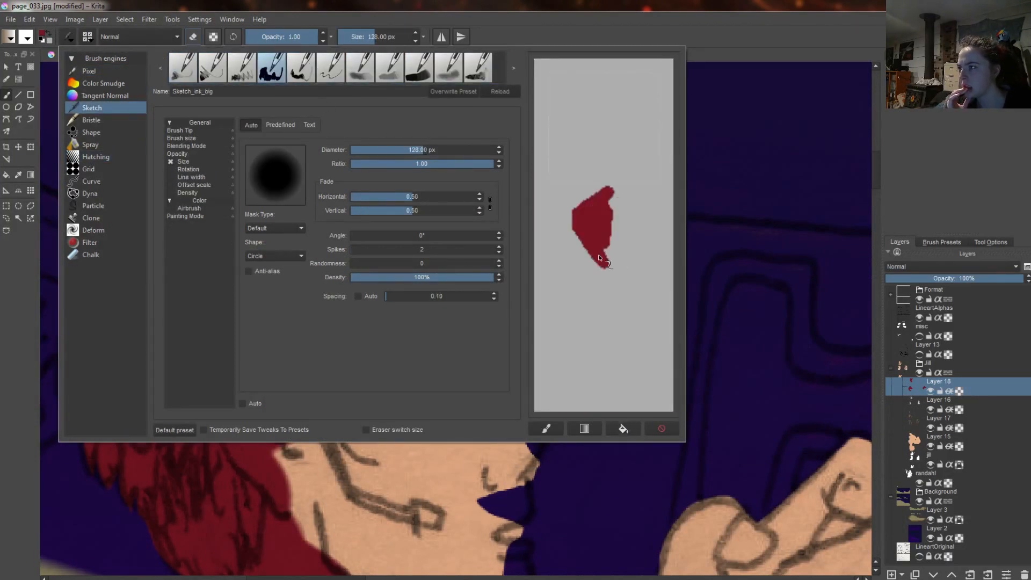
pyautogui.click(346, 37)
pyautogui.click(67, 37)
pyautogui.click(623, 428)
pyautogui.moveTo(591, 207); pyautogui.dragTo(600, 356)
pyautogui.click(212, 68)
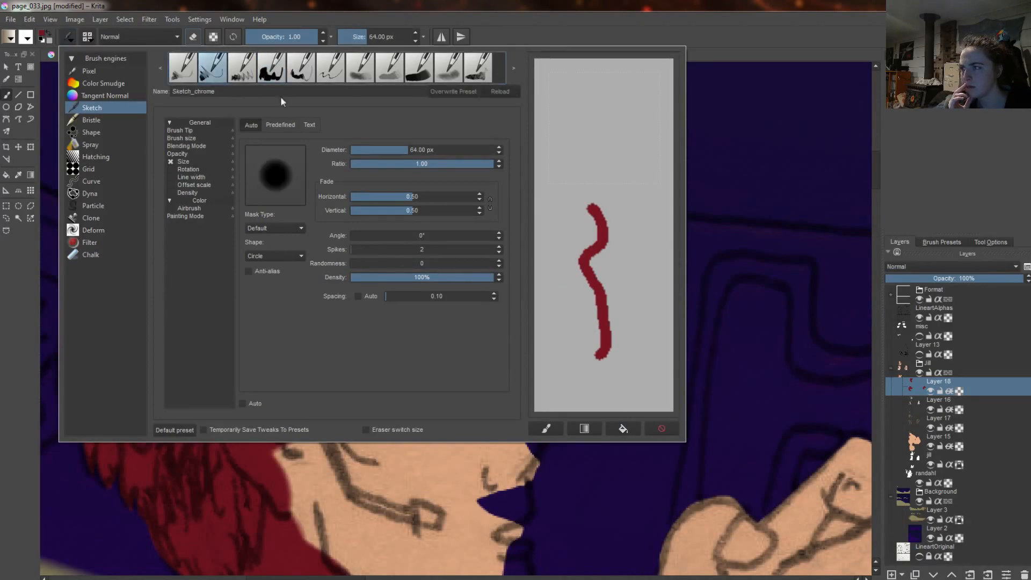
pyautogui.moveTo(588, 207)
pyautogui.mouseDown()
pyautogui.moveTo(644, 323)
pyautogui.moveTo(587, 115)
pyautogui.mouseUp()
pyautogui.click(281, 124)
pyautogui.click(622, 428)
pyautogui.moveTo(573, 245); pyautogui.dragTo(570, 395)
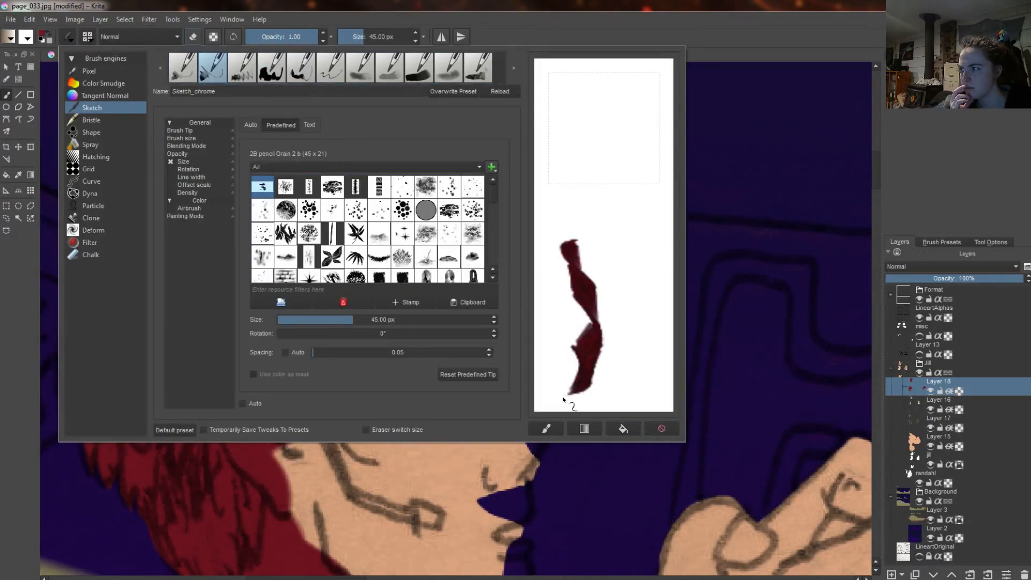
pyautogui.click(714, 241)
pyautogui.moveTo(494, 290); pyautogui.dragTo(416, 397)
# Try the Pixel and Bristle engines on the scratchpad, ending with the Bristle_Texture preset
pyautogui.click(67, 37)
pyautogui.click(89, 71)
pyautogui.moveTo(561, 217); pyautogui.dragTo(593, 355)
pyautogui.click(91, 120)
pyautogui.moveTo(542, 134)
pyautogui.mouseDown()
pyautogui.moveTo(660, 177)
pyautogui.moveTo(574, 213)
pyautogui.mouseUp()
pyautogui.click(186, 138)
pyautogui.click(186, 161)
pyautogui.click(174, 430)
pyautogui.moveTo(615, 88); pyautogui.dragTo(647, 166)
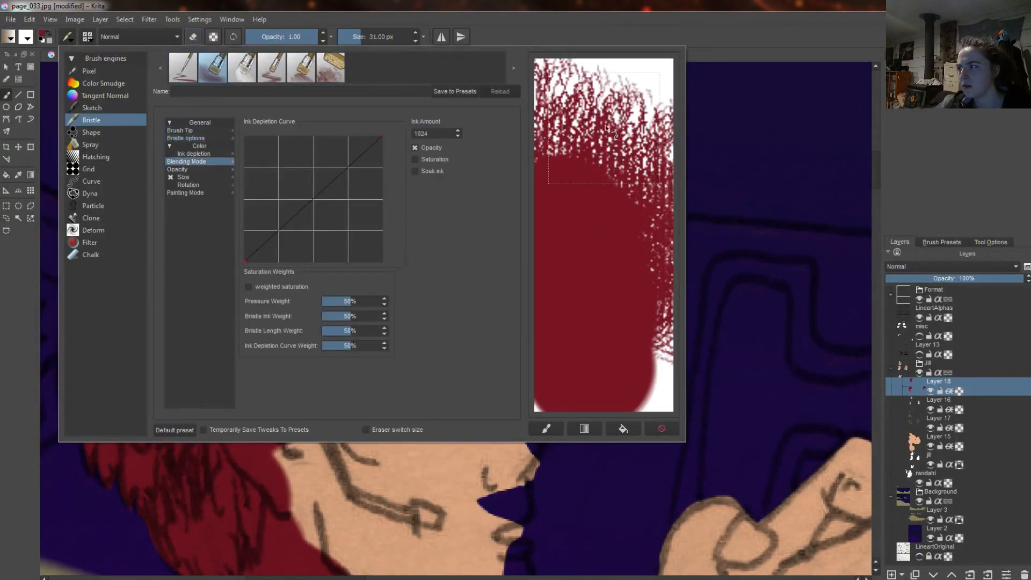
pyautogui.click(622, 428)
pyautogui.moveTo(563, 215); pyautogui.dragTo(644, 370)
pyautogui.click(330, 68)
pyautogui.moveTo(580, 102)
pyautogui.mouseDown()
pyautogui.moveTo(637, 390)
pyautogui.moveTo(569, 135)
pyautogui.mouseUp()
pyautogui.click(623, 428)
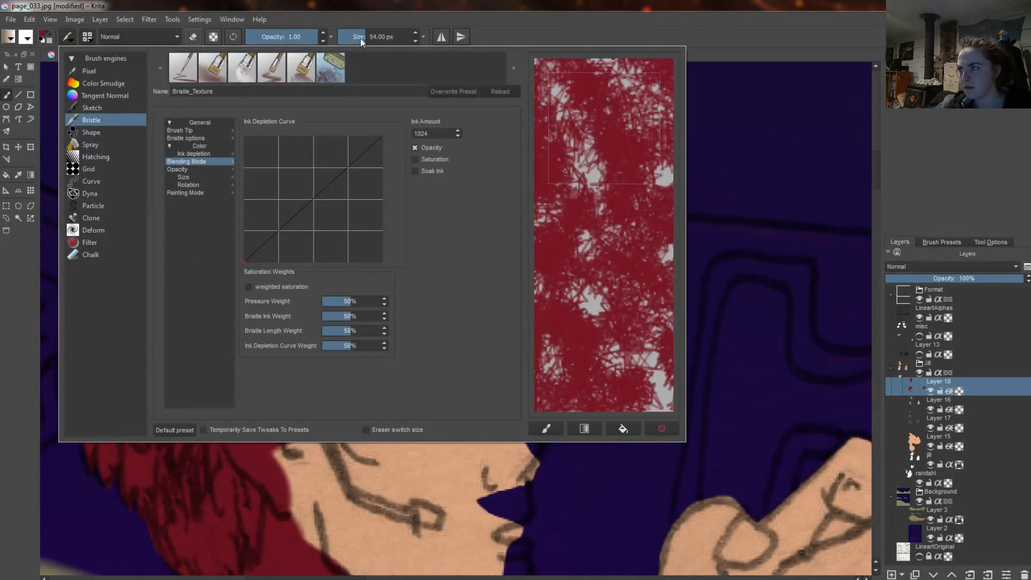
pyautogui.click(348, 37)
pyautogui.scroll(2, 392, 296)
pyautogui.scroll(-4, 390, 275)
# Save the page as a Krita document named page_033 in the episode_01 folder instead of overwriting the JPEG
pyautogui.hotkey('ctrl', 's')
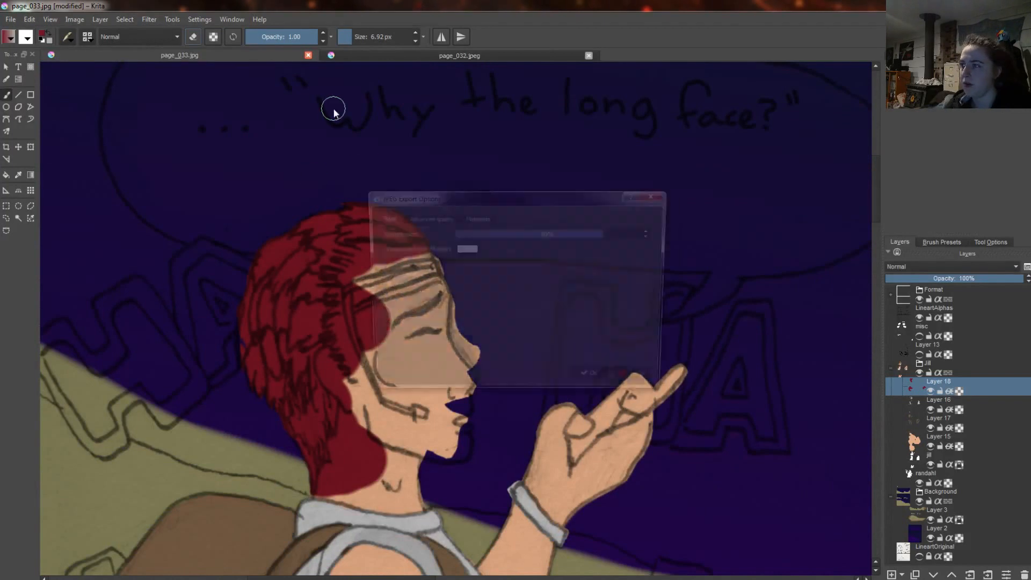
pyautogui.click(593, 380)
pyautogui.hotkey('ctrl', 'shift', 's')
pyautogui.click(439, 294)
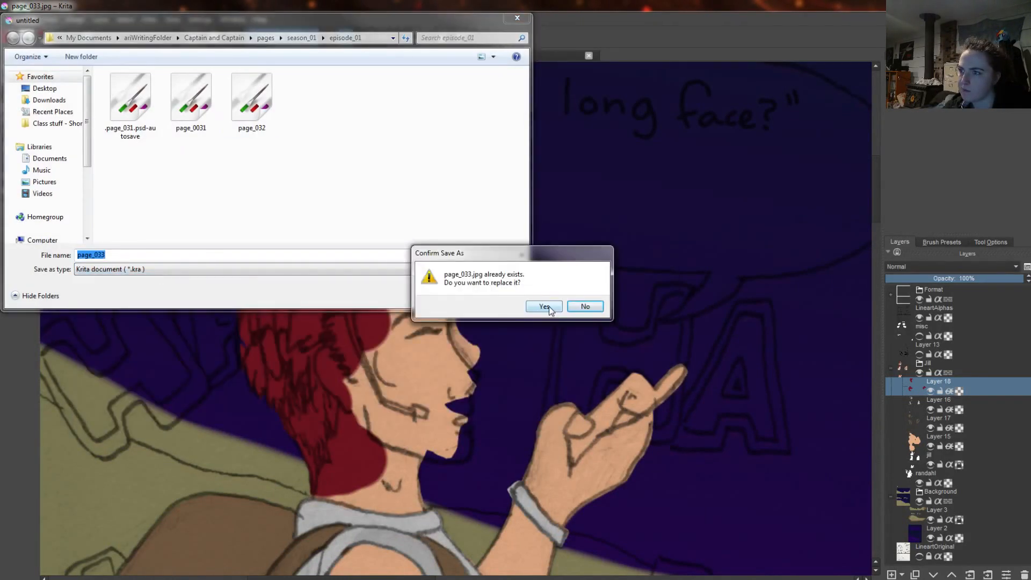
pyautogui.click(589, 307)
pyautogui.click(439, 294)
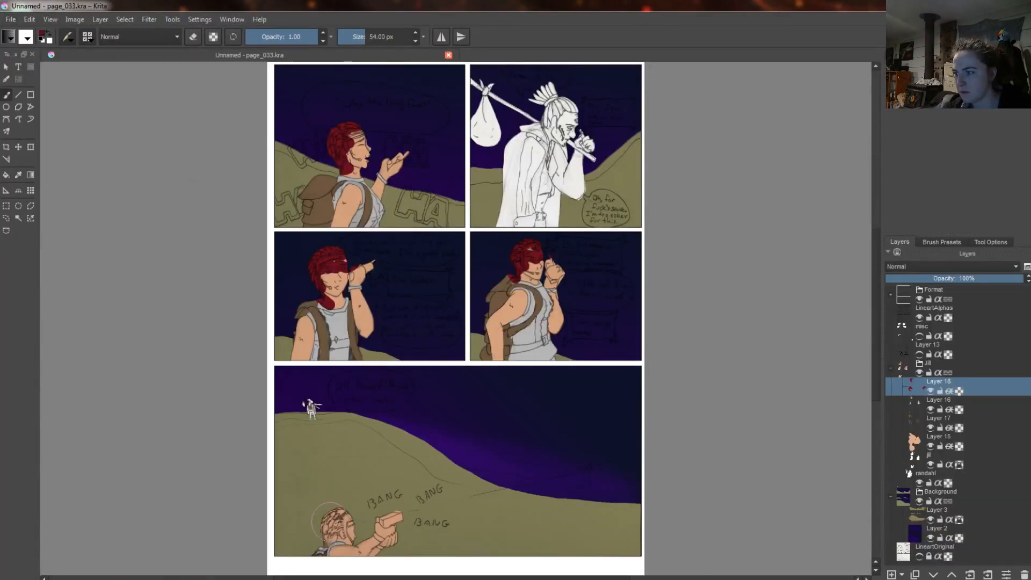
# Undo the last stroke and switch the brush back to the Pixel engine, testing it on the scratchpad
pyautogui.hotkey('ctrl', 'z')
pyautogui.click(67, 37)
pyautogui.click(88, 70)
pyautogui.moveTo(586, 218); pyautogui.dragTo(570, 288)
pyautogui.moveTo(585, 132); pyautogui.dragTo(559, 179)
pyautogui.click(208, 481)
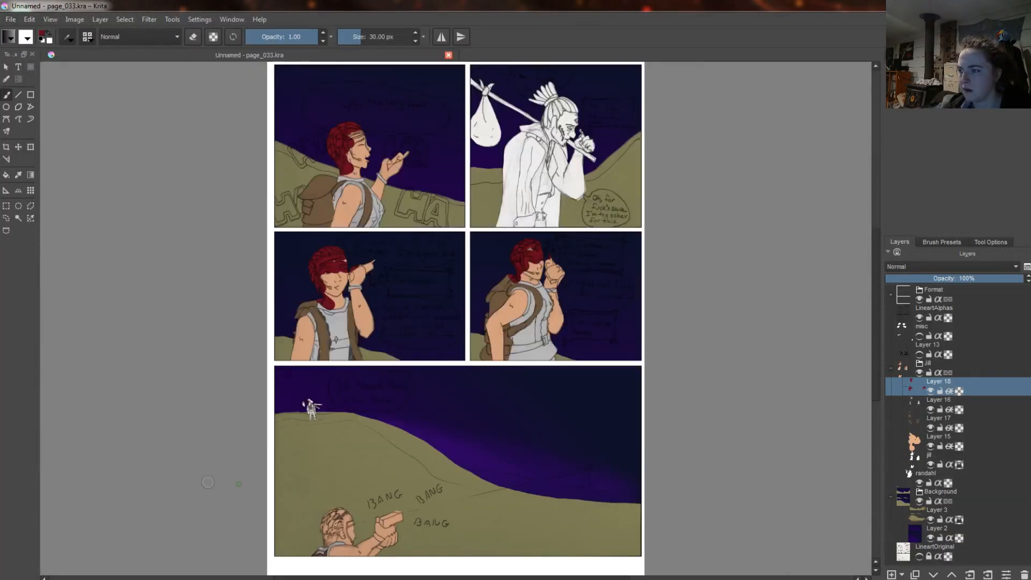
# Erase the red hair colour from Jill's face and ear in the second row's second panel, reducing the eraser for the edges
pyautogui.scroll(8, 542, 258)
pyautogui.press('e')
pyautogui.moveTo(580, 271); pyautogui.dragTo(601, 296)
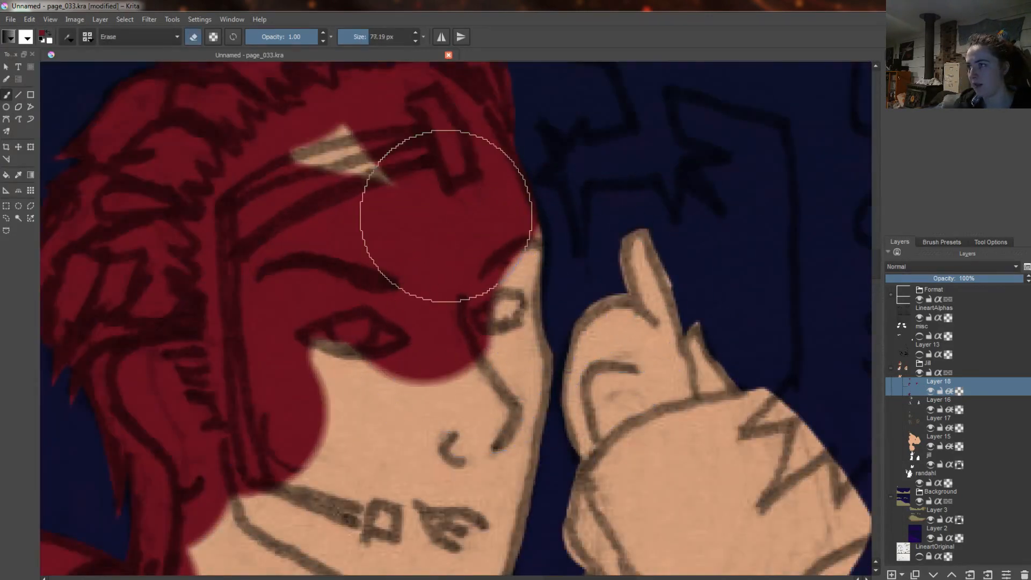
pyautogui.moveTo(446, 216)
pyautogui.mouseDown()
pyautogui.moveTo(327, 368)
pyautogui.moveTo(316, 424)
pyautogui.mouseUp()
pyautogui.moveTo(170, 565); pyautogui.dragTo(522, 565)
pyautogui.press('[')
pyautogui.press('[')
pyautogui.press('[')
pyautogui.press('[')
pyautogui.press('[')
pyautogui.press('[')
pyautogui.moveTo(486, 356)
pyautogui.mouseDown()
pyautogui.moveTo(478, 368)
pyautogui.moveTo(524, 449)
pyautogui.moveTo(558, 543)
pyautogui.mouseUp()
# Erase the red spill from Jill's neck, collar and backpack in the second row's second panel
pyautogui.scroll(-5, 444, 311)
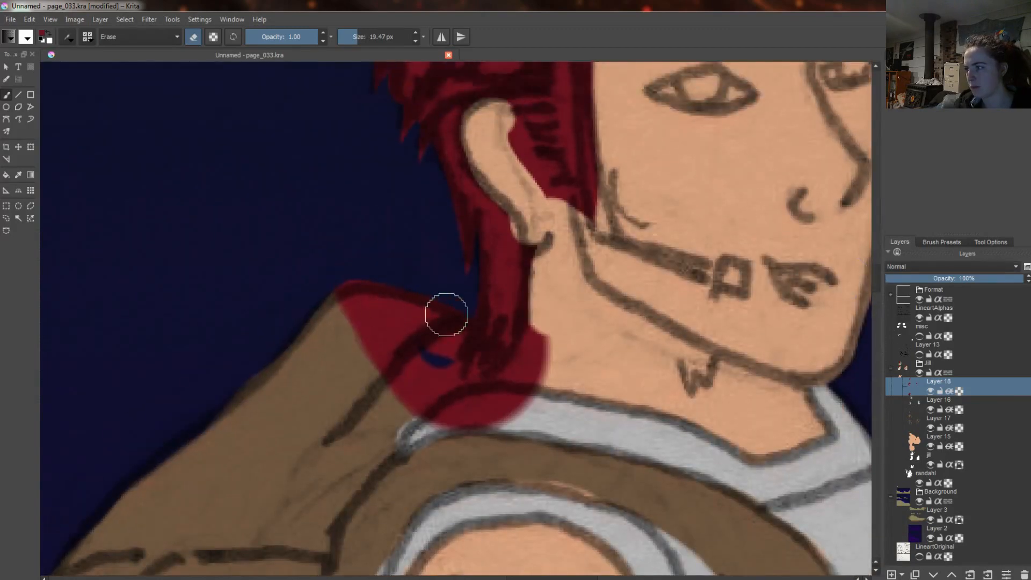
pyautogui.moveTo(444, 311)
pyautogui.mouseDown()
pyautogui.moveTo(437, 373)
pyautogui.moveTo(449, 308)
pyautogui.moveTo(505, 391)
pyautogui.moveTo(542, 330)
pyautogui.mouseUp()
pyautogui.scroll(-5, 408, 437)
# Erase the red from Jill's face in the second row's first panel, leaving the eyebrows red
pyautogui.moveTo(59, 322); pyautogui.dragTo(430, 322)
pyautogui.scroll(4, 329, 426)
pyautogui.moveTo(315, 365)
pyautogui.mouseDown()
pyautogui.moveTo(412, 332)
pyautogui.moveTo(354, 351)
pyautogui.moveTo(294, 319)
pyautogui.moveTo(386, 242)
pyautogui.mouseUp()
pyautogui.hotkey('ctrl', 'z')
pyautogui.moveTo(293, 317)
pyautogui.mouseDown()
pyautogui.moveTo(382, 218)
pyautogui.moveTo(424, 271)
pyautogui.mouseUp()
pyautogui.moveTo(285, 352)
pyautogui.mouseDown()
pyautogui.moveTo(430, 354)
pyautogui.moveTo(462, 292)
pyautogui.moveTo(564, 322)
pyautogui.mouseUp()
pyautogui.moveTo(315, 420)
pyautogui.mouseDown()
pyautogui.moveTo(123, 338)
pyautogui.moveTo(187, 281)
pyautogui.moveTo(298, 390)
pyautogui.moveTo(156, 299)
pyautogui.moveTo(254, 261)
pyautogui.moveTo(388, 181)
pyautogui.mouseUp()
pyautogui.moveTo(74, 313); pyautogui.dragTo(110, 346)
# Repaint the lower hair strands red and clean their edge in the second row's first panel
pyautogui.press('e')
pyautogui.moveTo(182, 564)
pyautogui.mouseDown()
pyautogui.moveTo(148, 404)
pyautogui.moveTo(127, 491)
pyautogui.mouseUp()
pyautogui.press('e')
pyautogui.moveTo(108, 397)
pyautogui.mouseDown()
pyautogui.moveTo(96, 396)
pyautogui.moveTo(141, 504)
pyautogui.mouseUp()
# Erase the red spill from Jill's jaw, neck and collar in the second row's first panel
pyautogui.moveTo(875, 269); pyautogui.dragTo(875, 285)
pyautogui.press('e')
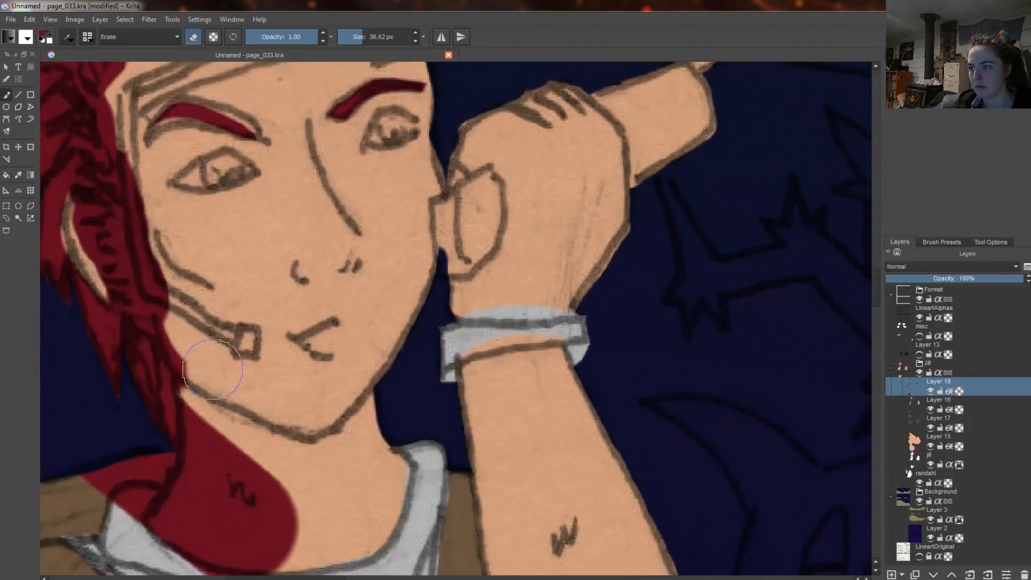
pyautogui.moveTo(212, 376)
pyautogui.mouseDown()
pyautogui.moveTo(207, 352)
pyautogui.moveTo(212, 444)
pyautogui.moveTo(167, 523)
pyautogui.moveTo(98, 478)
pyautogui.moveTo(225, 465)
pyautogui.mouseUp()
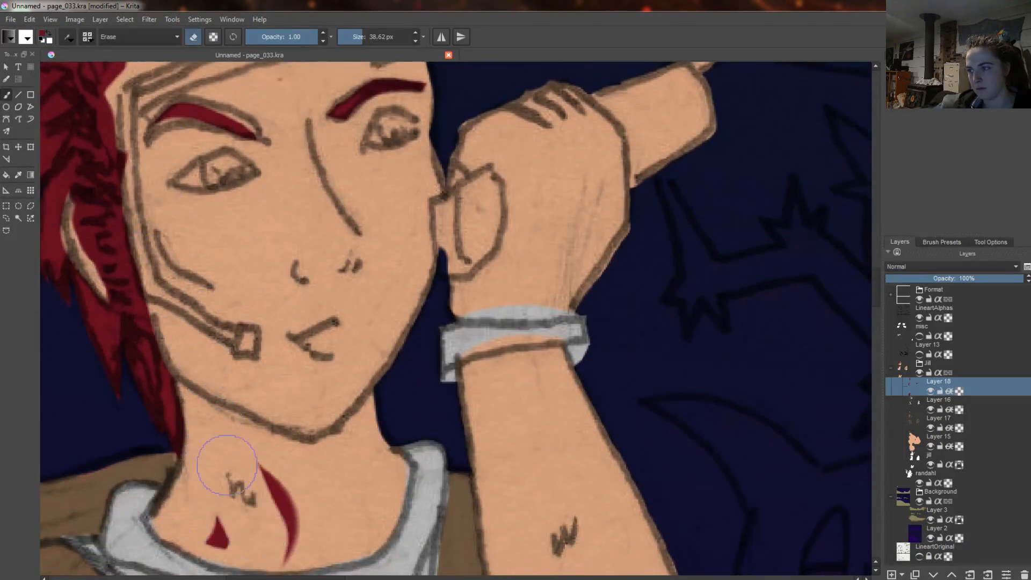
# Touch up the remaining red edges in the second row's first panel with small painting and erasing strokes
pyautogui.scroll(-3, 226, 465)
pyautogui.scroll(2, 757, 388)
pyautogui.scroll(1, 756, 388)
pyautogui.press('e')
pyautogui.moveTo(731, 413); pyautogui.dragTo(676, 405)
pyautogui.press('e')
pyautogui.moveTo(849, 390)
pyautogui.mouseDown()
pyautogui.moveTo(822, 415)
pyautogui.moveTo(852, 404)
pyautogui.mouseUp()
pyautogui.moveTo(768, 423); pyautogui.dragTo(679, 434)
pyautogui.press('e')
pyautogui.click(676, 418)
pyautogui.click(645, 413)
pyautogui.hotkey('ctrl', 'z')
pyautogui.hotkey('ctrl', 'z')
pyautogui.scroll(-7, 231, 175)
# Erase the red from Jill's forehead, headband and cheek in the top row's first panel, keeping the eyebrow red
pyautogui.scroll(6, 295, 72)
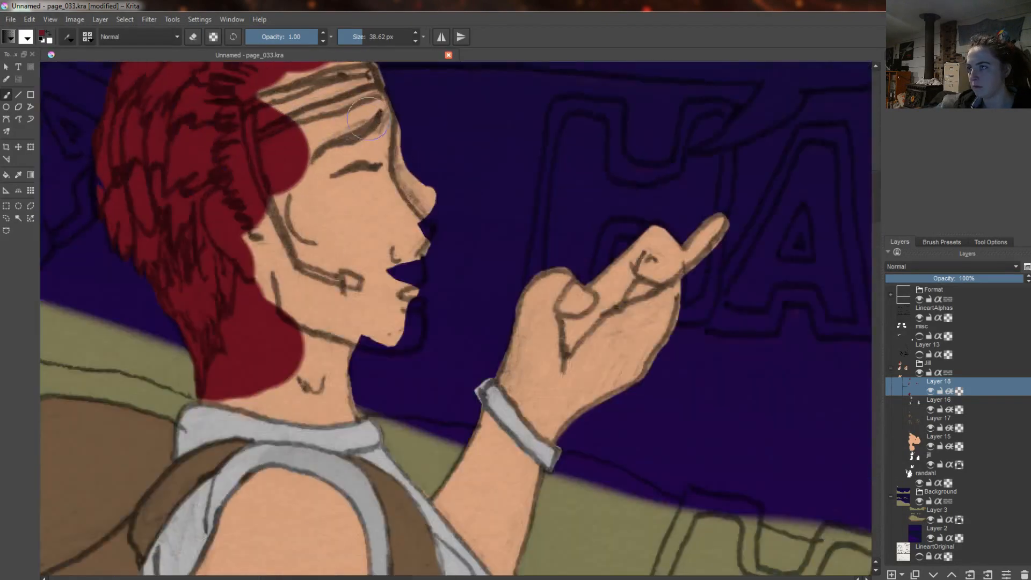
pyautogui.press('e')
pyautogui.moveTo(371, 120)
pyautogui.mouseDown()
pyautogui.moveTo(322, 157)
pyautogui.moveTo(336, 180)
pyautogui.moveTo(227, 265)
pyautogui.moveTo(243, 261)
pyautogui.mouseUp()
pyautogui.hotkey('ctrl', 'z')
pyautogui.scroll(2, 376, 155)
pyautogui.moveTo(443, 208)
pyautogui.mouseDown()
pyautogui.moveTo(352, 284)
pyautogui.moveTo(336, 321)
pyautogui.mouseUp()
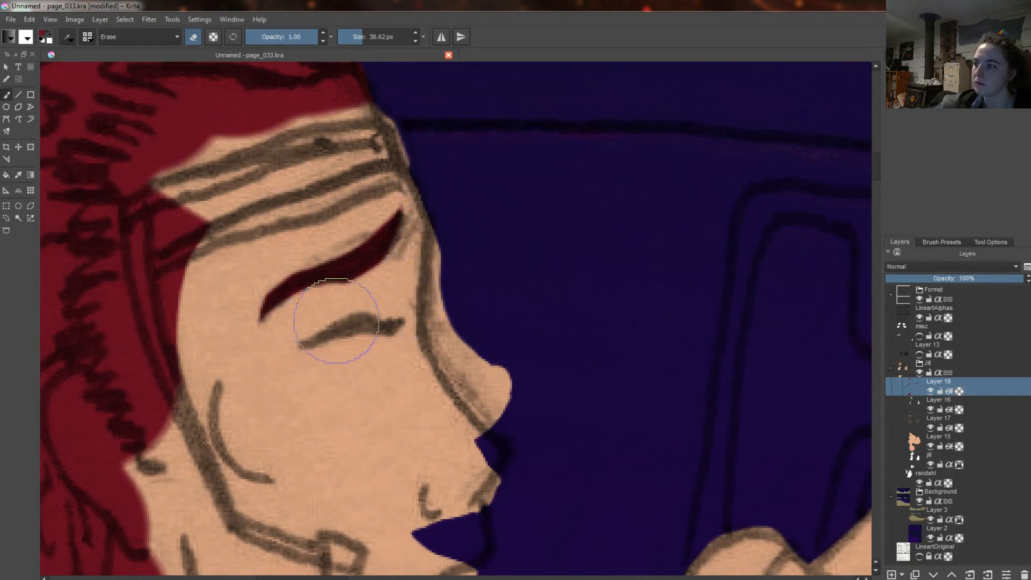
pyautogui.scroll(-1, 271, 310)
pyautogui.moveTo(323, 186)
pyautogui.mouseDown()
pyautogui.moveTo(140, 383)
pyautogui.moveTo(163, 457)
pyautogui.mouseUp()
# Paint Jill's sideburn red in front of the ear and clear the red below the earlobe in the top row's first panel
pyautogui.press('e')
pyautogui.moveTo(199, 417); pyautogui.dragTo(112, 334)
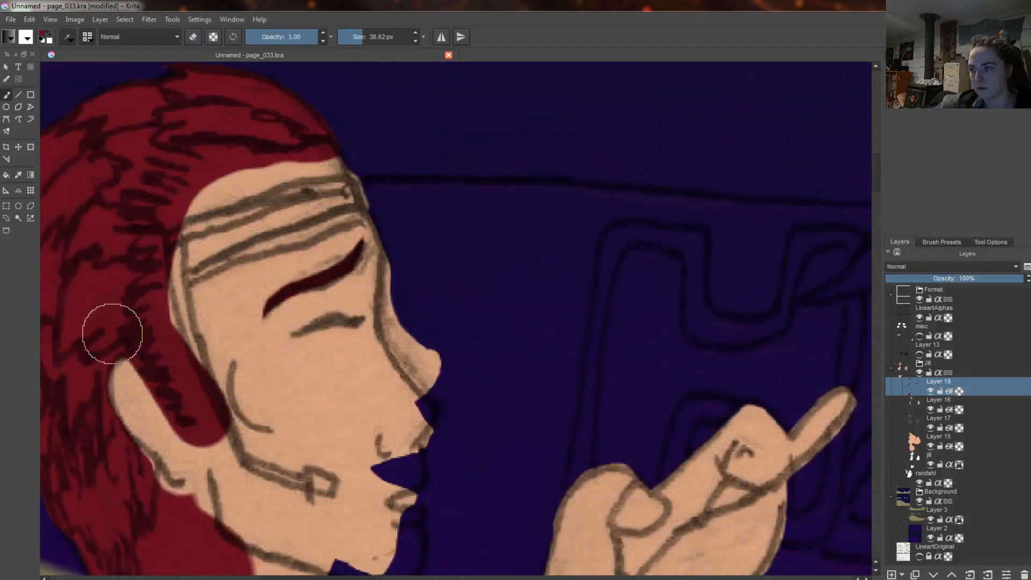
pyautogui.moveTo(187, 501); pyautogui.dragTo(193, 542)
# Erase the red from Jill's neck and shape the hair ends at her nape in the top row's first panel
pyautogui.scroll(-5, 133, 164)
pyautogui.press('e')
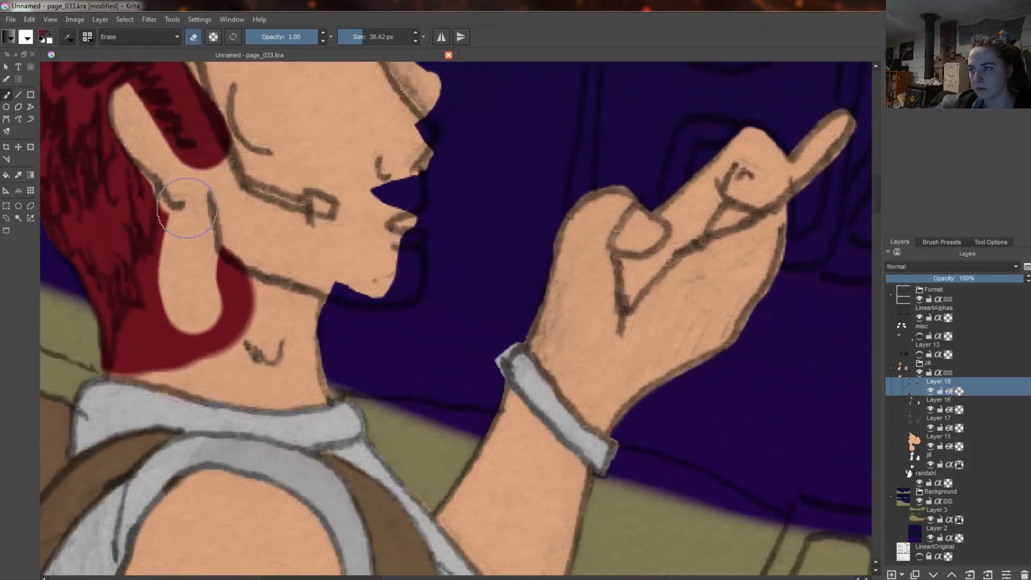
pyautogui.moveTo(173, 220); pyautogui.dragTo(170, 300)
pyautogui.press('e')
pyautogui.press('e')
pyautogui.moveTo(131, 214); pyautogui.dragTo(116, 282)
pyautogui.press('e')
pyautogui.moveTo(101, 209)
pyautogui.mouseDown()
pyautogui.moveTo(103, 310)
pyautogui.moveTo(127, 410)
pyautogui.moveTo(192, 283)
pyautogui.mouseUp()
pyautogui.press('e')
pyautogui.press('e')
pyautogui.press('e')
pyautogui.press('e')
pyautogui.press('e')
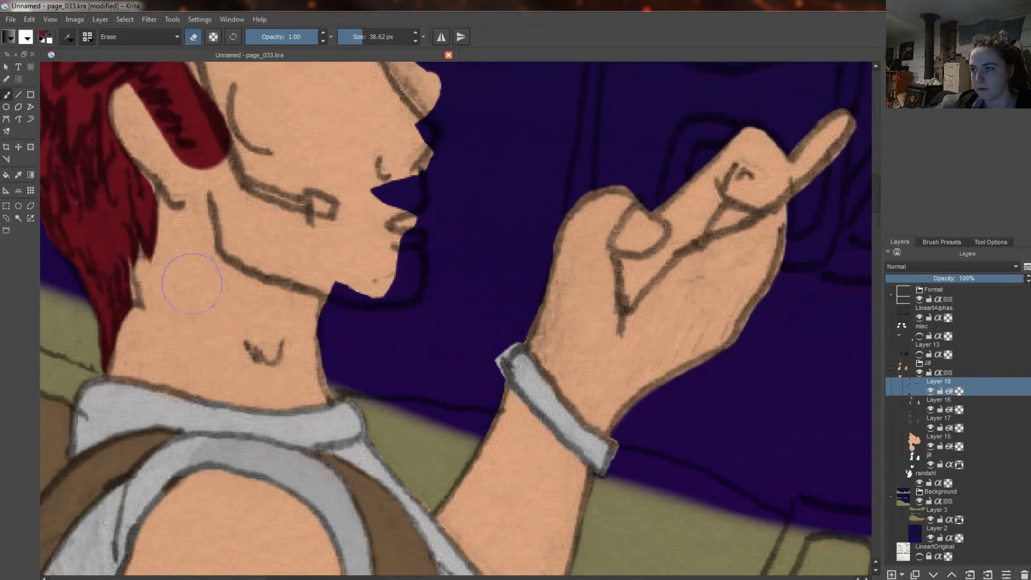
# Erase the remaining red beside Jill's hair at the collar in the second row's second panel
pyautogui.scroll(-6, 182, 241)
pyautogui.scroll(6, 382, 400)
pyautogui.scroll(-3, 497, 400)
pyautogui.scroll(3, 510, 386)
pyautogui.moveTo(322, 489); pyautogui.dragTo(324, 567)
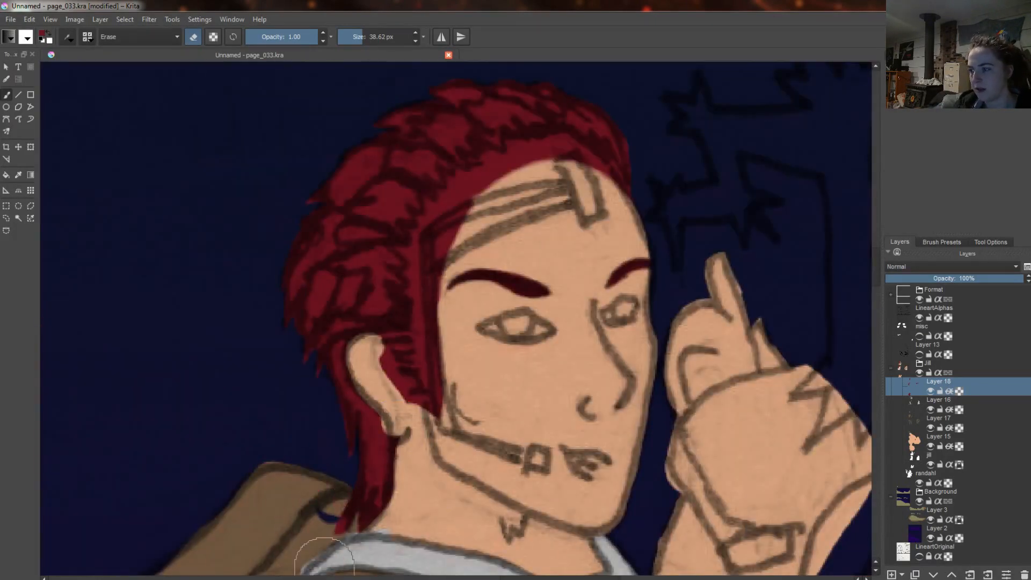
# Erase the red spill from Jill's grey vest collar in the bottom panel
pyautogui.scroll(-6, 317, 446)
pyautogui.scroll(-3, 344, 322)
pyautogui.scroll(6, 209, 364)
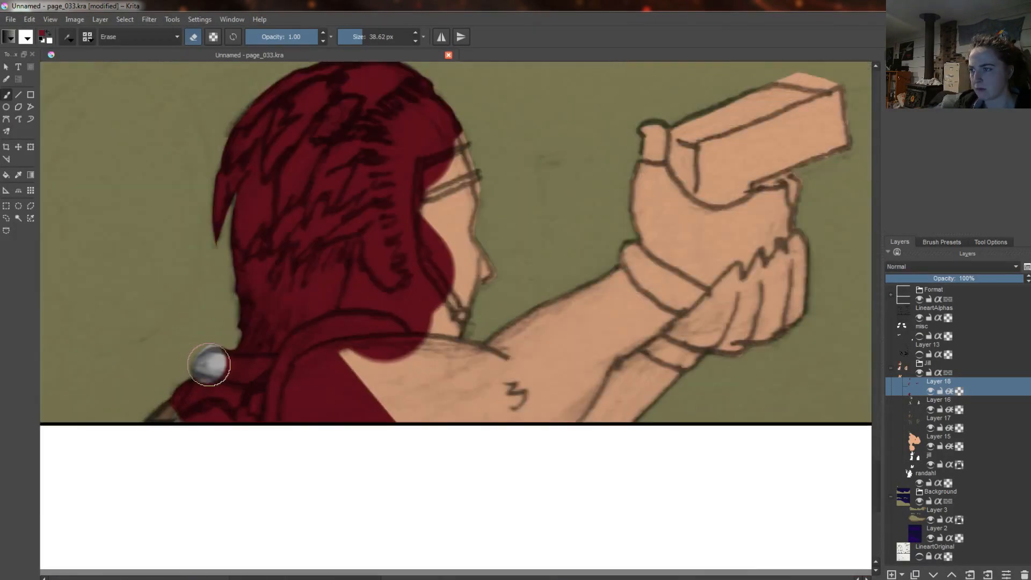
pyautogui.moveTo(209, 364)
pyautogui.mouseDown()
pyautogui.moveTo(315, 340)
pyautogui.moveTo(407, 352)
pyautogui.mouseUp()
# Erase the red hair colour from Jill's ear in the bottom panel, undoing stray strokes
pyautogui.press('e')
pyautogui.press('x')
pyautogui.moveTo(397, 228)
pyautogui.mouseDown()
pyautogui.moveTo(404, 274)
pyautogui.moveTo(366, 306)
pyautogui.moveTo(334, 396)
pyautogui.moveTo(384, 262)
pyautogui.moveTo(400, 275)
pyautogui.mouseUp()
pyautogui.press('e')
pyautogui.hotkey('ctrl', 'z')
pyautogui.hotkey('ctrl', 'z')
pyautogui.moveTo(371, 271); pyautogui.dragTo(359, 319)
pyautogui.hotkey('ctrl', 'z')
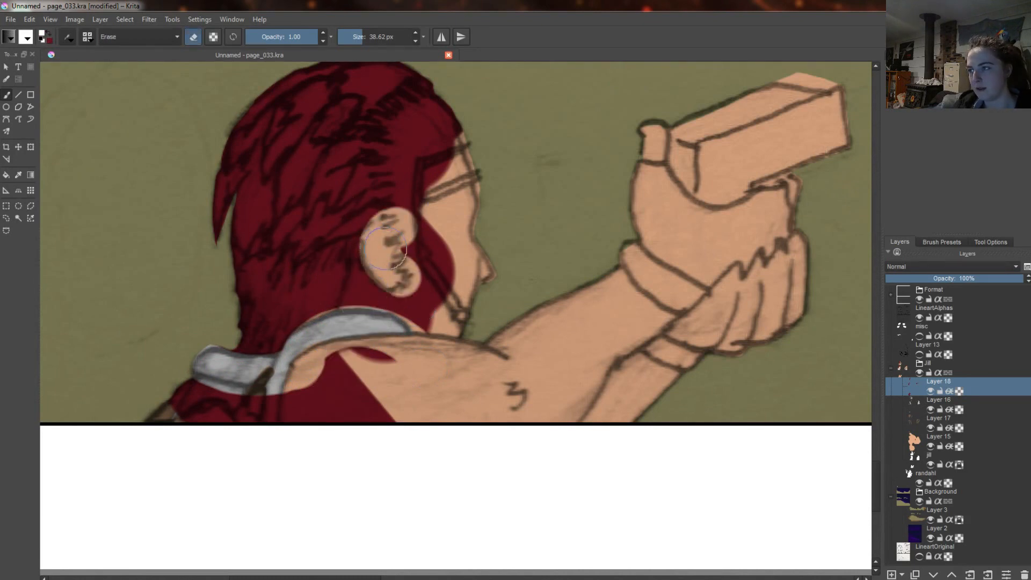
# Repaint Jill's sideburn red over the front of the ear in the bottom panel
pyautogui.press('e')
pyautogui.press('x')
pyautogui.moveTo(385, 168); pyautogui.dragTo(403, 227)
pyautogui.hotkey('ctrl', 'z')
pyautogui.hotkey('ctrl', 'z')
pyautogui.moveTo(388, 185); pyautogui.dragTo(403, 242)
# Erase the red from Jill's forehead, cheek and jaw in the bottom panel, following the sideburn's edge
pyautogui.press('e')
pyautogui.moveTo(420, 309); pyautogui.dragTo(418, 162)
pyautogui.hotkey('ctrl', 'z')
pyautogui.moveTo(452, 113); pyautogui.dragTo(416, 319)
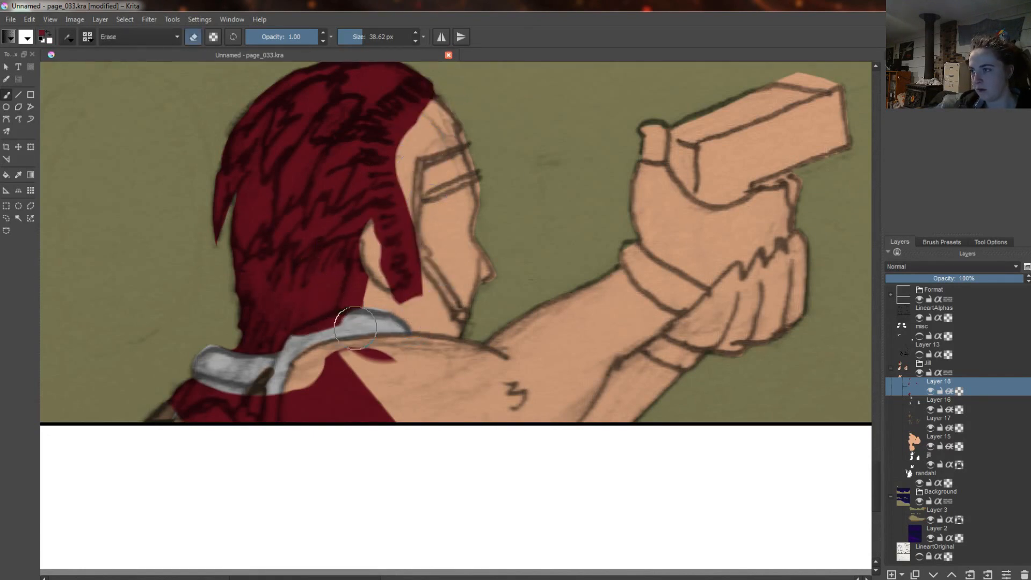
# Erase the remaining red from Jill's collar, shoulder and backpack in the bottom panel
pyautogui.moveTo(355, 328); pyautogui.dragTo(335, 359)
pyautogui.moveTo(188, 399)
pyautogui.mouseDown()
pyautogui.moveTo(212, 435)
pyautogui.moveTo(393, 437)
pyautogui.mouseUp()
pyautogui.scroll(-8, 387, 424)
pyautogui.scroll(2, 370, 411)
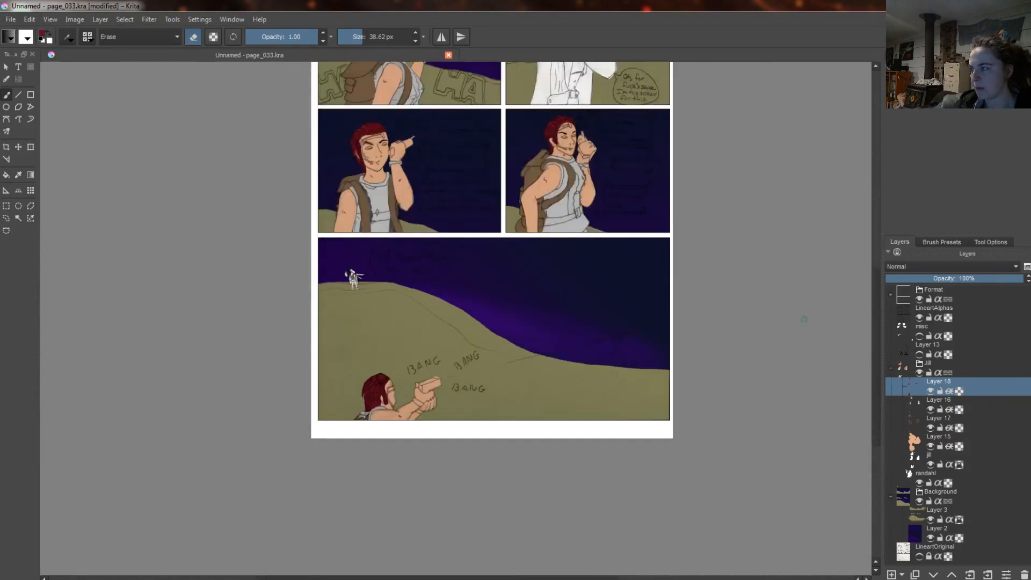
# Check Jill's flat colours across the whole page with the line art hidden, and restore the line art
pyautogui.moveTo(876, 319); pyautogui.dragTo(876, 252)
pyautogui.scroll(3, 343, 255)
pyautogui.click(919, 318)
pyautogui.scroll(-4, 603, 376)
pyautogui.scroll(3, 696, 292)
pyautogui.moveTo(875, 320)
pyautogui.mouseDown()
pyautogui.moveTo(875, 386)
pyautogui.moveTo(879, 327)
pyautogui.mouseUp()
pyautogui.click(923, 352)
pyautogui.click(919, 317)
# Erase the skin colour over Jill's eyes on Layer 15 in both middle panels so the whites show
pyautogui.scroll(2, 318, 260)
pyautogui.doubleClick(932, 440)
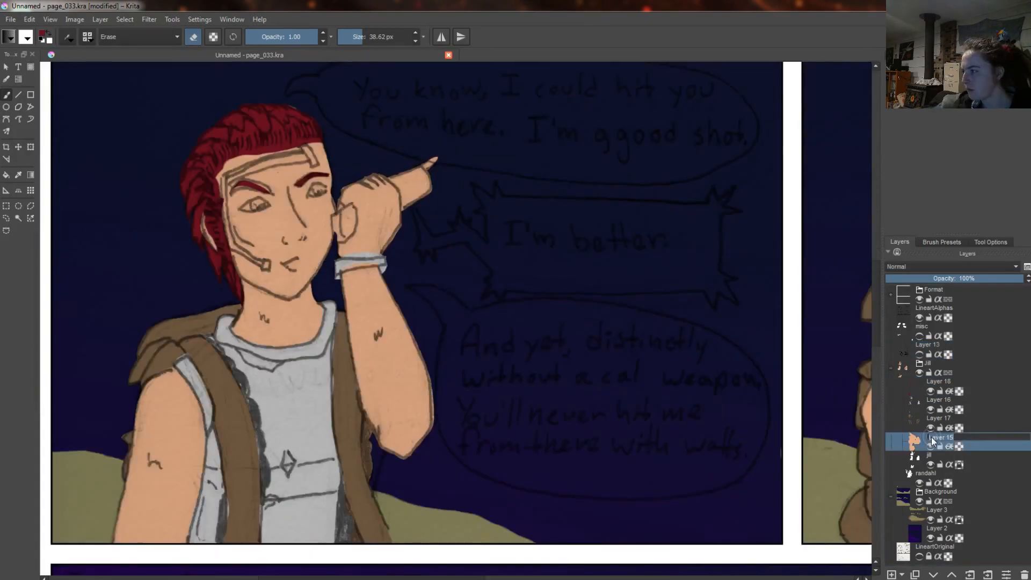
pyautogui.scroll(2, 235, 201)
pyautogui.moveTo(354, 339); pyautogui.dragTo(241, 341)
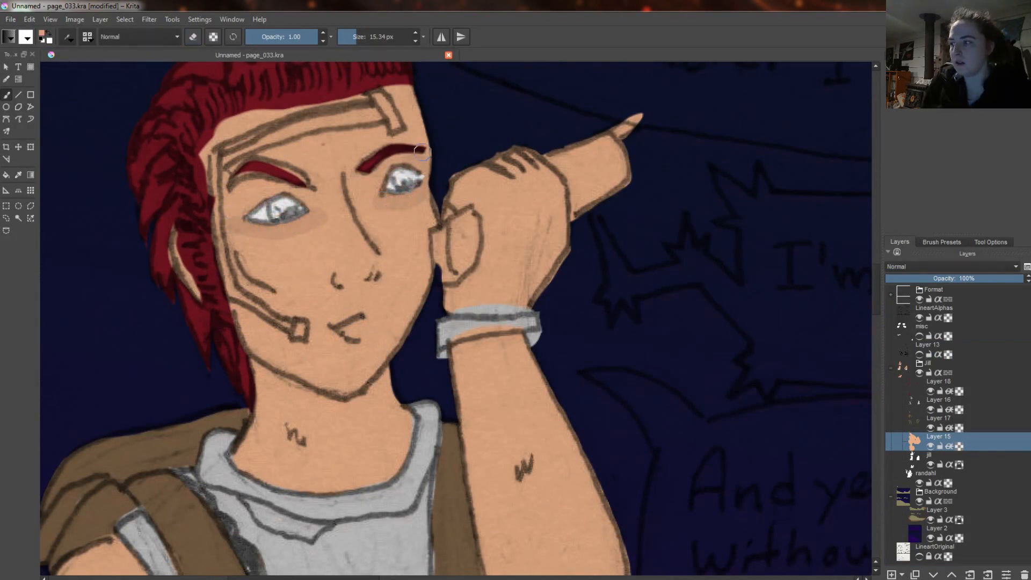
pyautogui.scroll(-2, 545, 395)
pyautogui.scroll(3, 515, 194)
pyautogui.press('e')
pyautogui.moveTo(541, 173); pyautogui.dragTo(482, 162)
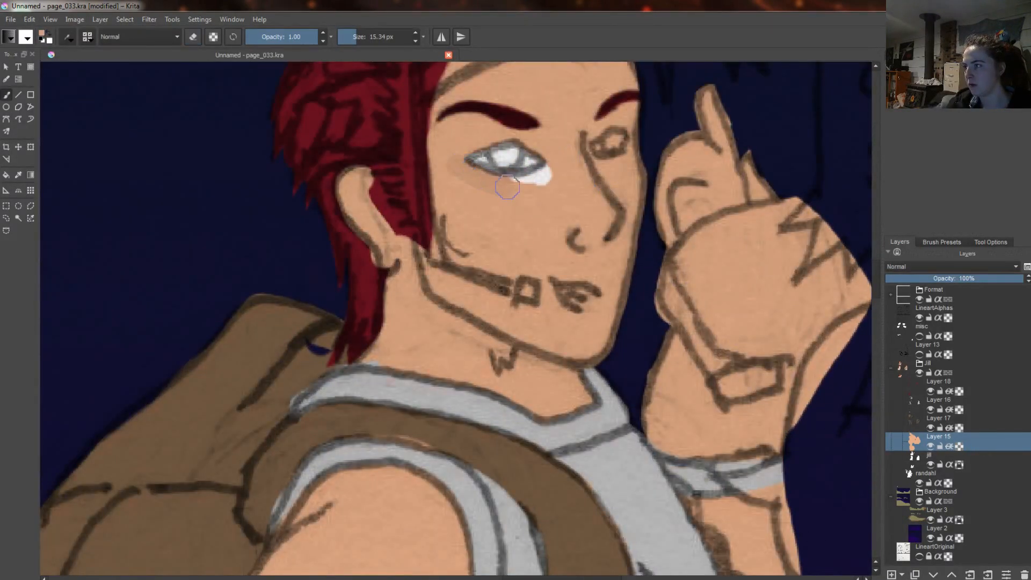
# Add a paint layer beneath the skin layer and paint Jill's irises bright blue in the right middle panel
pyautogui.scroll(-5, 581, 163)
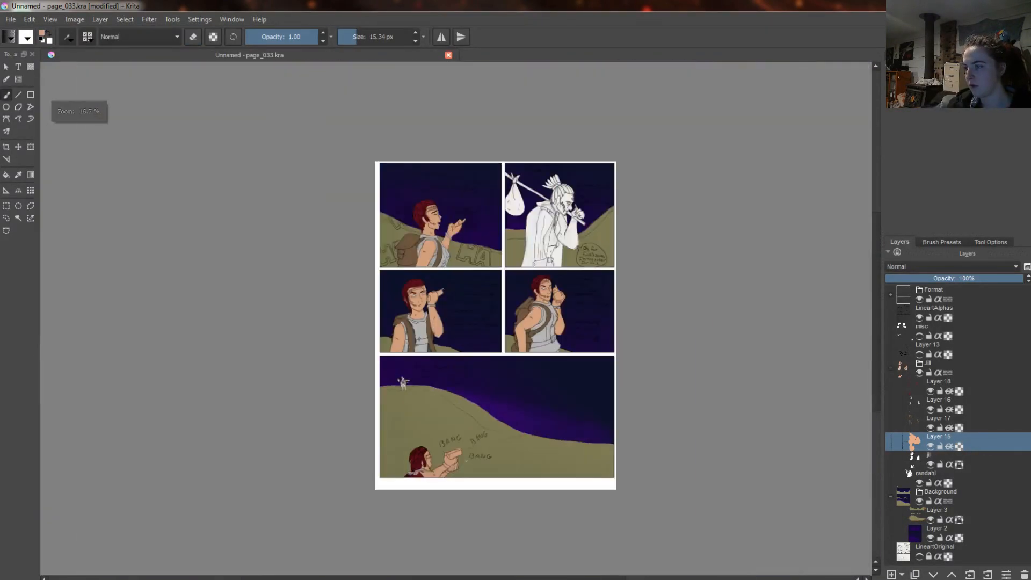
pyautogui.click(932, 460)
pyautogui.click(891, 575)
pyautogui.scroll(6, 527, 306)
pyautogui.click(42, 33)
pyautogui.click(460, 230)
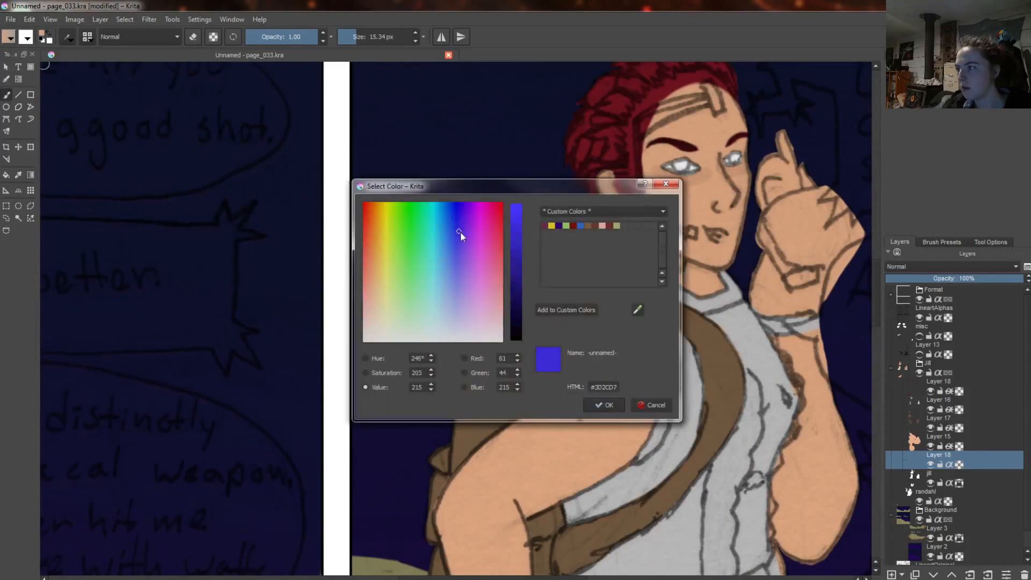
pyautogui.moveTo(515, 231); pyautogui.dragTo(515, 210)
pyautogui.click(455, 247)
pyautogui.click(447, 246)
pyautogui.click(603, 405)
pyautogui.scroll(3, 688, 162)
pyautogui.moveTo(672, 171); pyautogui.dragTo(667, 173)
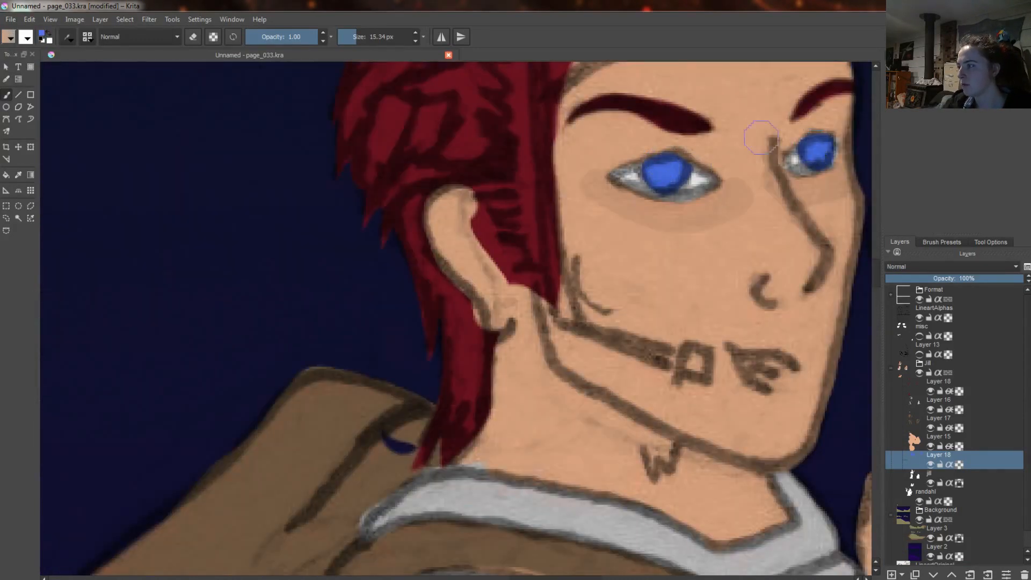
# Paint Jill's irises blue in the left middle panel, adding a black pupil with a white highlight
pyautogui.scroll(-4, 761, 138)
pyautogui.scroll(2, 269, 226)
pyautogui.moveTo(270, 221); pyautogui.dragTo(276, 228)
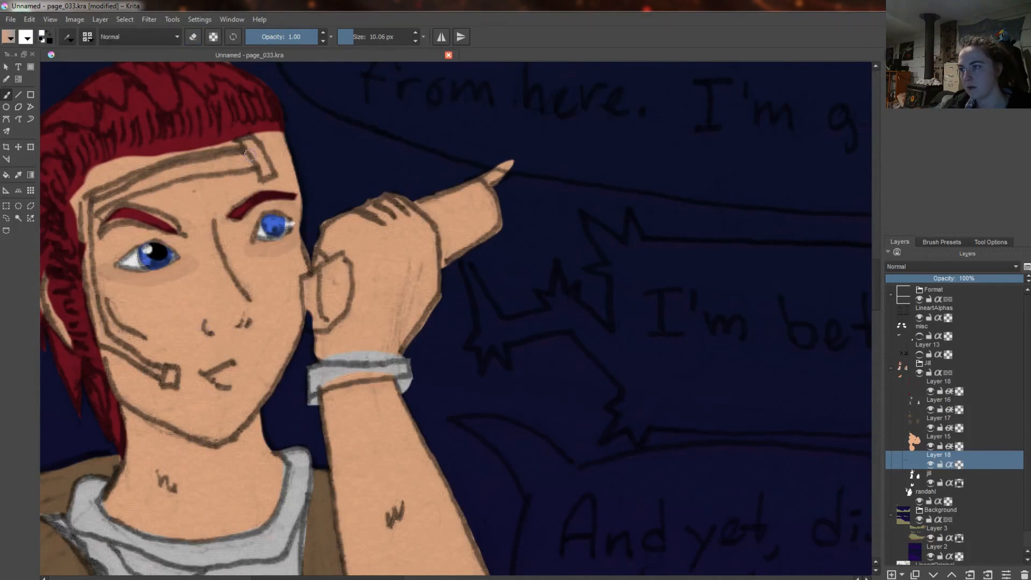
# Complete the dark pupils and darker blue iris shading of Jill's eyes in both middle panels
pyautogui.scroll(-3, 274, 223)
pyautogui.scroll(4, 463, 309)
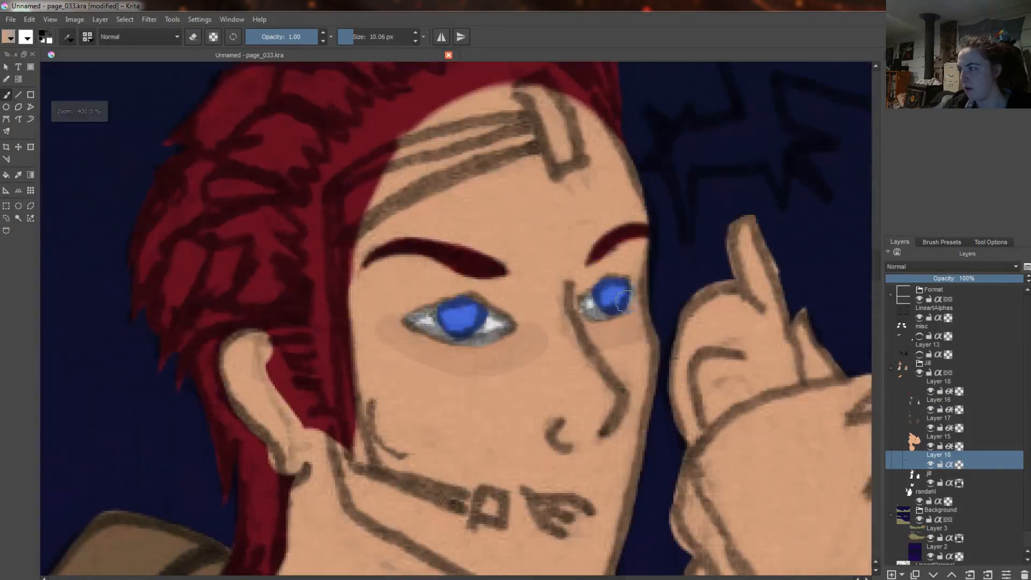
pyautogui.scroll(-3, 577, 246)
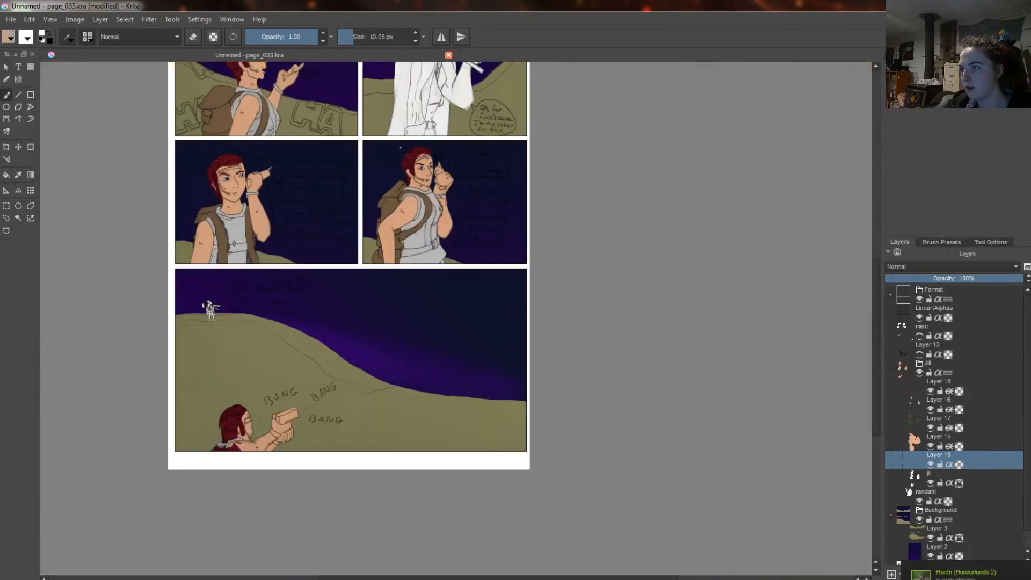
pyautogui.scroll(4, 286, 141)
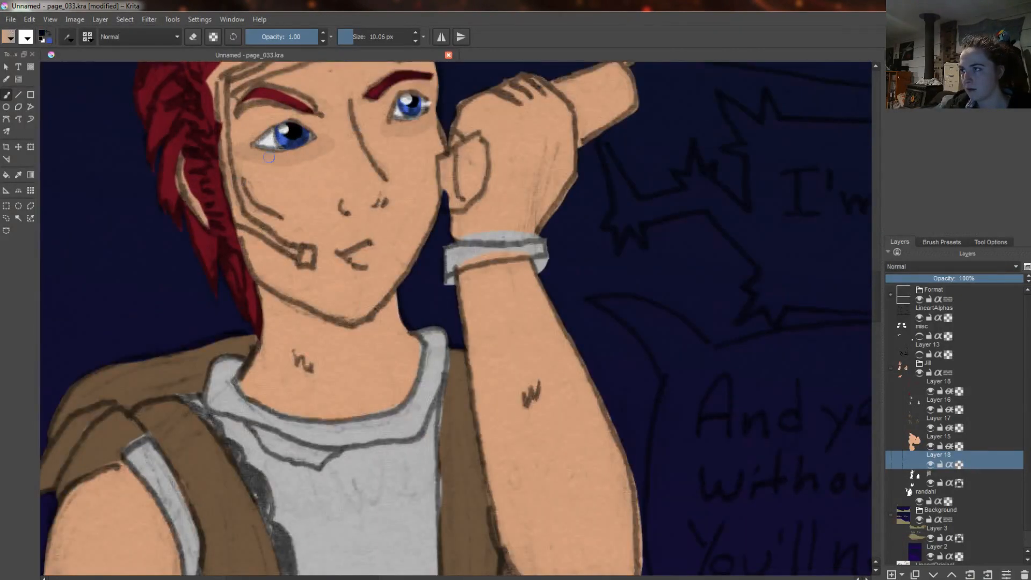
pyautogui.scroll(-3, 269, 156)
pyautogui.scroll(4, 321, 236)
# Erase the skin colour over Jill's mouth on Layer 15 in both middle panels
pyautogui.press('pageup')
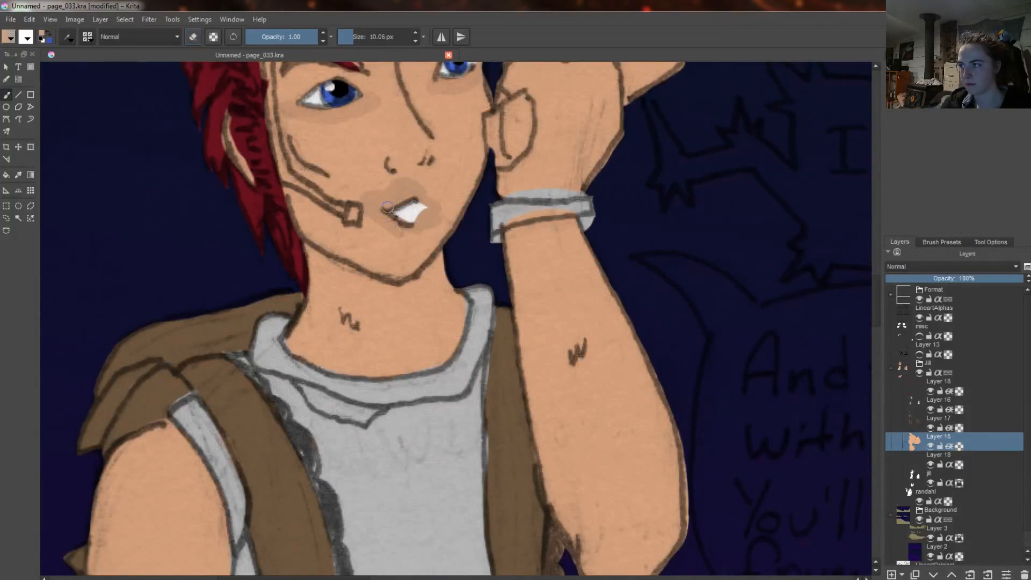
pyautogui.scroll(-3, 387, 207)
pyautogui.scroll(5, 800, 226)
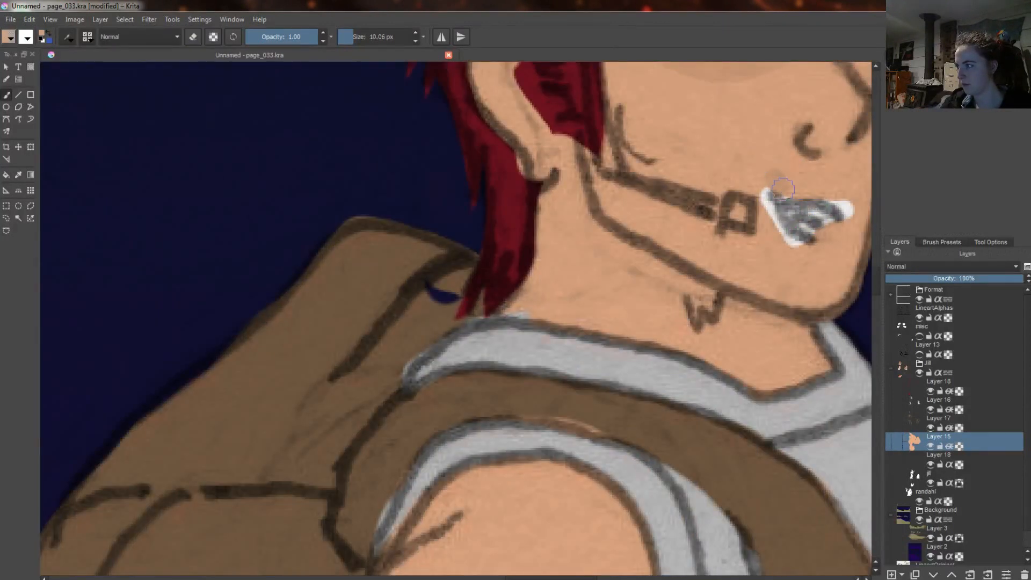
pyautogui.scroll(-5, 792, 186)
pyautogui.scroll(5, 598, 299)
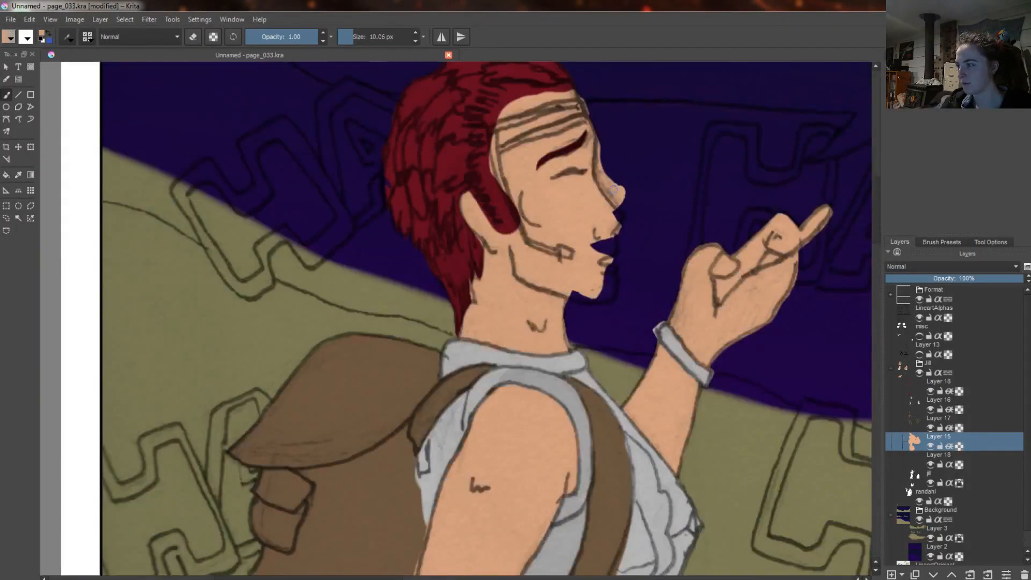
# Mix a dark brownish red and fill Jill's mouth with it in the left middle panel, on the eye colour layer
pyautogui.press('pagedown')
pyautogui.click(42, 33)
pyautogui.click(364, 262)
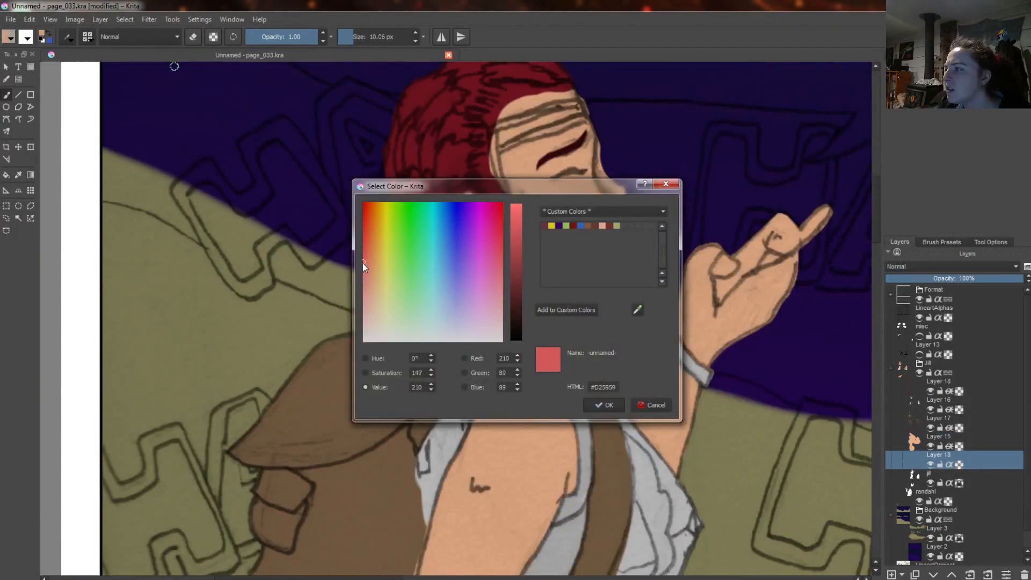
pyautogui.click(515, 290)
pyautogui.click(516, 280)
pyautogui.click(364, 244)
pyautogui.click(516, 284)
pyautogui.click(364, 268)
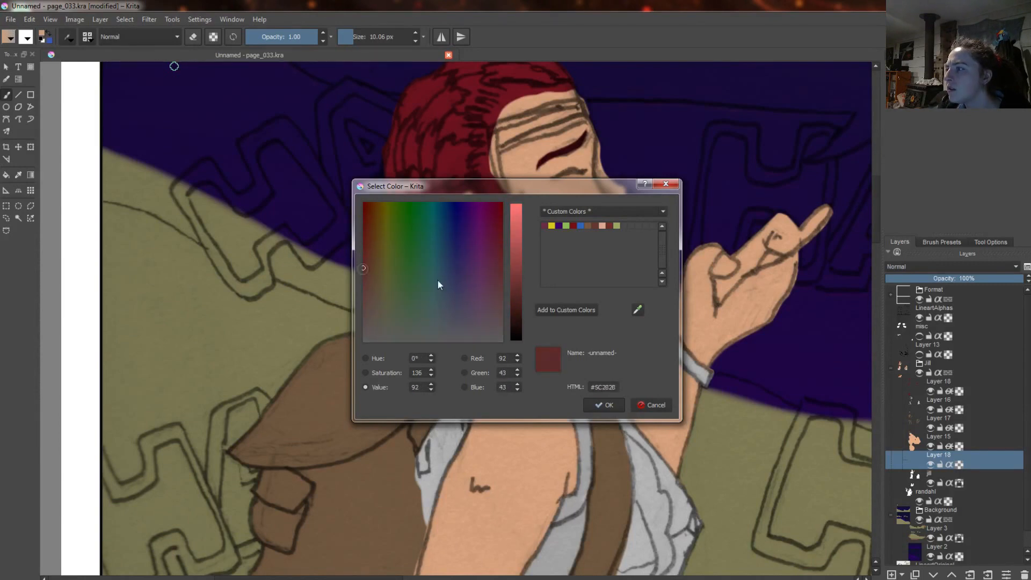
pyautogui.click(516, 297)
pyautogui.click(602, 404)
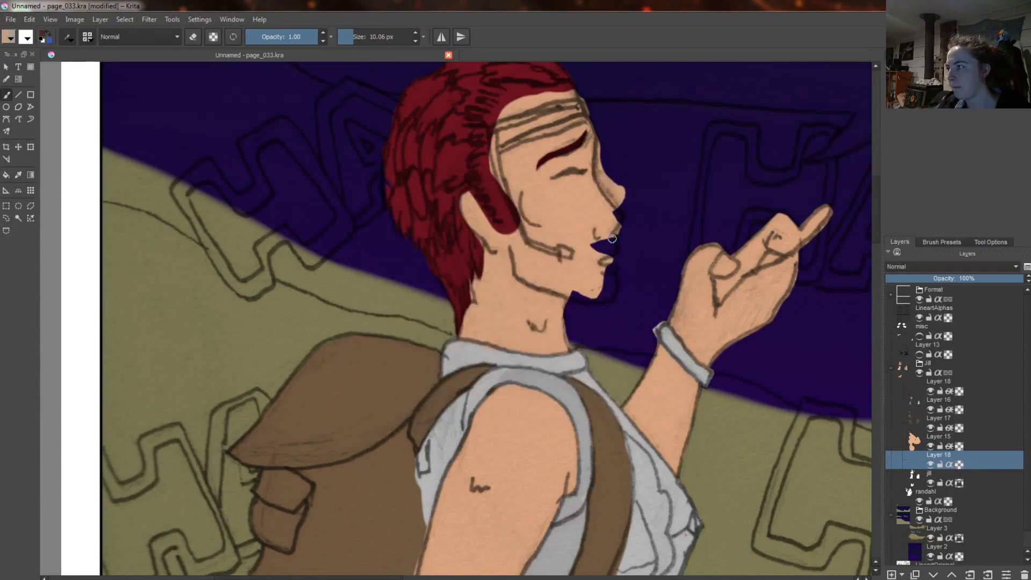
pyautogui.moveTo(875, 233); pyautogui.dragTo(875, 331)
pyautogui.moveTo(453, 204); pyautogui.dragTo(449, 206)
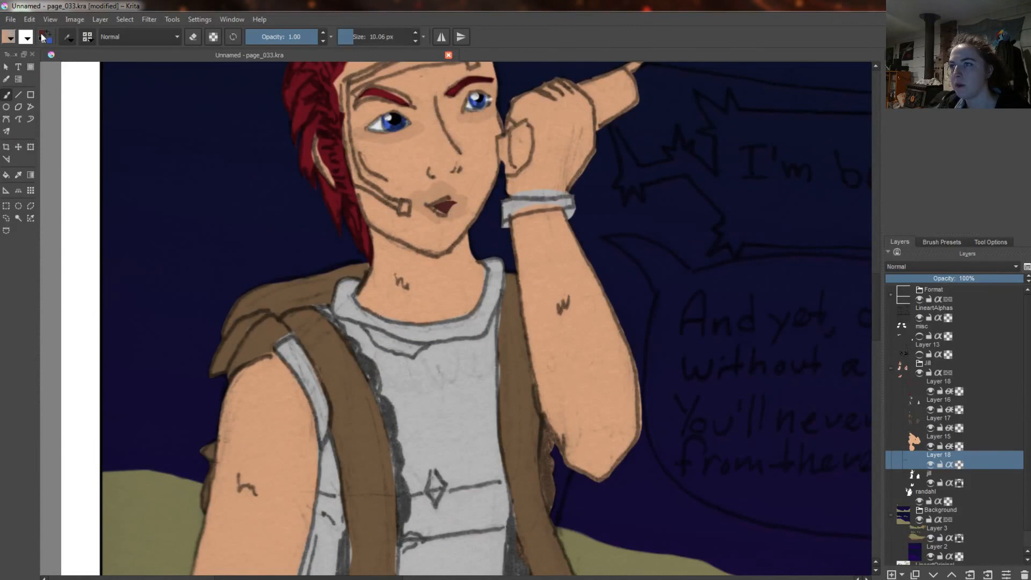
# Change the painting colour to a different brightness of the mouth's brownish red
pyautogui.click(43, 37)
pyautogui.click(516, 270)
pyautogui.click(602, 404)
# Hide the line art and even out the skin tone around Jill's eyes on Layer 15 with a 77.38 px brush
pyautogui.scroll(-6, 459, 239)
pyautogui.click(919, 318)
pyautogui.click(938, 437)
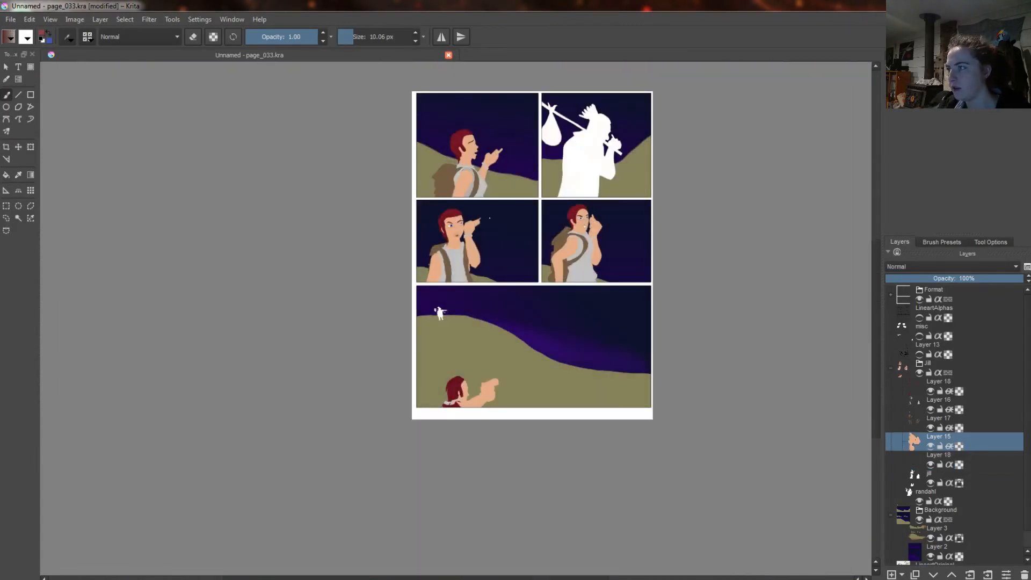
pyautogui.scroll(6, 479, 216)
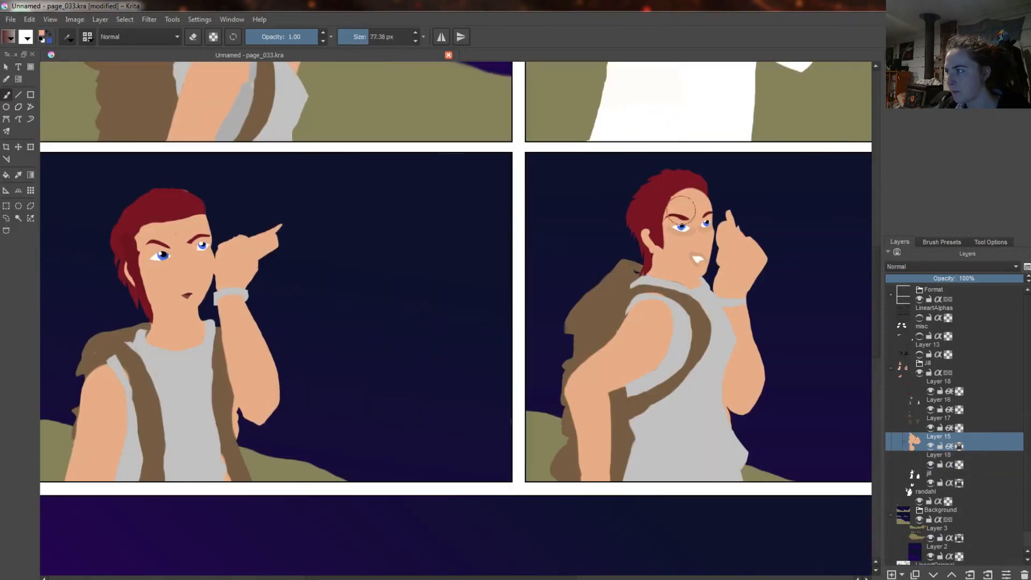
# Fill Jill's mouth in the right middle panel with brownish red on the eye colour layer and tidy the skin around it
pyautogui.click(929, 465)
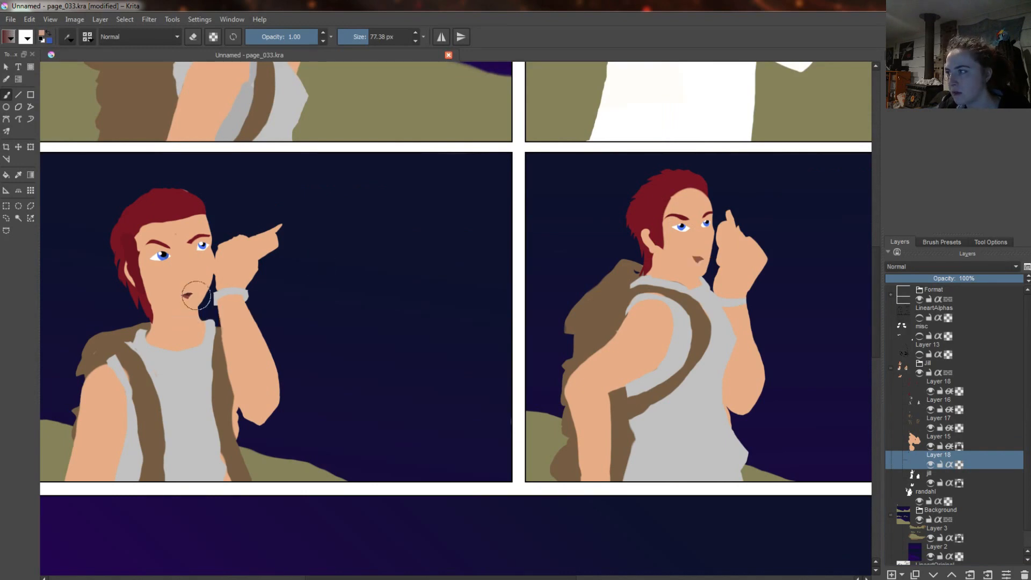
pyautogui.scroll(-5, 695, 370)
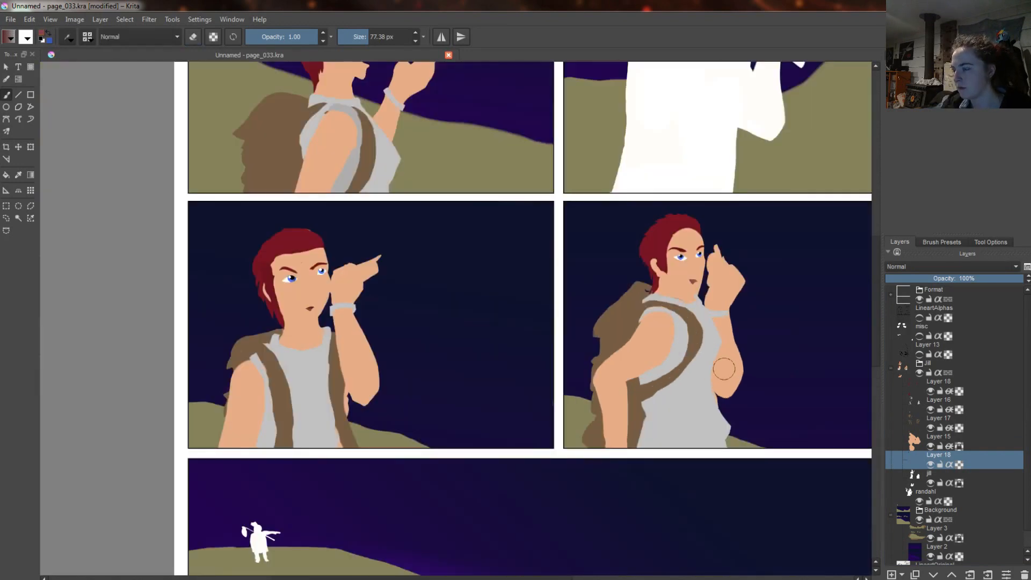
pyautogui.scroll(5, 692, 365)
pyautogui.click(950, 438)
pyautogui.moveTo(451, 578); pyautogui.dragTo(413, 579)
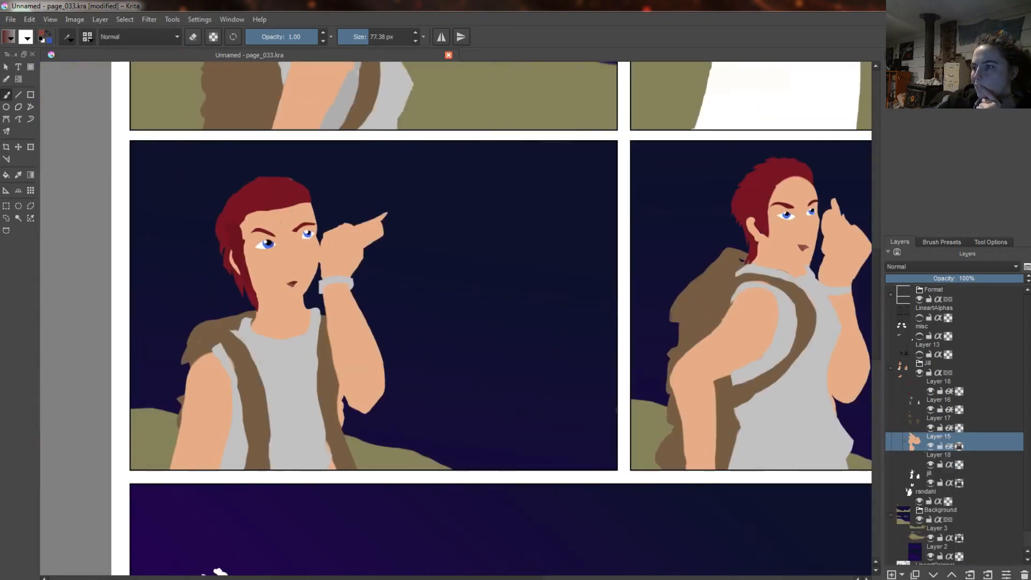
# Save the comic page as page_033.kra
pyautogui.moveTo(876, 334); pyautogui.dragTo(891, 239)
pyautogui.scroll(-3, 542, 285)
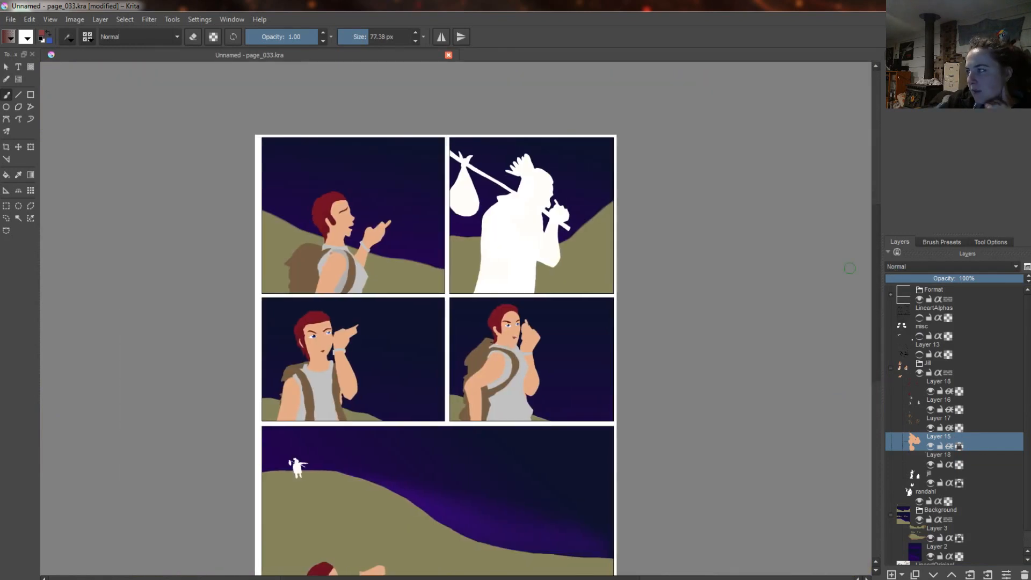
pyautogui.click(11, 19)
pyautogui.click(32, 77)
pyautogui.click(439, 295)
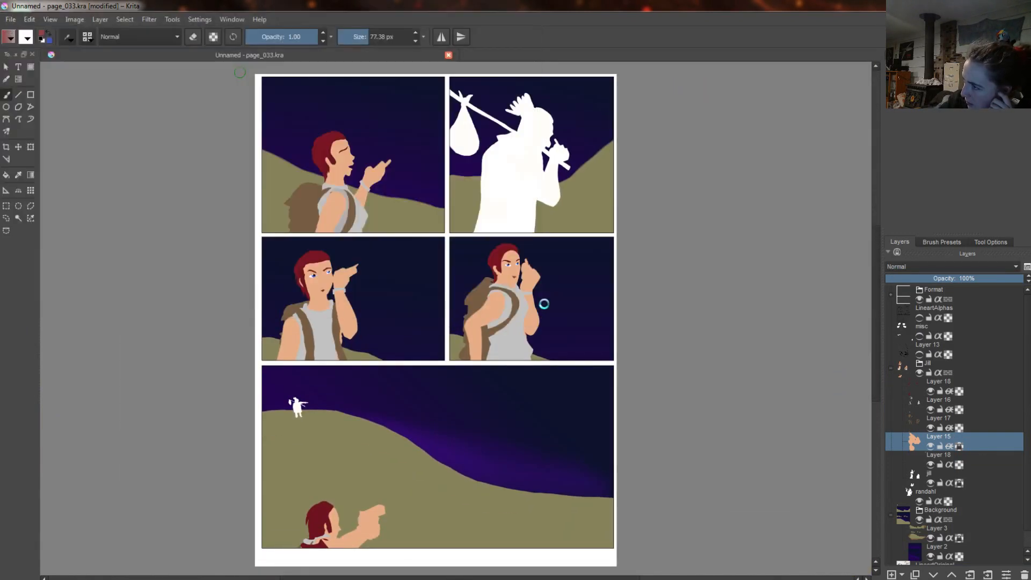
# Collapse the Jill group, show the line art and misc layers, and delete Layer 13
pyautogui.click(919, 364)
pyautogui.click(929, 348)
pyautogui.hotkey('shift', 'Delete')
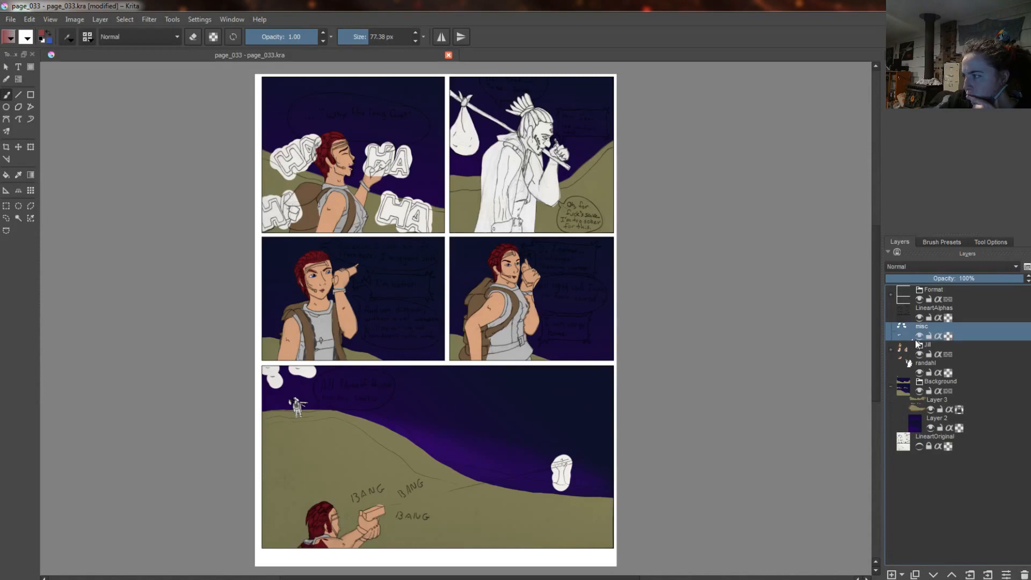